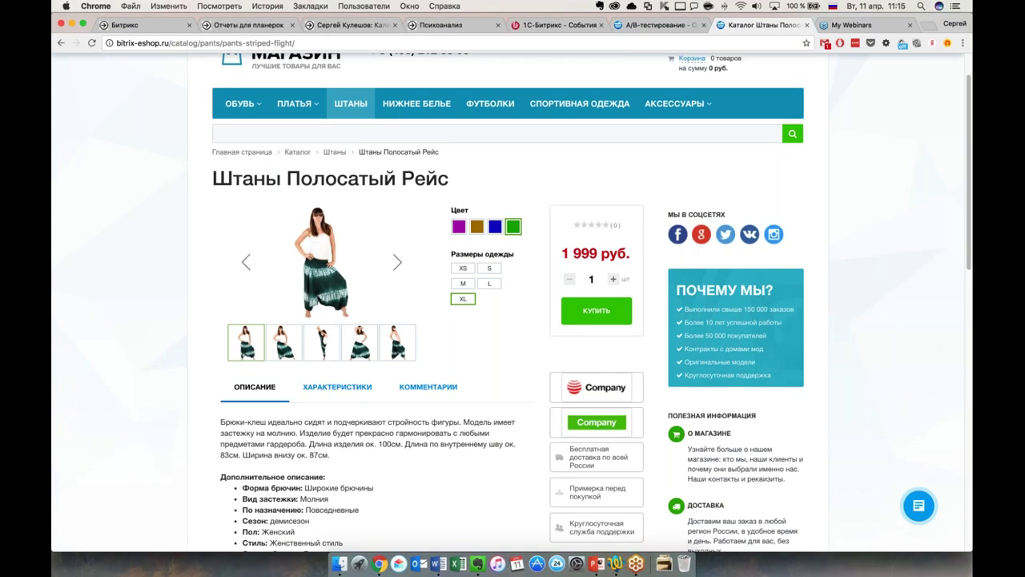
Buy the green size XL Штаны Полосатый Рейс from its product page and go to the cart
scroll(437, 307, up, 1)
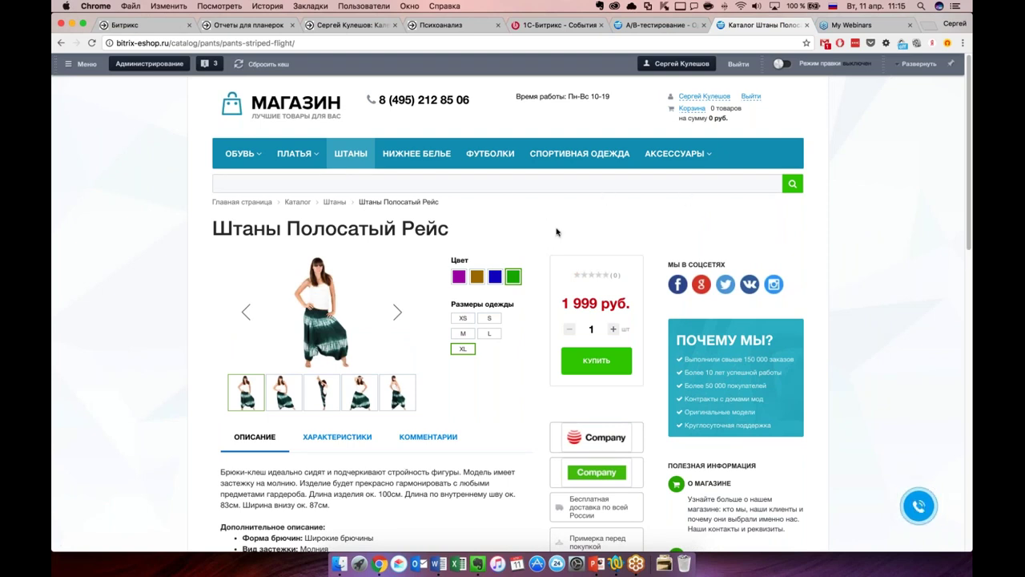
scroll(558, 231, down, 5)
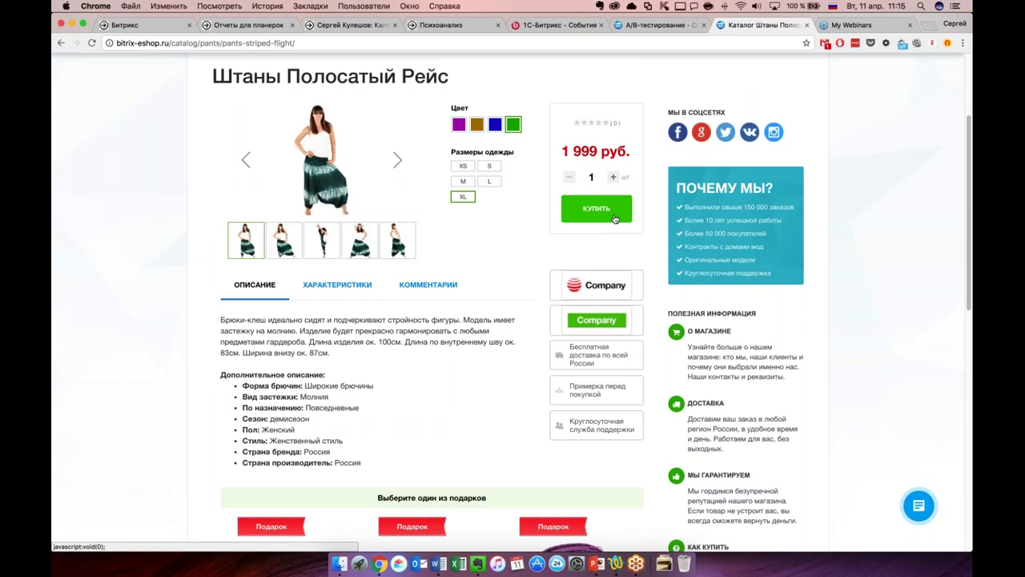
click(600, 226)
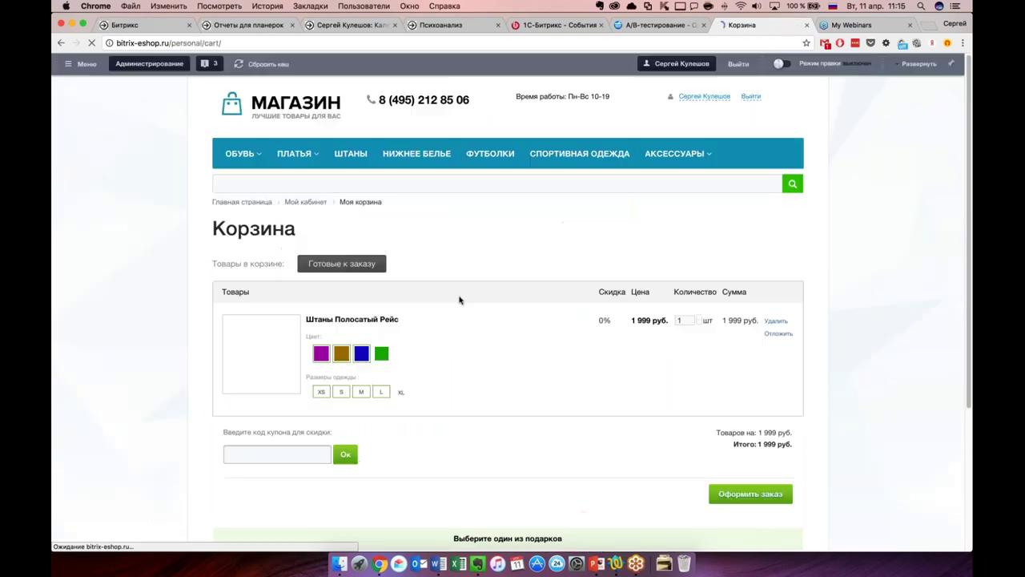
Add the free gift belt Ремень Элегантность to the cart and proceed to checkout
scroll(463, 299, down, 5)
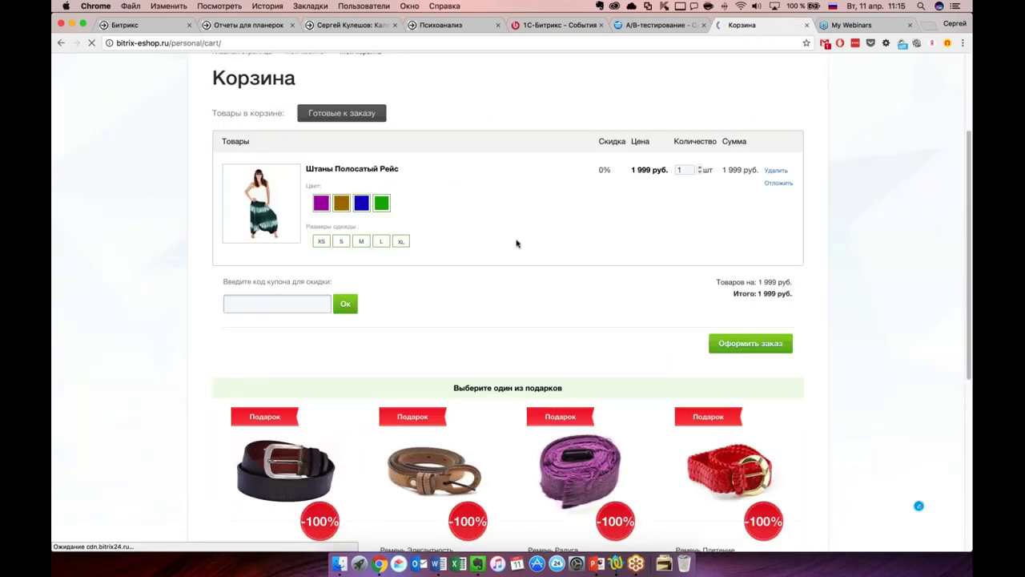
scroll(478, 235, down, 3)
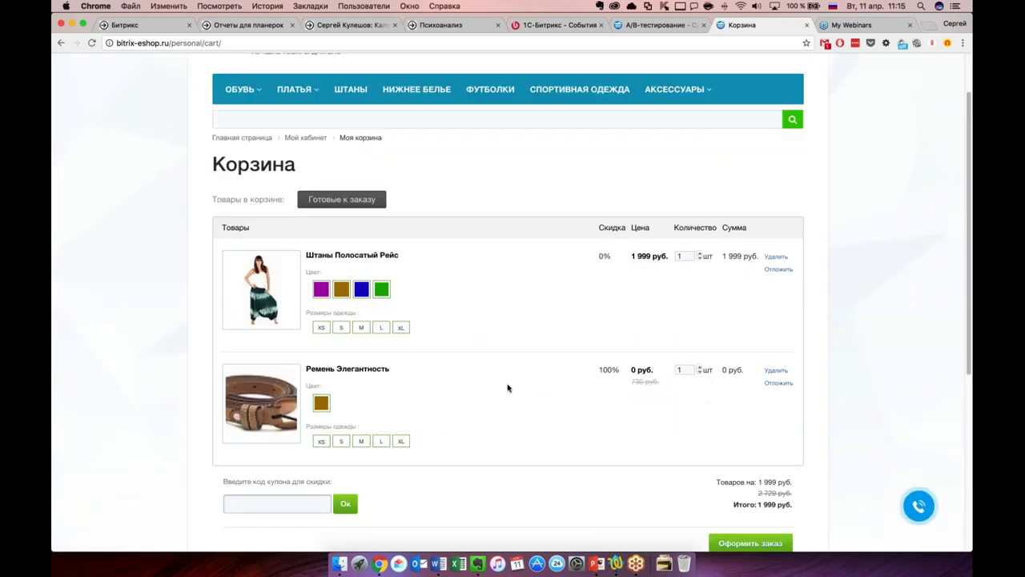
scroll(507, 387, down, 5)
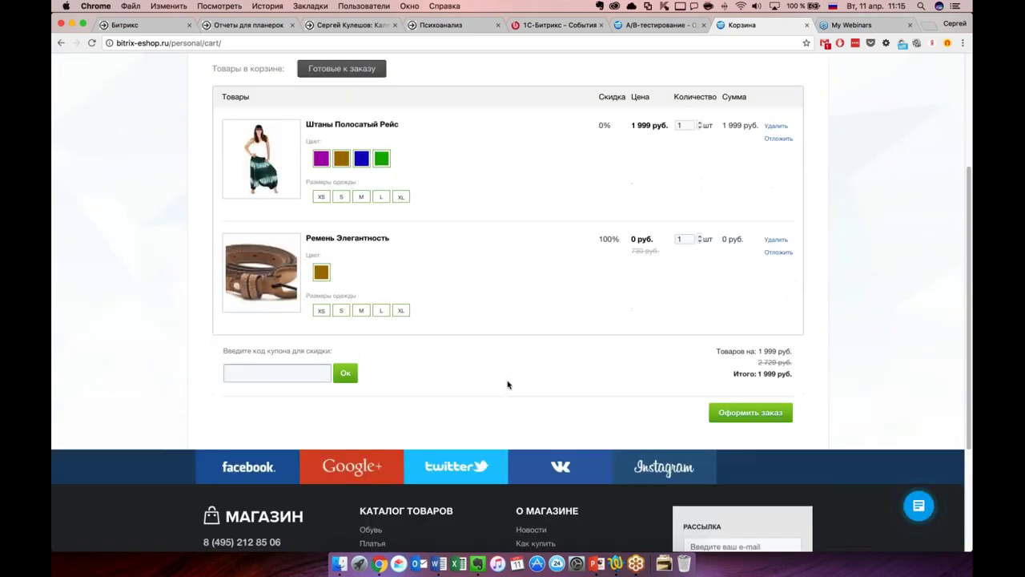
click(765, 418)
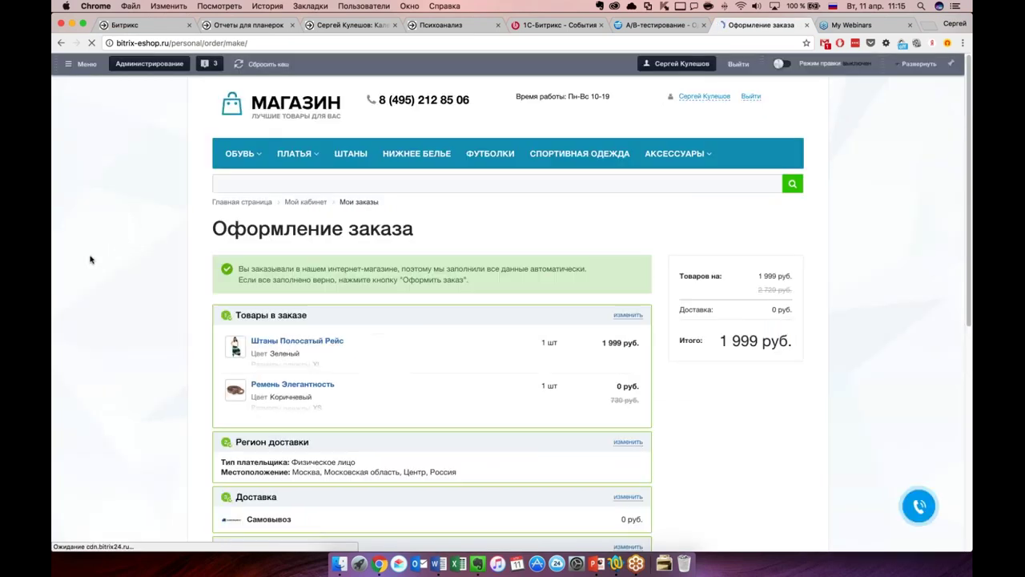
Review the prefilled checkout sections, open the buyer details, and place the order with Самовывоз delivery and Наличные курьеру payment
scroll(97, 259, down, 4)
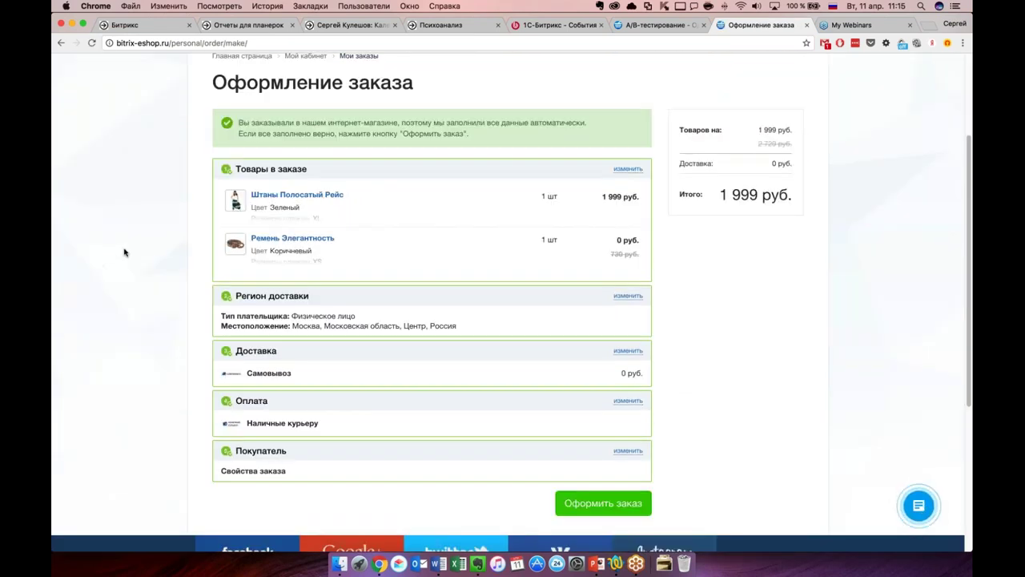
scroll(126, 255, down, 1)
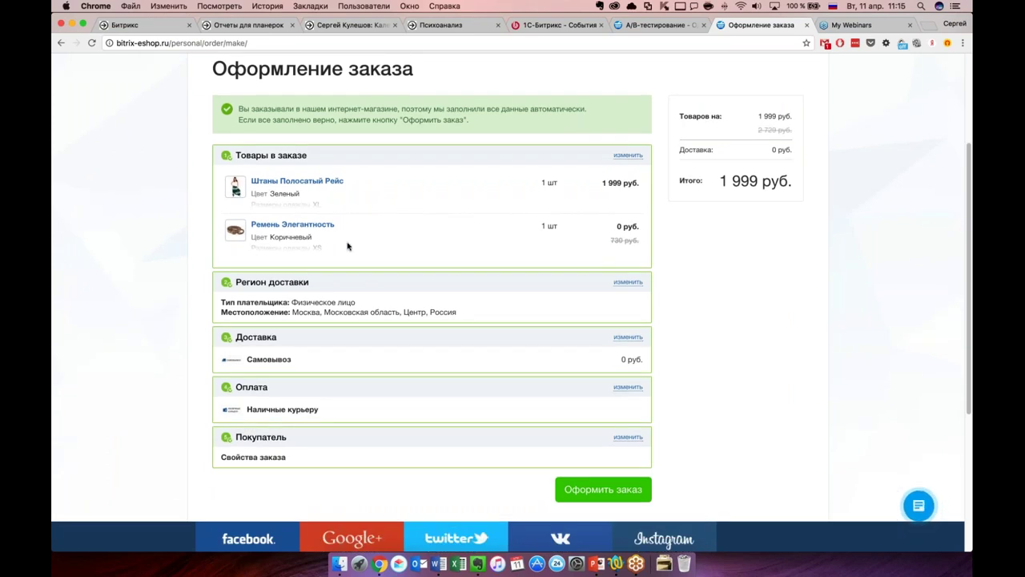
scroll(549, 312, down, 4)
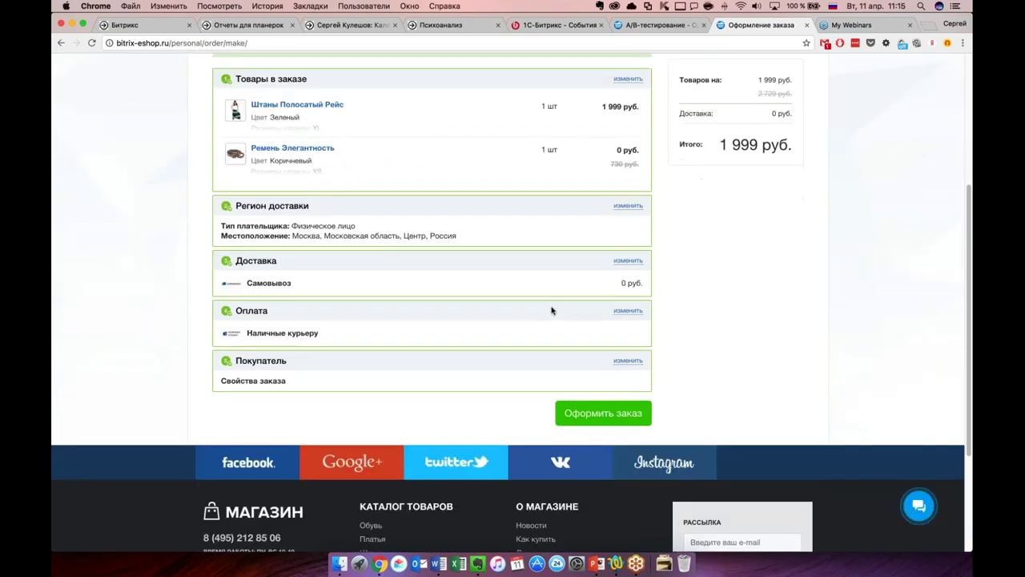
click(629, 361)
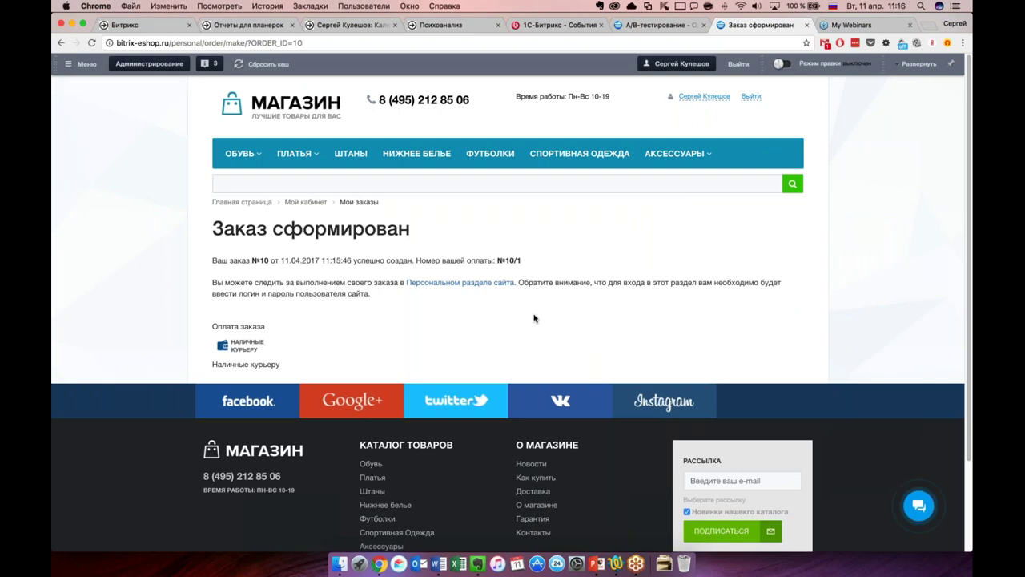
Open the Штаны catalog section and add the green size XL Штаны Полосатый Рейс to the cart
click(337, 157)
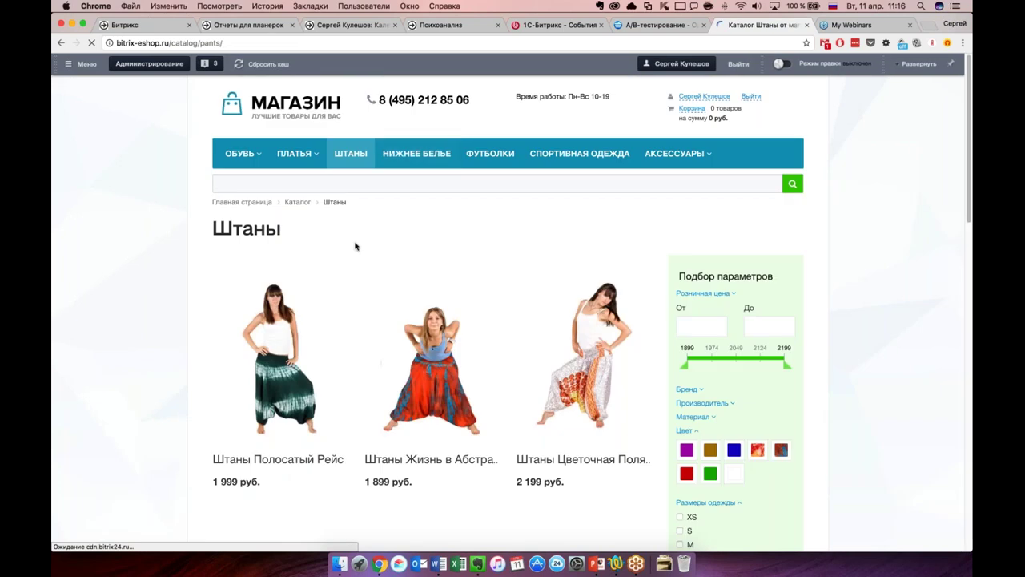
scroll(321, 320, down, 2)
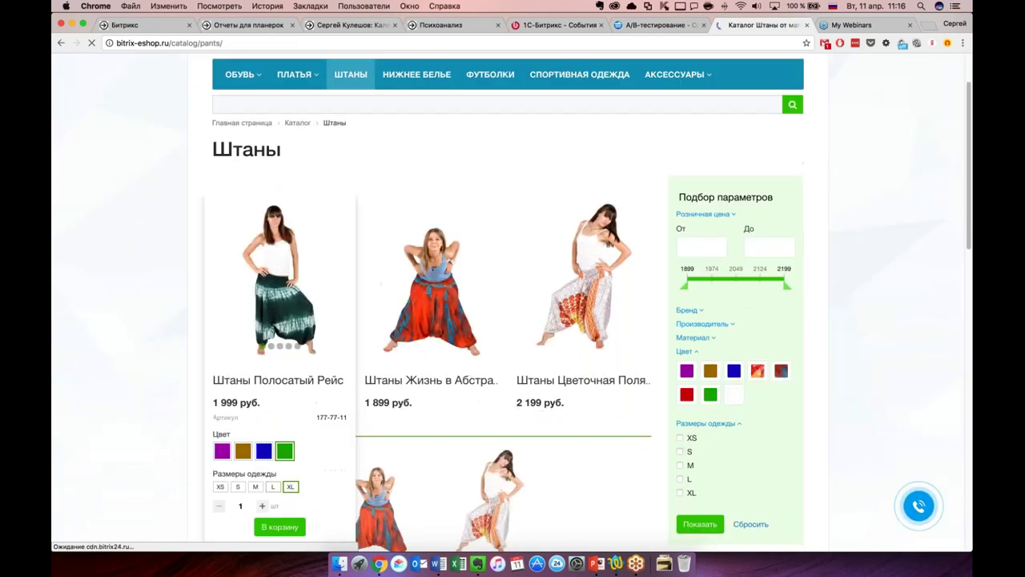
scroll(281, 320, down, 2)
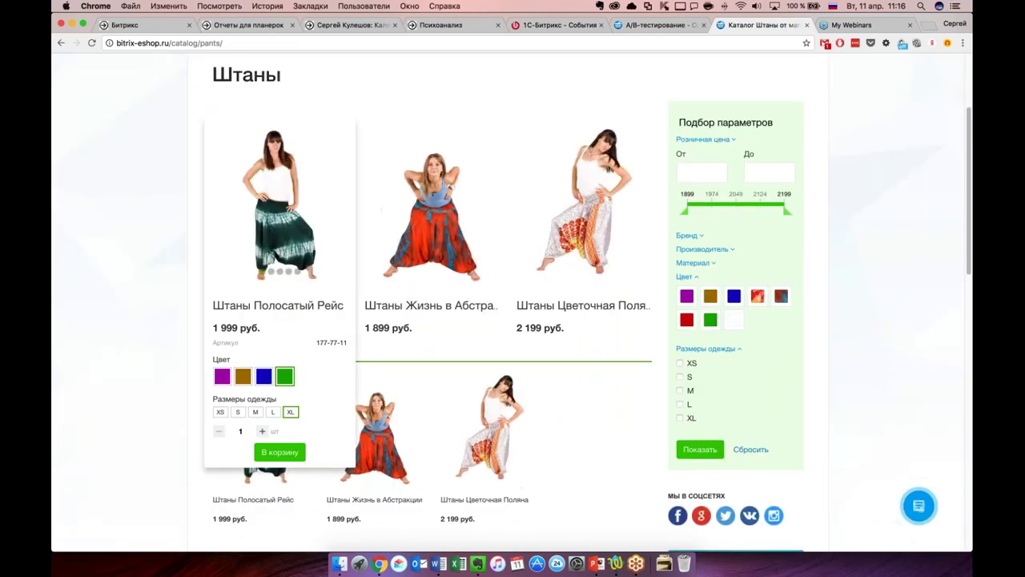
click(280, 451)
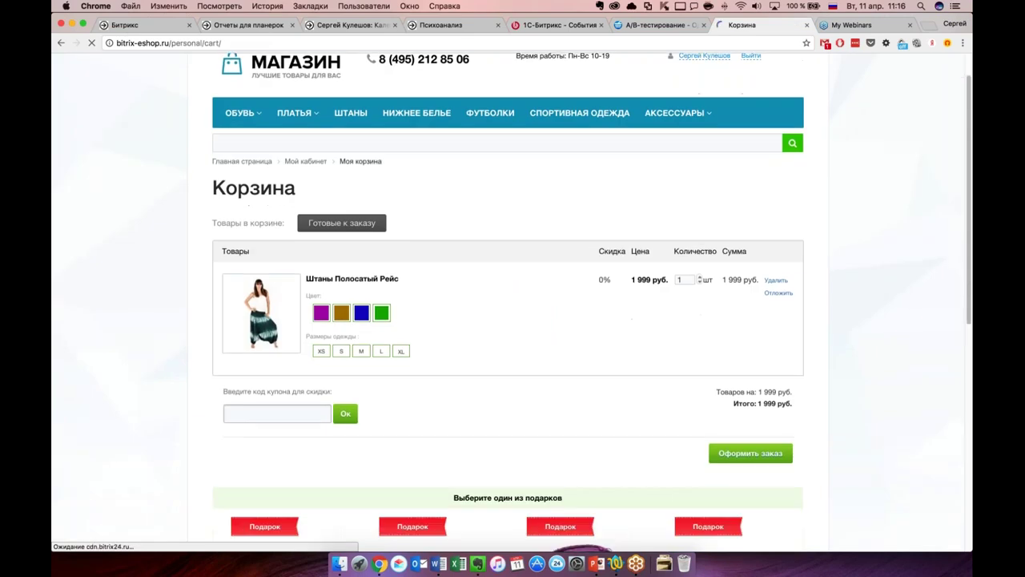
Proceed to checkout and go through the delivery region, delivery, payment and buyer sections without placing the order
click(750, 452)
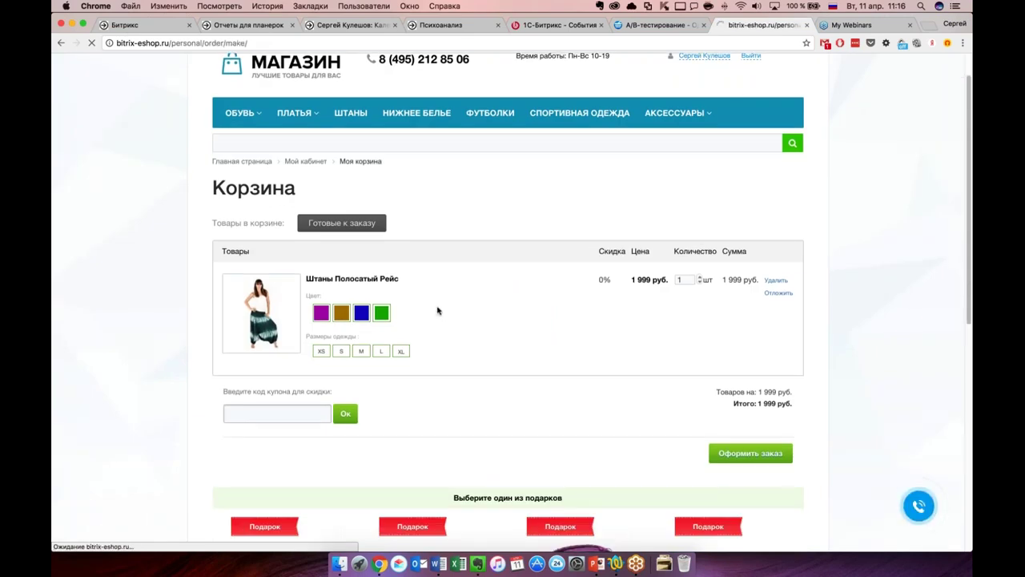
scroll(555, 320, down, 2)
click(556, 321)
scroll(400, 284, down, 5)
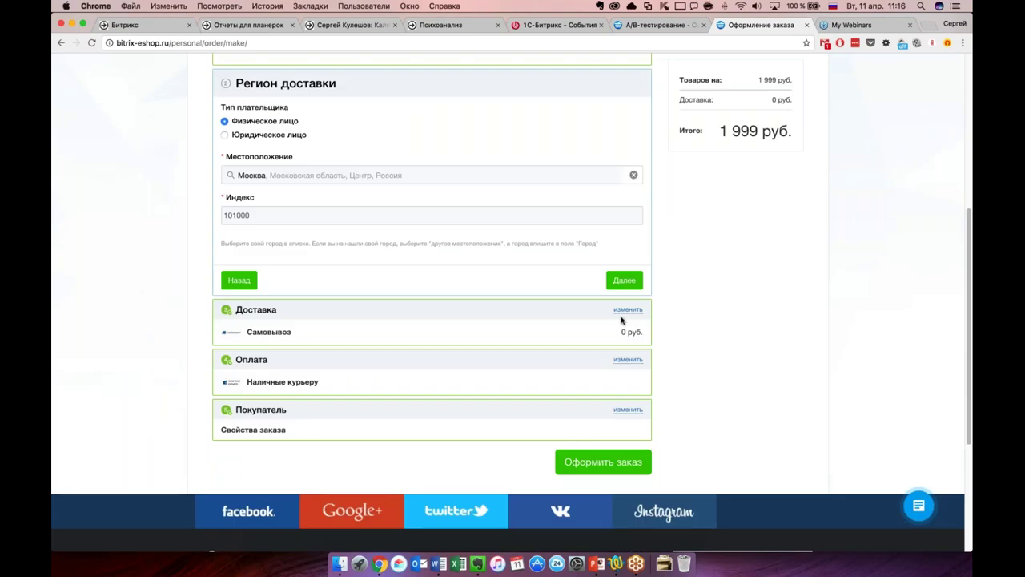
click(627, 309)
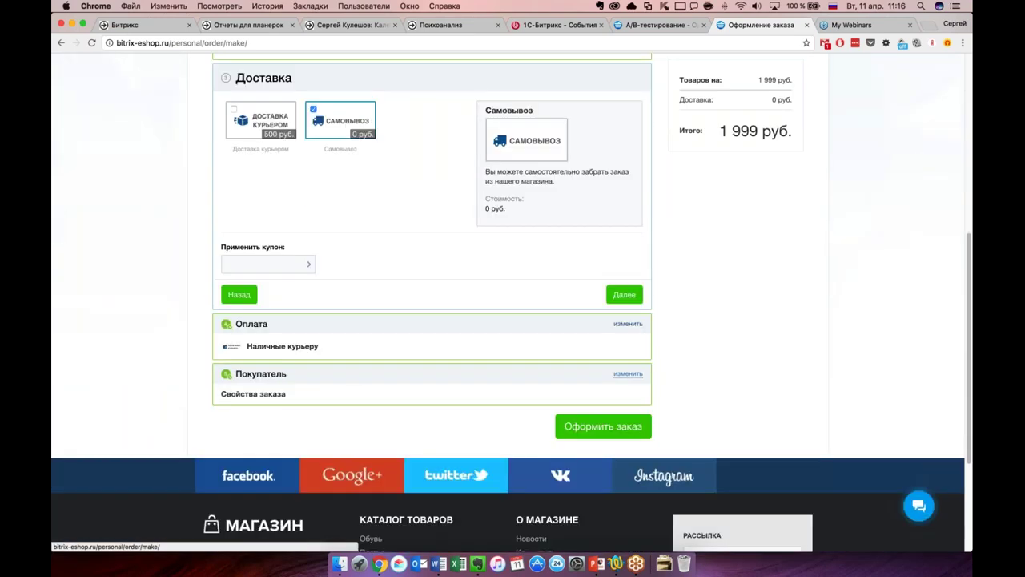
click(623, 293)
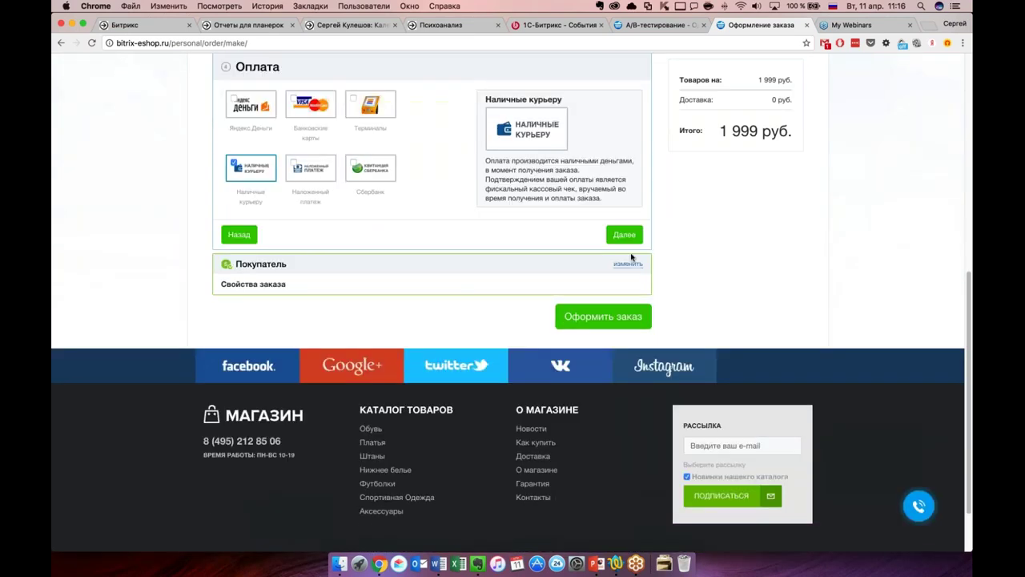
click(630, 258)
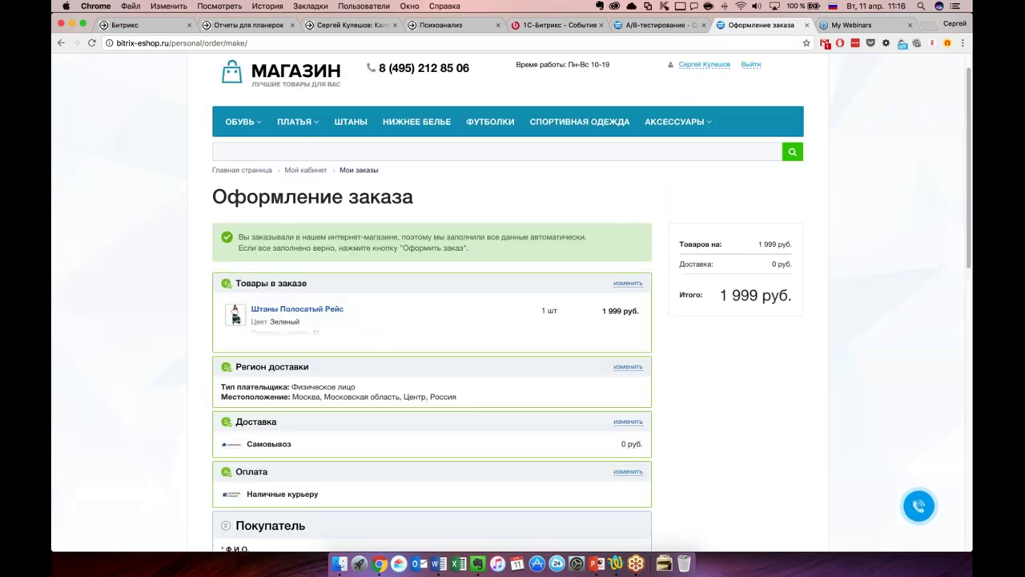
scroll(699, 326, down, 10)
scroll(712, 302, up, 10)
scroll(688, 306, up, 2)
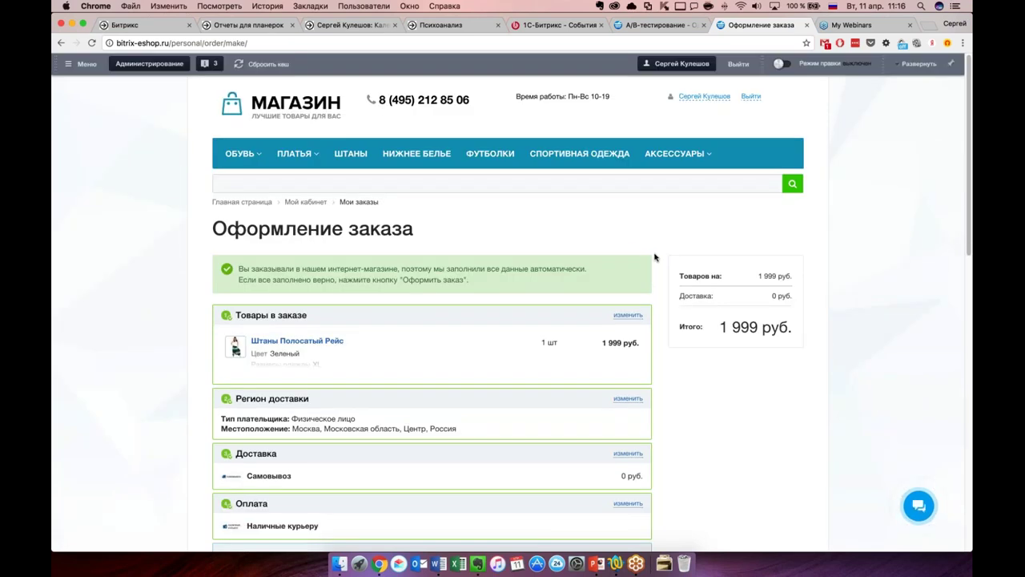
From the store's home page, open the order status list in the personal section and review the orders' payment and shipment details
click(288, 107)
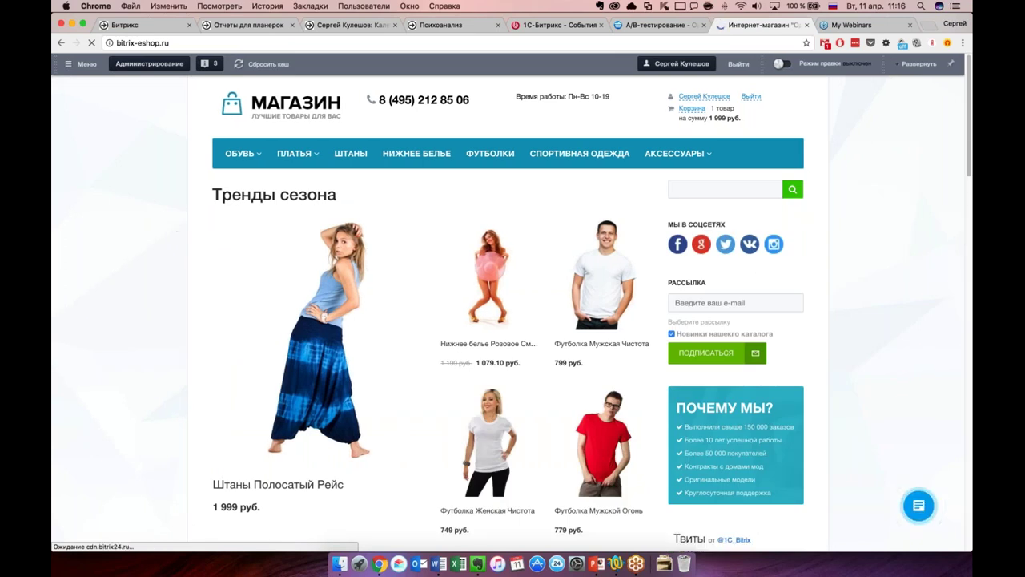
mouse_move(389, 325)
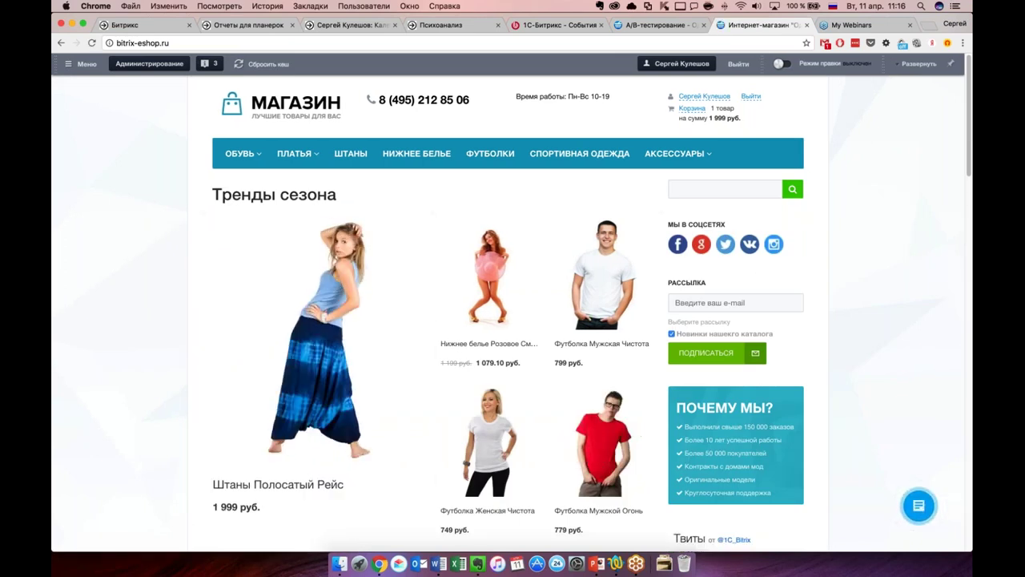
click(716, 124)
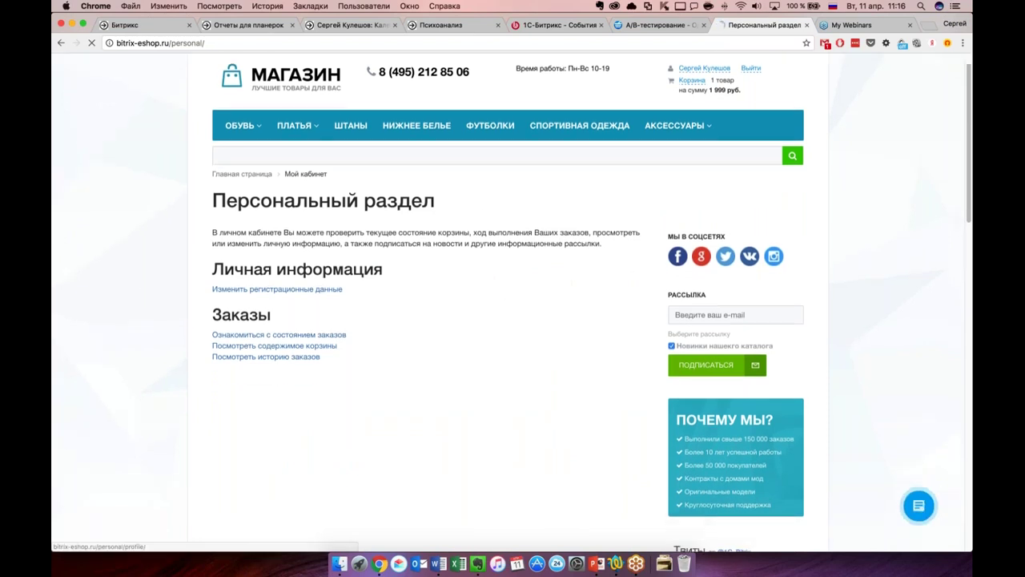
click(282, 333)
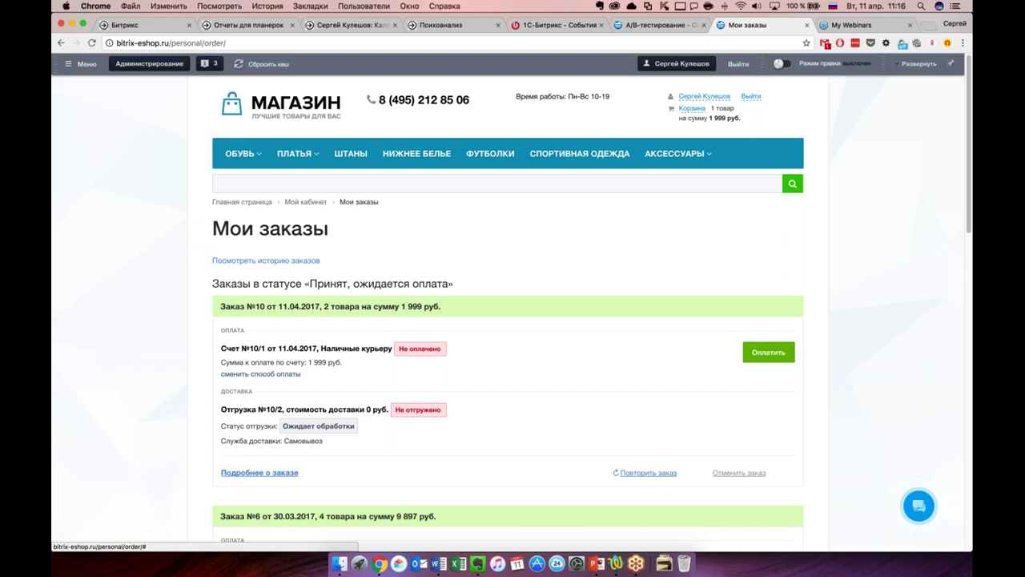
scroll(544, 364, down, 3)
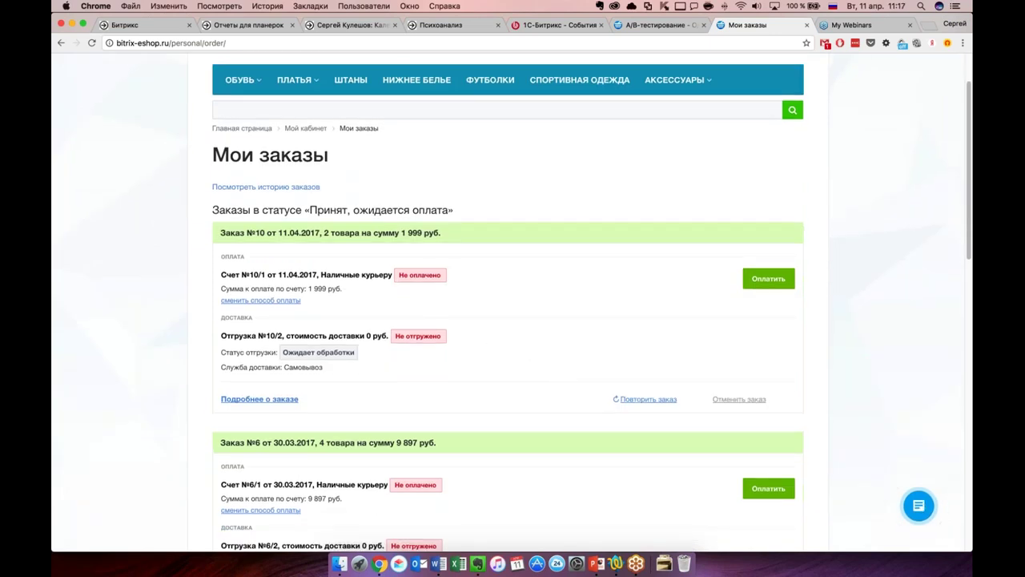
scroll(647, 395, down, 2)
scroll(736, 380, down, 3)
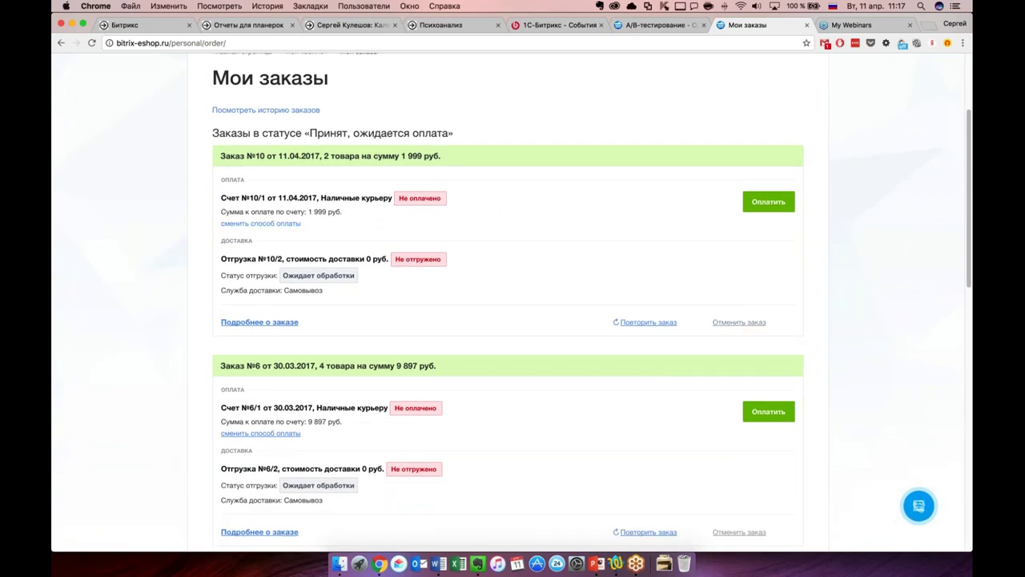
scroll(609, 231, down, 2)
scroll(599, 215, down, 5)
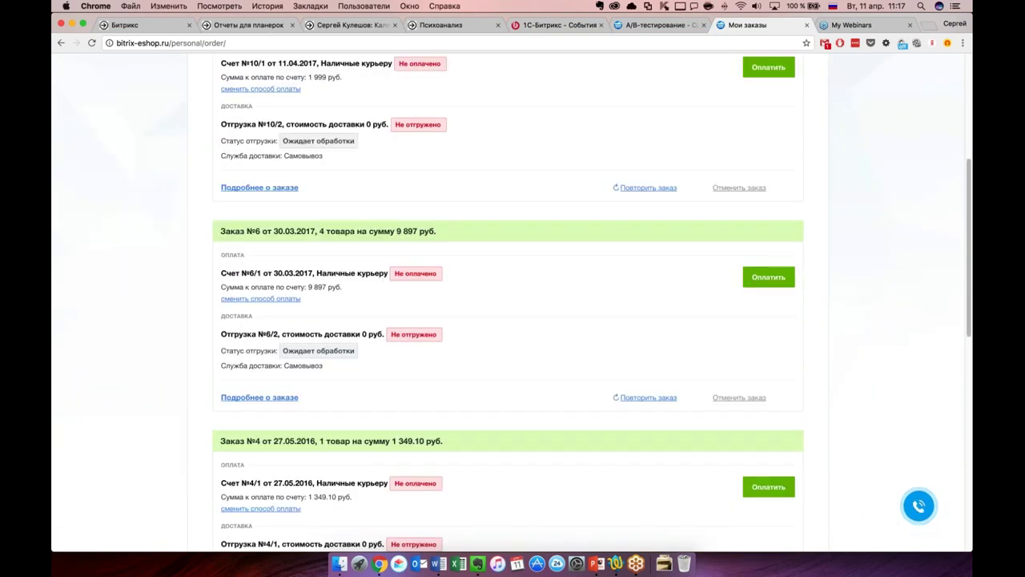
Open the details of the order dated 30.03.2017 and examine its payment, shipment and contents
click(277, 397)
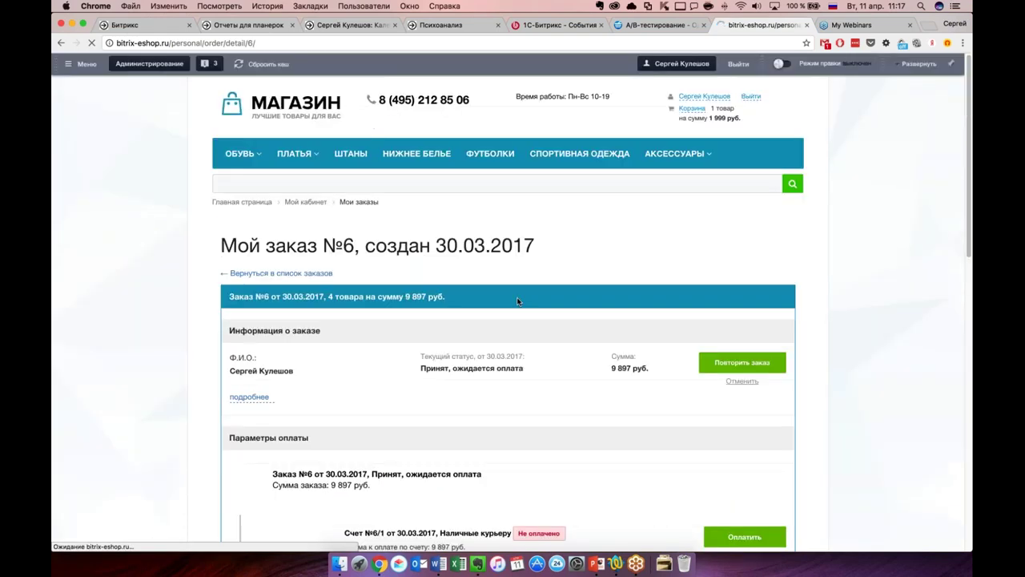
scroll(504, 339, down, 10)
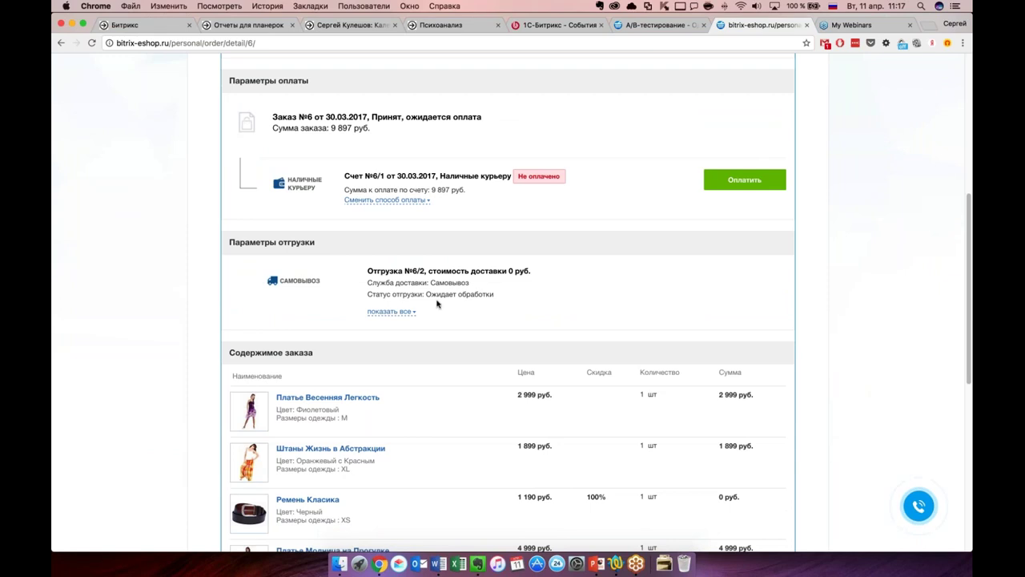
scroll(435, 381, down, 5)
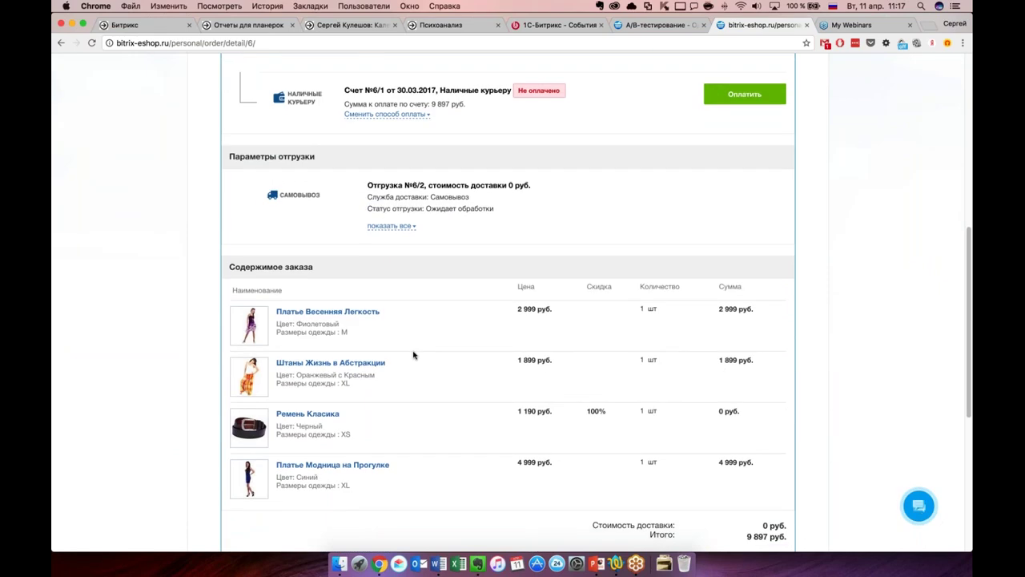
scroll(521, 389, up, 15)
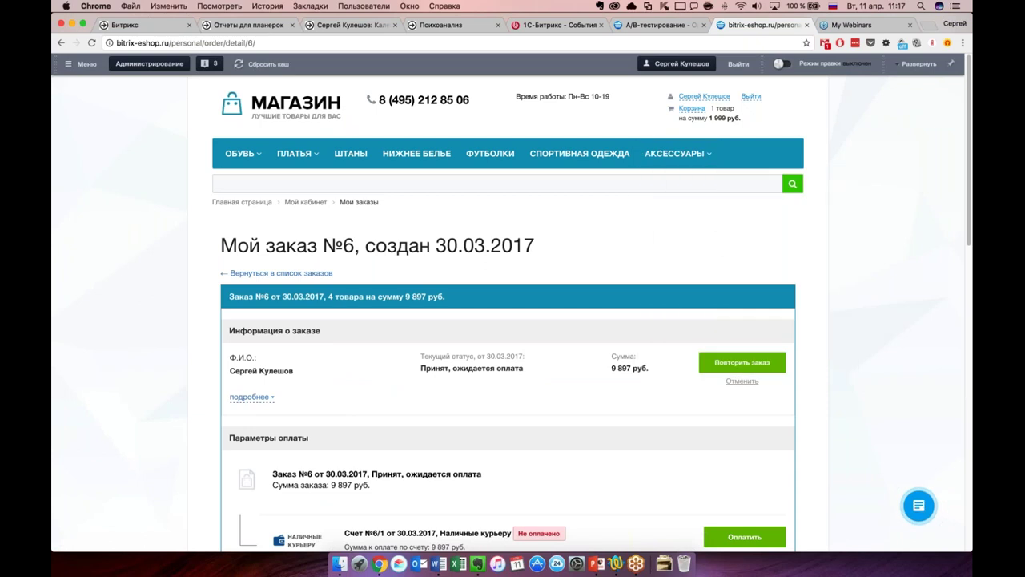
Switch to the site administration, go to the store's orders and open the order created 11.04.2017 11:15:46
click(657, 25)
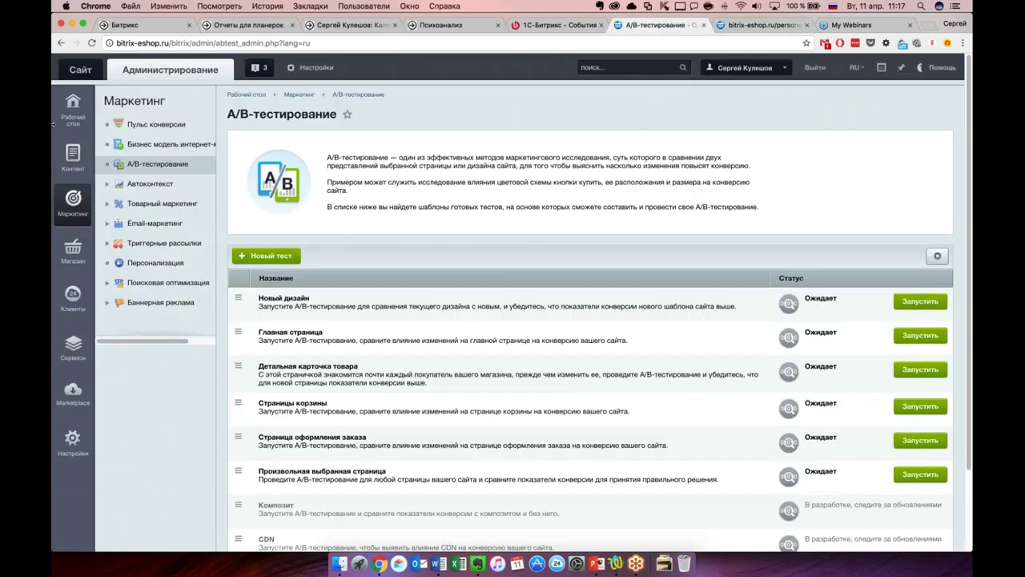
click(71, 253)
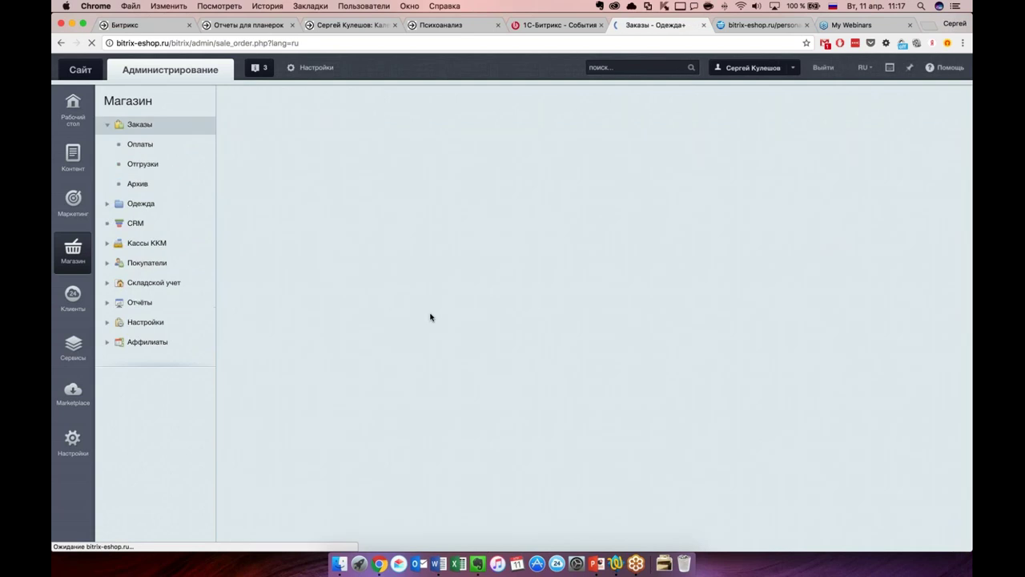
scroll(512, 312, down, 3)
click(356, 247)
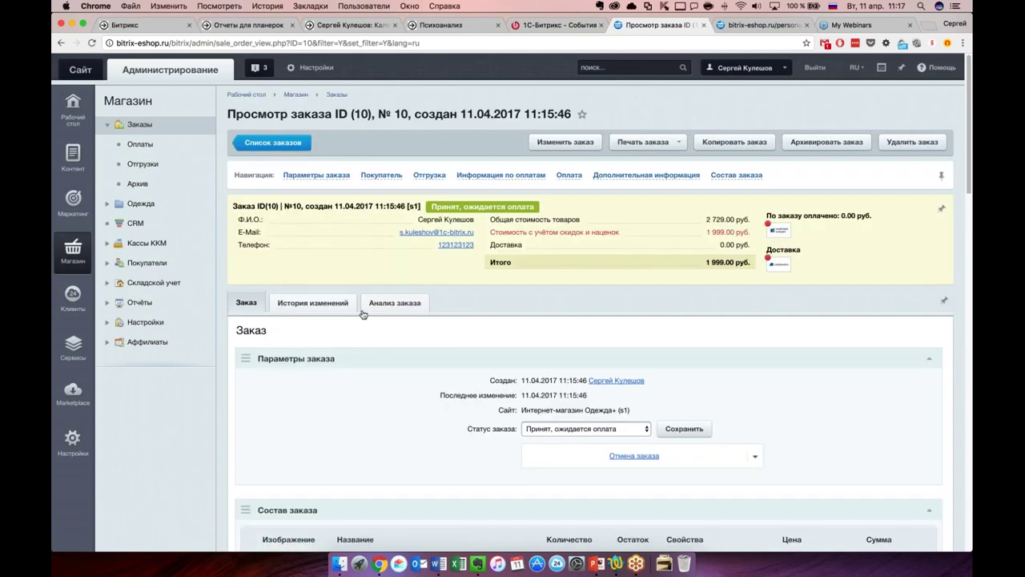
Examine the order's parameters, contents, payment, buyer, shipment and additional information sections
scroll(534, 276, down, 5)
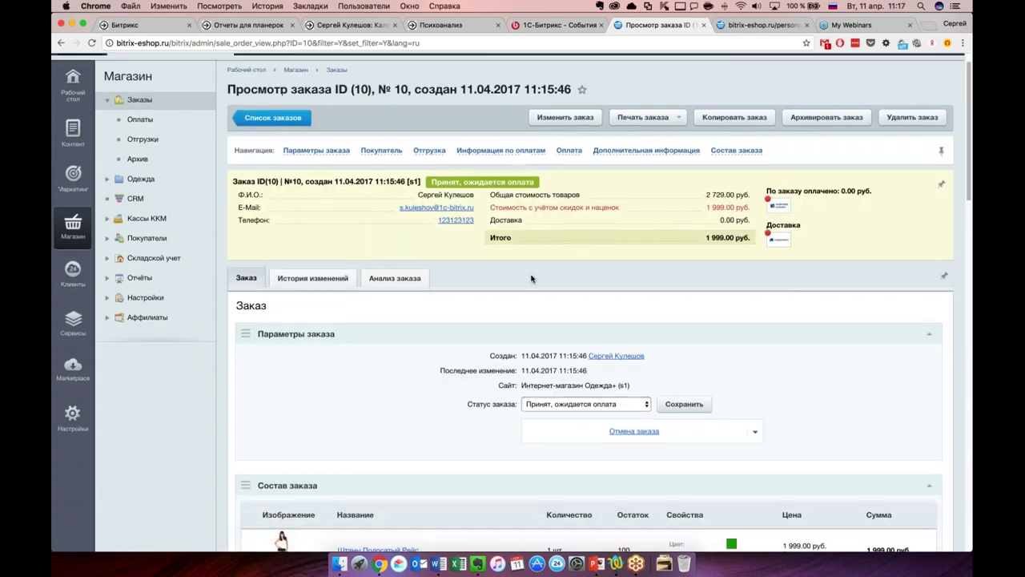
scroll(514, 299, down, 2)
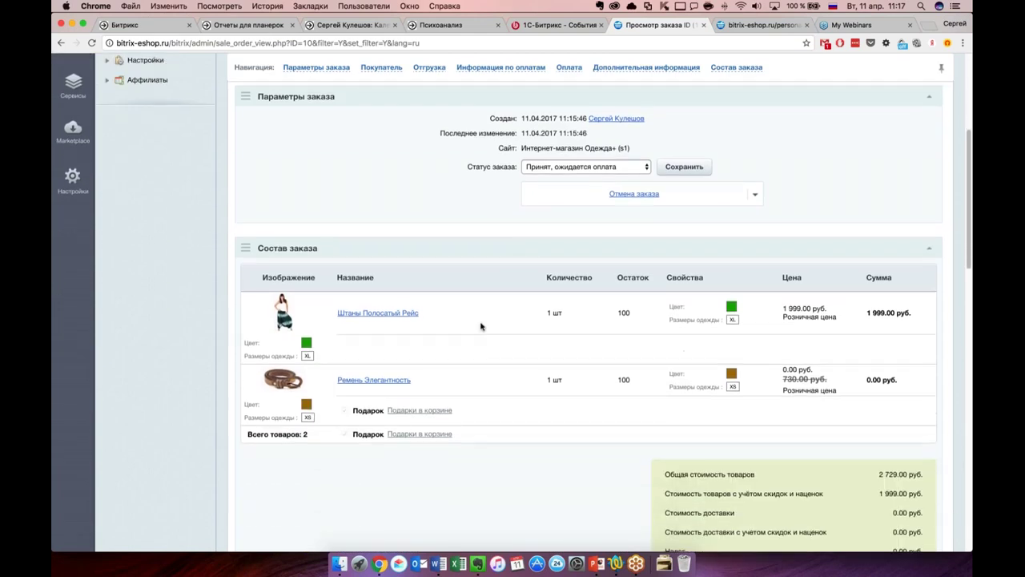
scroll(546, 351, up, 7)
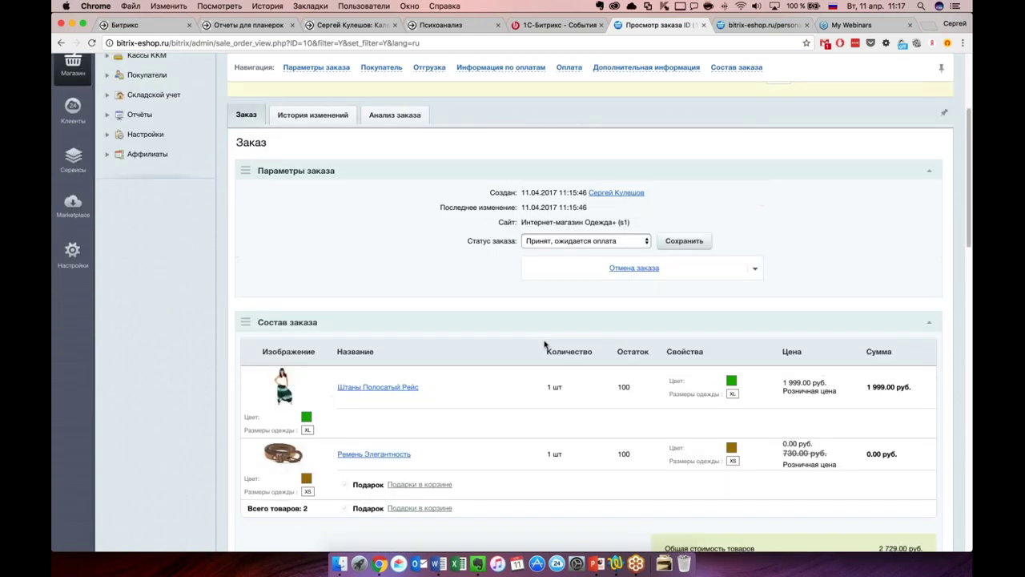
scroll(545, 351, down, 7)
scroll(462, 304, down, 15)
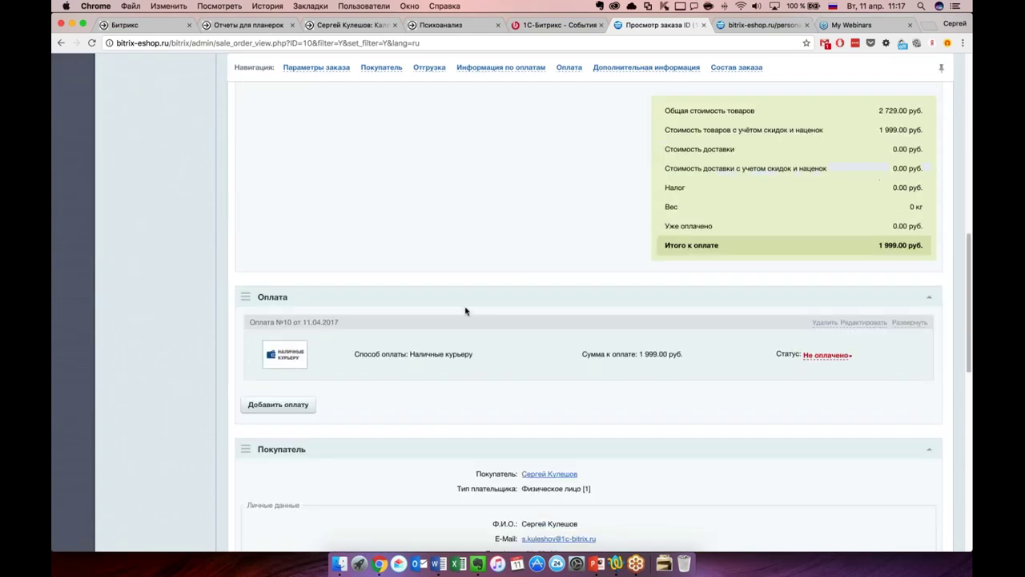
scroll(462, 303, down, 10)
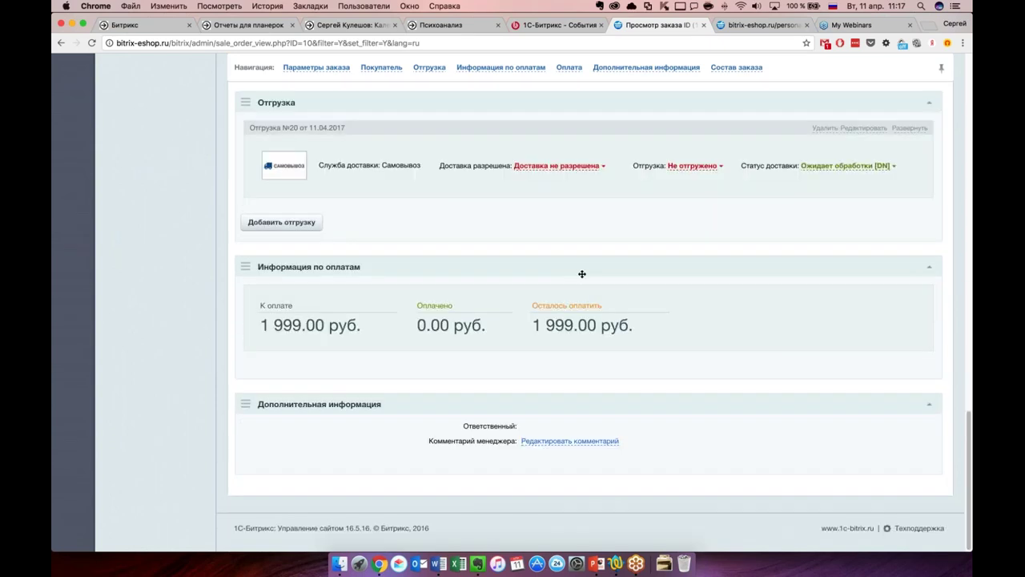
scroll(648, 248, up, 1)
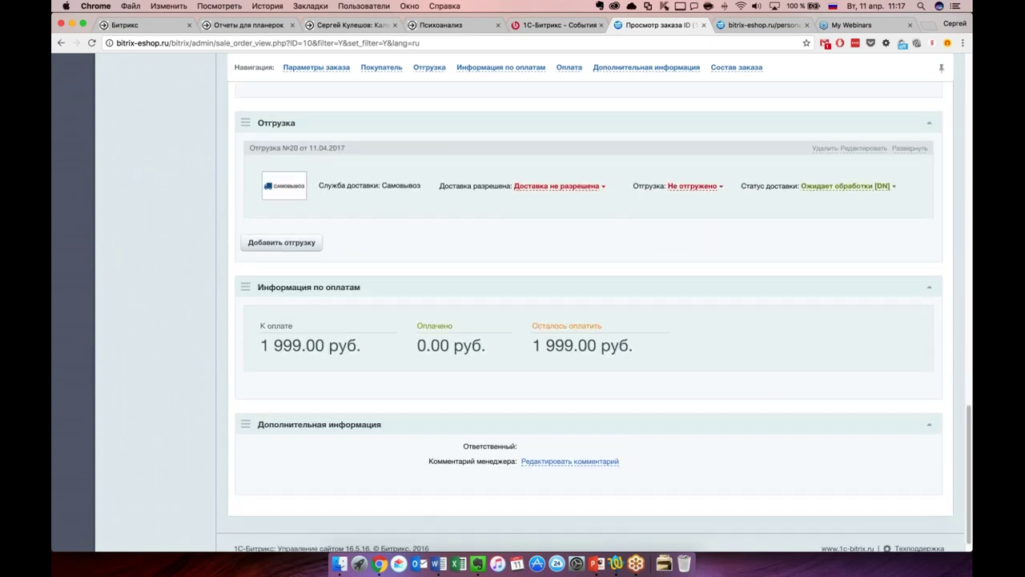
scroll(600, 303, up, 20)
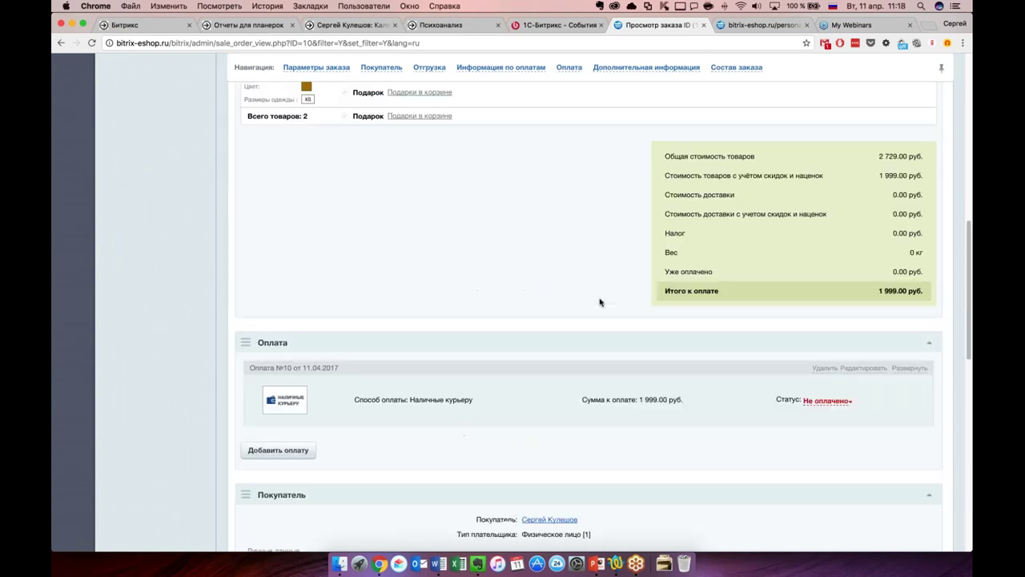
scroll(600, 303, up, 7)
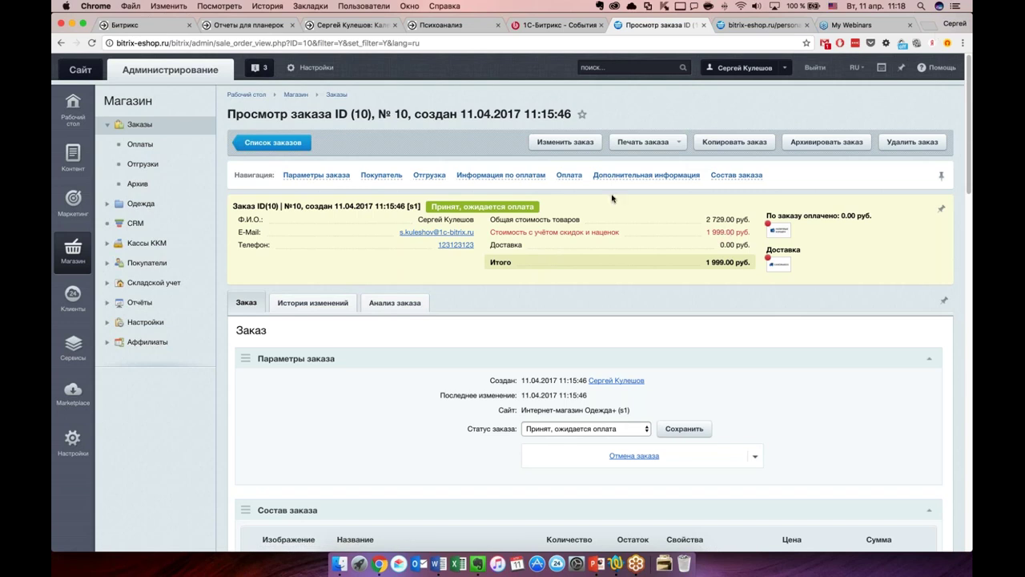
Jump through the order's payment, payment information and shipment sections using the page's section links
click(570, 178)
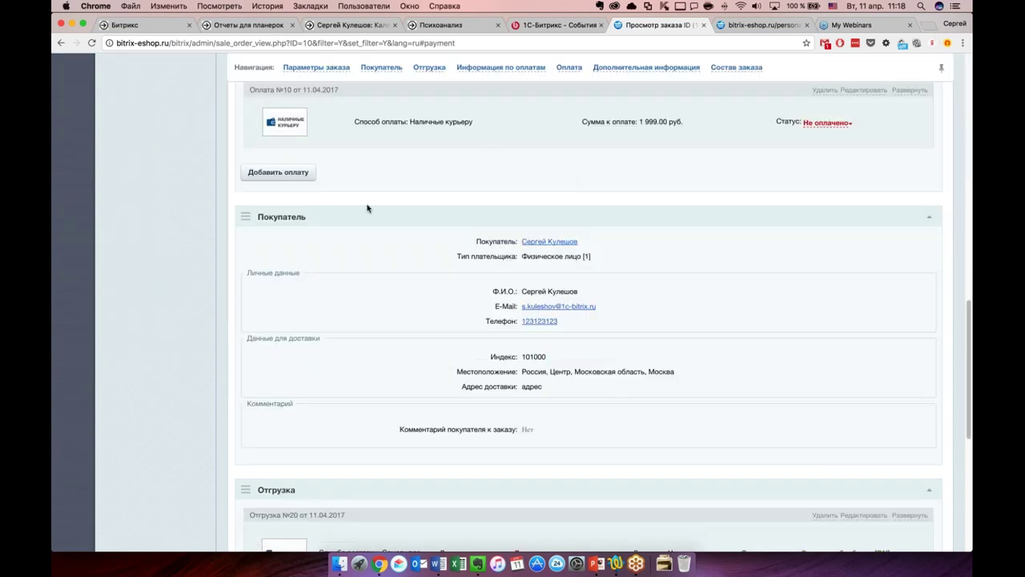
click(500, 68)
click(438, 69)
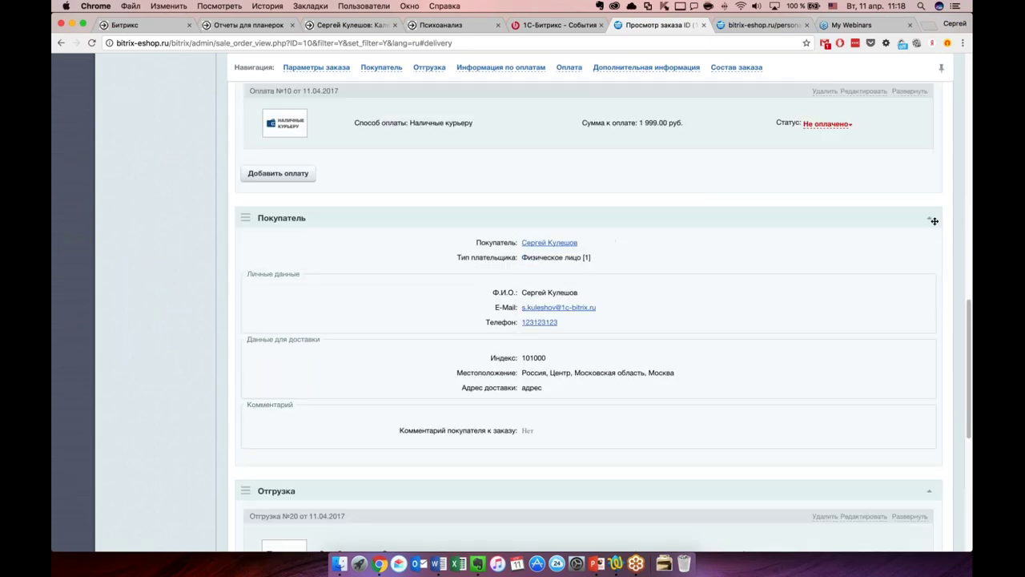
Collapse the order's buyer, shipment, payment information, payment and contents blocks
click(929, 217)
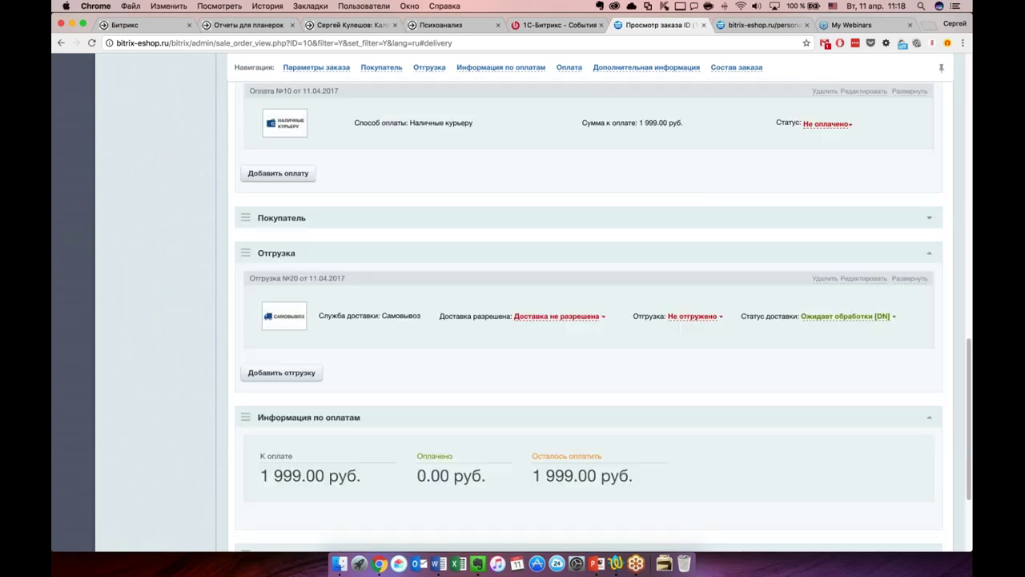
click(929, 253)
click(929, 288)
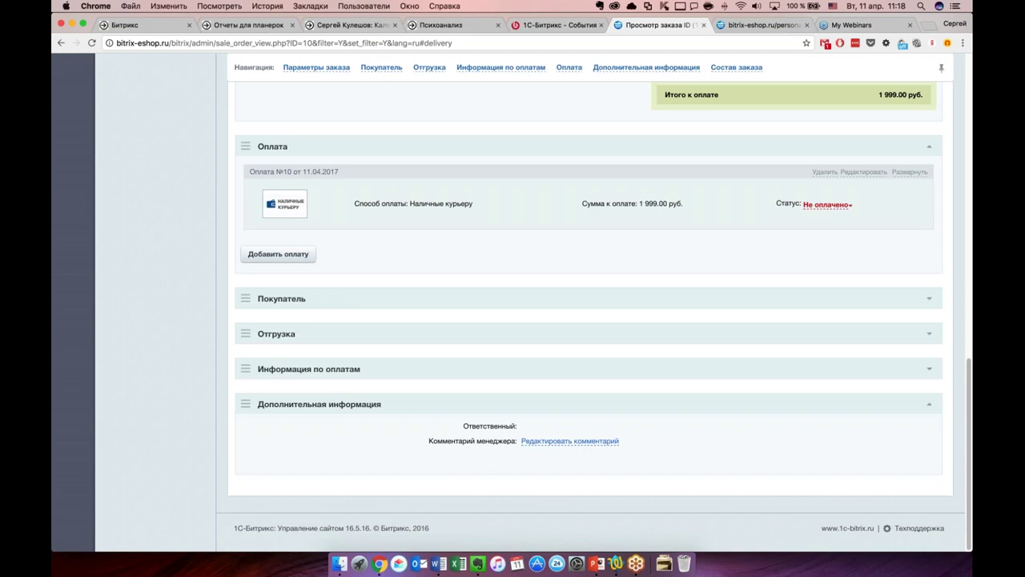
scroll(594, 317, up, 5)
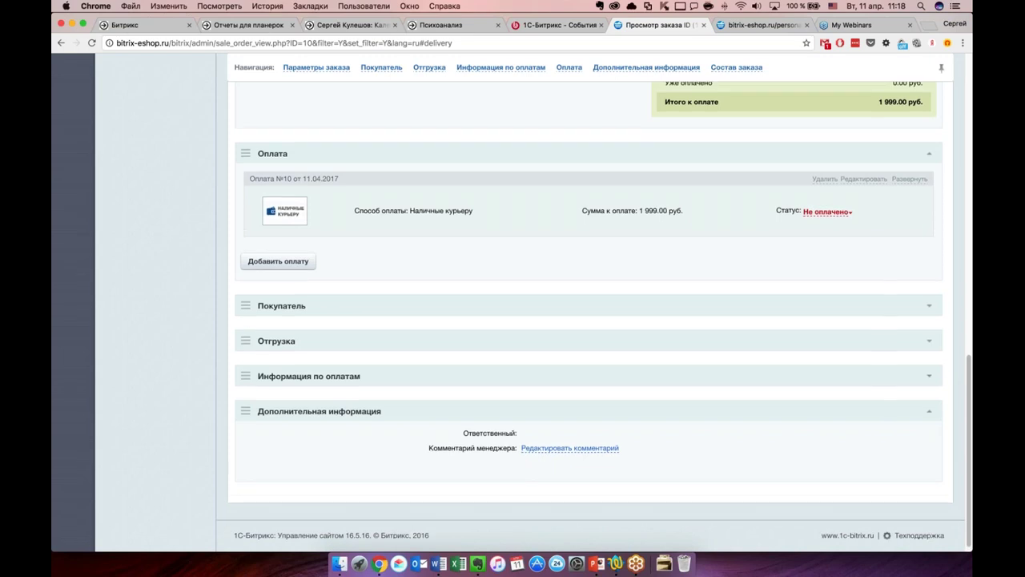
click(929, 317)
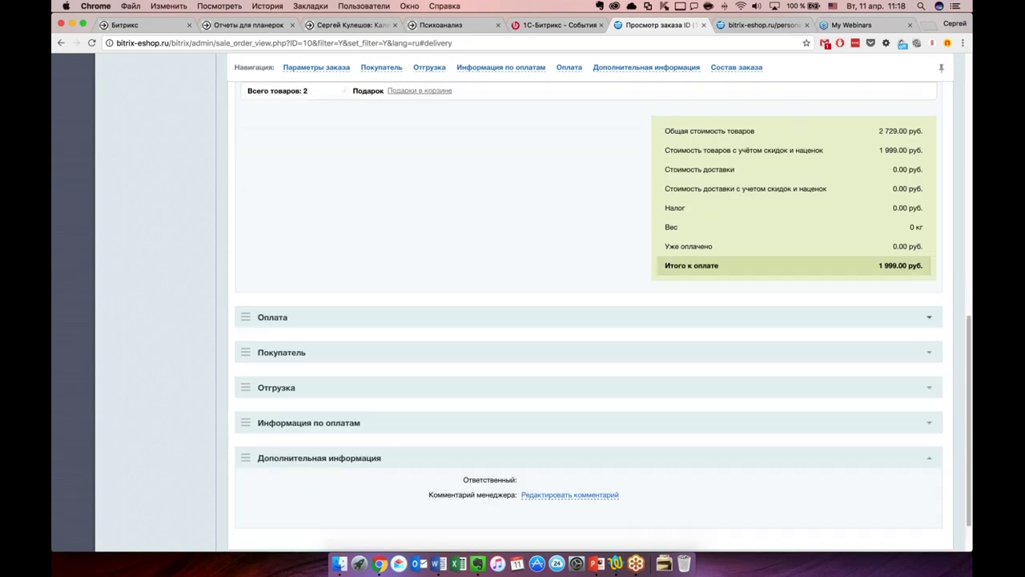
scroll(929, 317, up, 5)
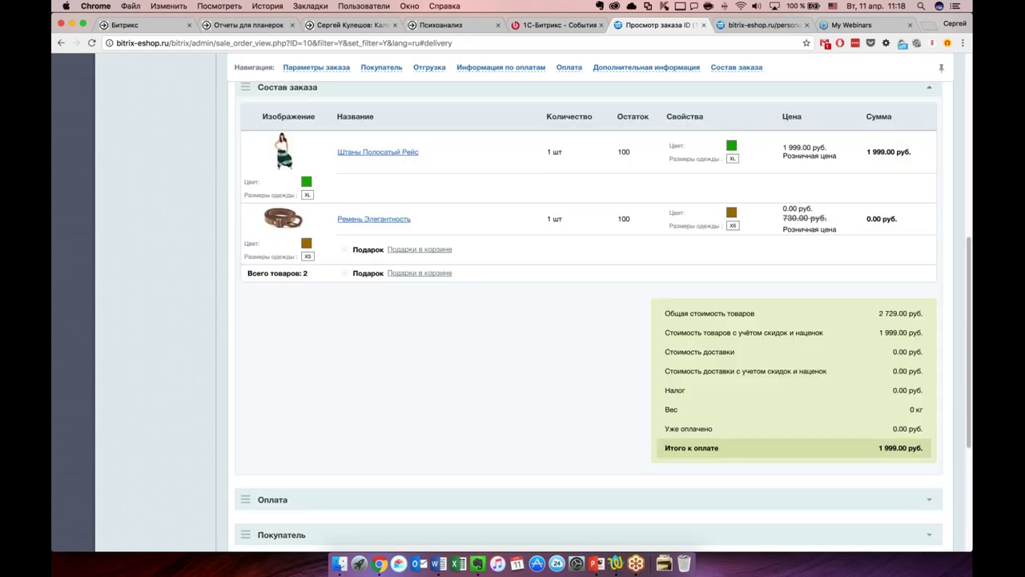
click(929, 87)
scroll(595, 316, up, 3)
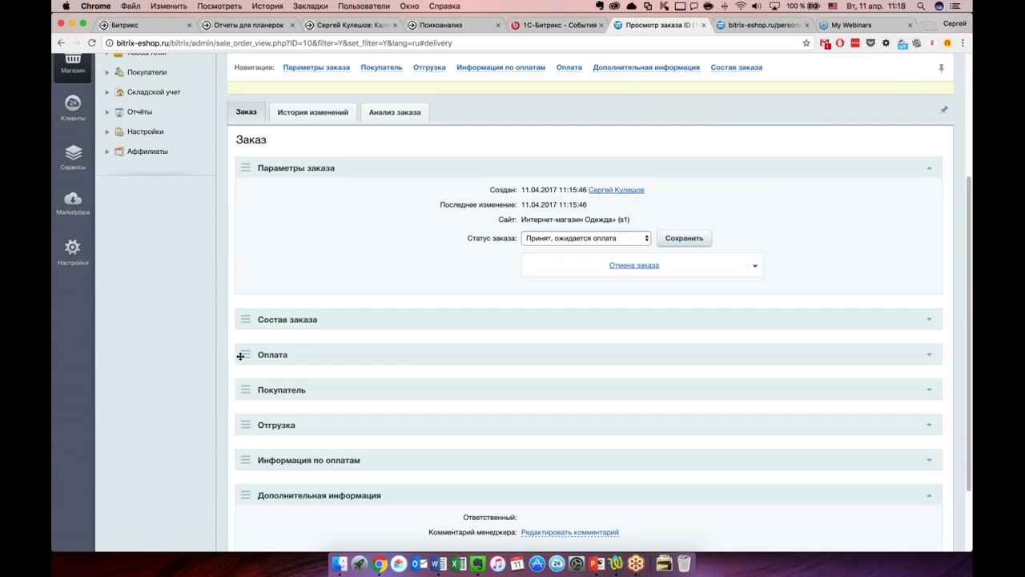
Move the payment block above the order contents block and expand both blocks
drag(240, 355, 244, 316)
click(929, 320)
scroll(940, 339, down, 3)
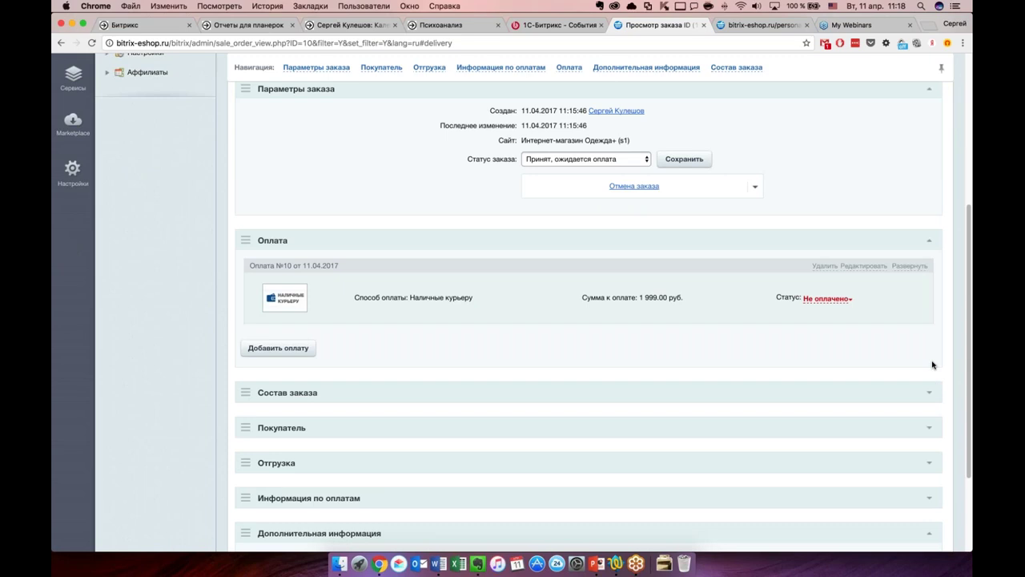
click(928, 392)
scroll(701, 368, down, 4)
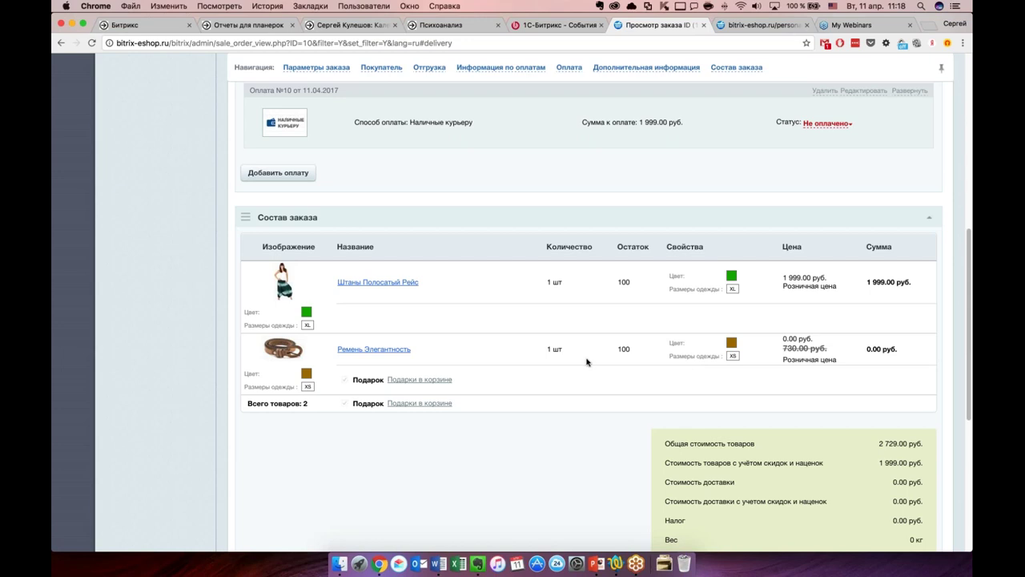
scroll(584, 362, down, 5)
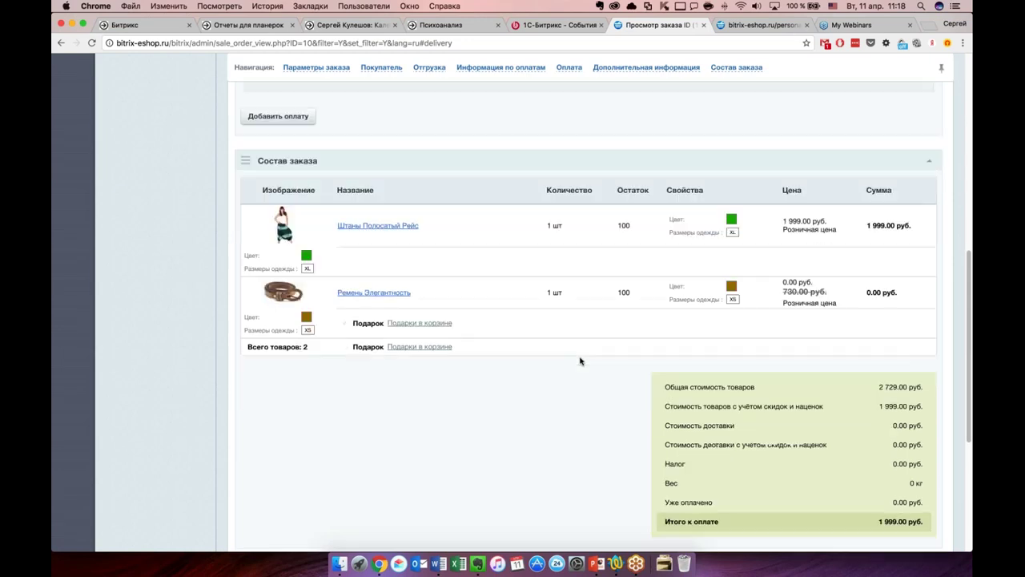
scroll(580, 360, up, 8)
scroll(580, 360, up, 5)
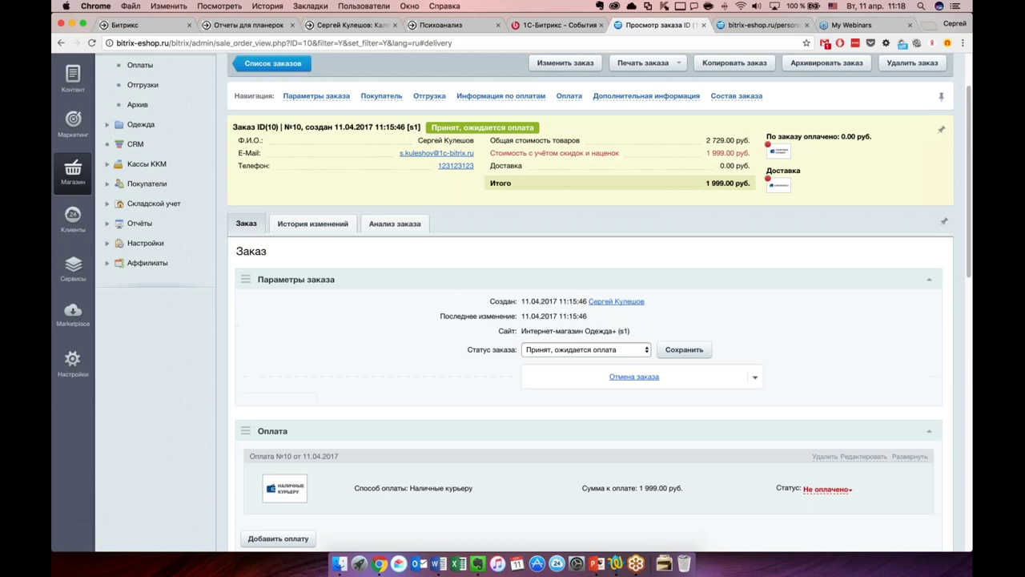
Open the order for editing, review its editable buyer, shipment and payment sections, and return to the order view
click(567, 144)
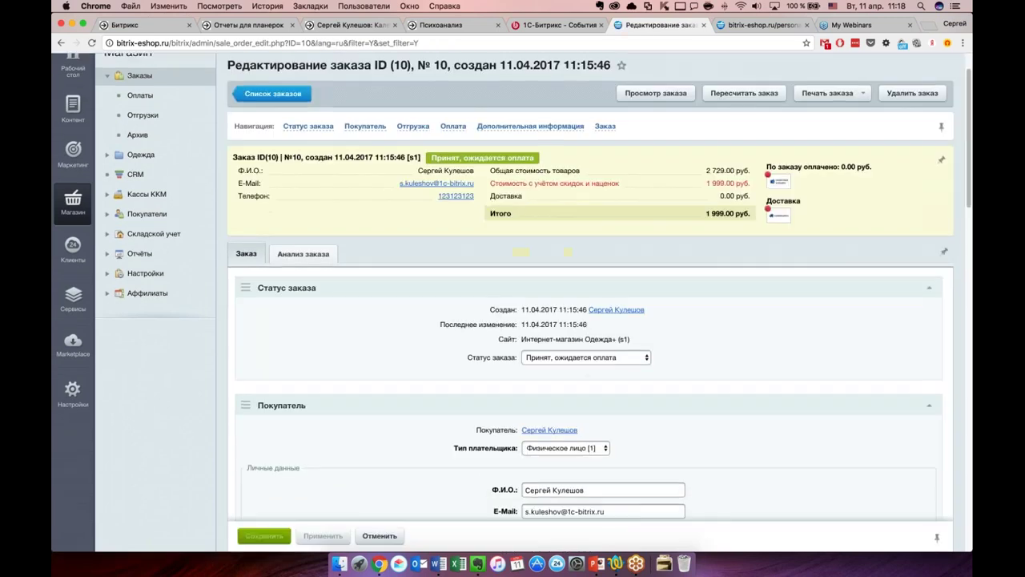
scroll(400, 348, down, 15)
scroll(588, 297, down, 8)
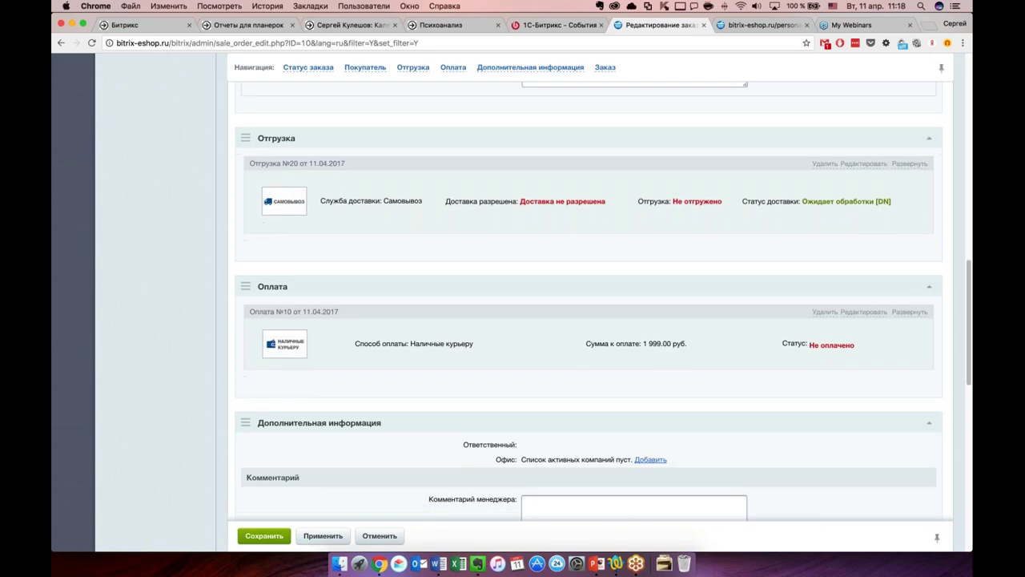
scroll(589, 296, up, 10)
scroll(480, 301, up, 6)
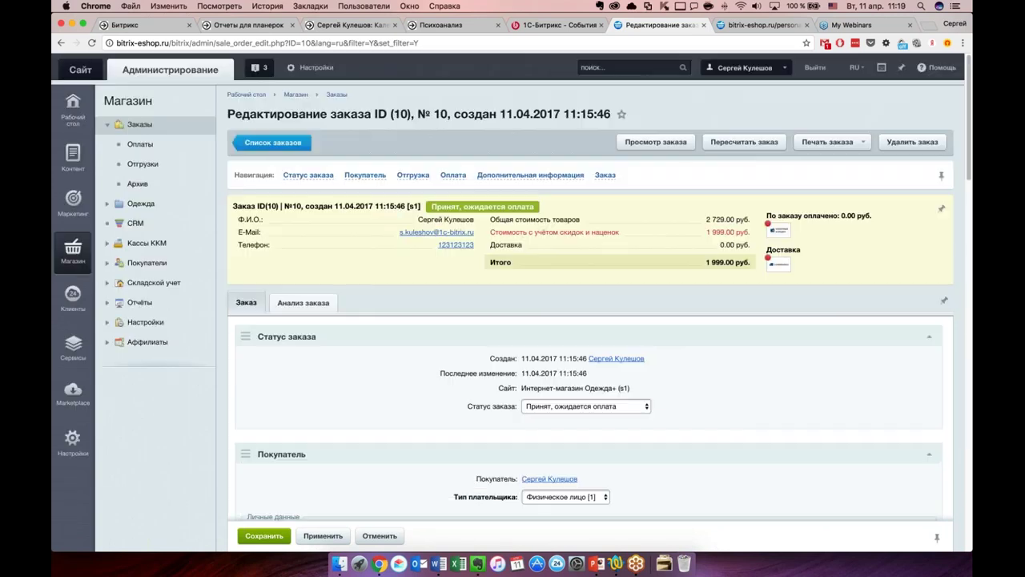
click(655, 142)
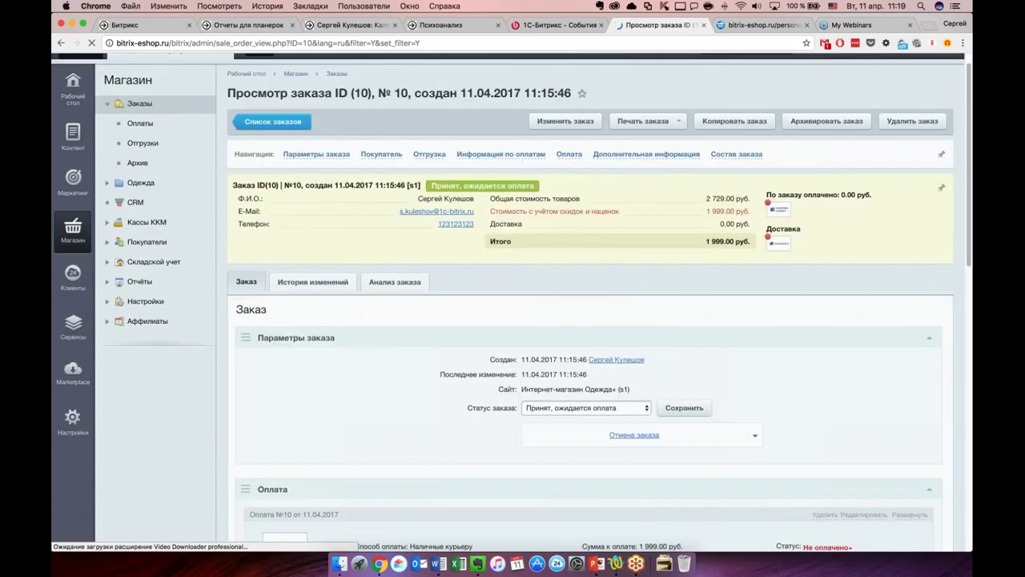
Set the order status to "Оплачен, формируется к отправке" and save it
scroll(534, 320, down, 3)
click(613, 263)
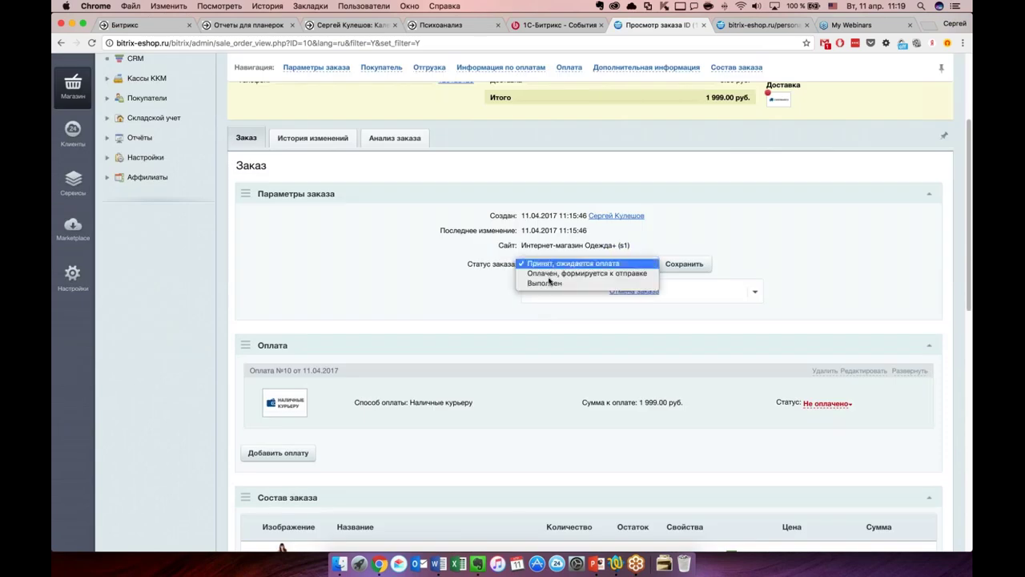
click(592, 274)
click(689, 265)
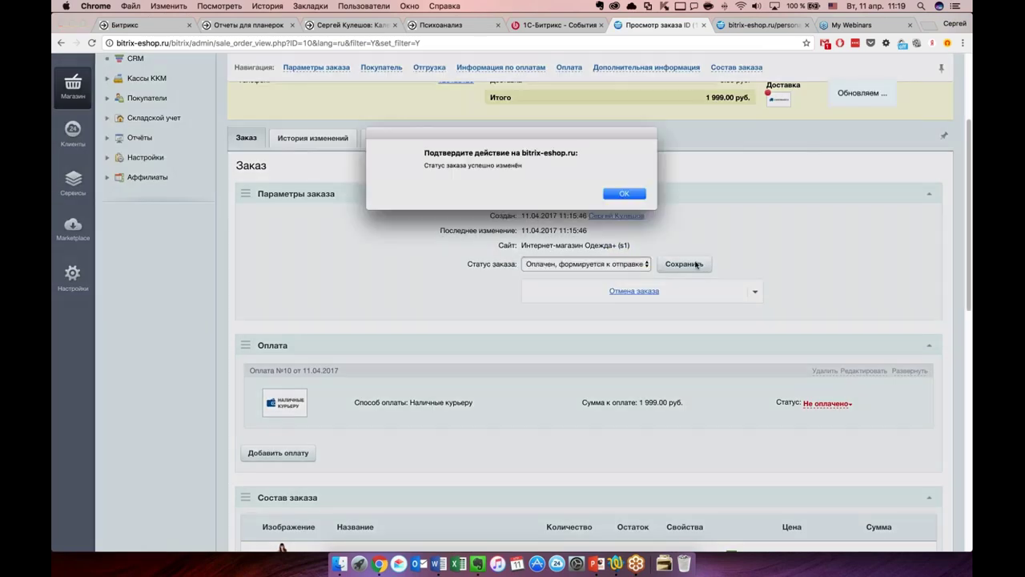
click(626, 194)
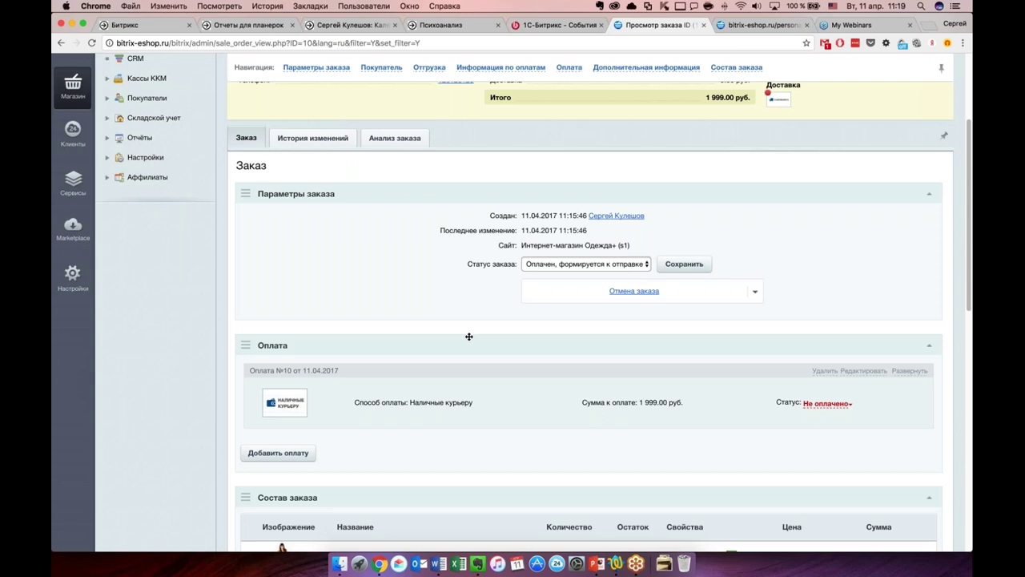
Mark the order's cash-to-courier payment as paid, with receipt date 11.04.2017 and receipt document number 10
scroll(467, 337, down, 5)
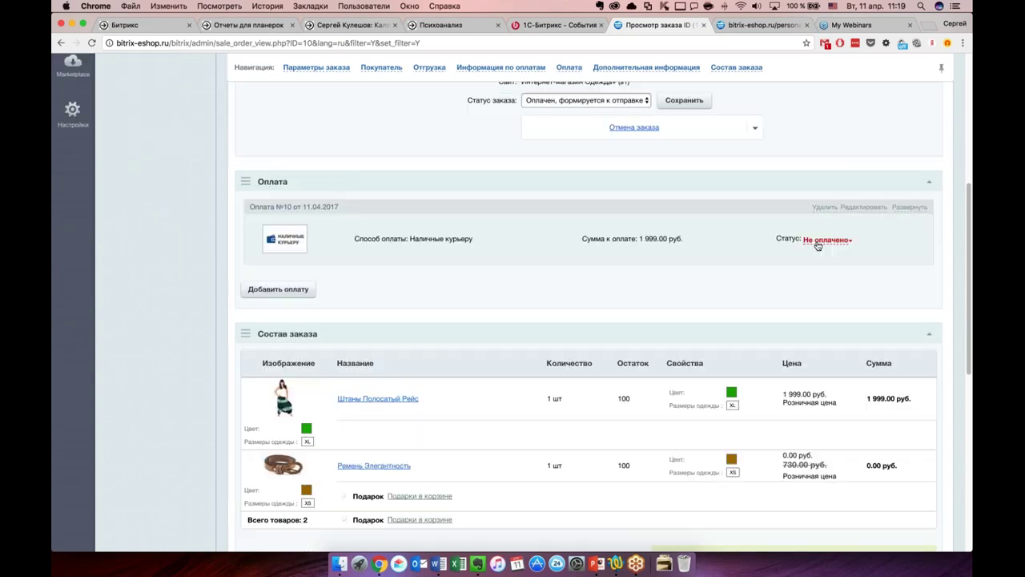
click(817, 242)
click(846, 267)
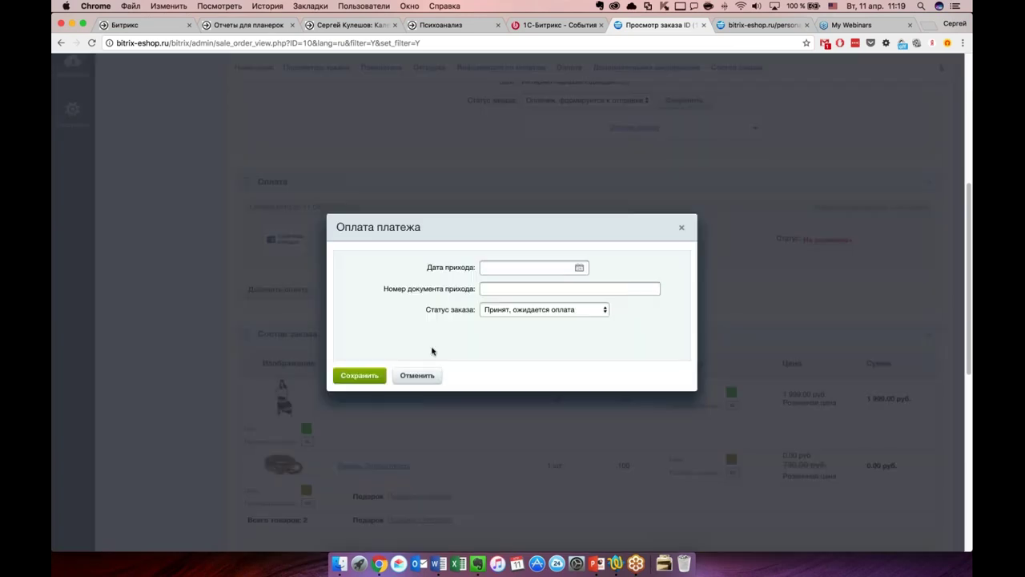
click(579, 267)
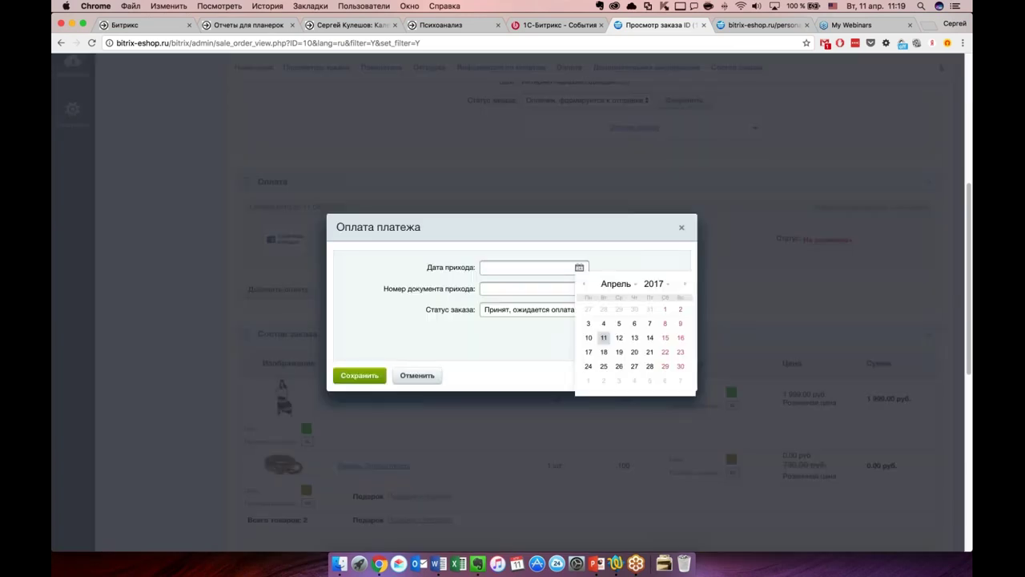
click(604, 337)
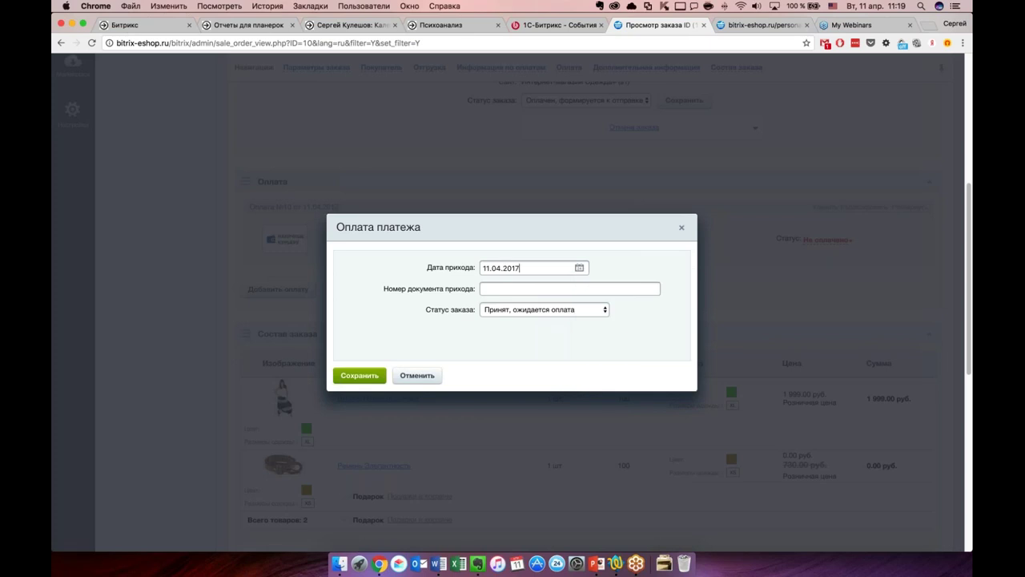
click(517, 287)
text(10)
click(359, 374)
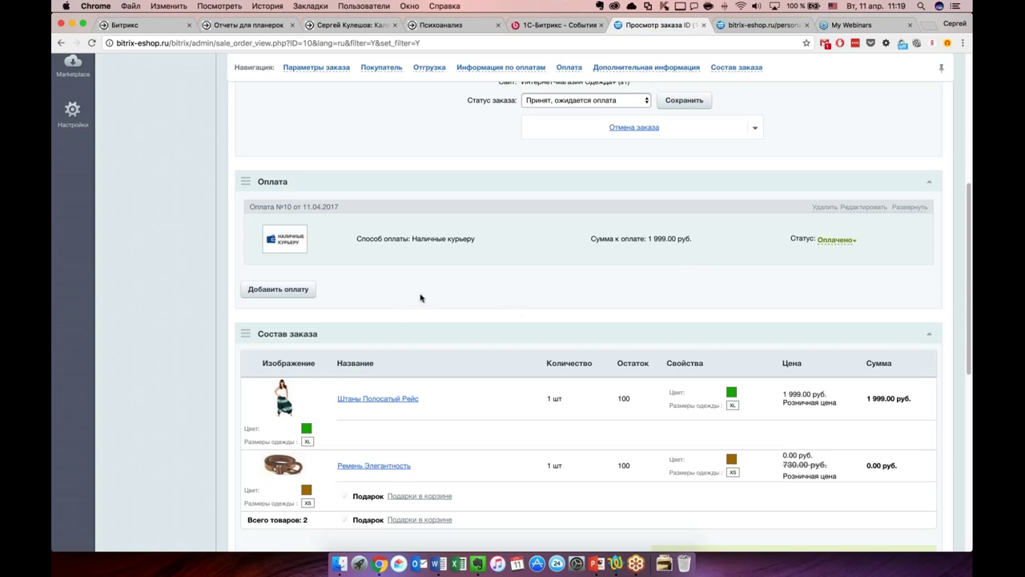
scroll(446, 297, down, 2)
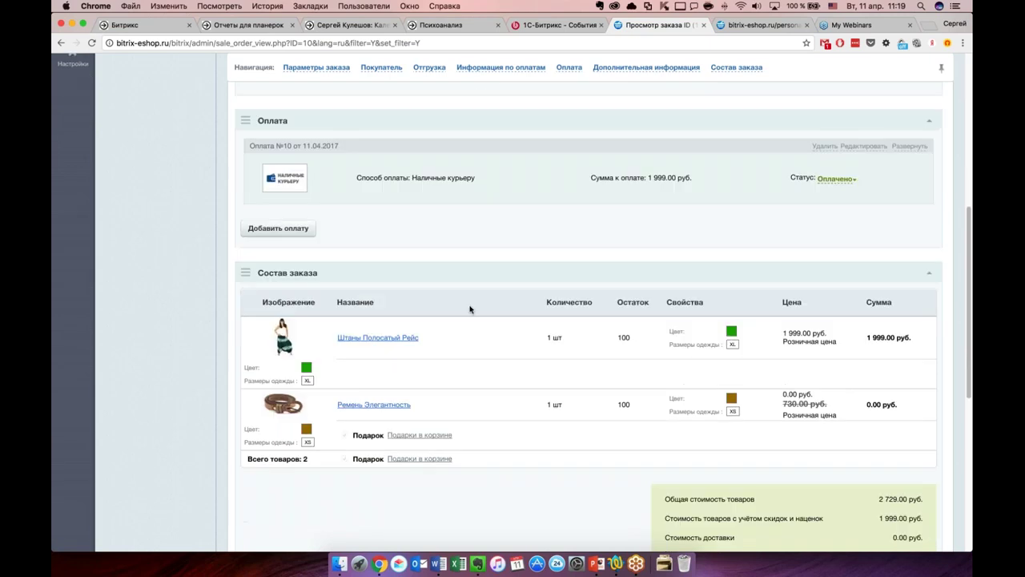
scroll(464, 309, down, 1)
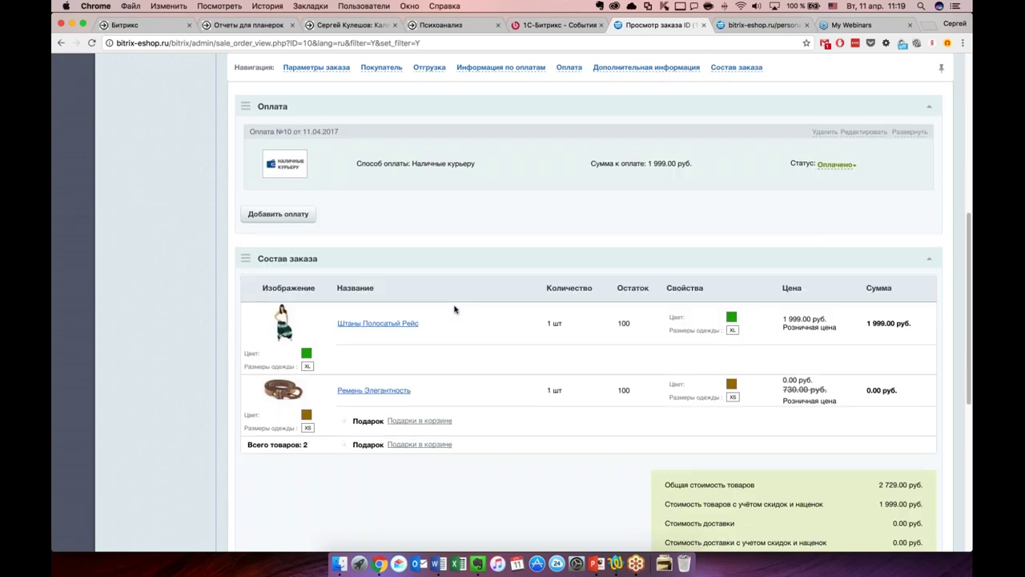
scroll(454, 308, up, 5)
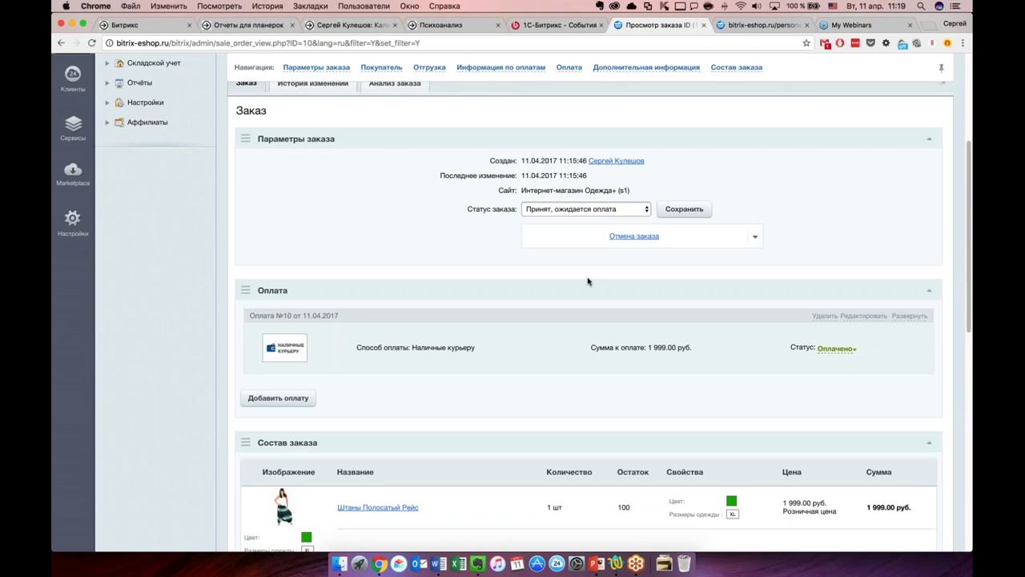
Review the order's contents and cost totals, and expand the "Покупатель" block to view the buyer and delivery data
scroll(573, 286, down, 1)
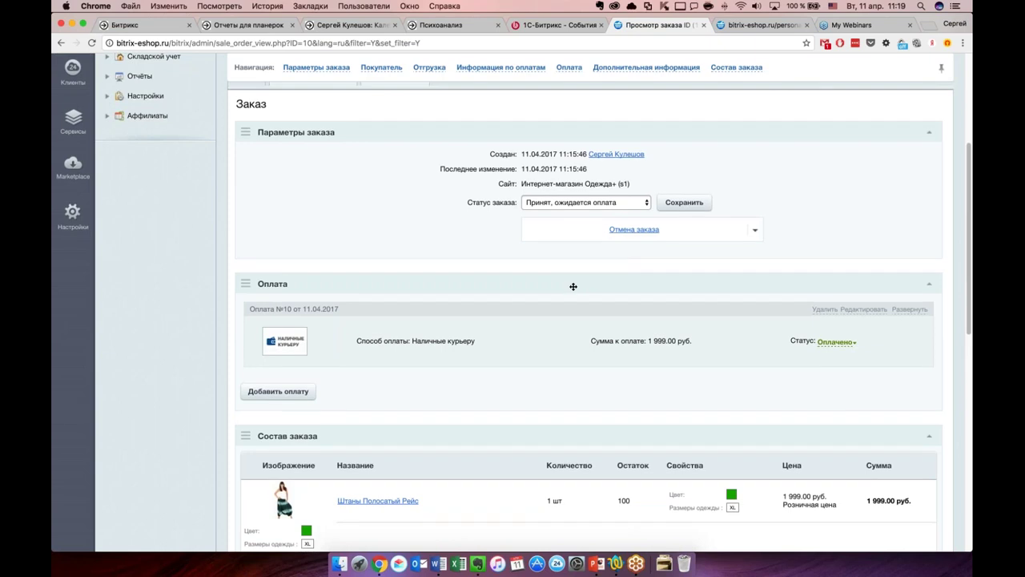
scroll(504, 344, down, 10)
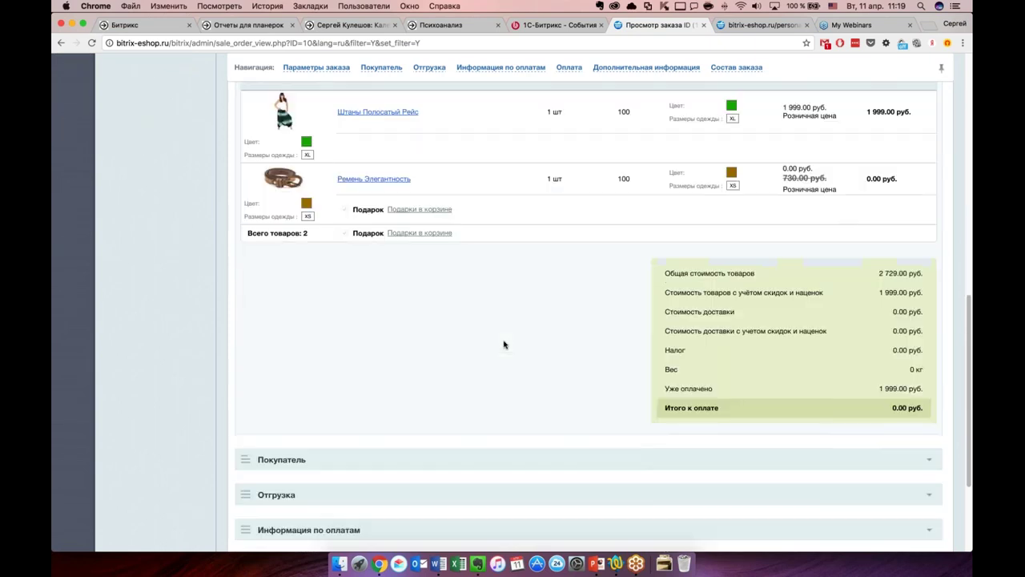
scroll(505, 343, down, 2)
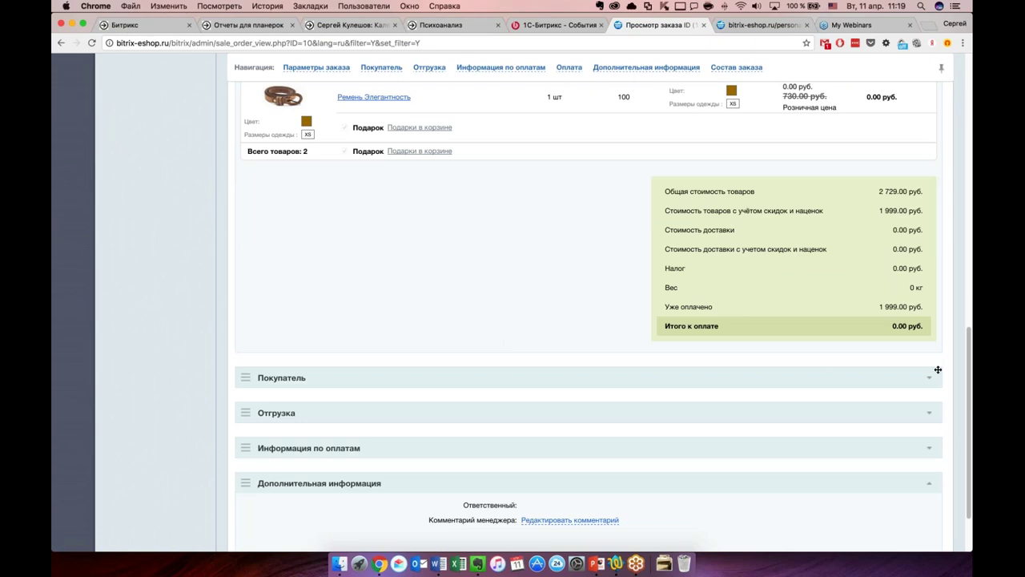
click(281, 377)
scroll(564, 368, down, 4)
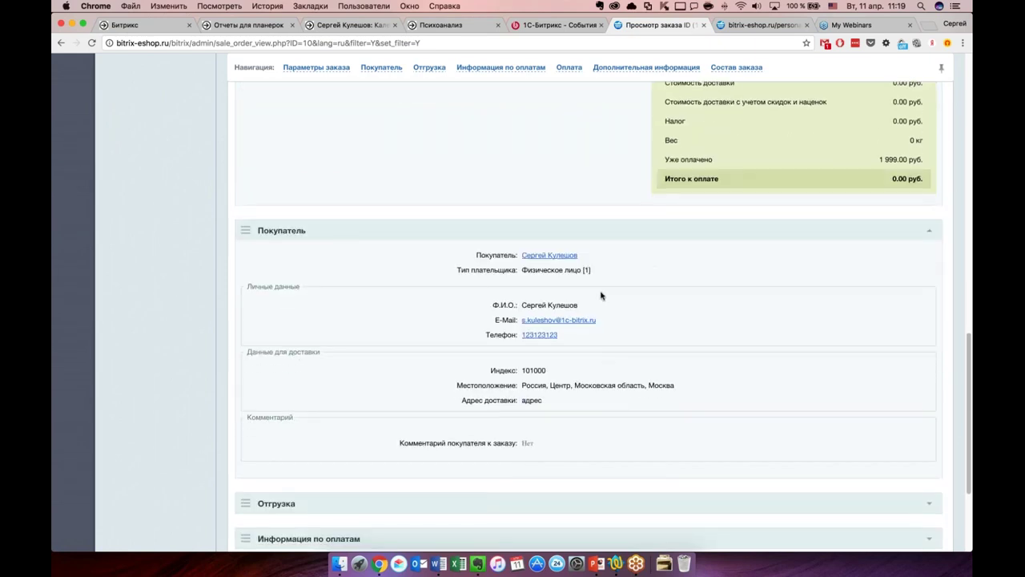
Open the buyer's profile from the order and review the general information, order statistics and recent orders
click(564, 269)
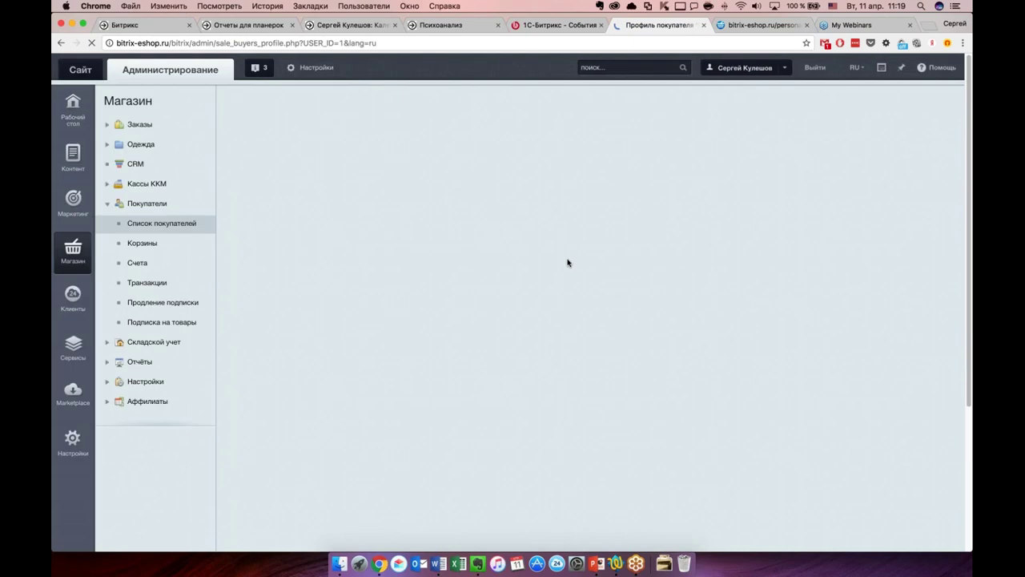
scroll(394, 301, down, 3)
scroll(606, 328, down, 2)
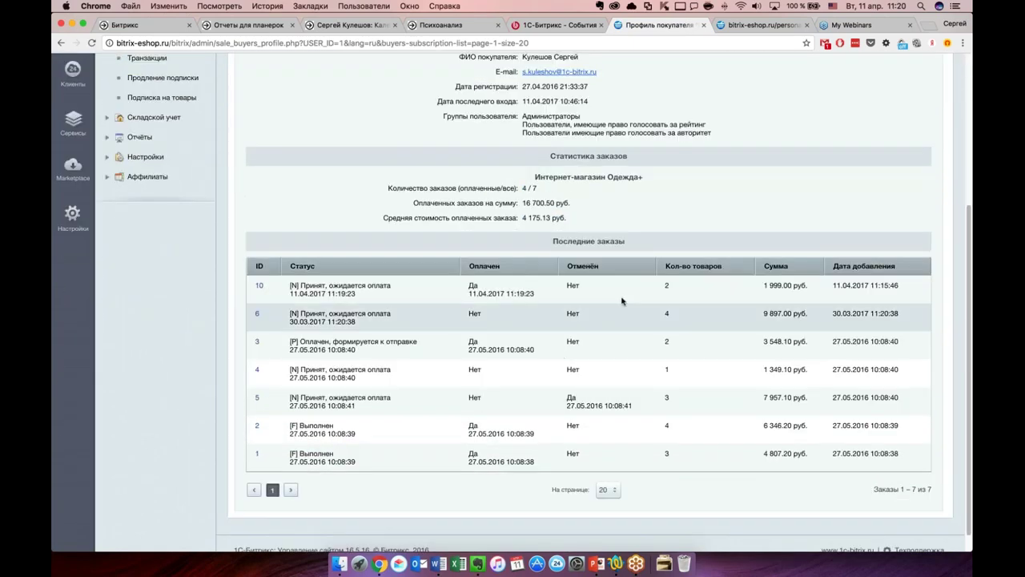
scroll(521, 344, up, 5)
Review the buyer's saved profiles and the full list of the buyer's orders
click(345, 173)
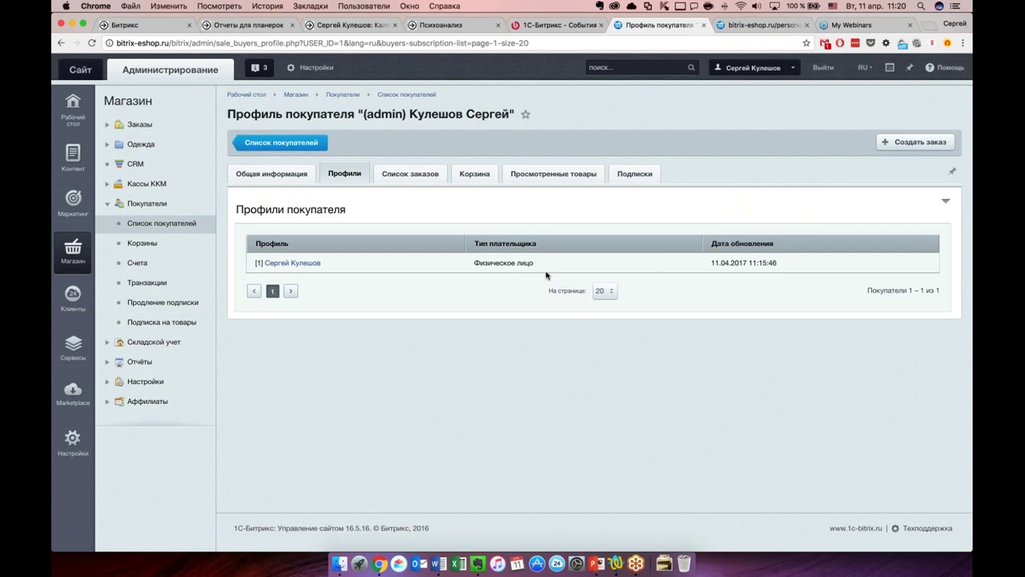
click(409, 173)
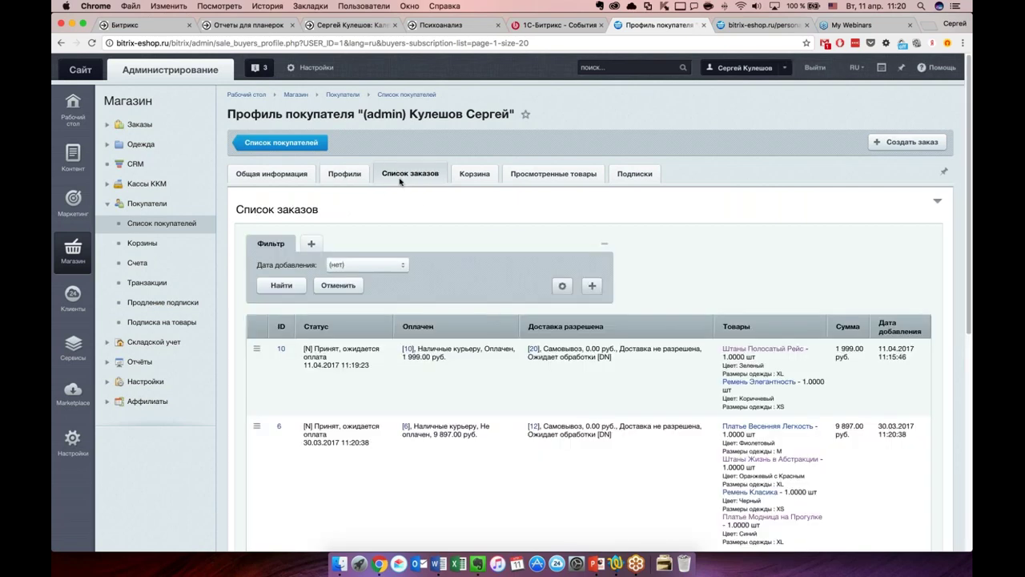
scroll(496, 318, down, 2)
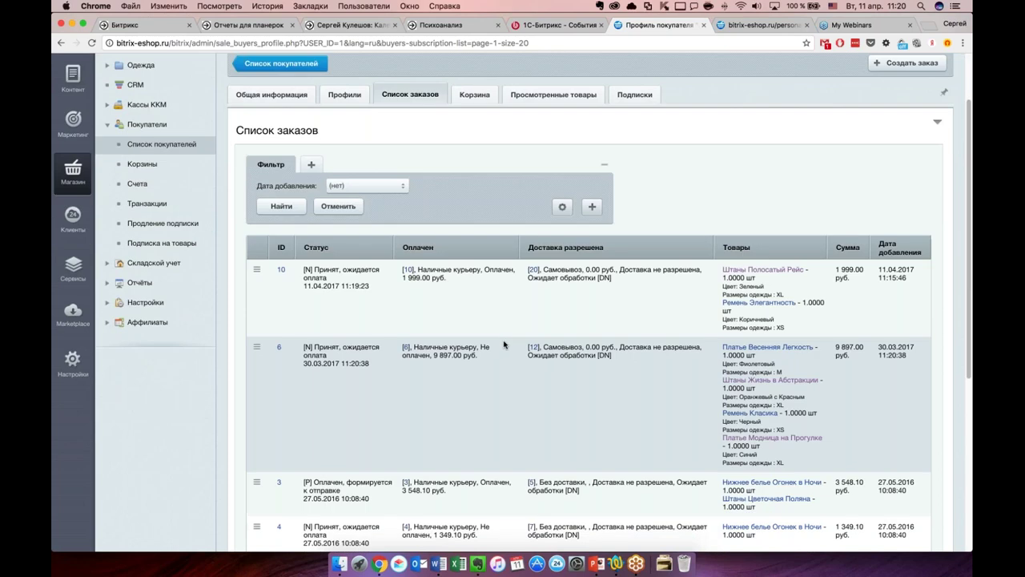
scroll(504, 344, up, 1)
Review the buyer's cart, viewed products and product subscriptions, and return to the general information
click(474, 109)
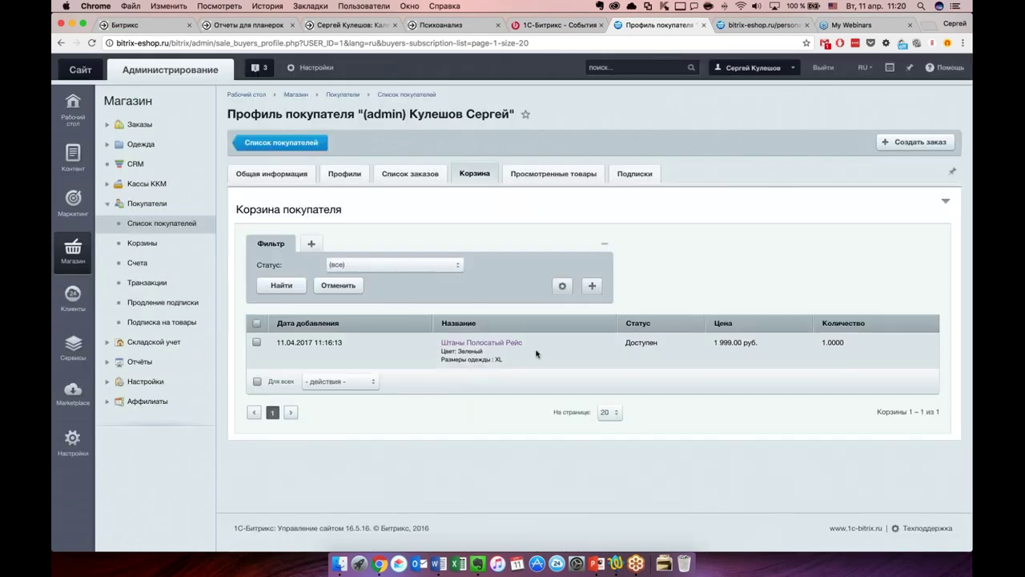
click(548, 176)
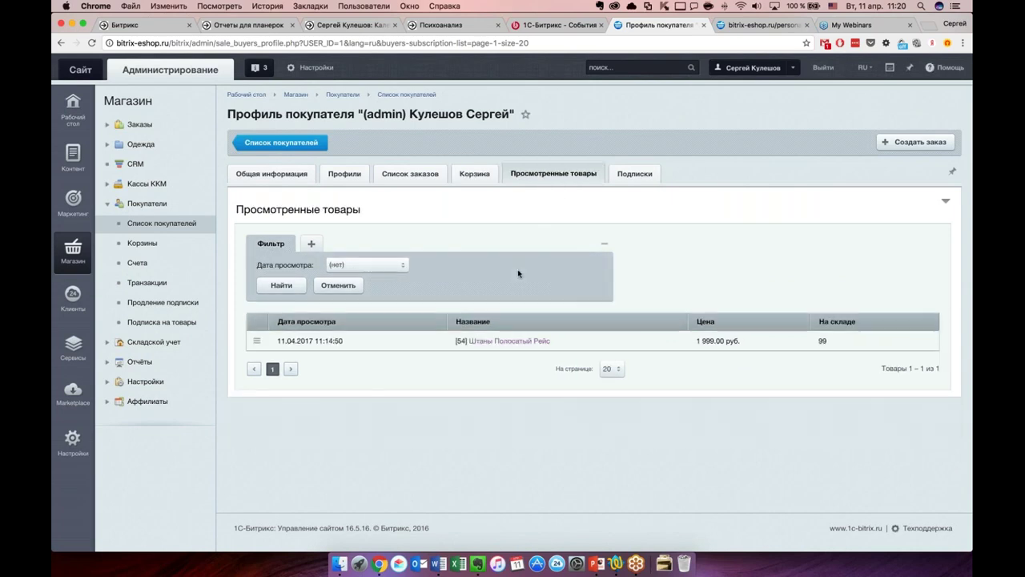
click(631, 174)
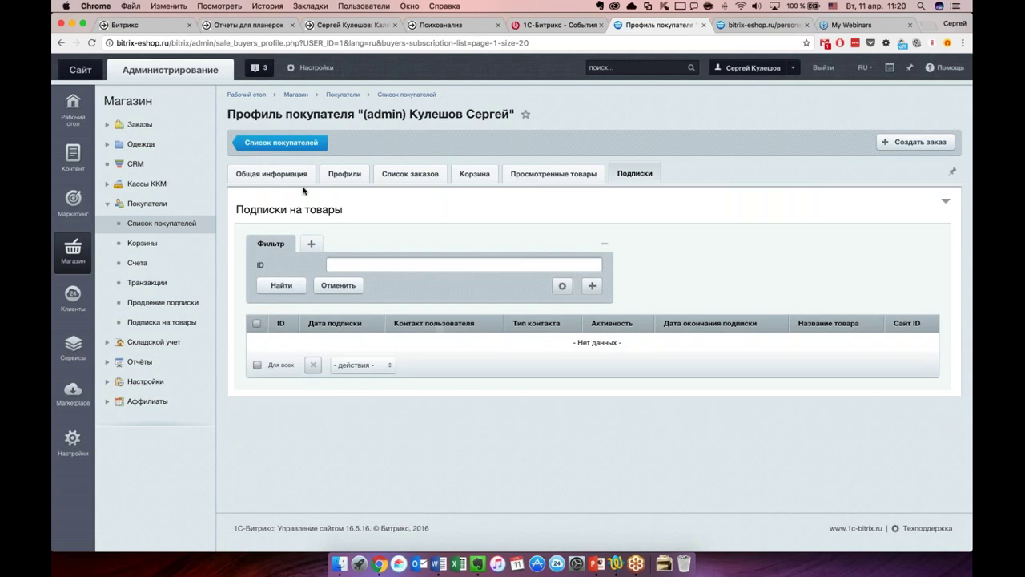
click(271, 174)
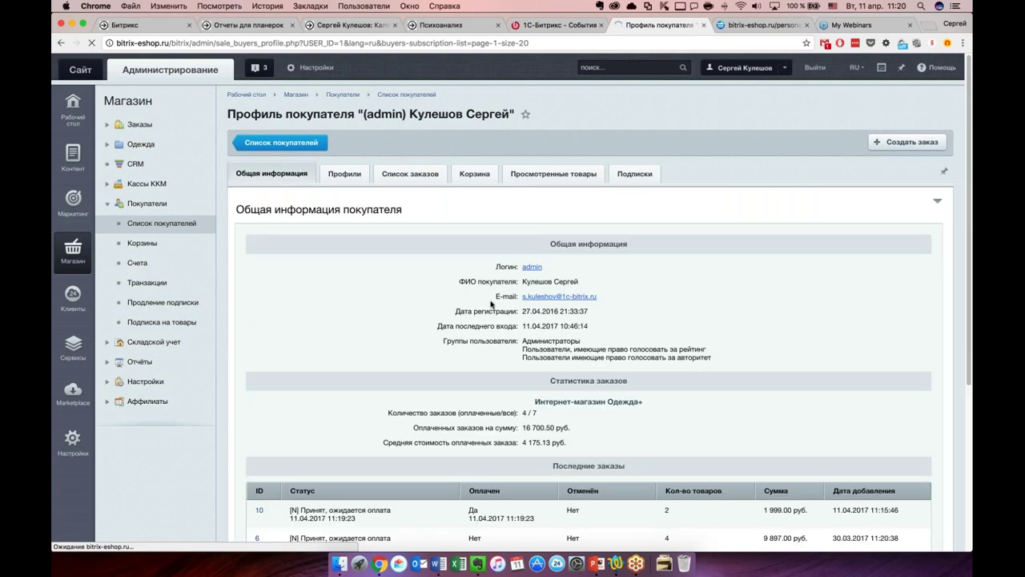
Leave the buyer's profile and open the store's order list
key(super+bracketleft)
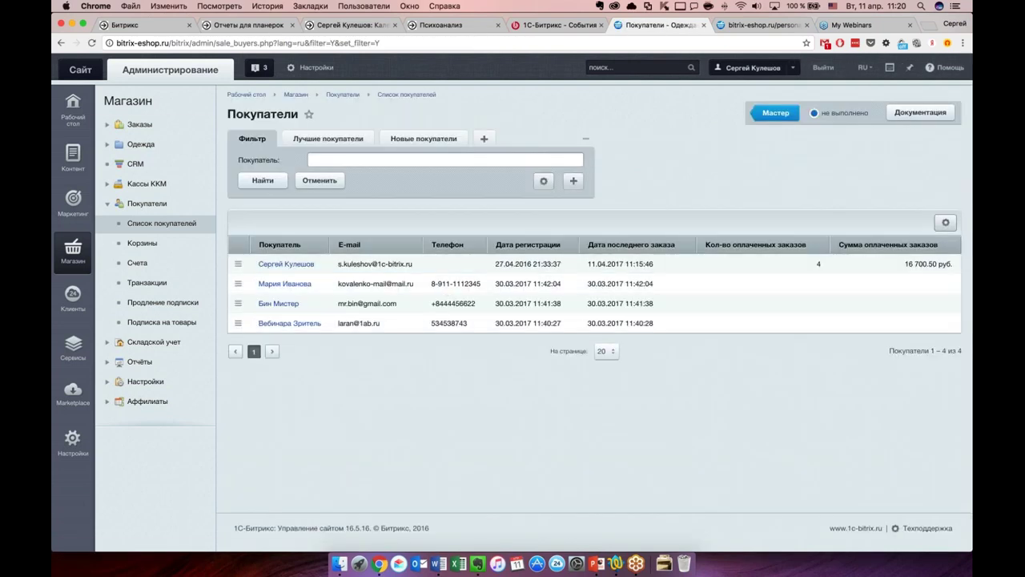
click(145, 134)
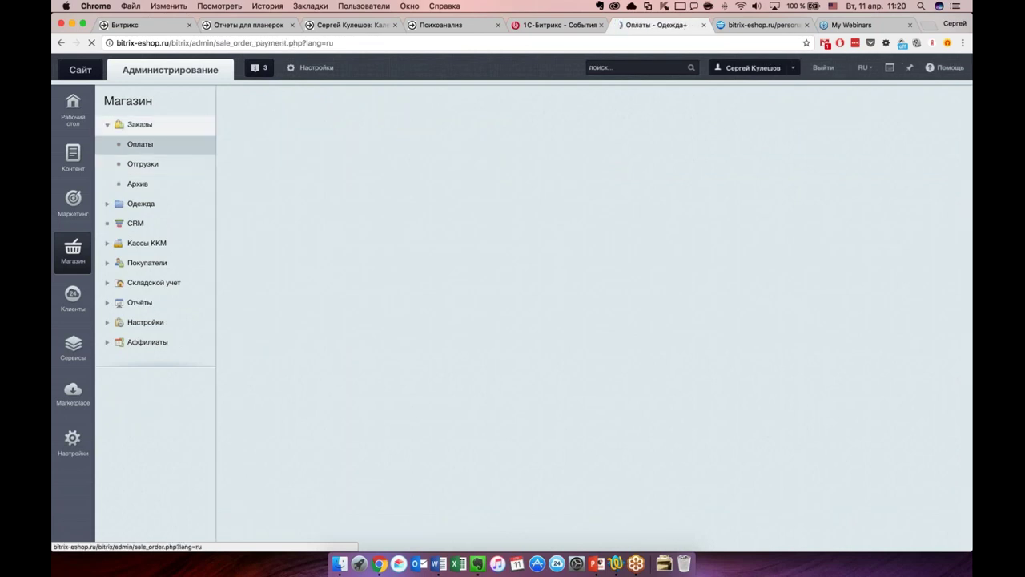
click(151, 128)
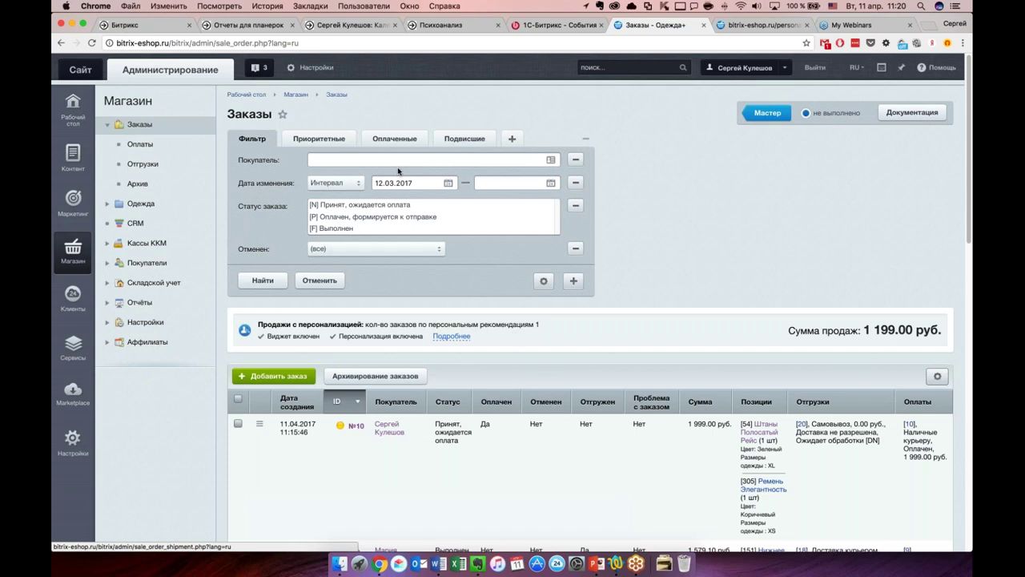
Filter the order list by the status "[N] Принят, ожидается оплата" and look through the filtered orders
scroll(619, 274, down, 5)
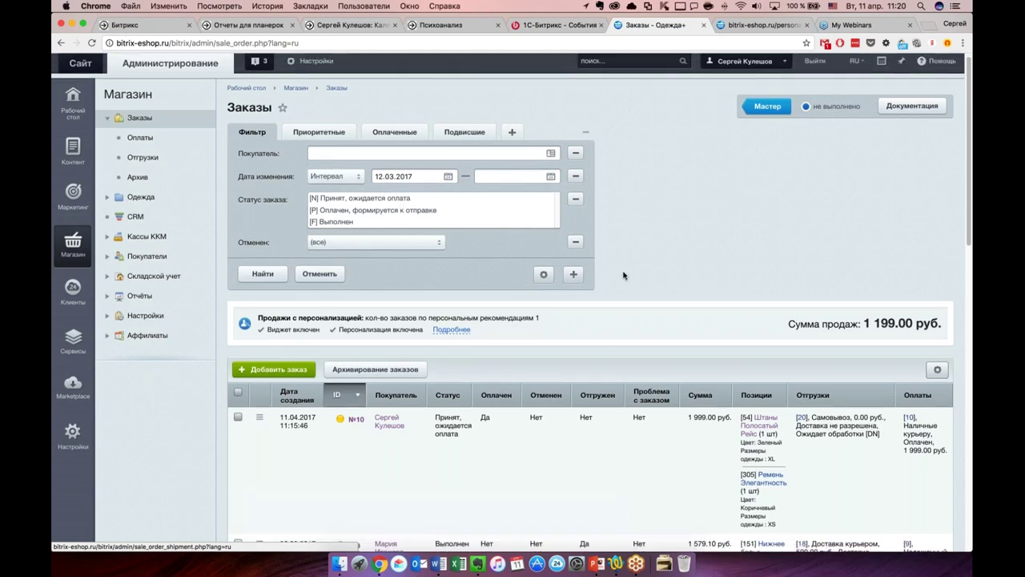
scroll(628, 278, up, 5)
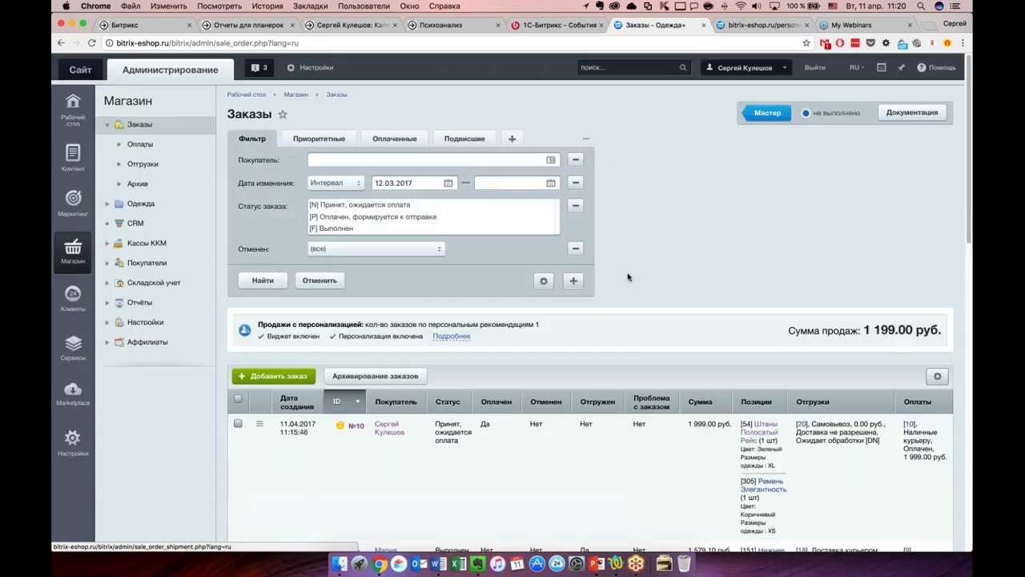
click(377, 205)
click(262, 280)
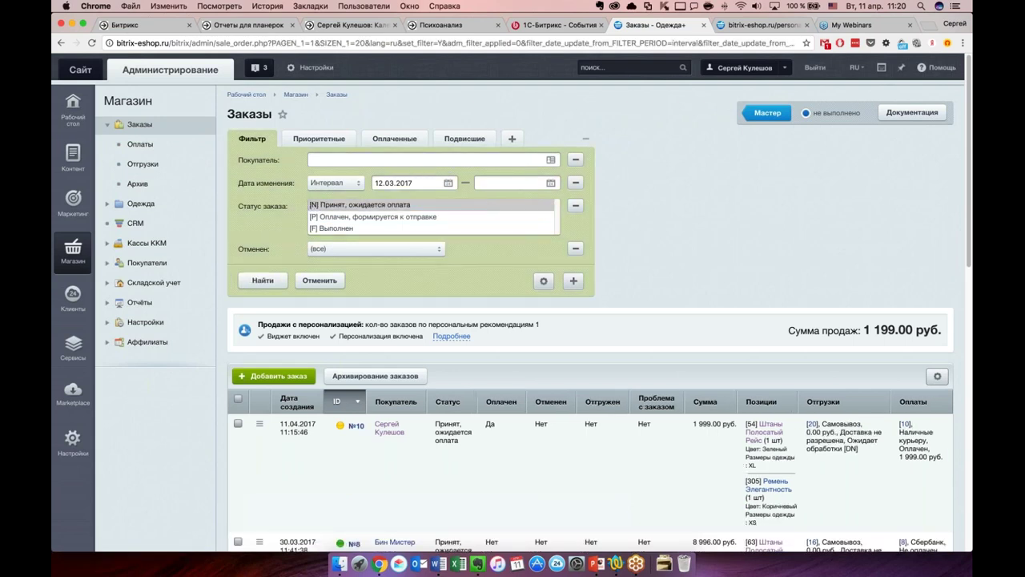
scroll(743, 293, down, 8)
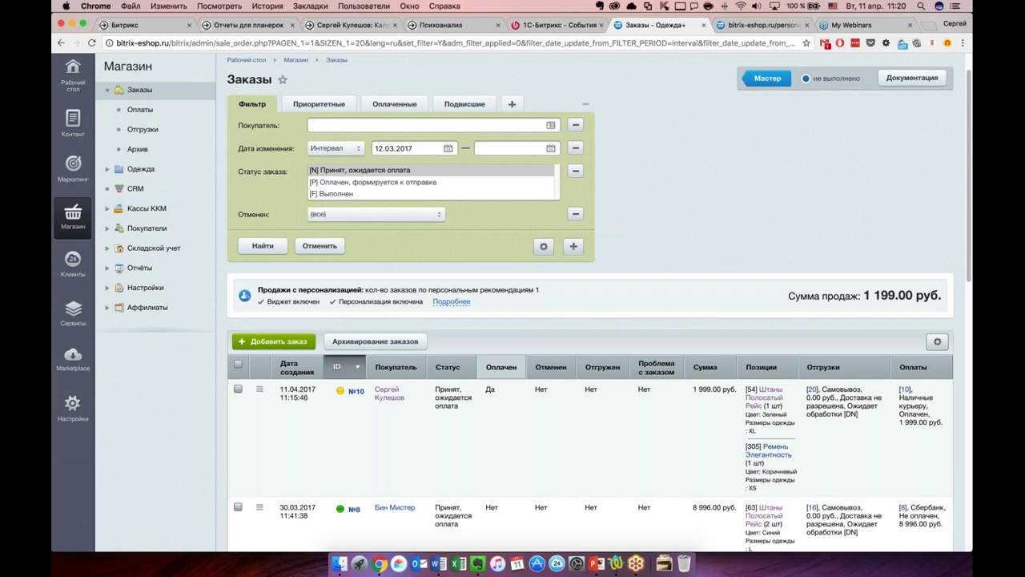
scroll(500, 366, up, 5)
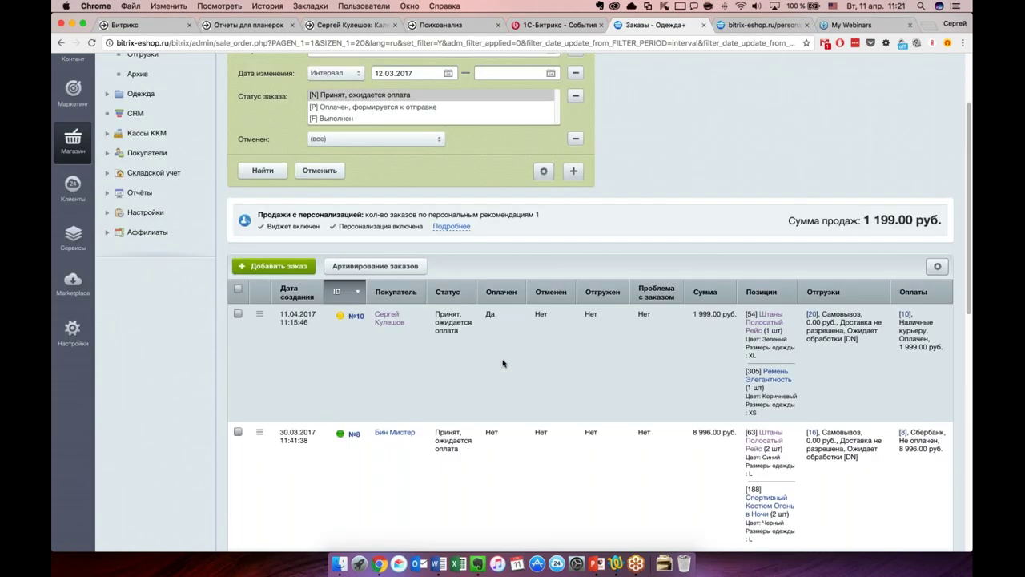
scroll(502, 357, up, 1)
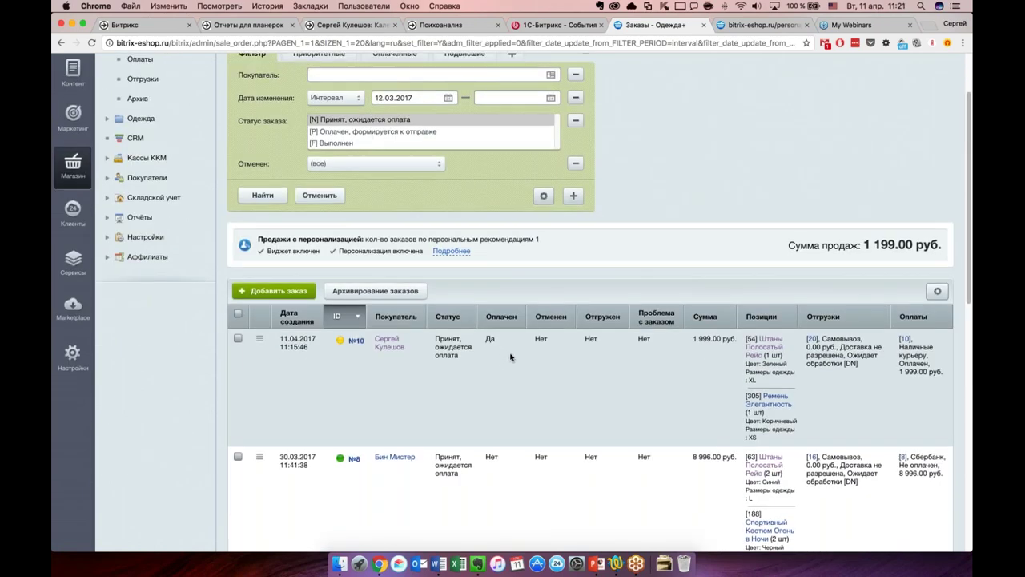
scroll(525, 349, up, 1)
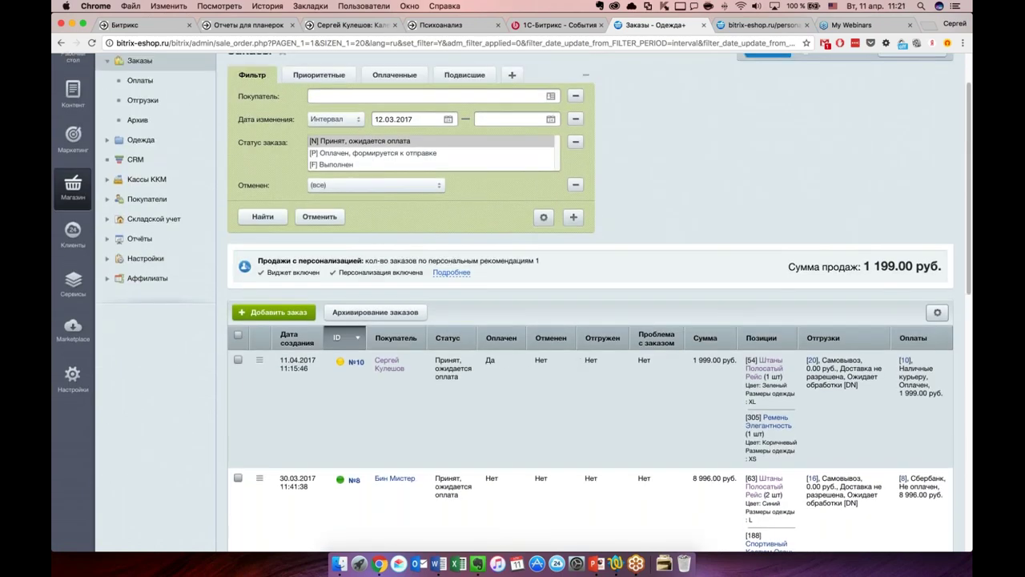
Open the order list's column settings and remove "Отменен" from the selected columns
scroll(639, 335, down, 2)
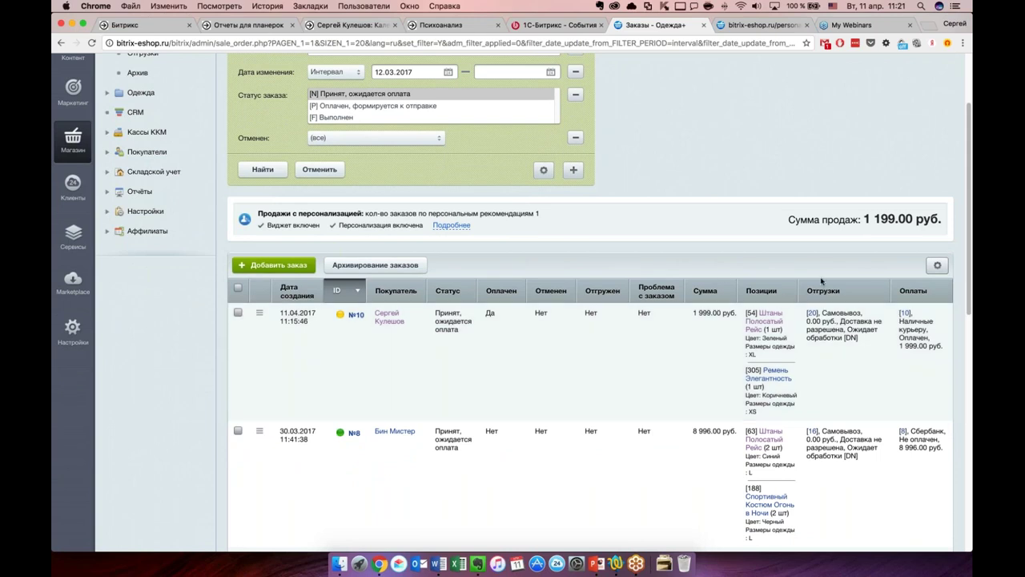
click(936, 265)
click(927, 292)
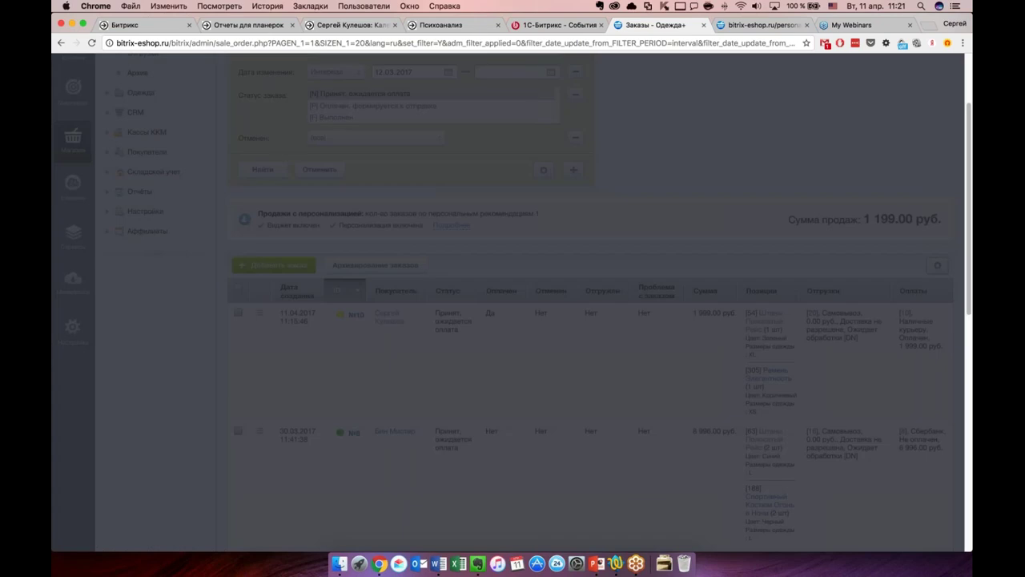
drag(491, 165, 611, 117)
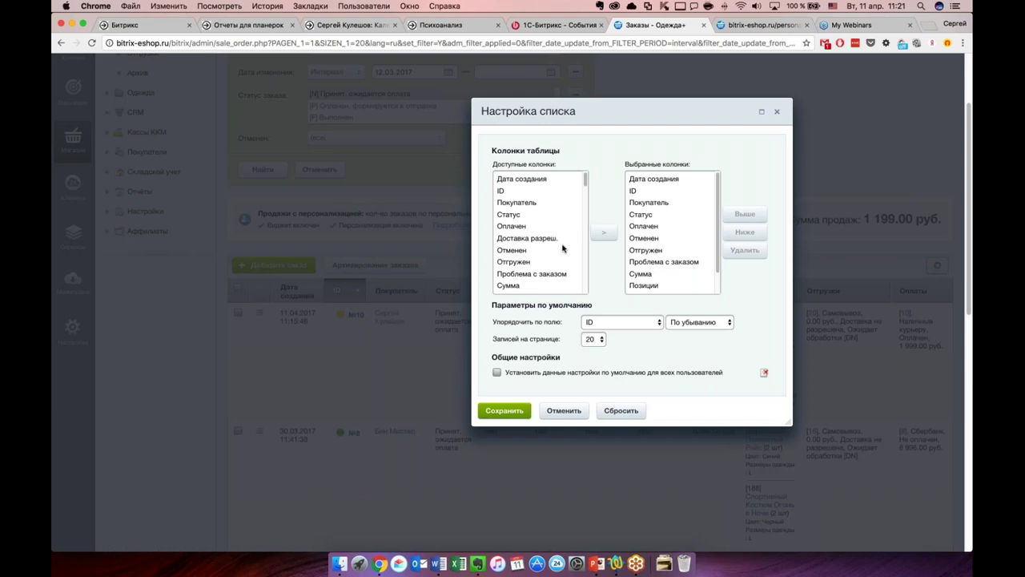
scroll(563, 250, down, 2)
scroll(671, 246, down, 3)
scroll(671, 246, down, 1)
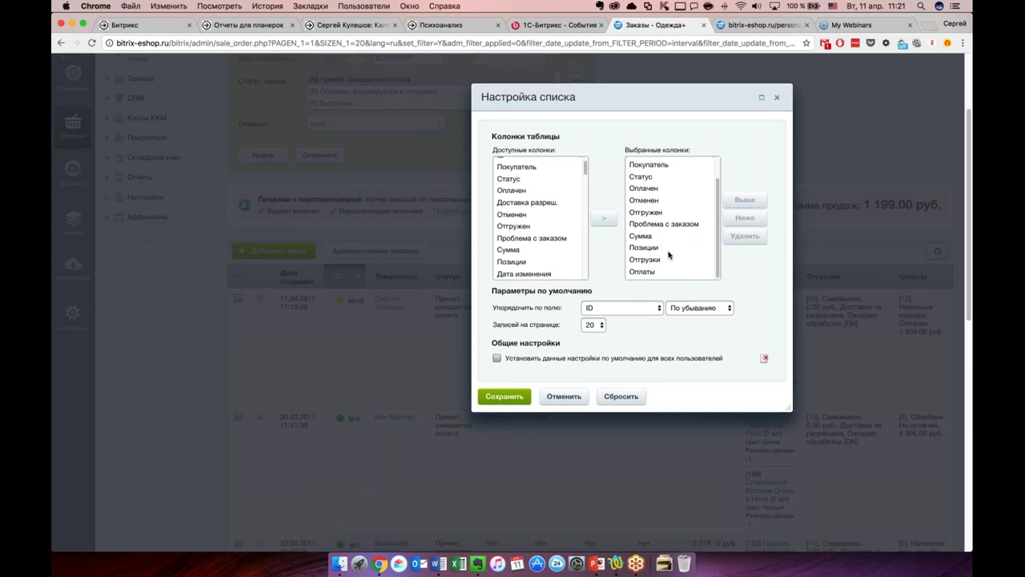
scroll(665, 232, up, 3)
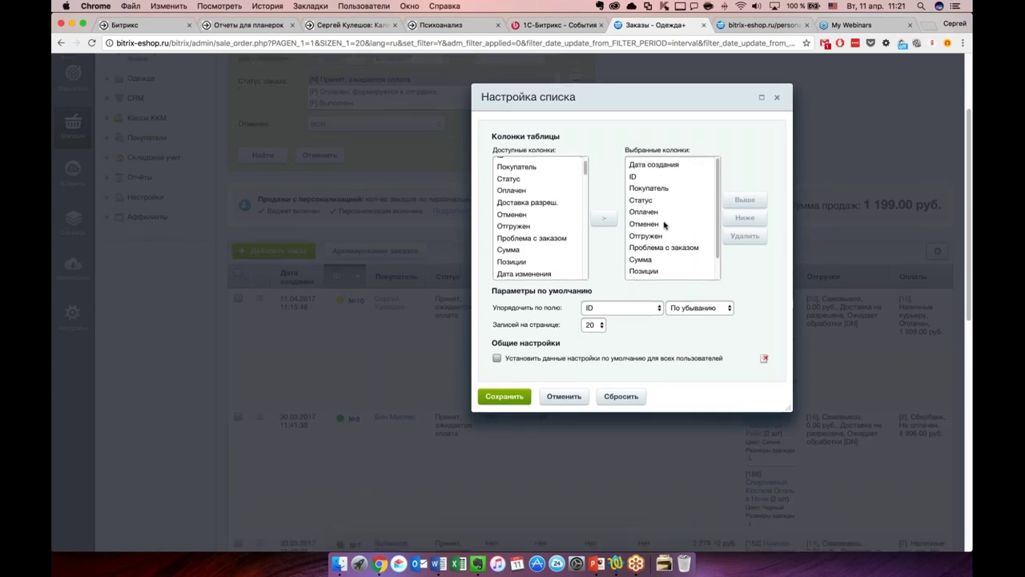
click(657, 212)
click(653, 223)
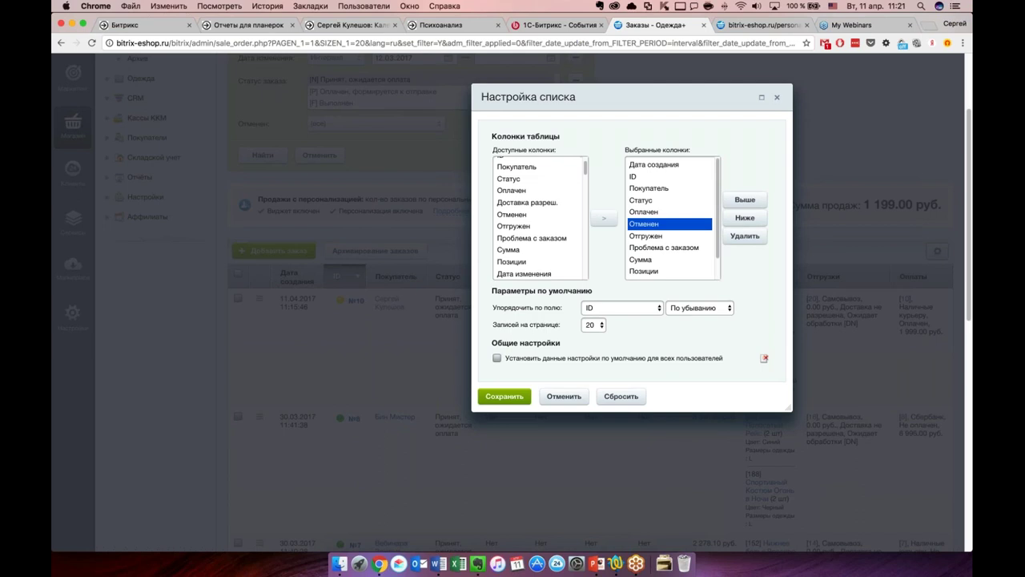
click(745, 236)
Remove "Проблема с заказом" and "Отгрузки" from the selected columns and save the list settings
scroll(653, 223, up, 2)
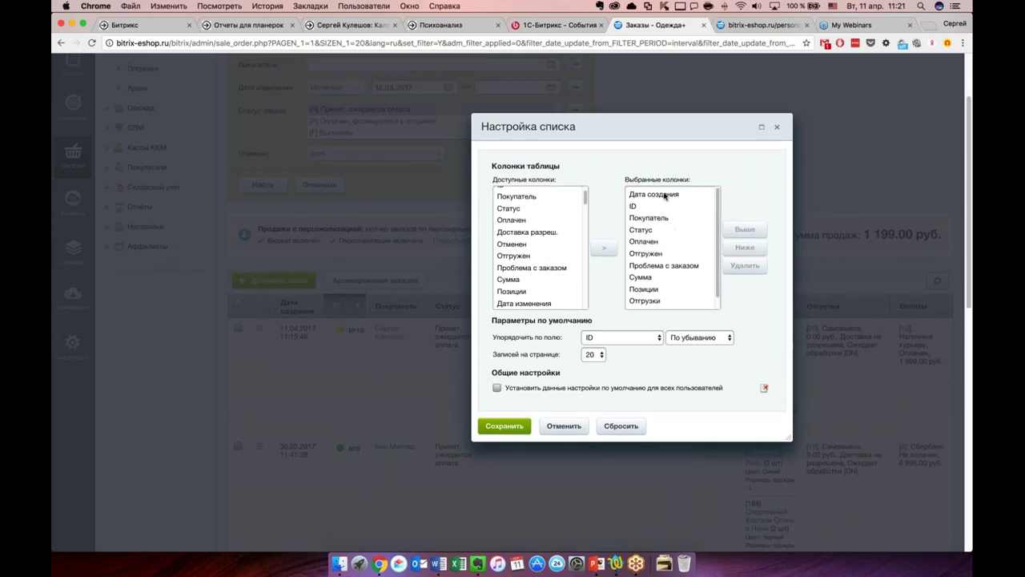
scroll(664, 282, down, 2)
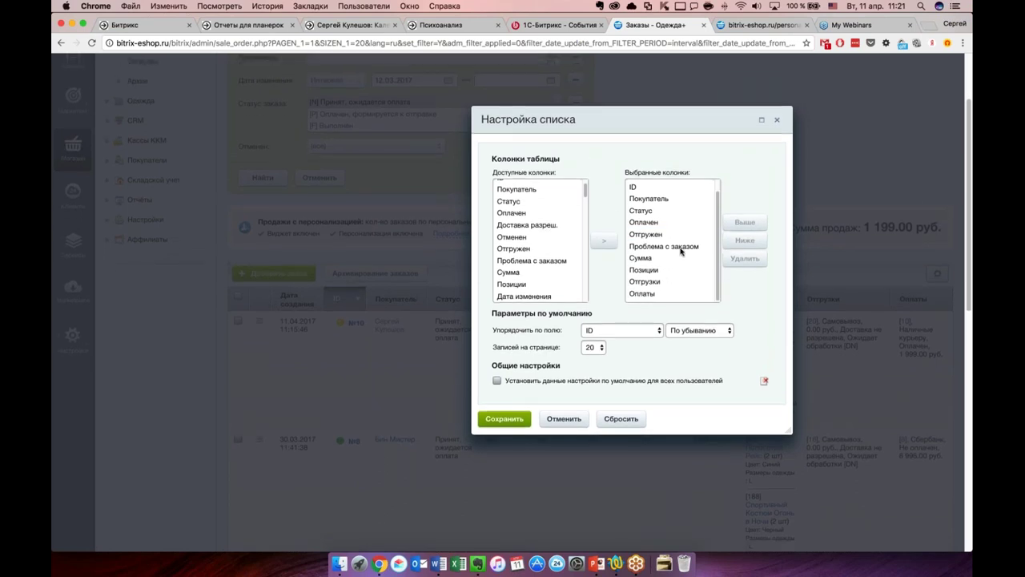
click(683, 250)
click(745, 258)
double_click(665, 285)
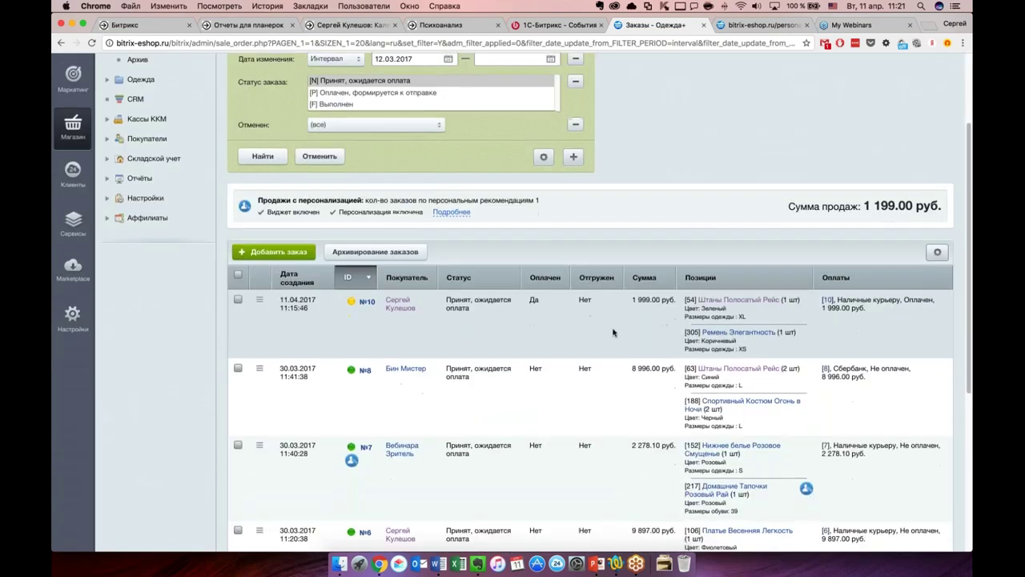
In the order list's settings, move the "ID" column above "Дата создания" and save
scroll(612, 332, down, 1)
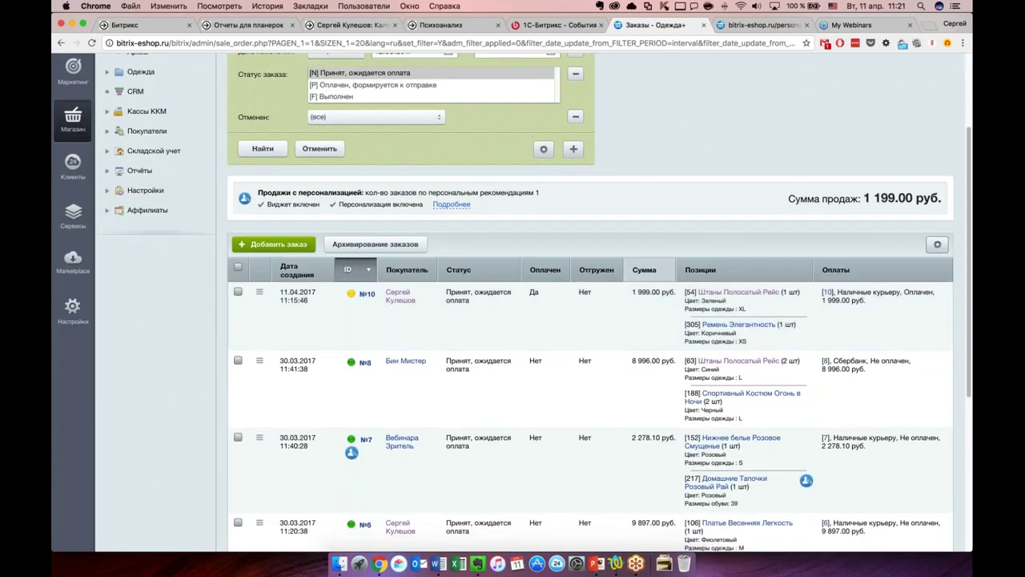
click(937, 244)
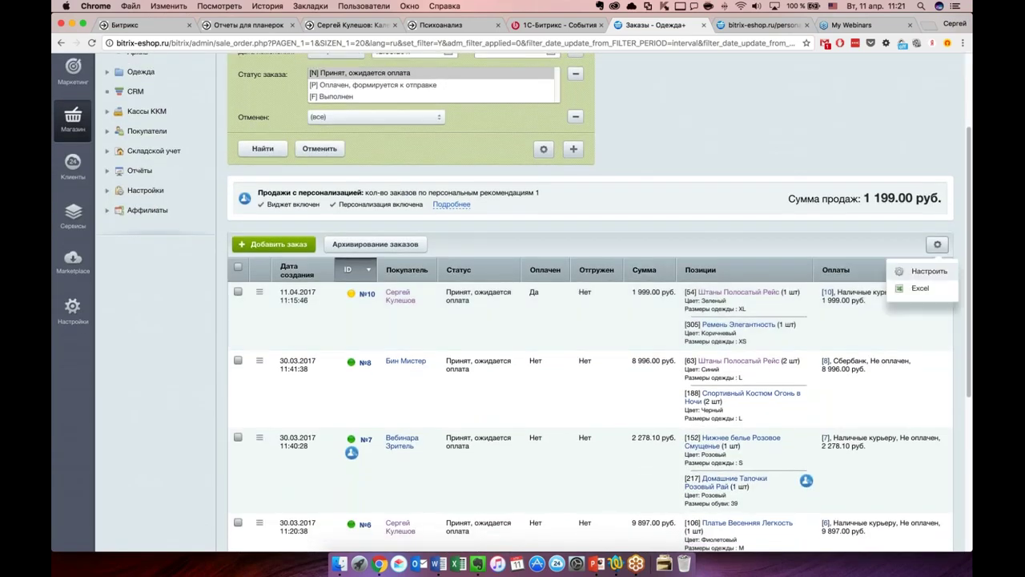
click(921, 272)
click(550, 242)
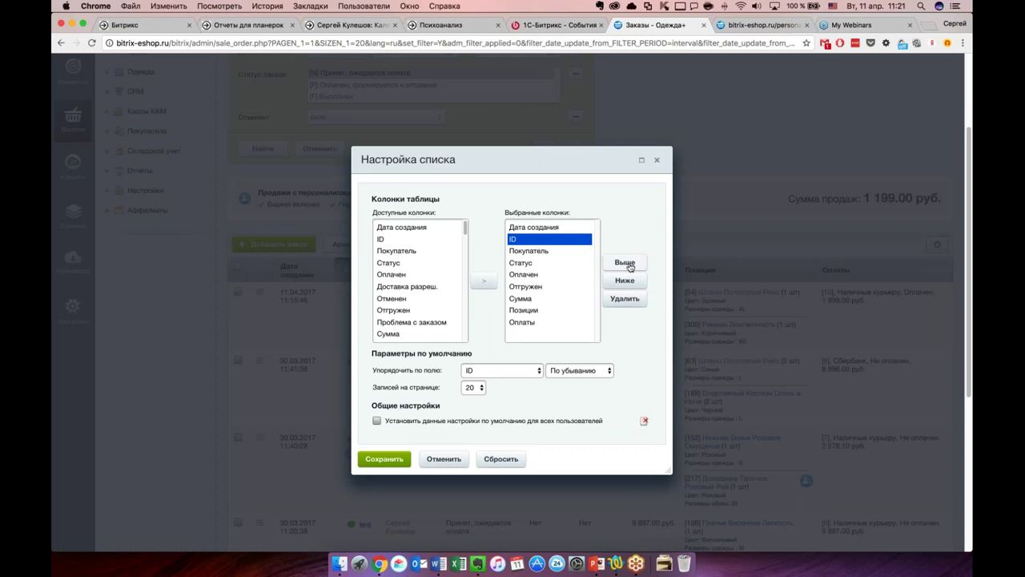
click(630, 265)
click(384, 458)
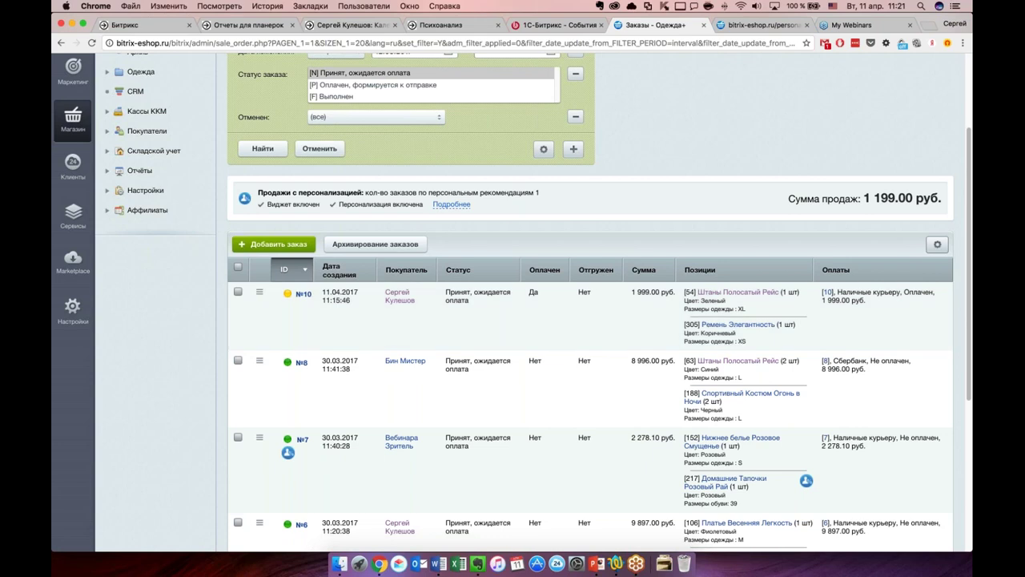
click(937, 244)
click(921, 271)
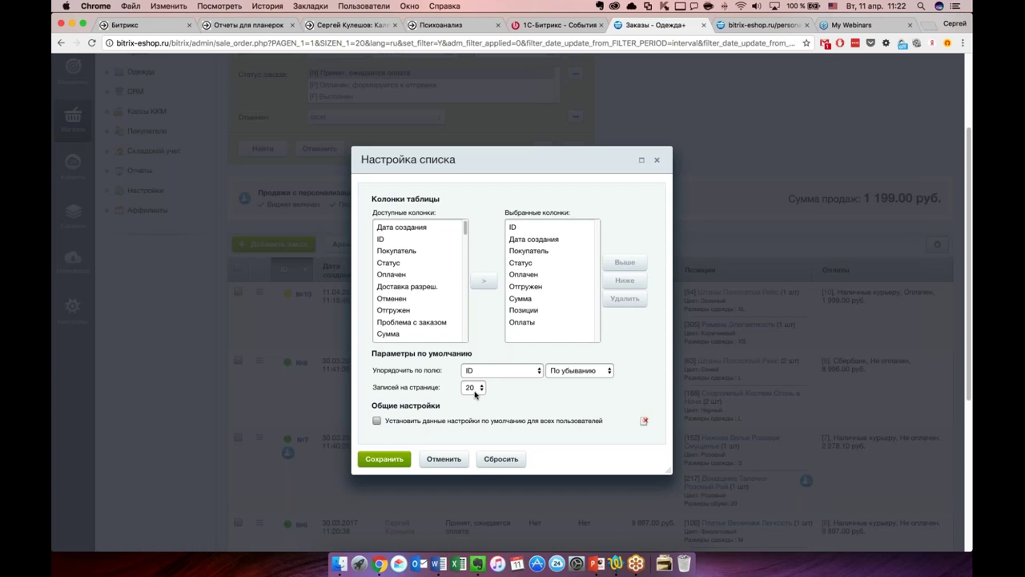
click(376, 420)
click(455, 459)
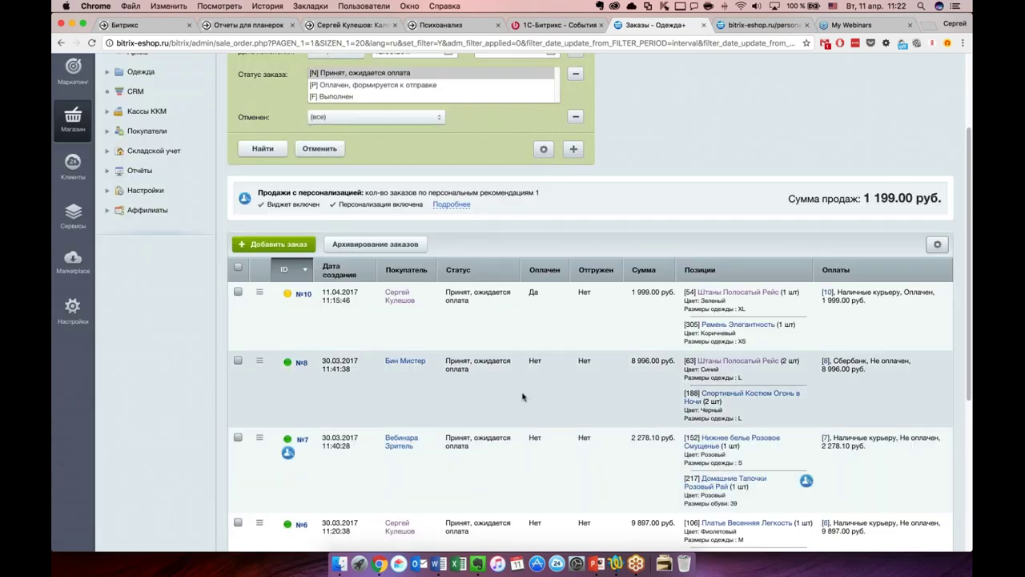
Expand the content section's catalogs, and open the product list of the store's "Одежда" catalog
scroll(522, 396, up, 3)
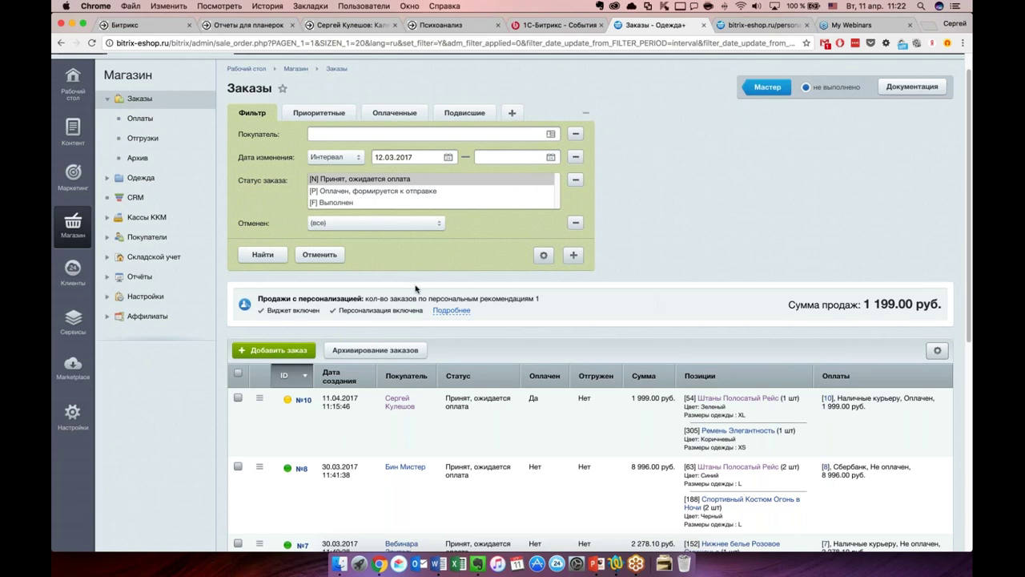
mouse_move(73, 131)
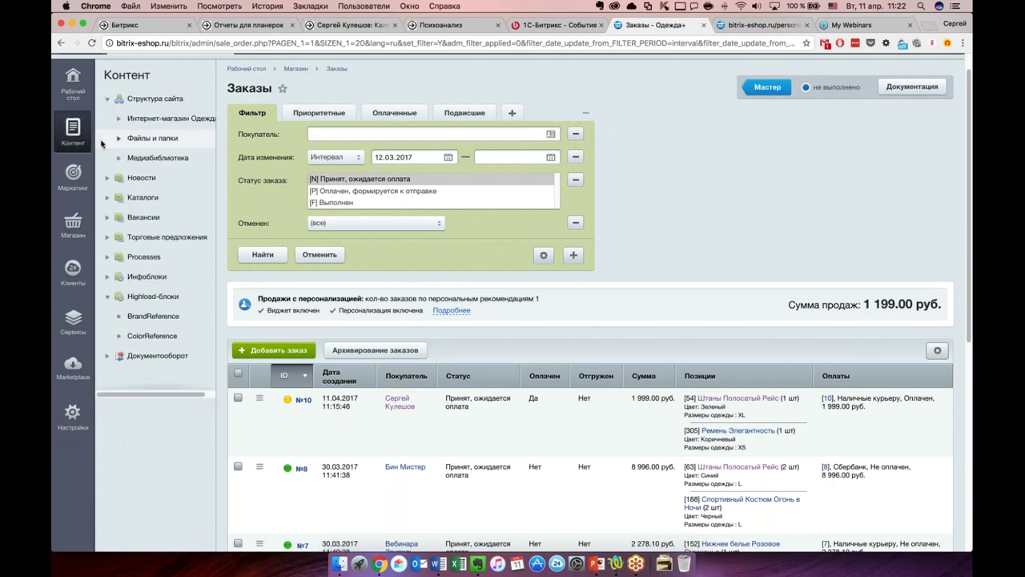
click(109, 197)
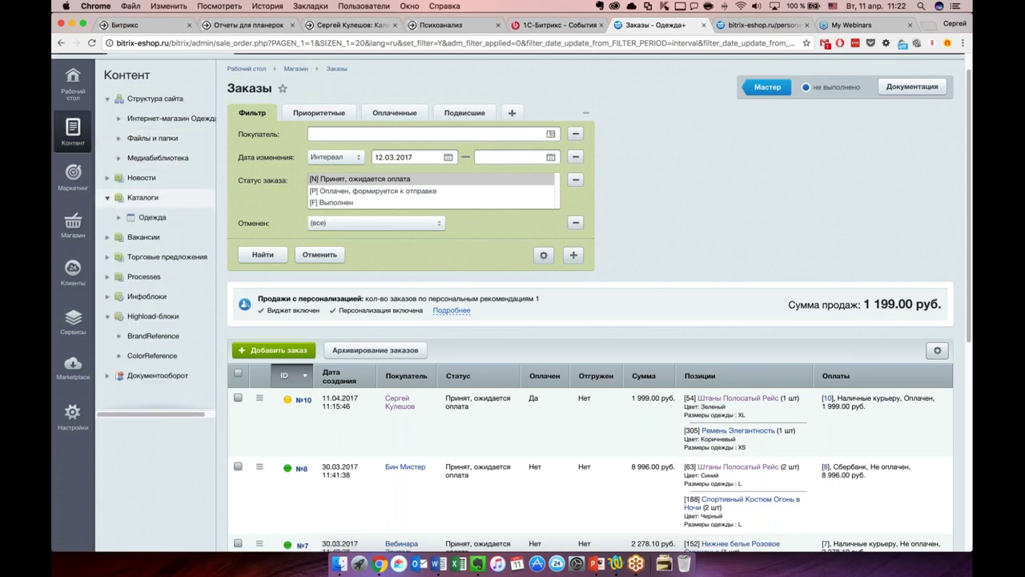
mouse_move(73, 222)
click(106, 177)
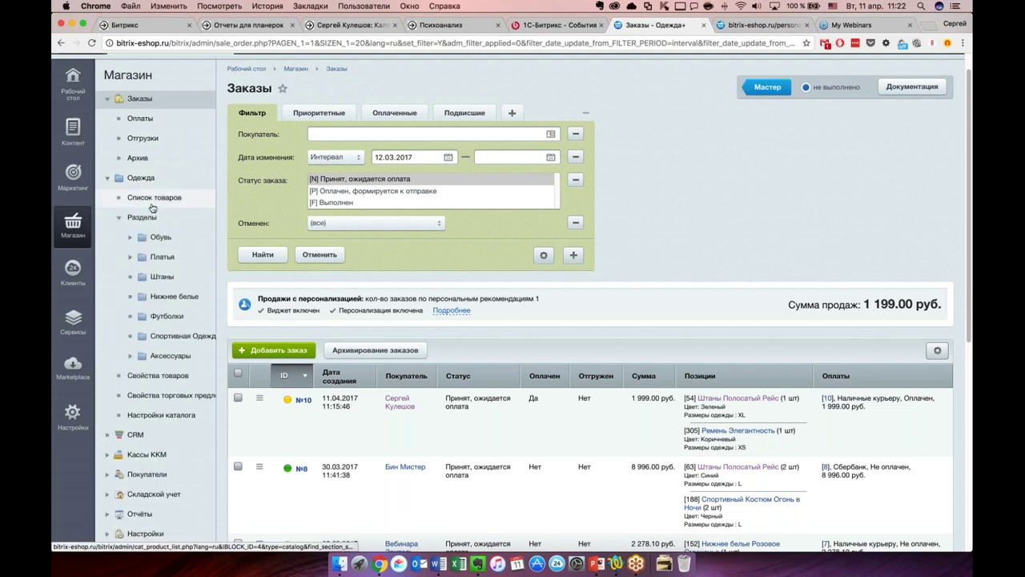
scroll(128, 205, down, 1)
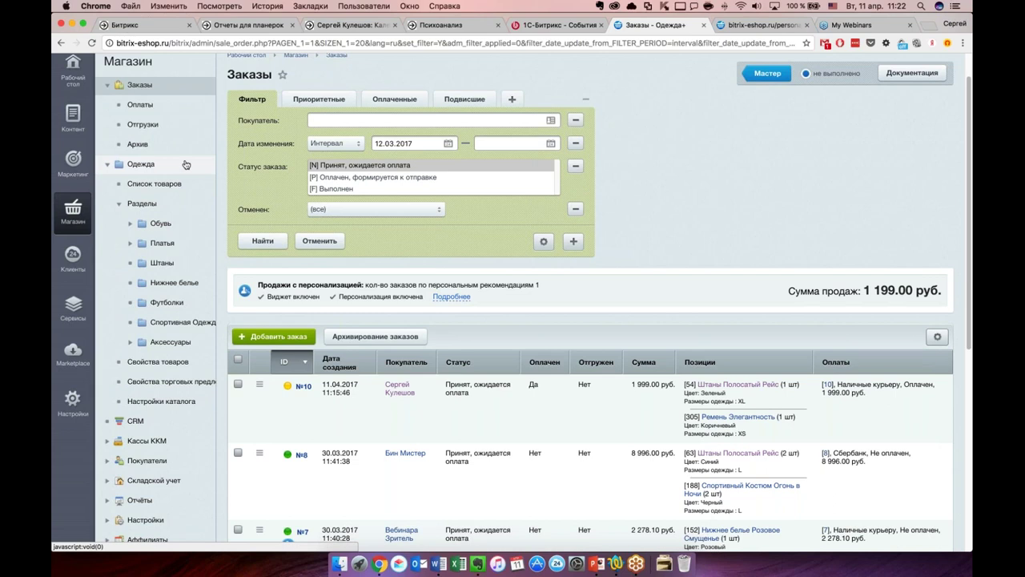
click(157, 184)
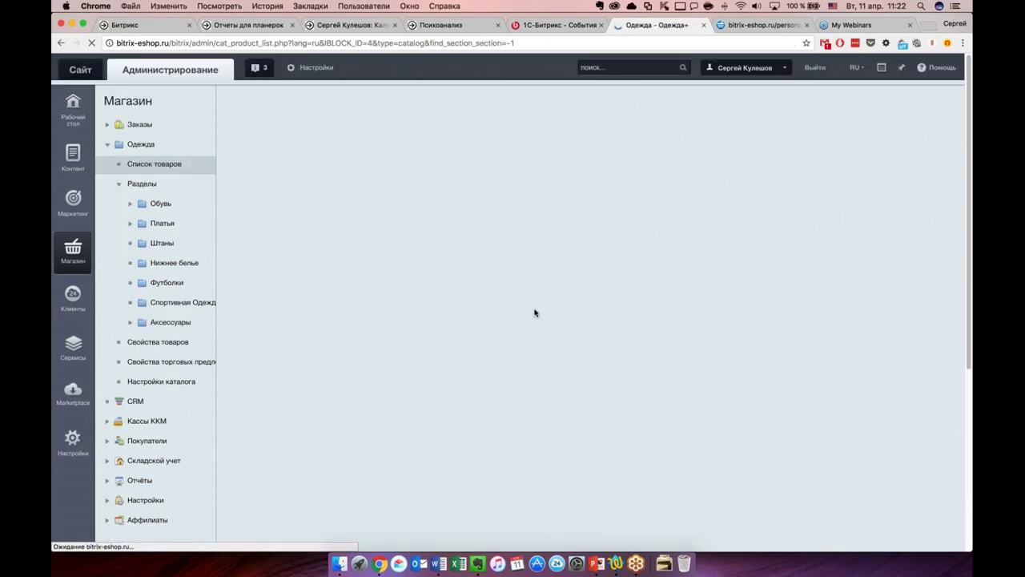
Look through the "Одежда" product list, examining its sections, their preview pictures and the individual products
scroll(697, 167, down, 5)
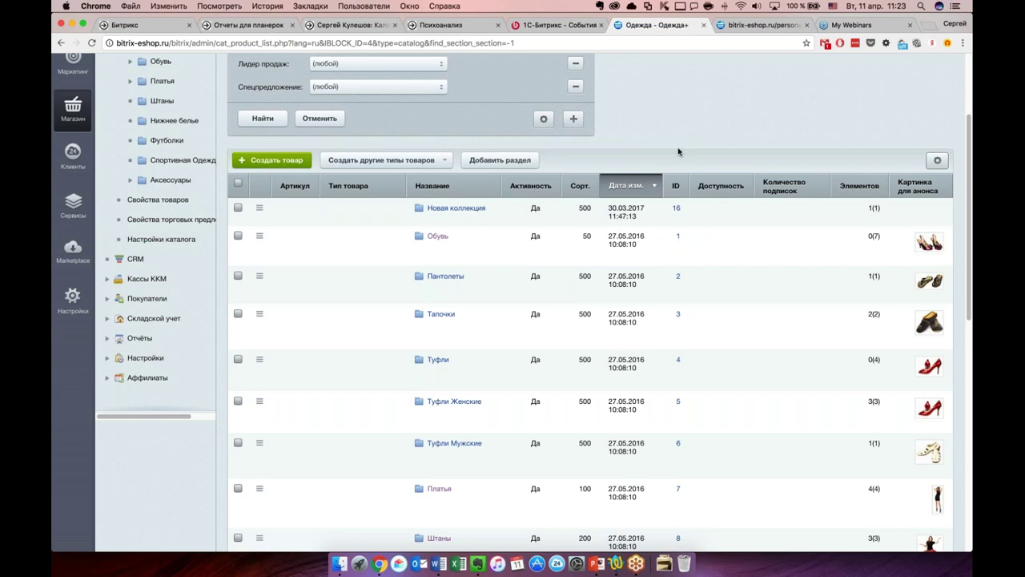
scroll(680, 152, down, 2)
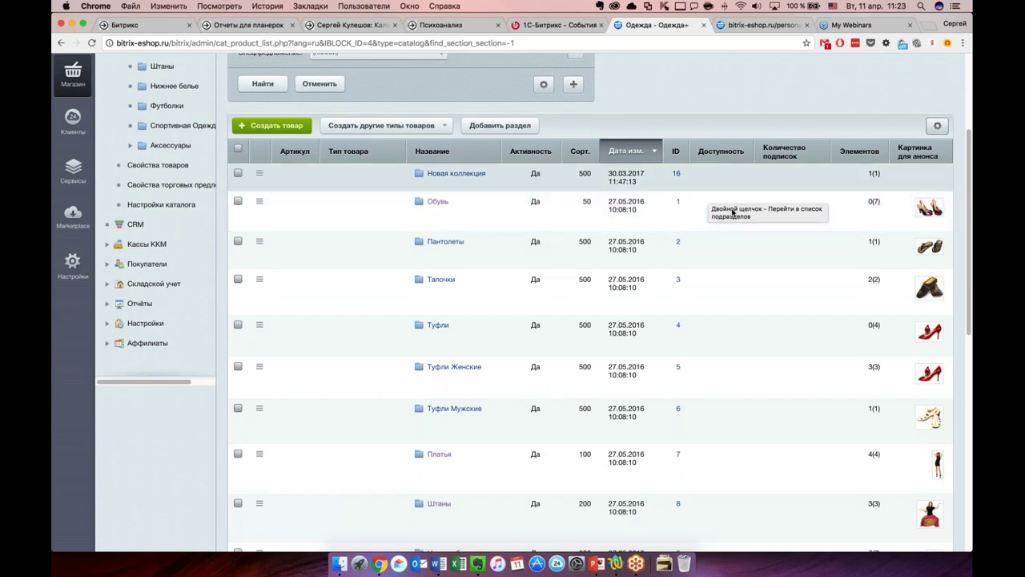
scroll(673, 256, down, 3)
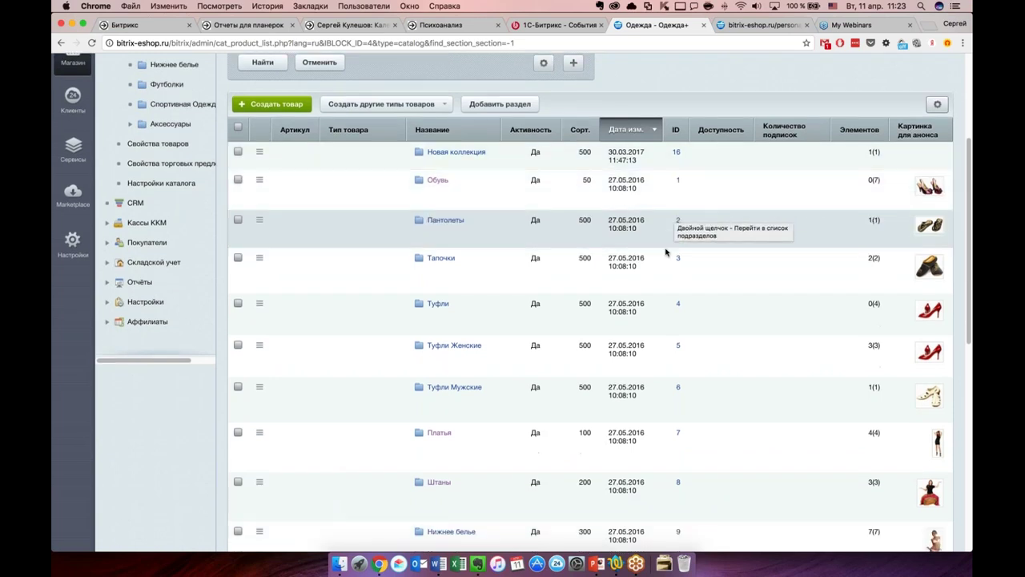
scroll(677, 258, down, 2)
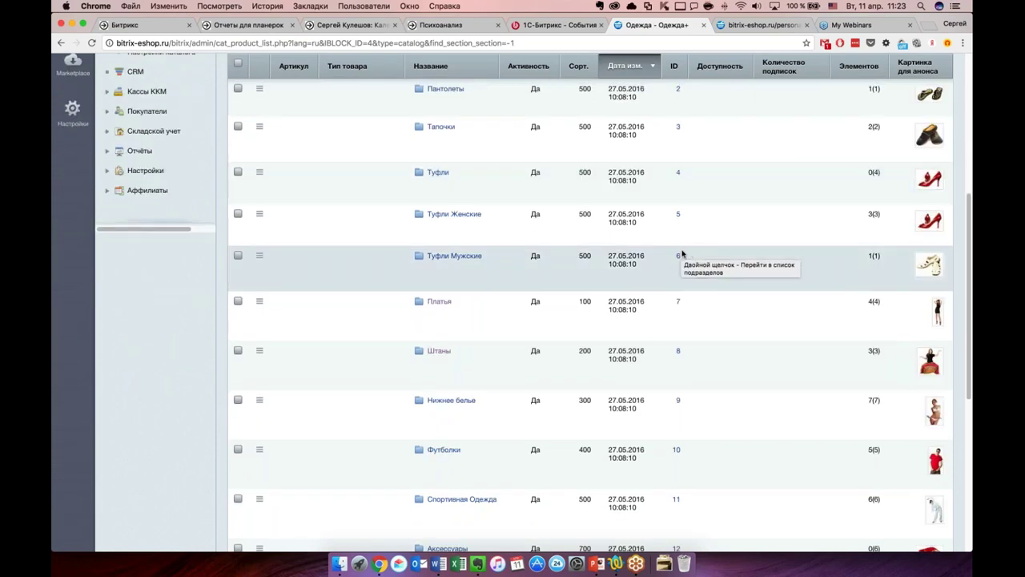
scroll(717, 257, up, 5)
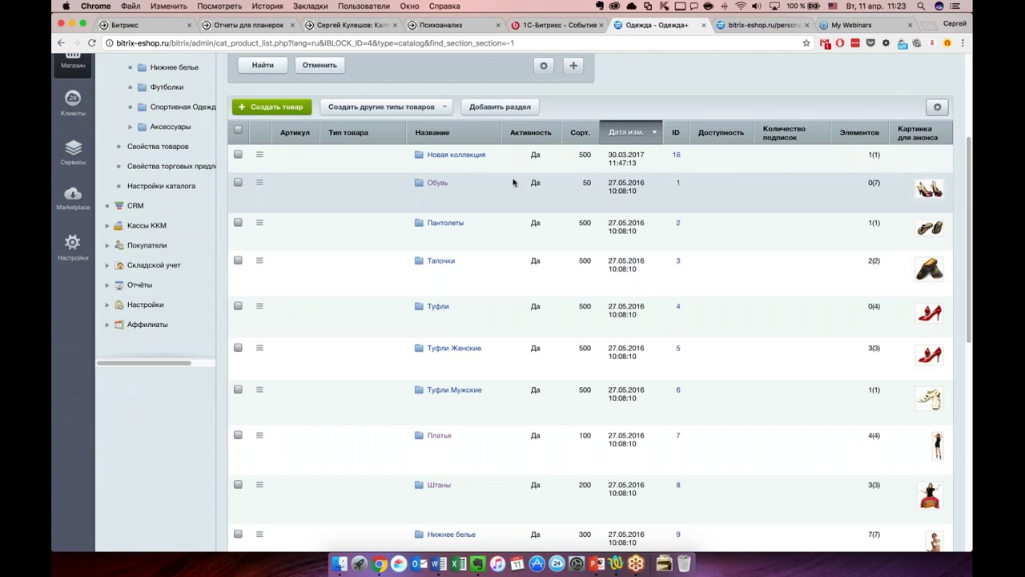
mouse_move(929, 189)
scroll(913, 256, down, 10)
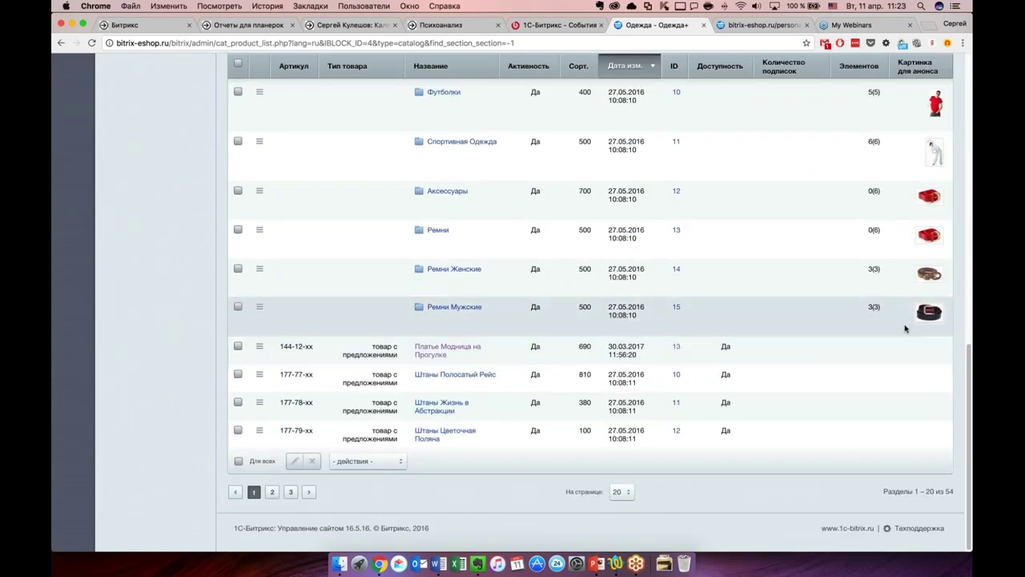
scroll(905, 327, up, 3)
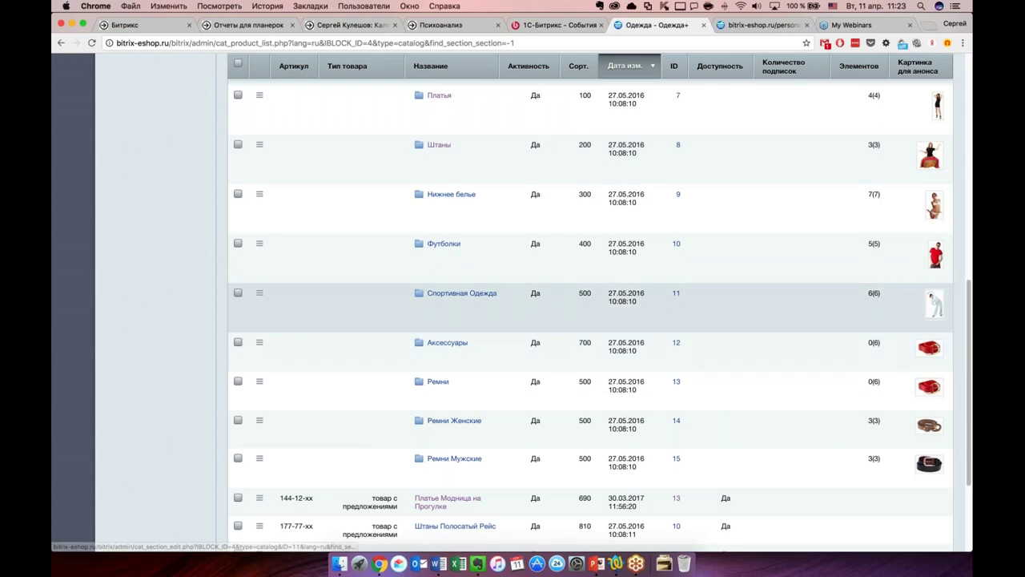
scroll(801, 200, up, 1)
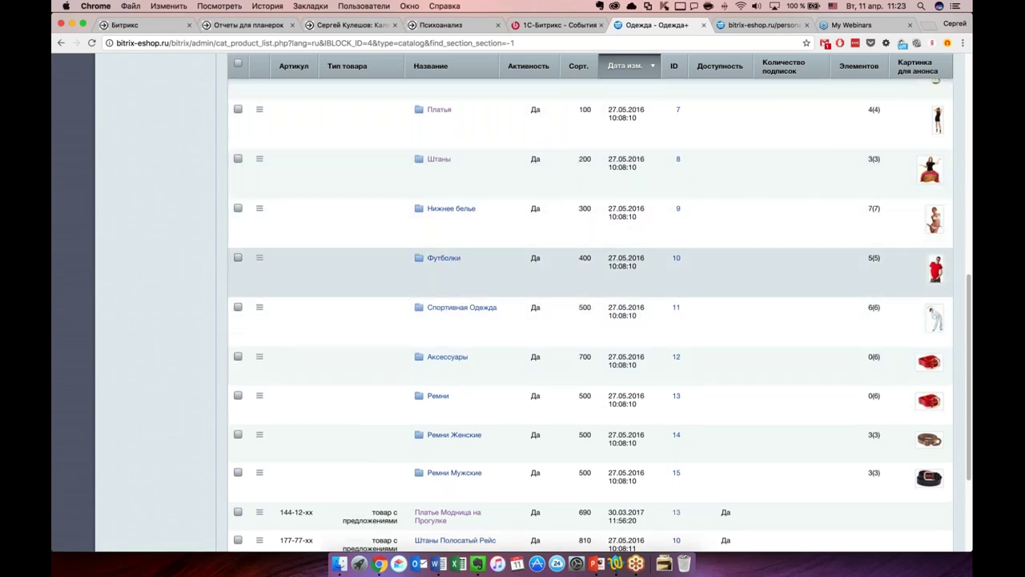
scroll(565, 270, down, 1)
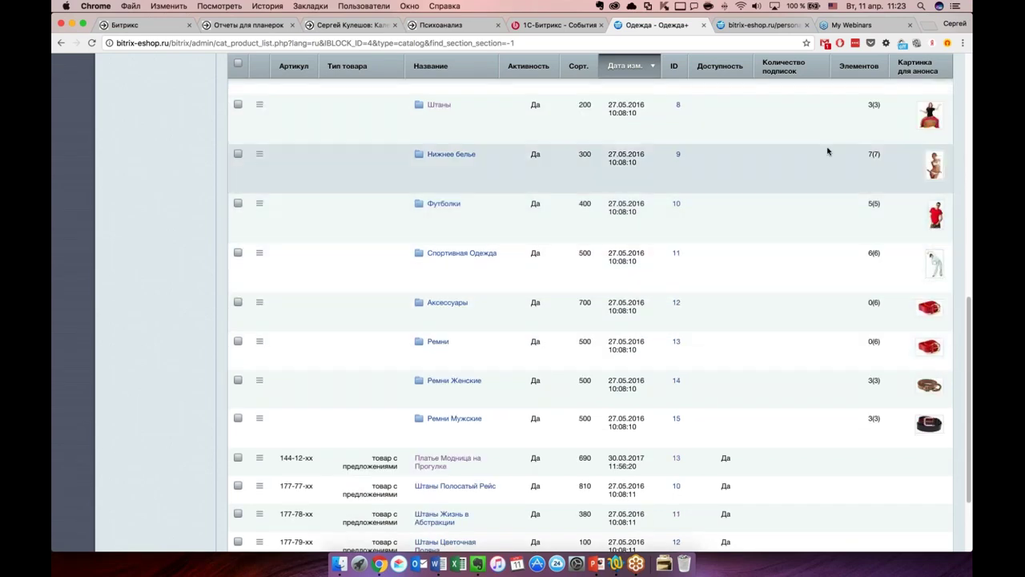
scroll(721, 215, down, 1)
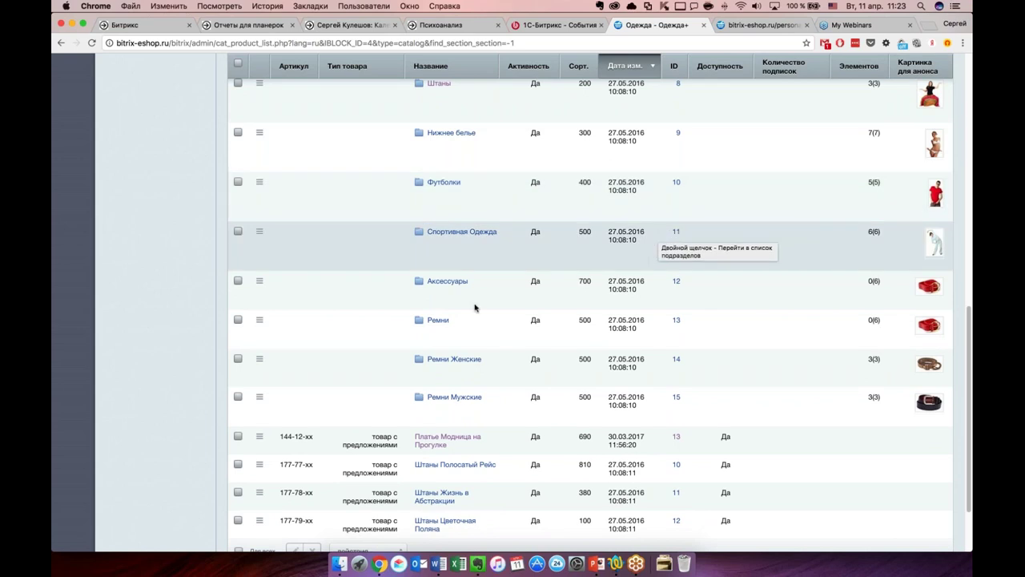
Open the product "Платье Модница на Прогулке" for editing and review its general fields, property values and gallery pictures
scroll(474, 308, down, 3)
click(445, 383)
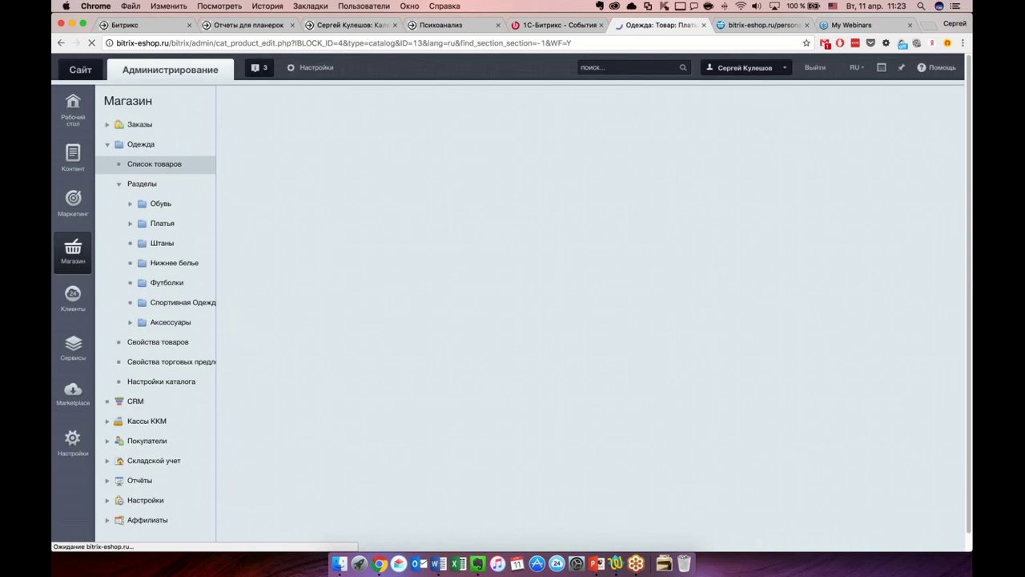
scroll(308, 307, down, 1)
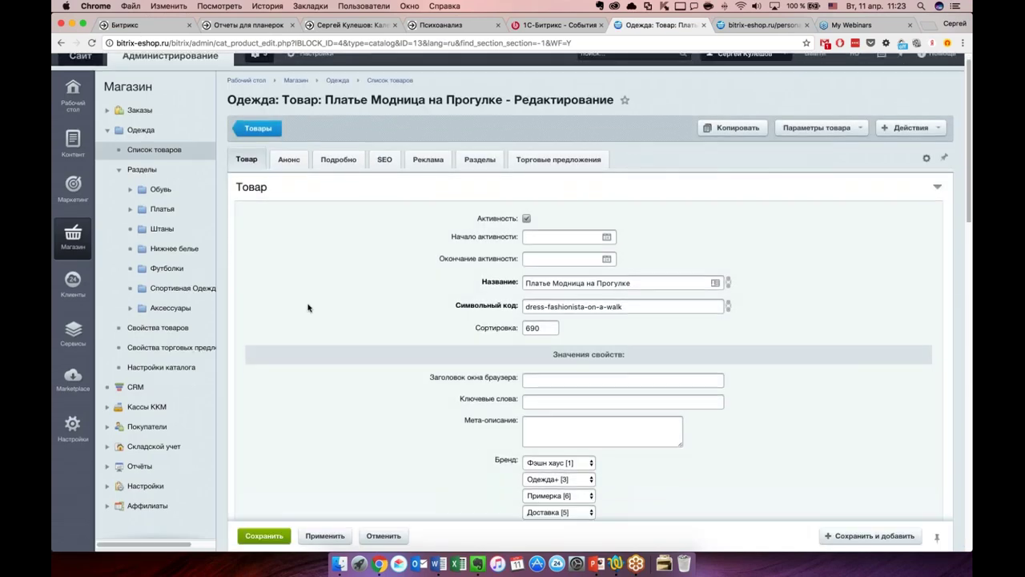
scroll(308, 305, down, 1)
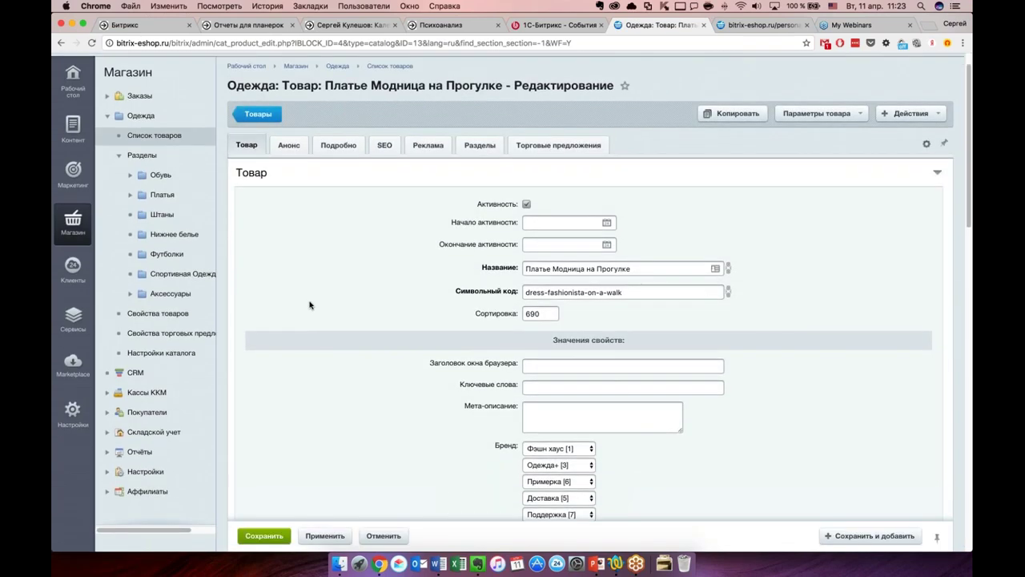
scroll(339, 295, down, 2)
scroll(339, 295, down, 5)
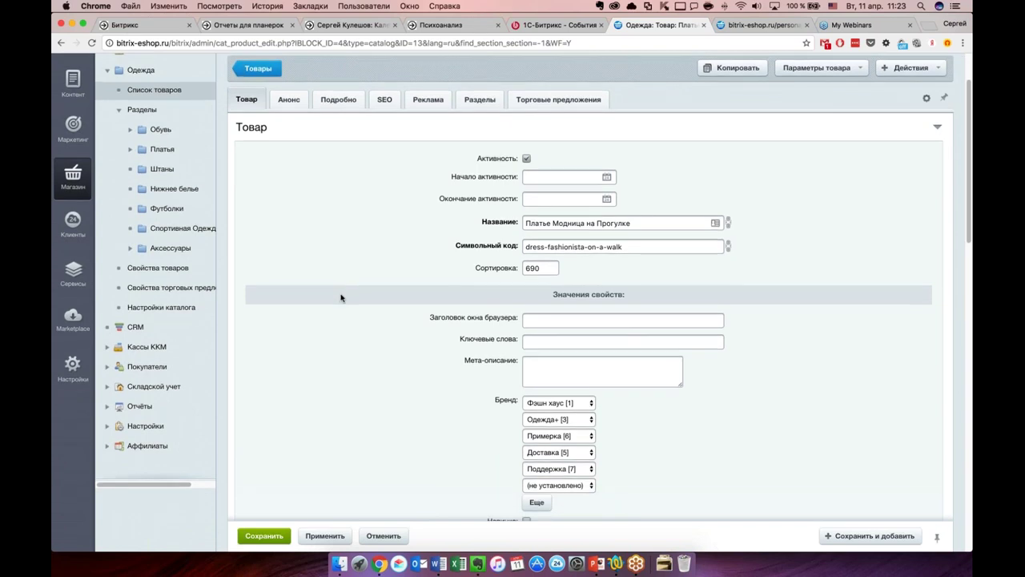
scroll(383, 303, down, 8)
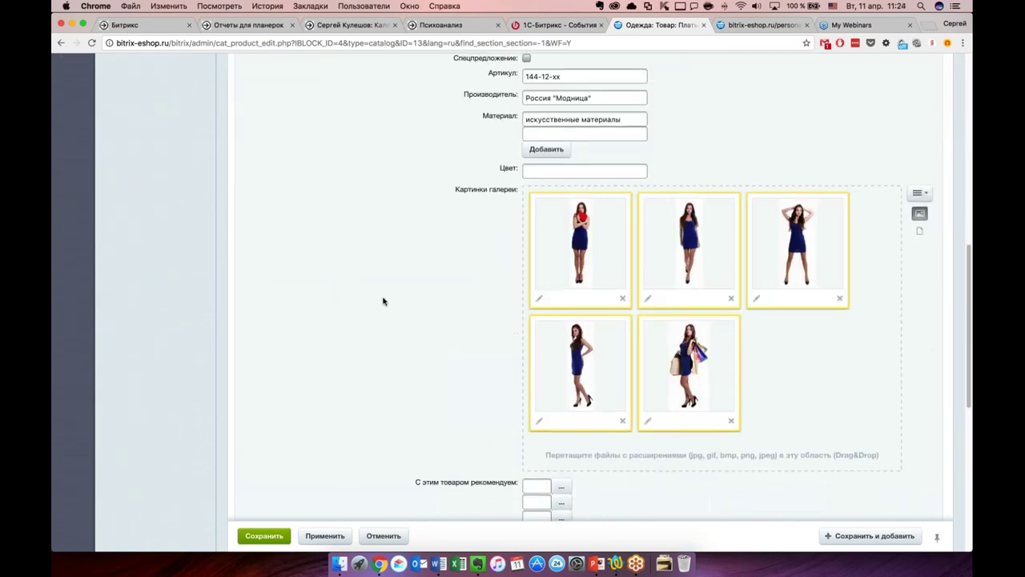
scroll(382, 301, down, 10)
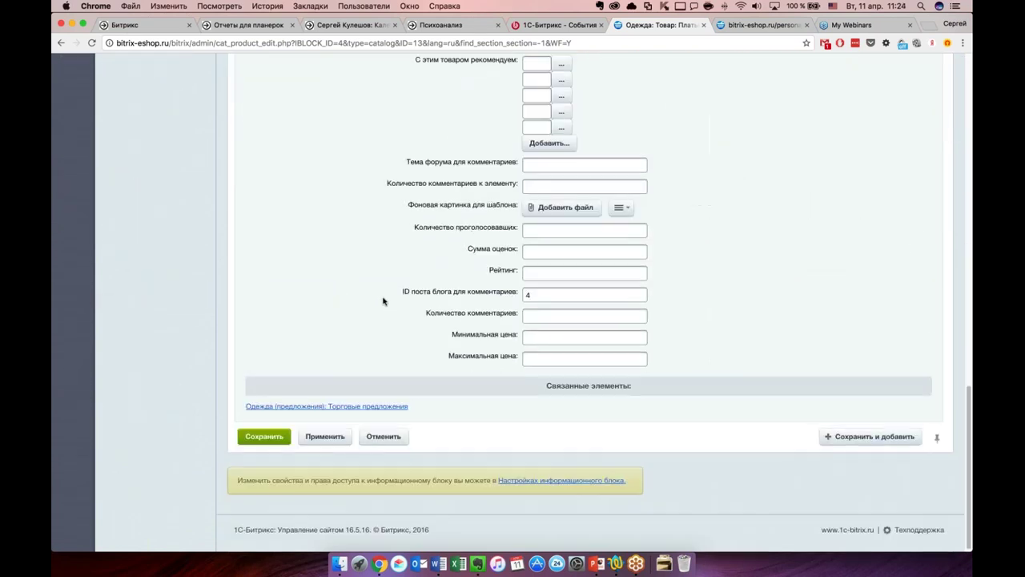
scroll(389, 355, up, 20)
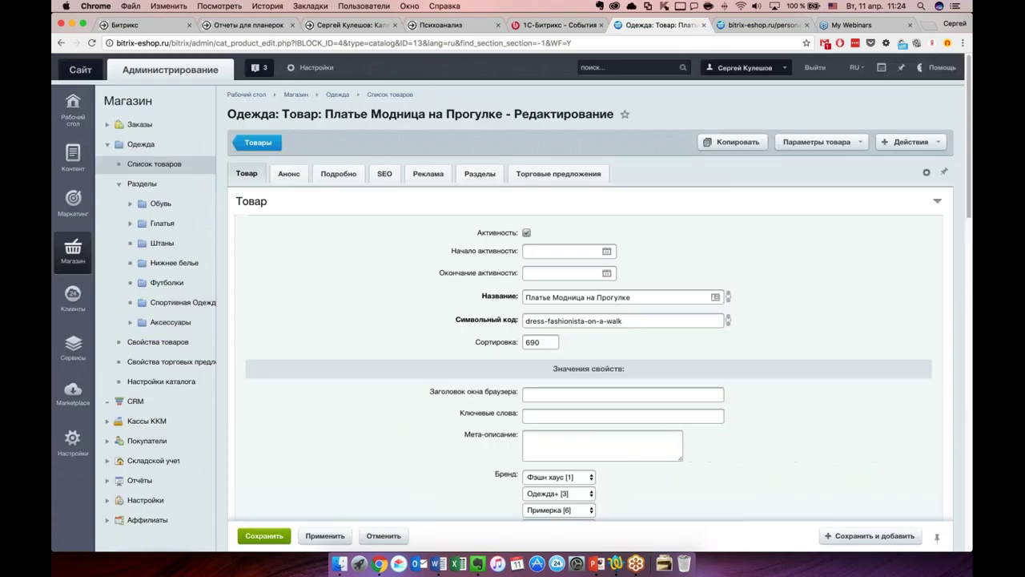
View the product's announcement, detailed information and advertising settings, and the catalog sections it belongs to
click(298, 175)
click(338, 174)
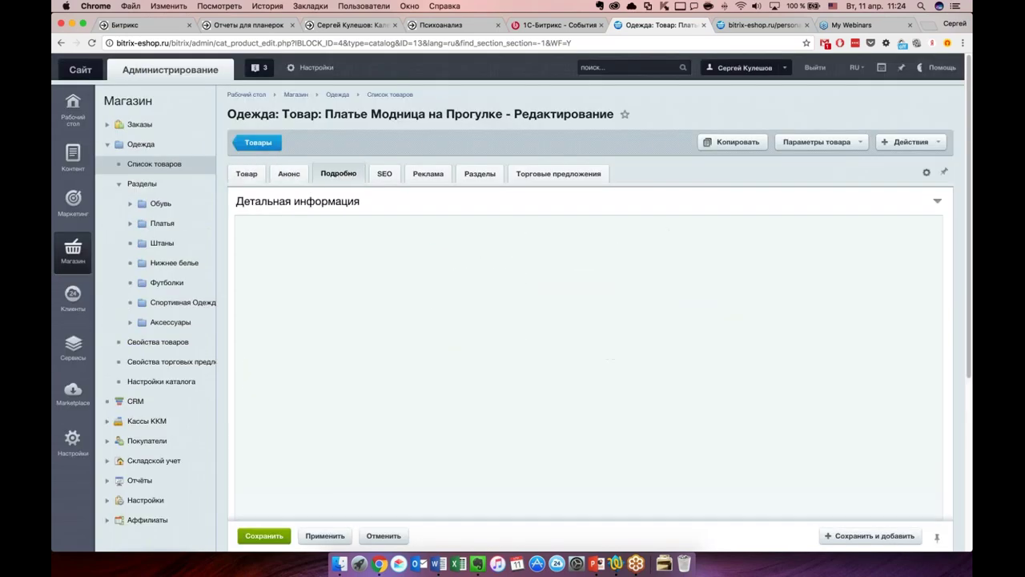
click(427, 174)
click(480, 174)
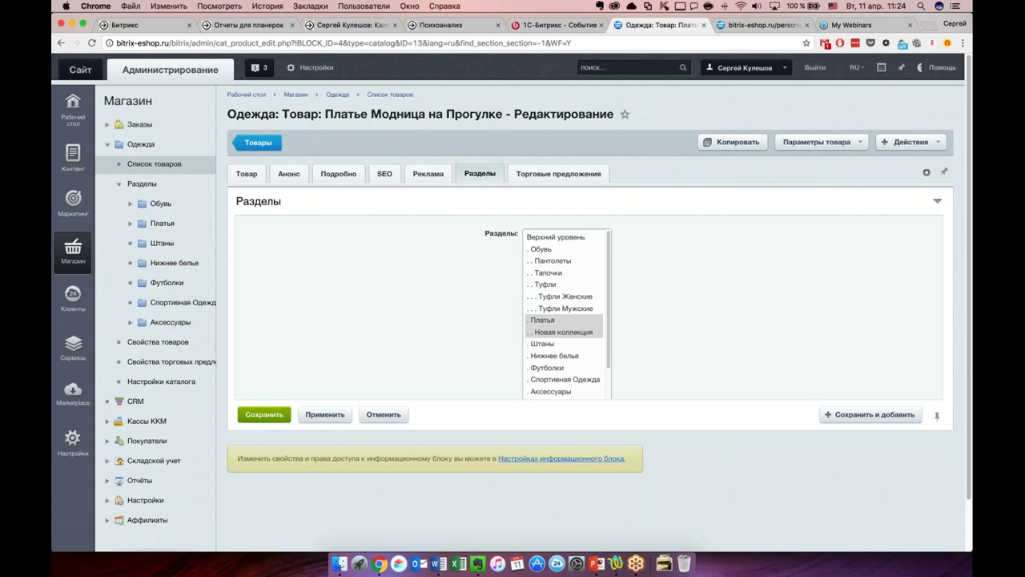
Examine the product's SEO settings, including the META TITLE, KEYWORDS and DESCRIPTION templates and the picture ALT and TITLE templates
click(384, 174)
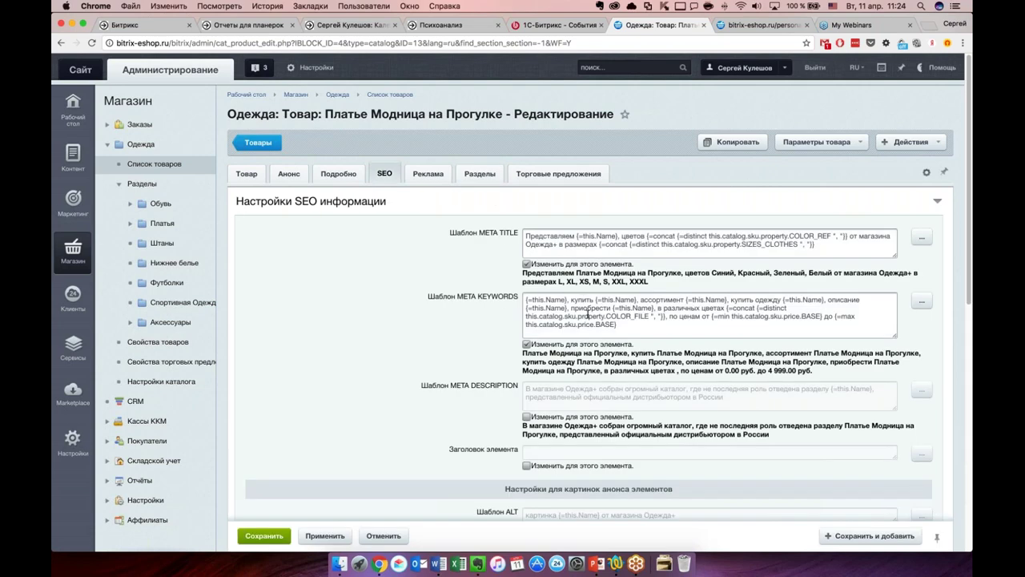
scroll(634, 300, down, 1)
scroll(473, 338, down, 2)
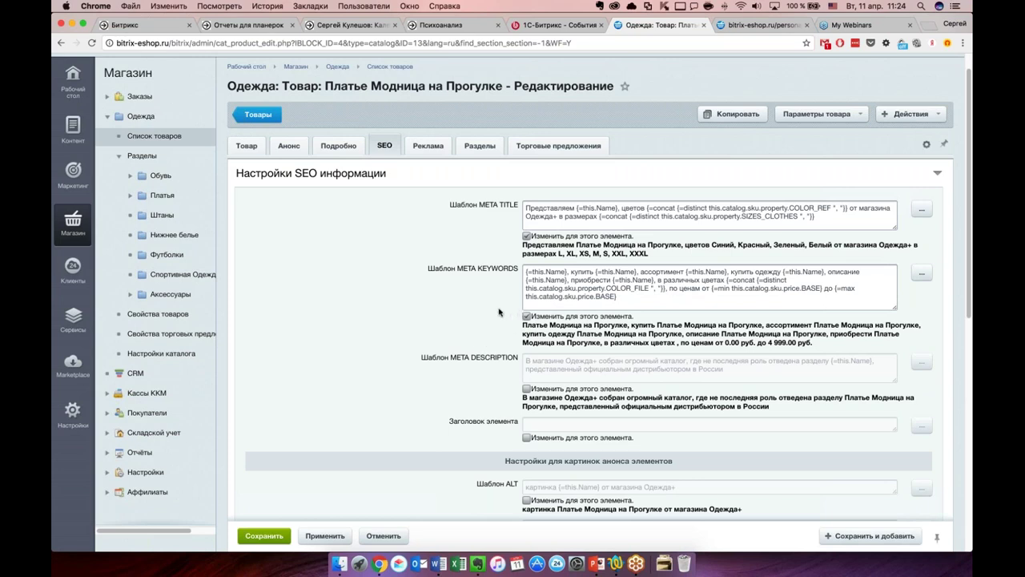
scroll(498, 310, down, 1)
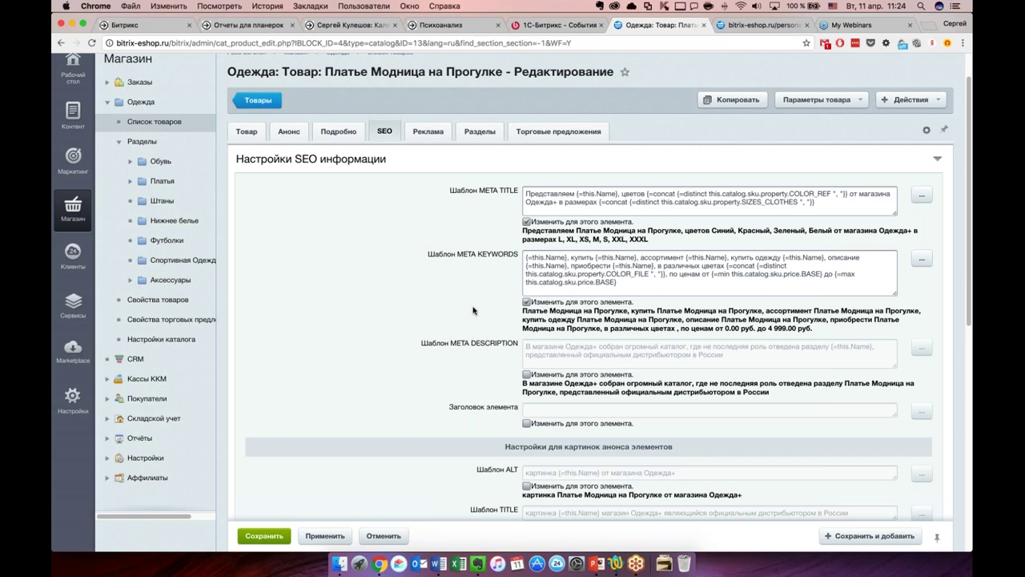
scroll(473, 311, down, 1)
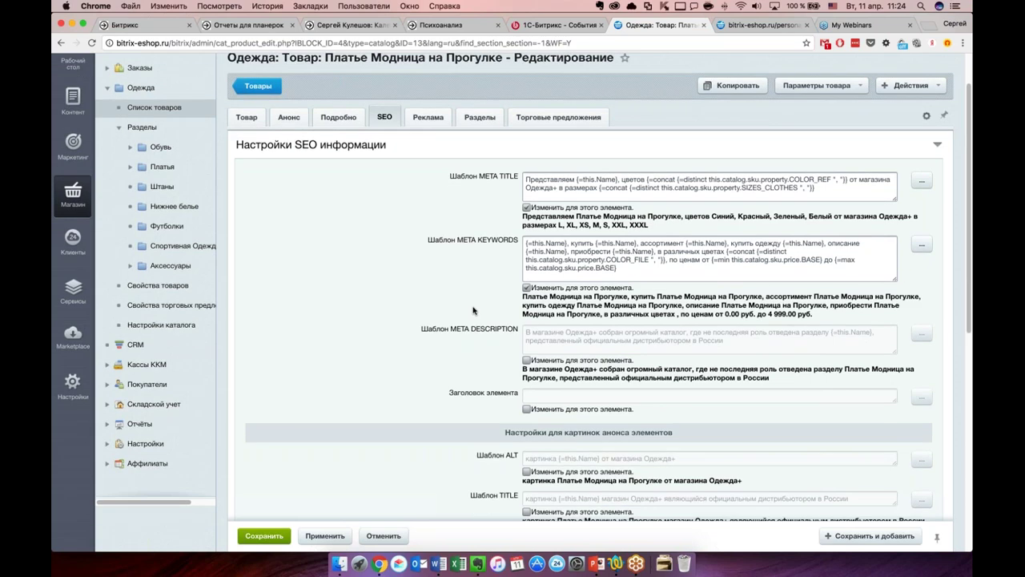
Turn off the element-specific override for the META KEYWORDS and META TITLE templates and review their generated preview texts
scroll(473, 310, down, 1)
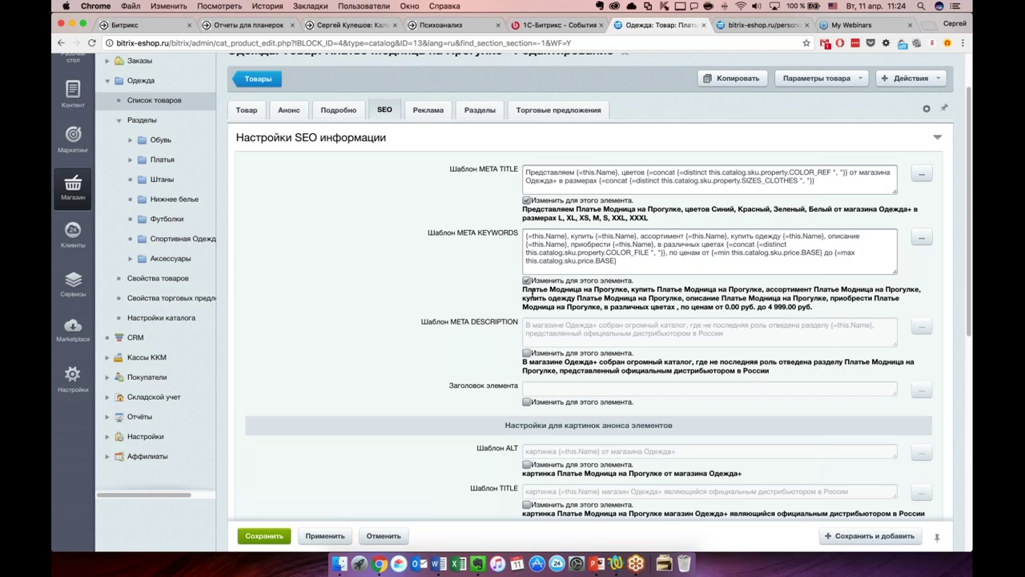
click(527, 280)
click(527, 200)
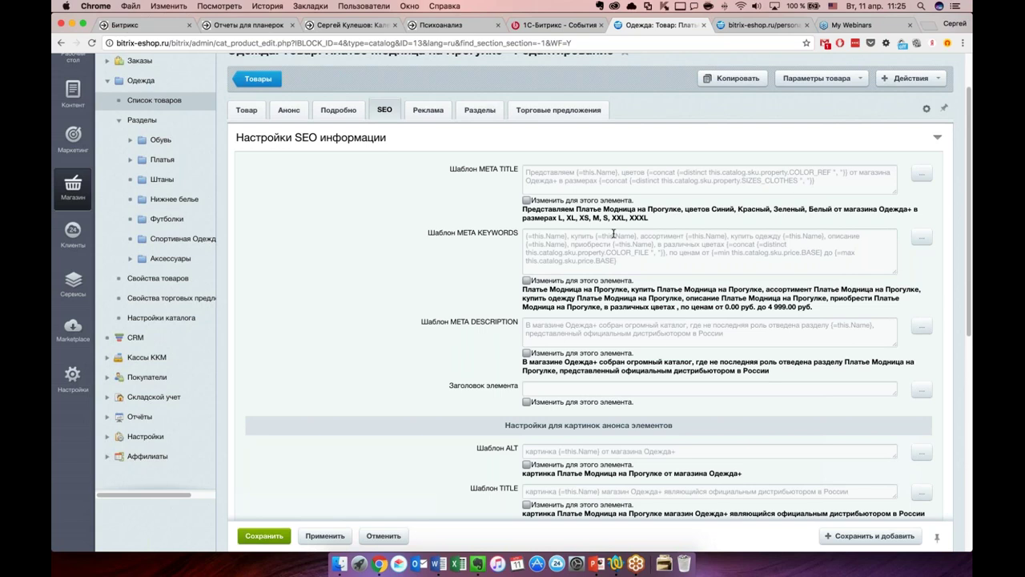
drag(635, 216, 522, 192)
click(522, 192)
triple_click(701, 304)
click(815, 311)
Enable the element-specific override for the META KEYWORDS template and examine its minimum BASE price variable
click(526, 280)
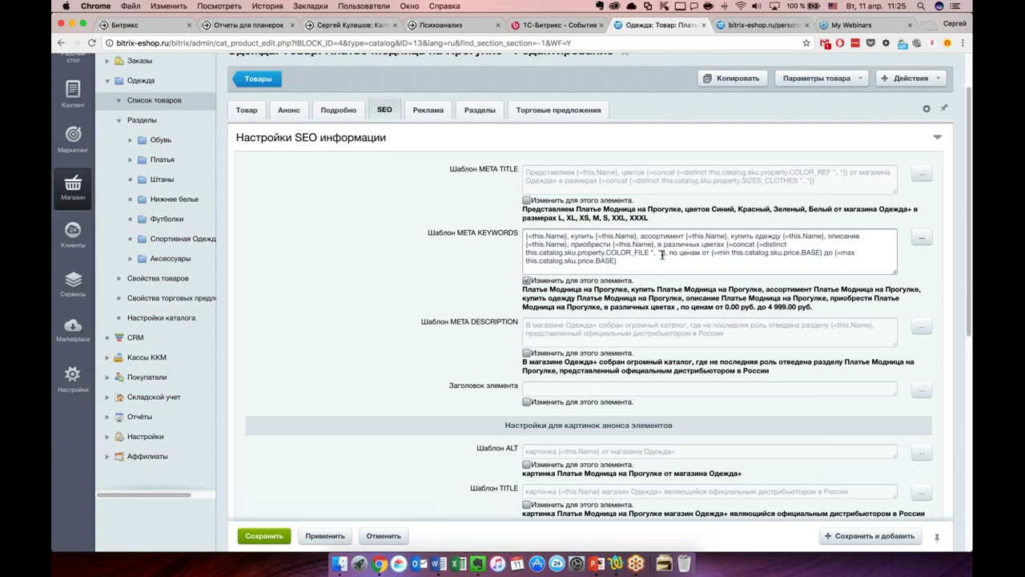
double_click(814, 252)
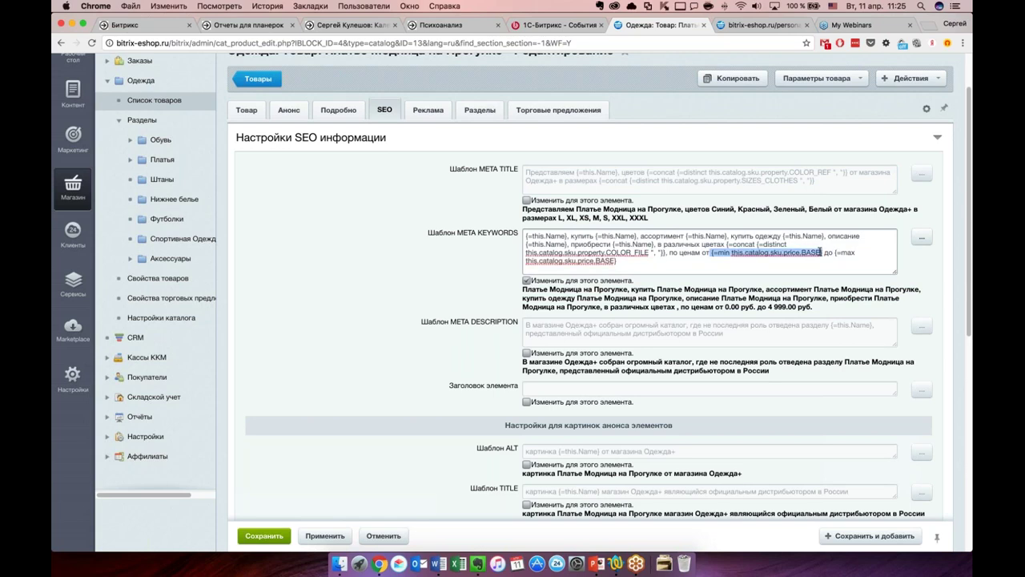
click(705, 251)
drag(712, 252, 823, 253)
click(768, 262)
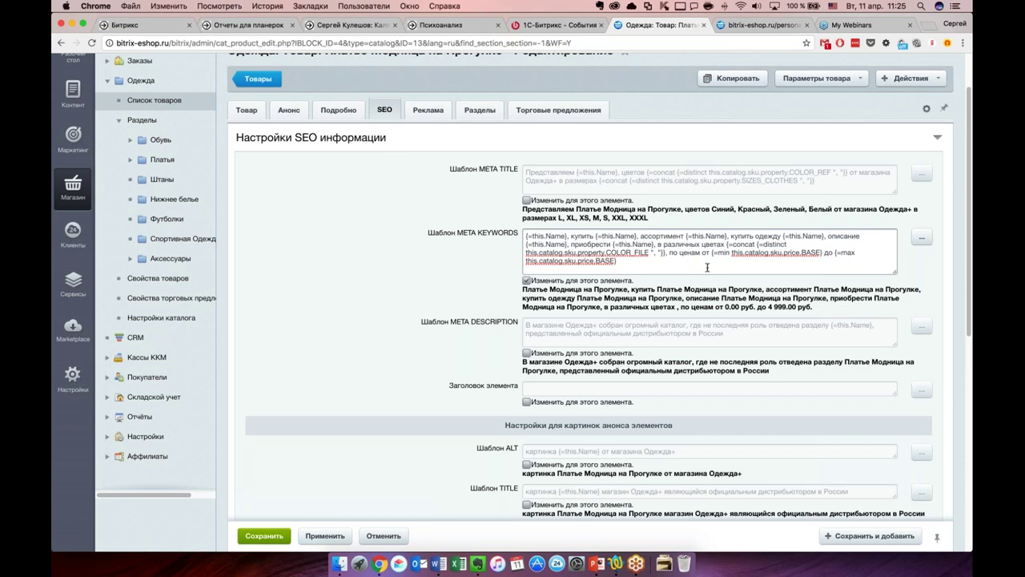
Browse the available template variables and insert the catalog field "Вес товара" at the end of the META KEYWORDS template
click(921, 237)
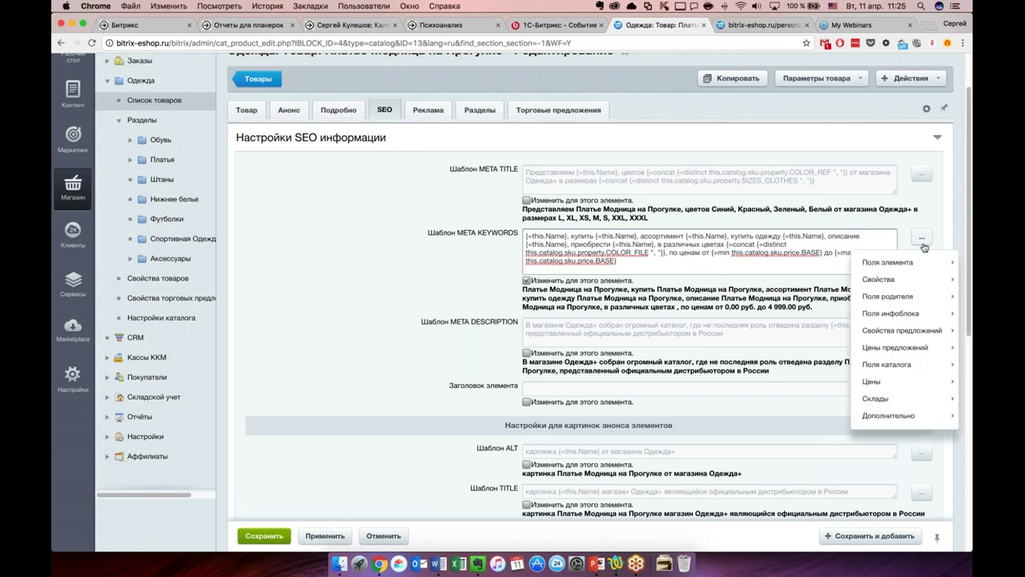
mouse_move(894, 309)
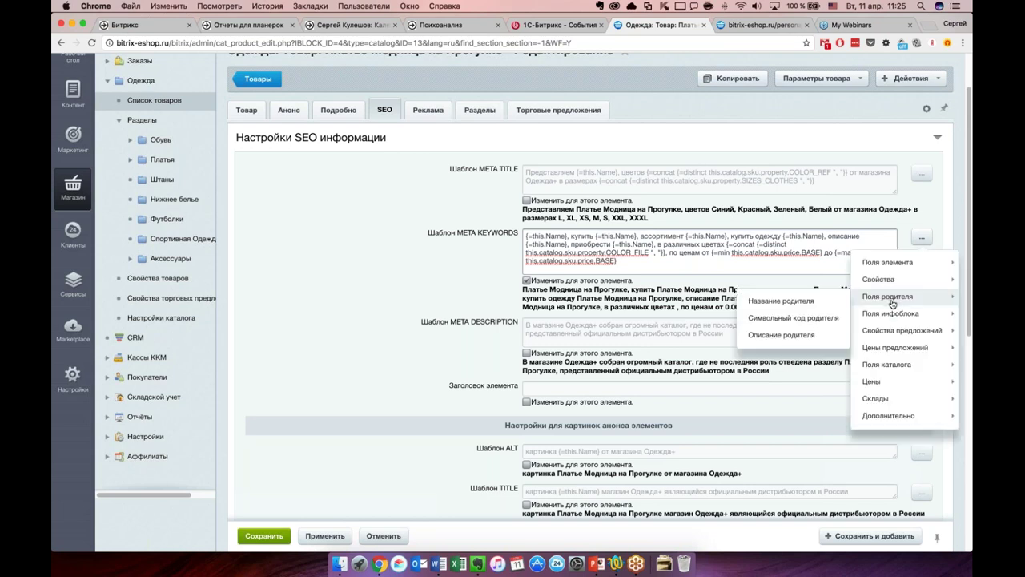
mouse_move(910, 262)
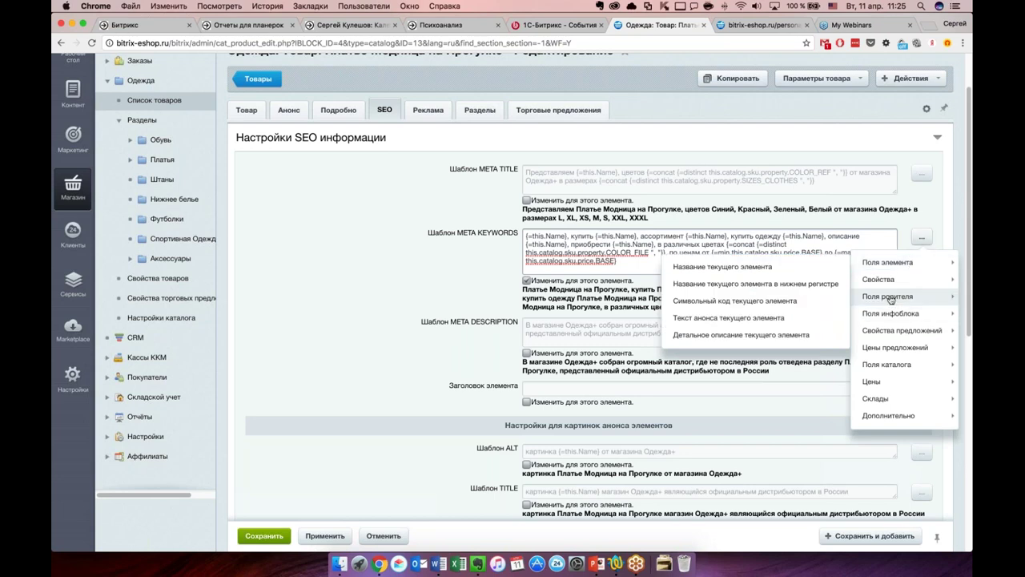
mouse_move(900, 347)
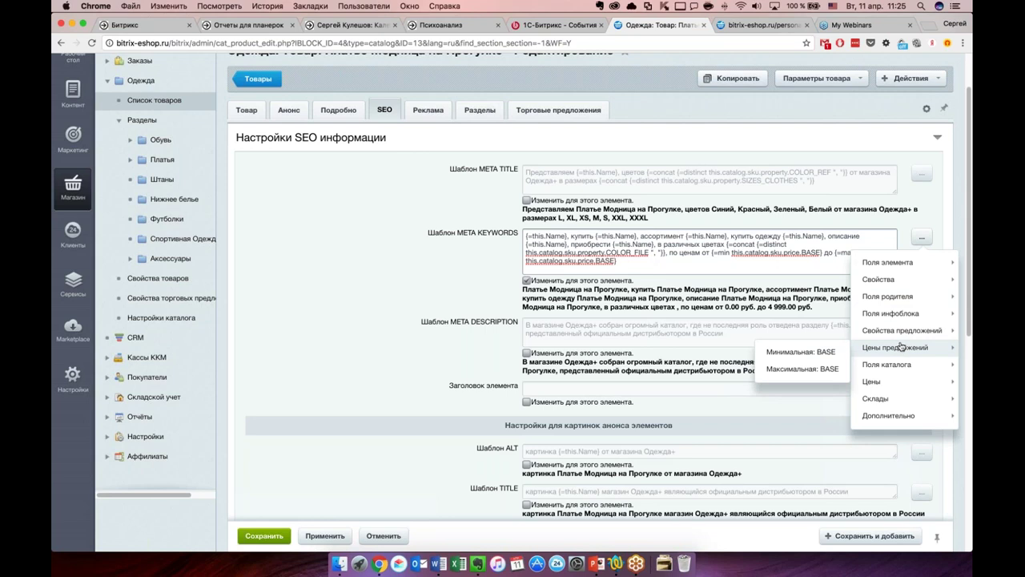
mouse_move(891, 372)
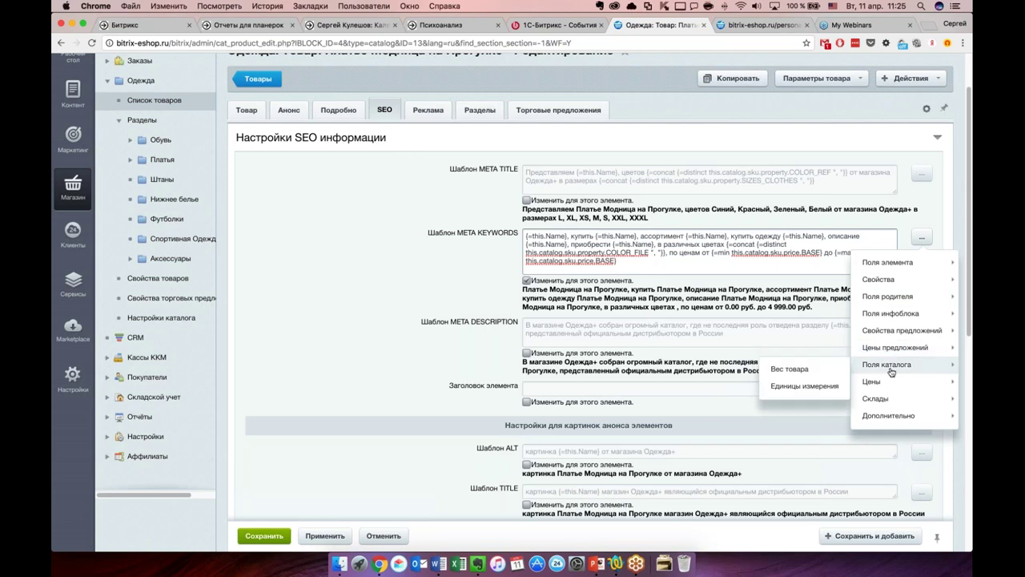
click(831, 371)
click(615, 261)
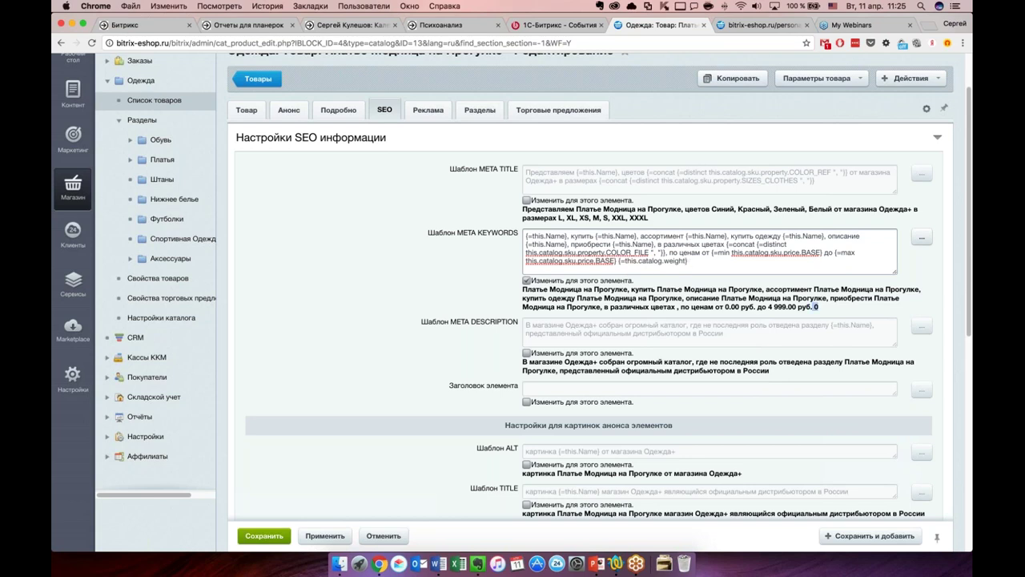
Delete the {=this.catalog.weight} variable from the META KEYWORDS template
click(835, 307)
drag(687, 262, 618, 261)
key(BackSpace)
Insert the offer property "Артикул" at the end of the META KEYWORDS template
click(922, 240)
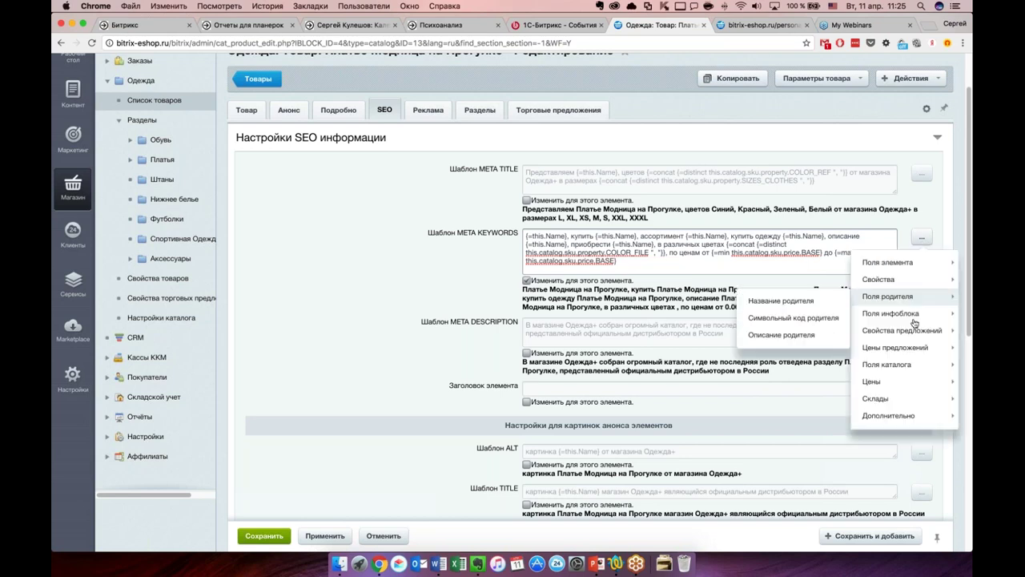
mouse_move(896, 330)
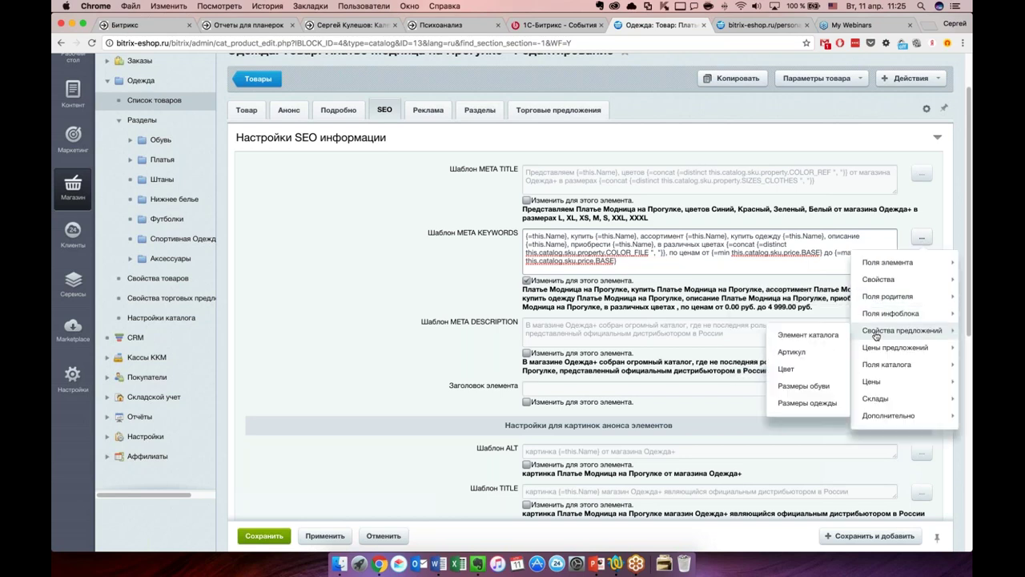
click(813, 352)
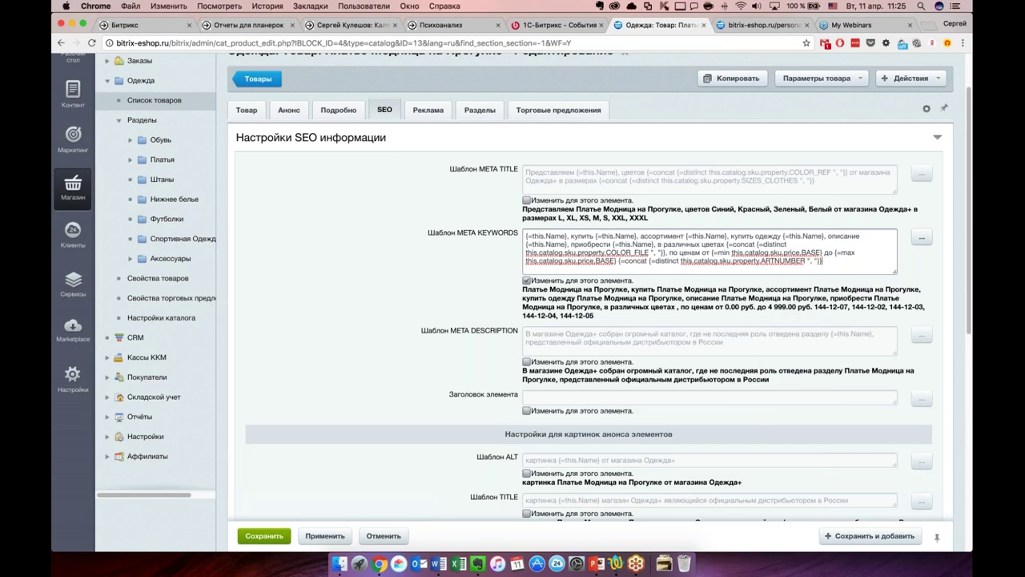
drag(822, 261, 616, 261)
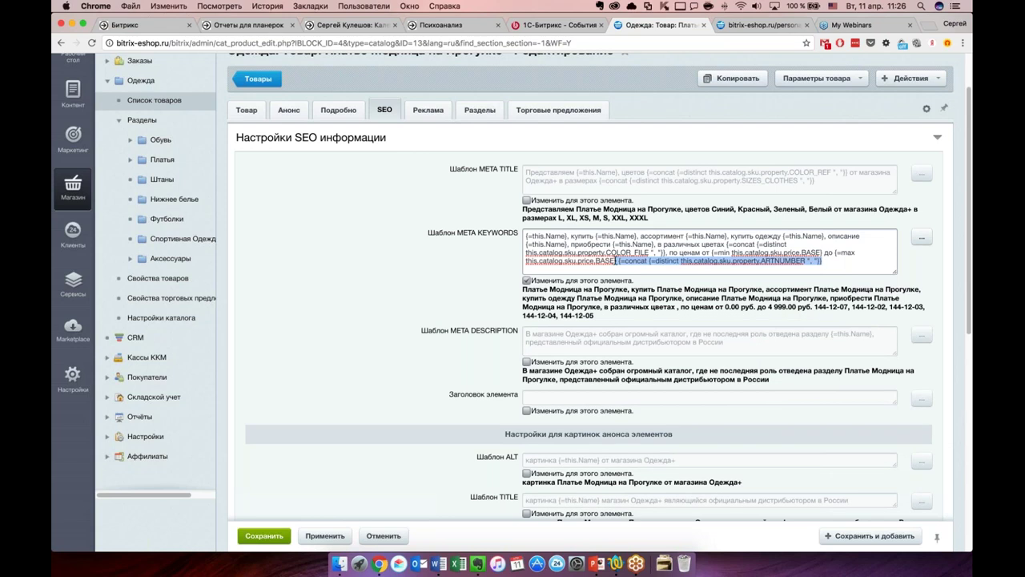
click(616, 261)
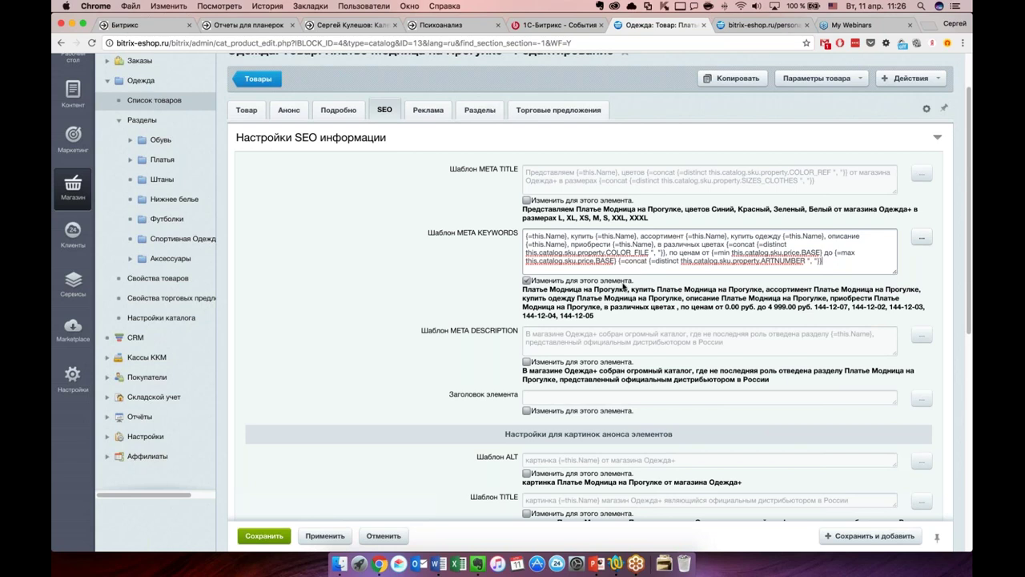
Open the product's list of trade offers and look through their colors and clothing sizes
scroll(366, 347, up, 2)
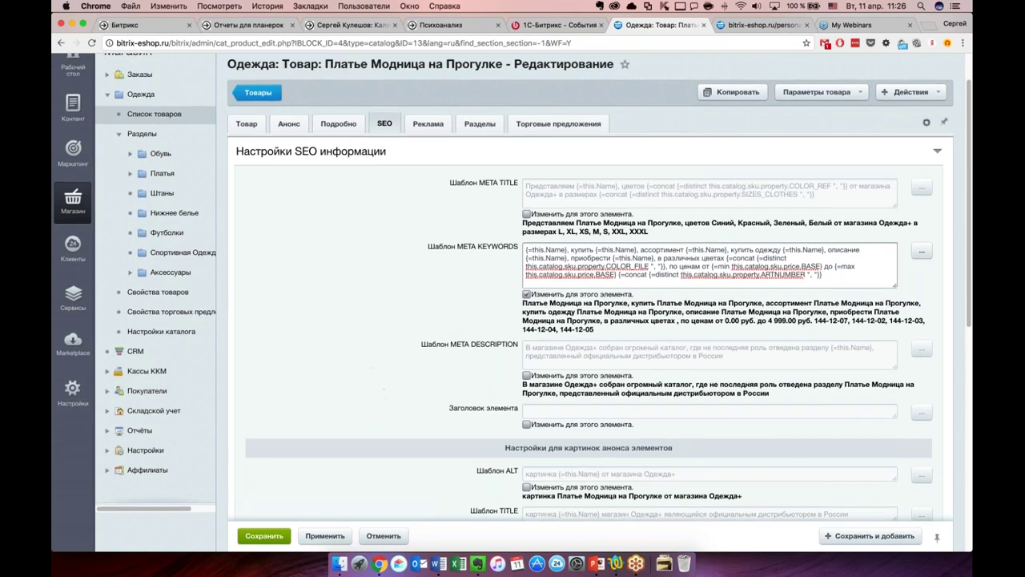
click(558, 137)
scroll(535, 253, down, 1)
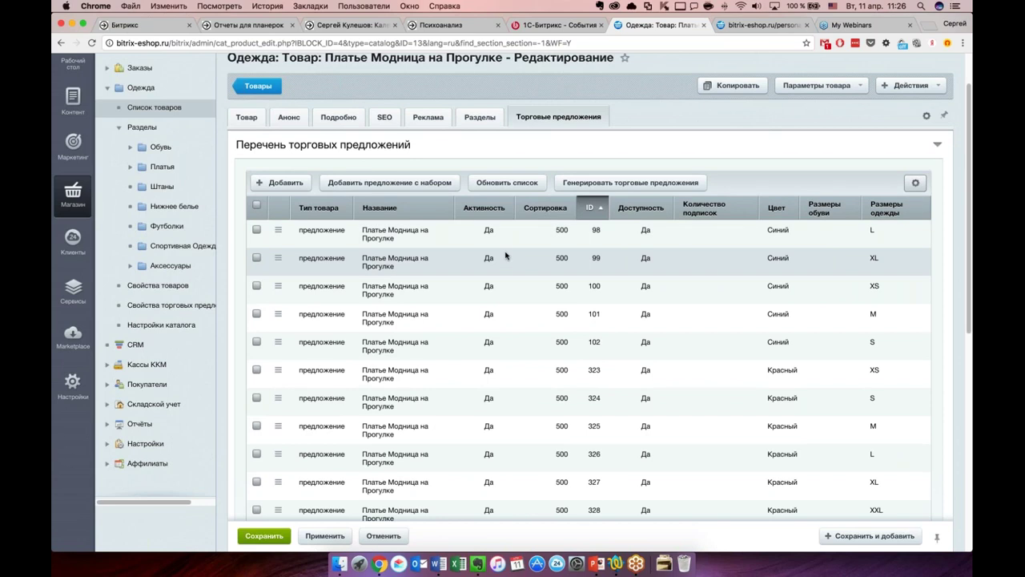
scroll(505, 254, down, 1)
scroll(505, 254, down, 1)
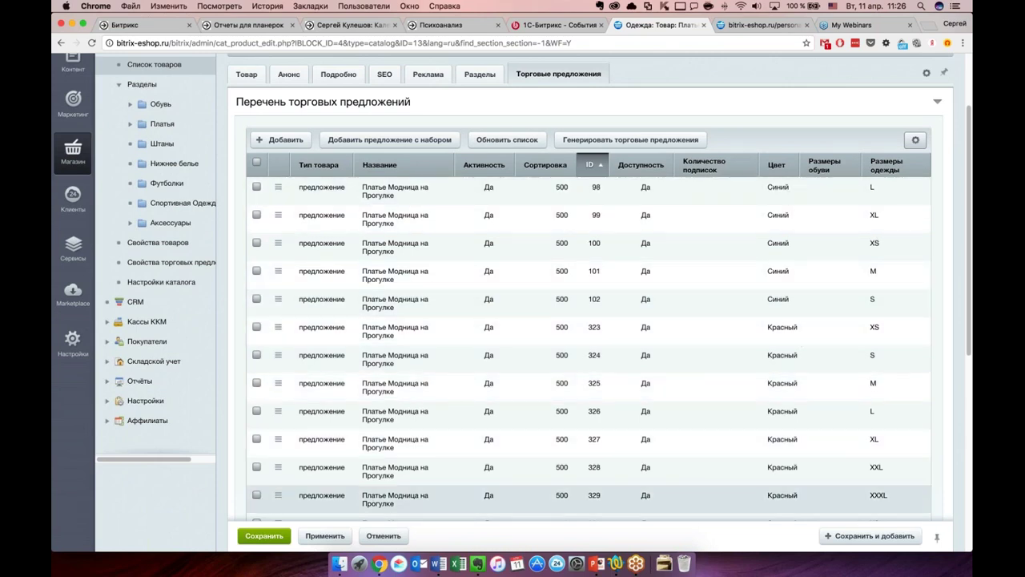
scroll(630, 350, down, 5)
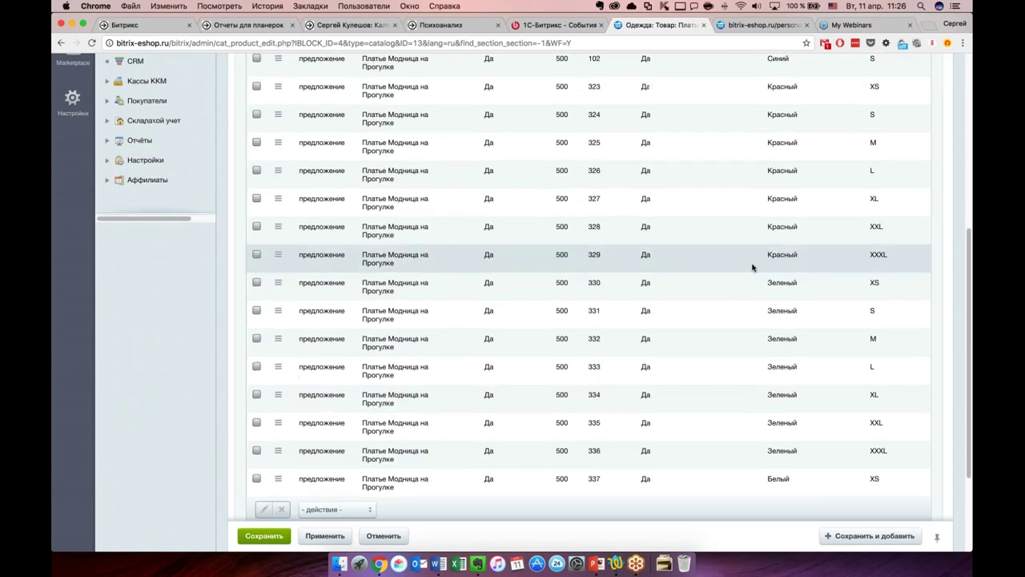
scroll(633, 224, up, 4)
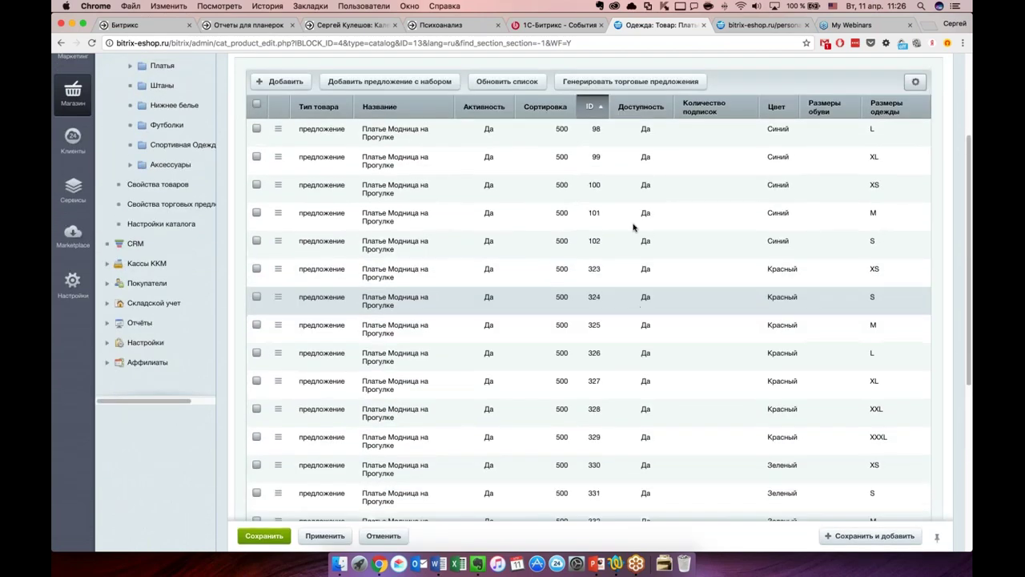
Open the blue trade offer with article 144-12-07, view its trade catalog price settings, and close it without saving
double_click(638, 167)
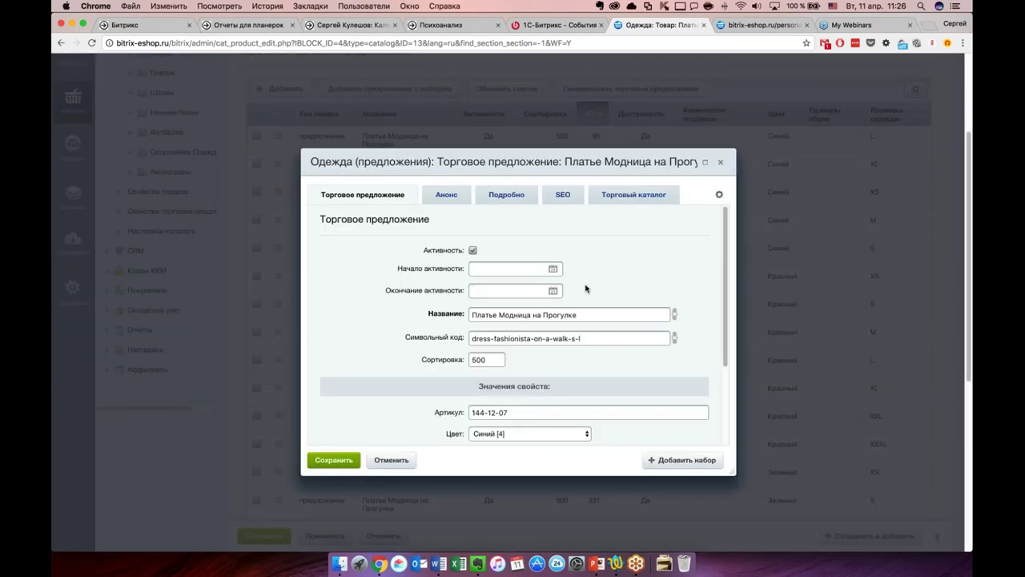
click(629, 196)
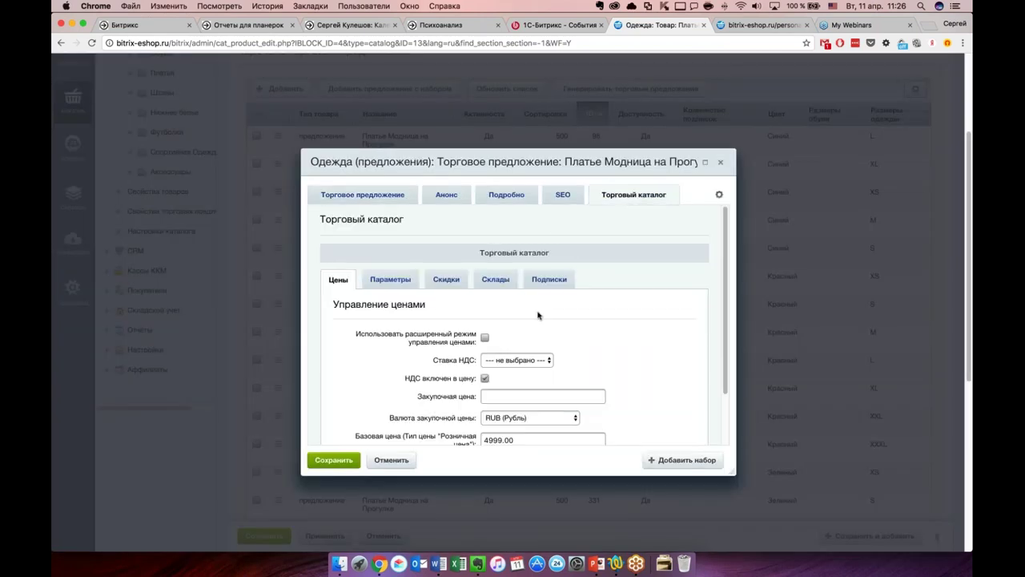
scroll(537, 314, down, 2)
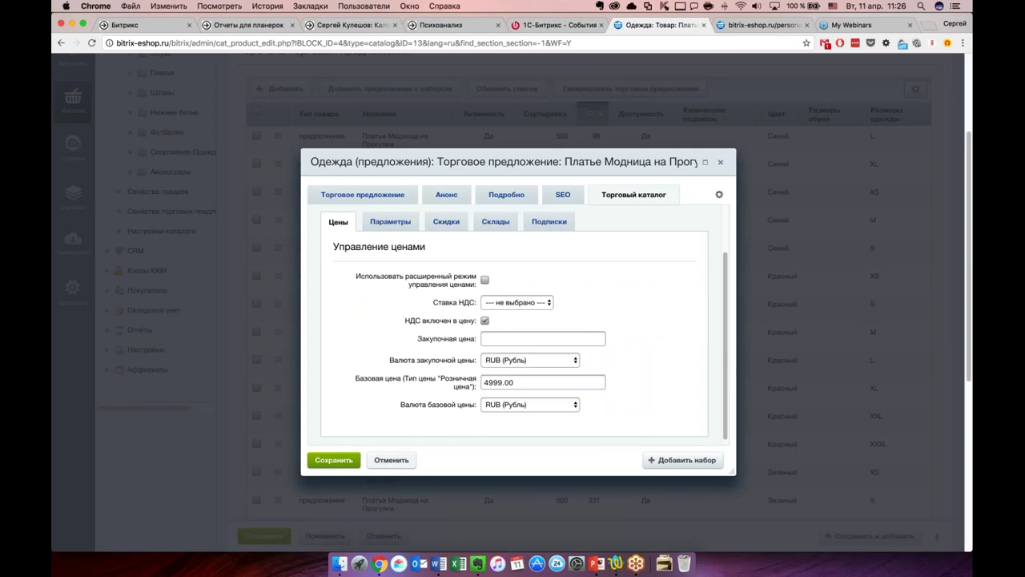
click(382, 462)
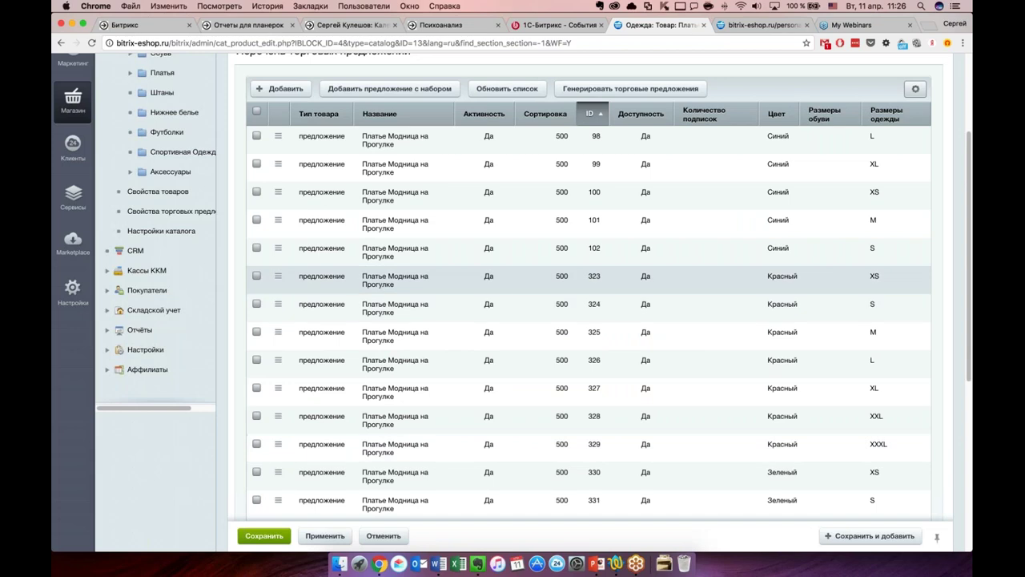
Add the "Розничная цена" column to the trade offers list and save the list settings
click(915, 89)
click(912, 116)
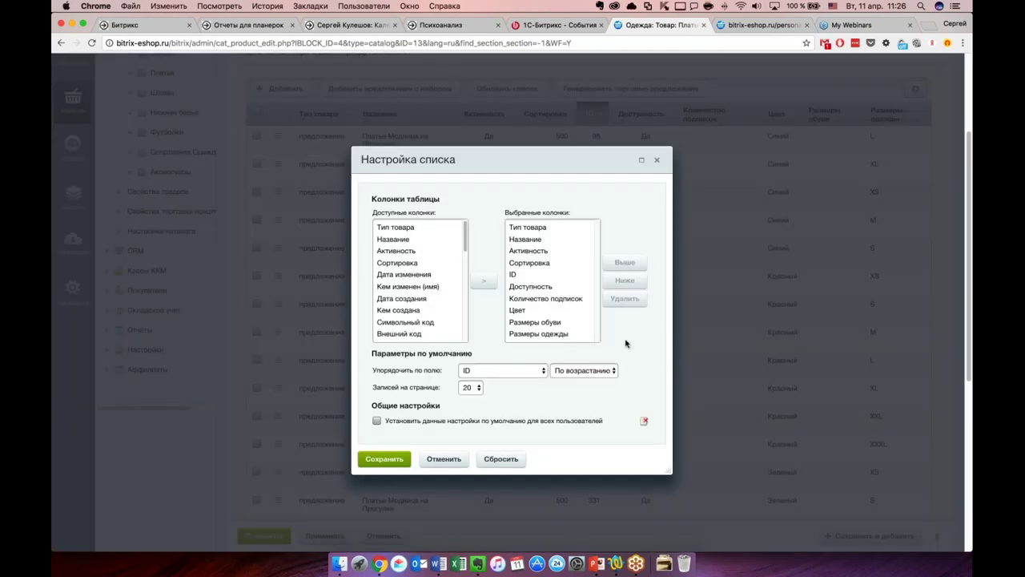
scroll(404, 302, down, 10)
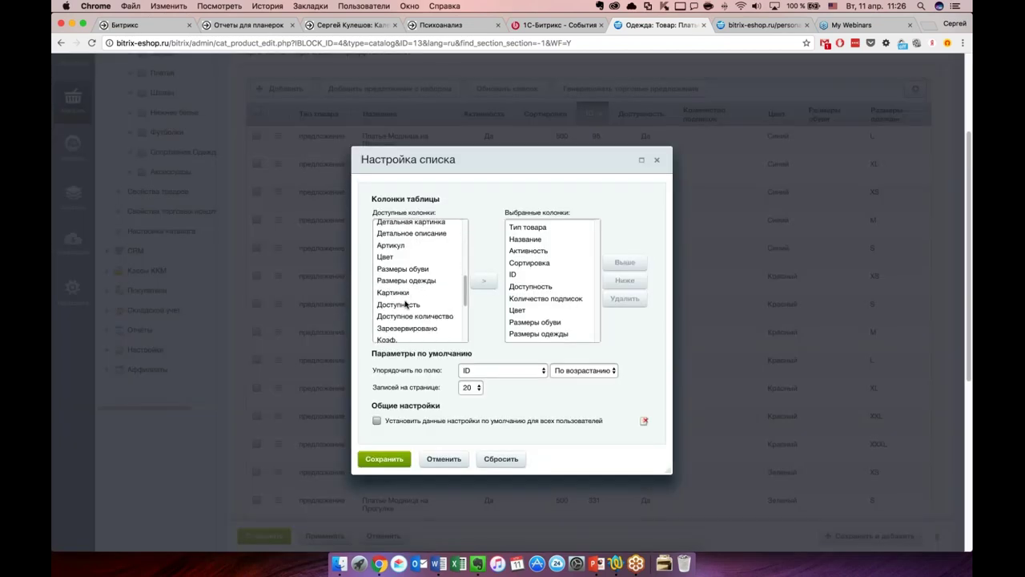
scroll(418, 298, down, 3)
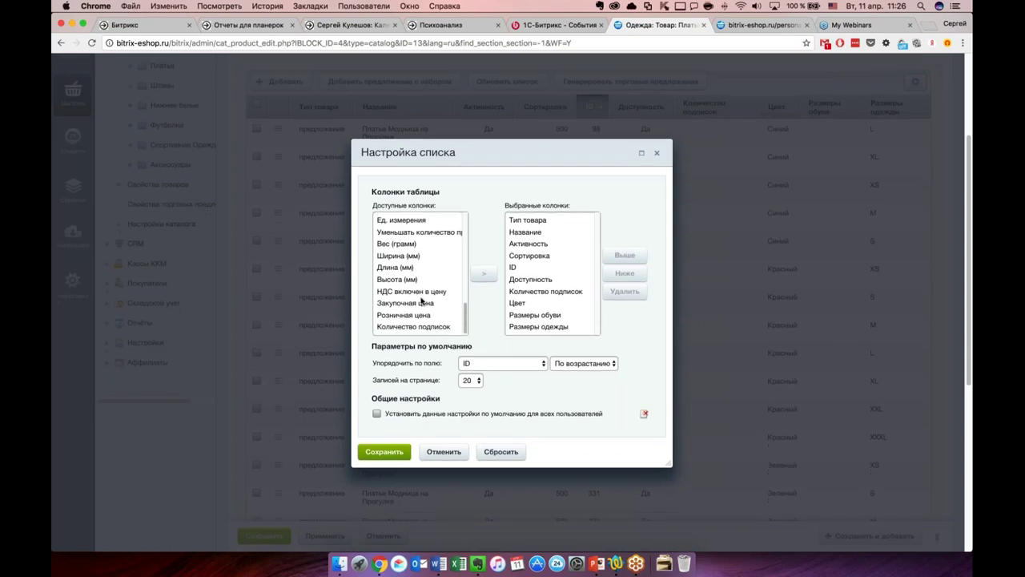
click(426, 267)
click(484, 225)
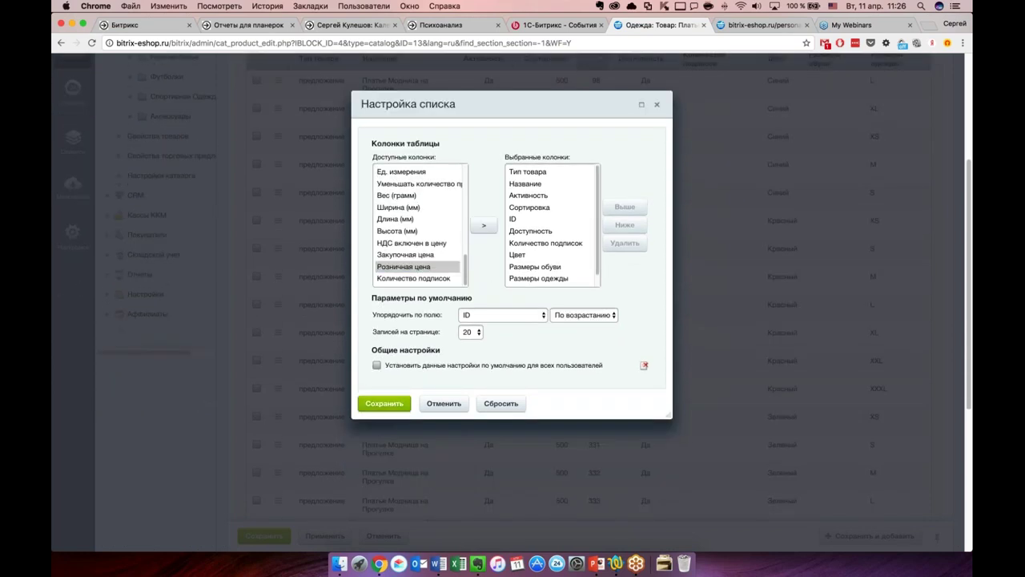
click(385, 403)
Examine the retail prices of all trade offers and compare them with the price range in the META KEYWORDS preview
scroll(817, 217, up, 1)
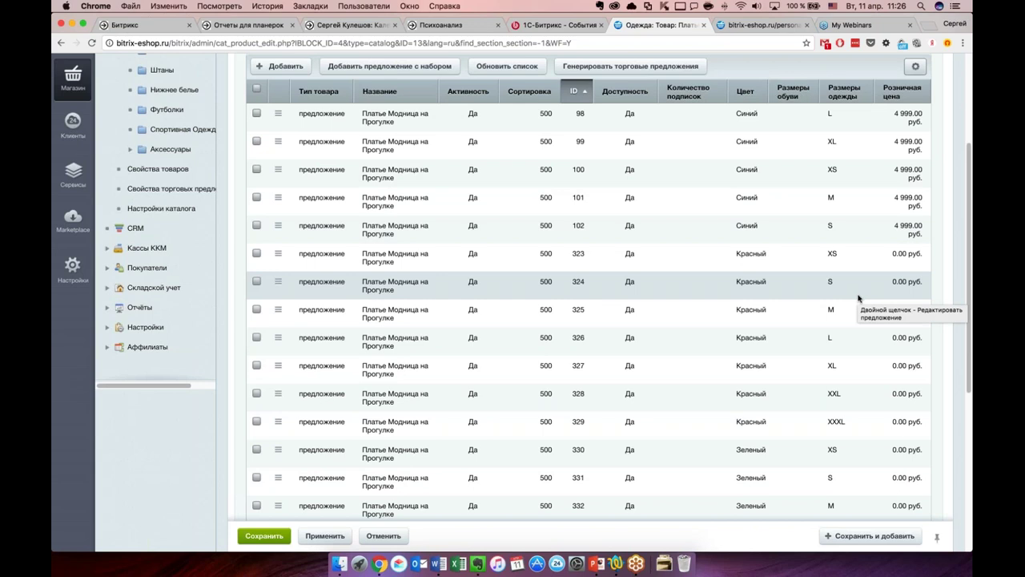
scroll(853, 289, down, 2)
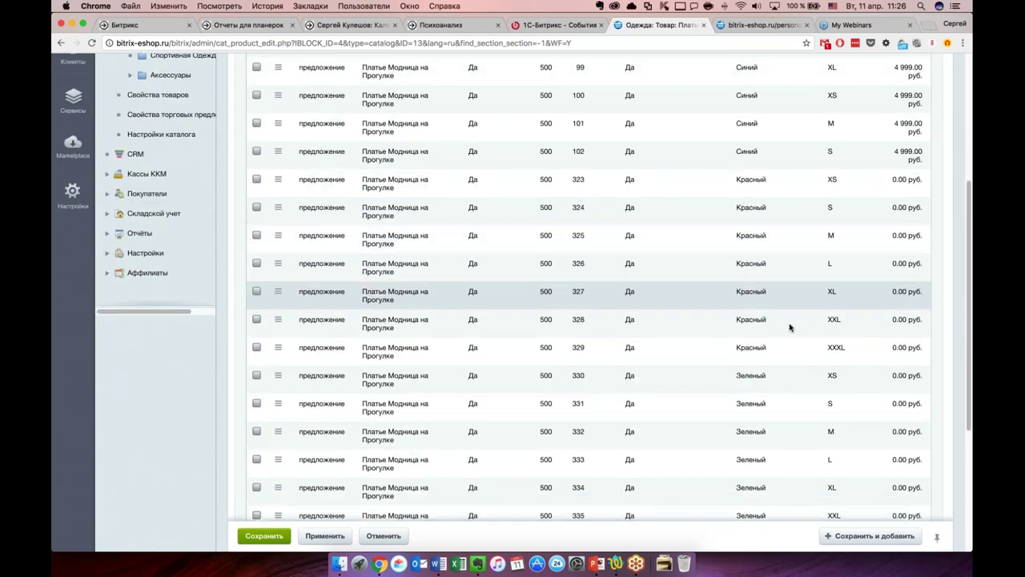
scroll(801, 425, down, 1)
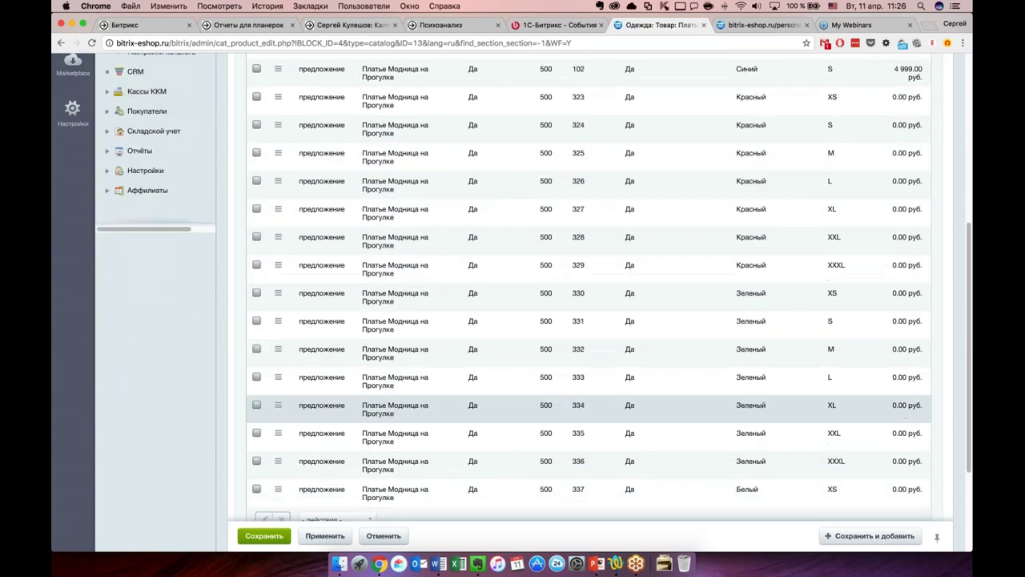
scroll(789, 256, up, 3)
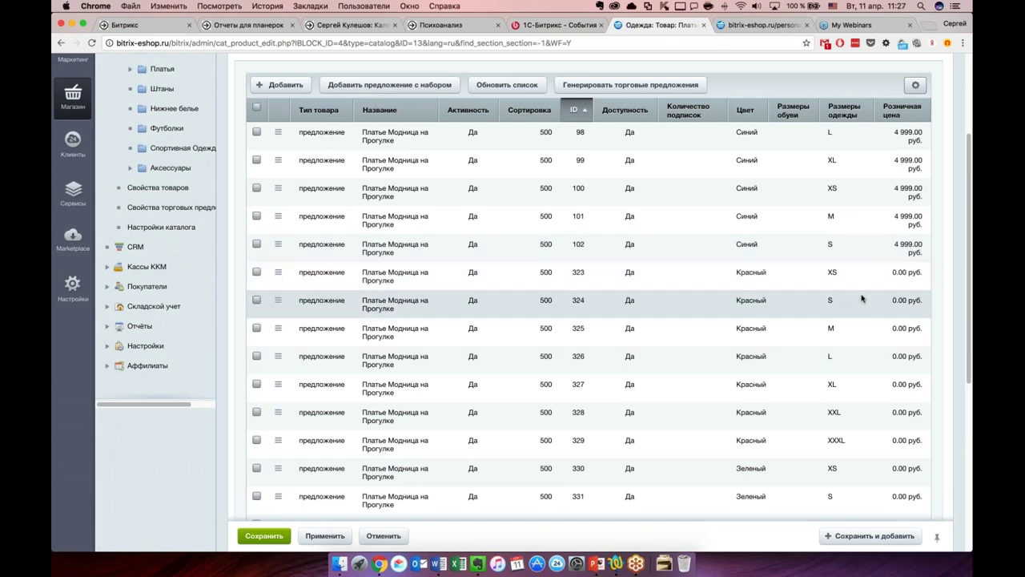
scroll(673, 296, up, 4)
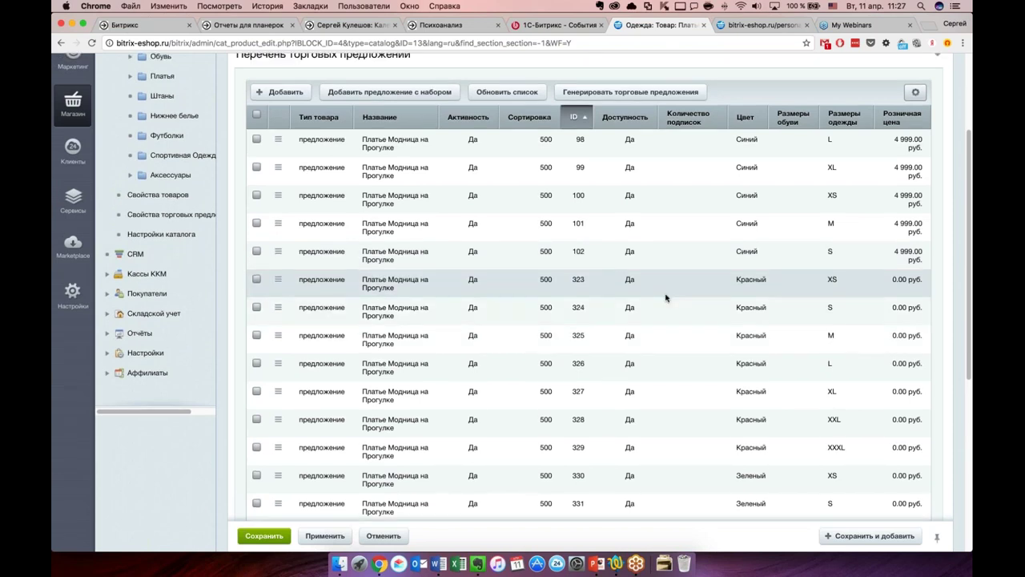
click(385, 173)
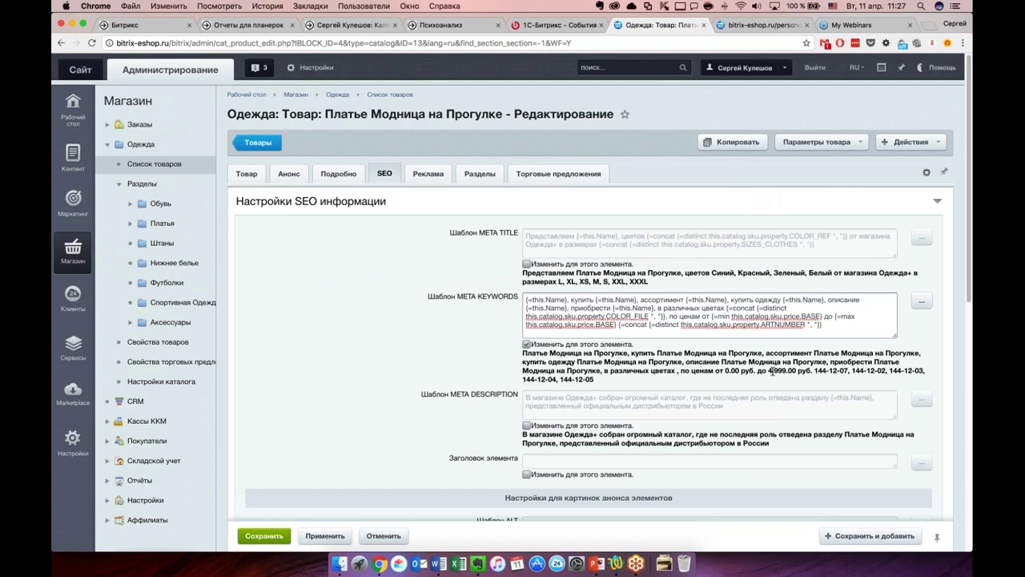
Leave the product editor without saving and look through the "Одежда" product list
drag(797, 371, 725, 371)
click(257, 144)
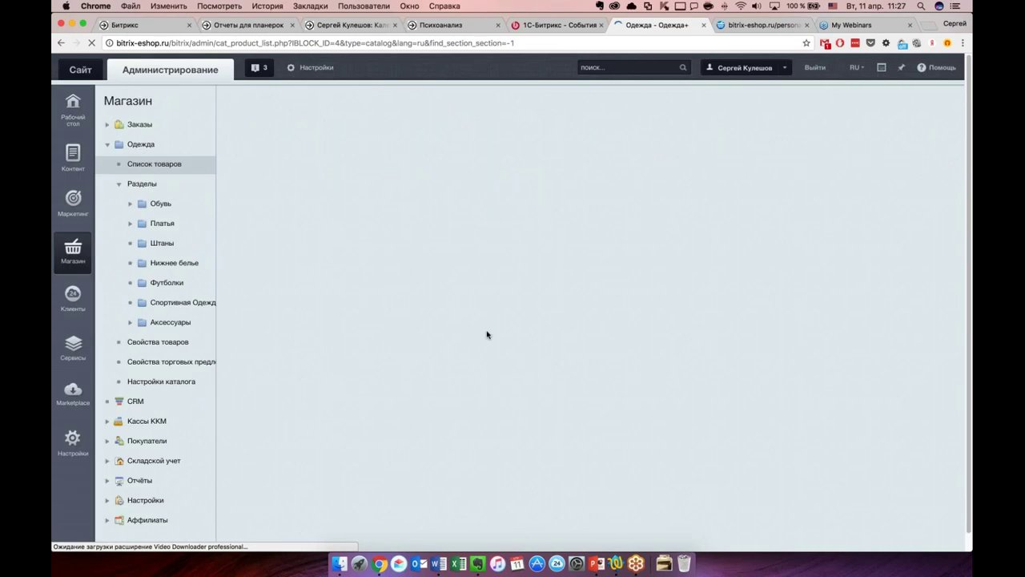
scroll(520, 288, down, 2)
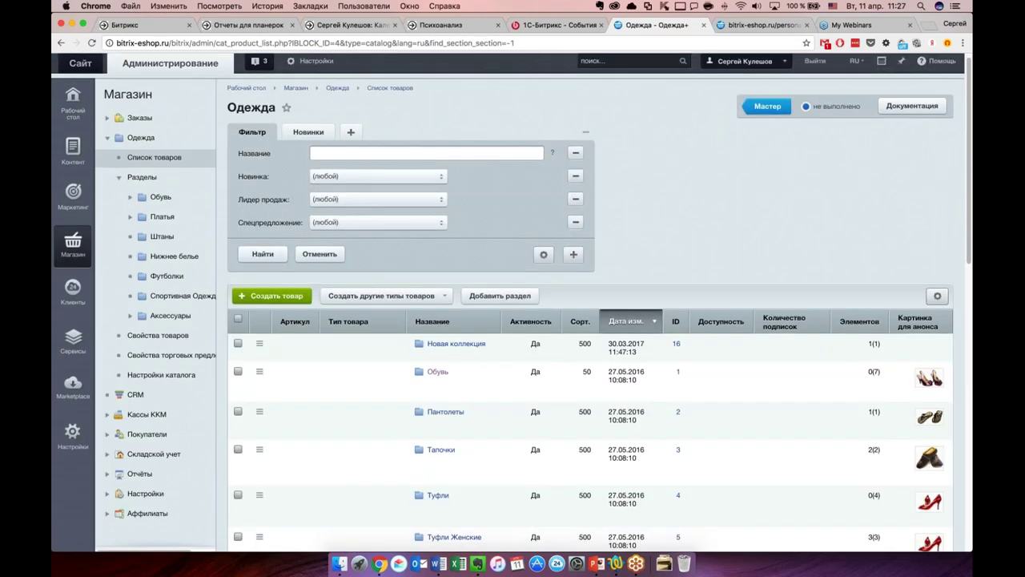
scroll(573, 343, down, 1)
scroll(562, 340, down, 1)
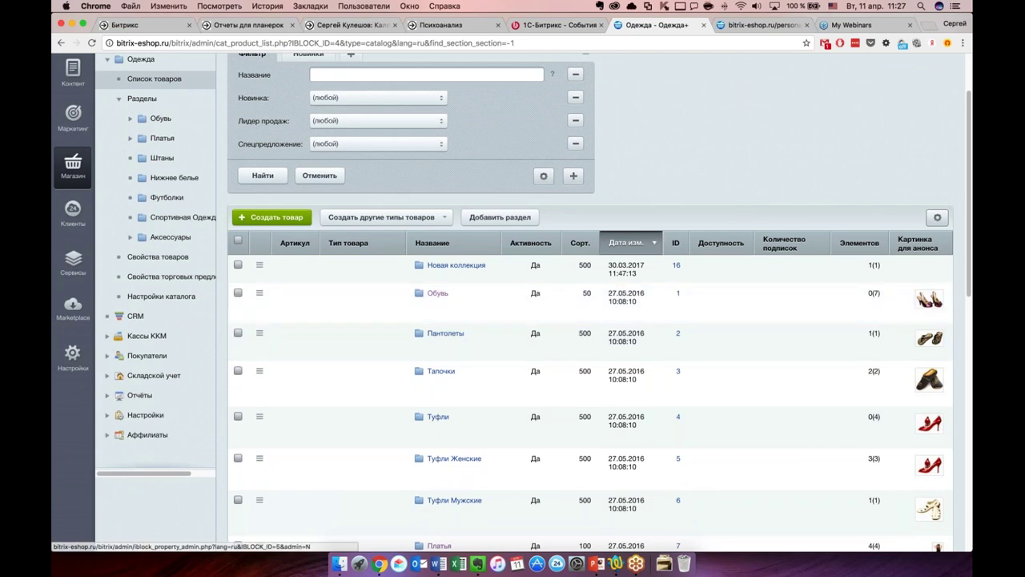
Review the product properties and the trade offer properties of the "Одежда" catalog, and collapse the catalog tree
click(165, 262)
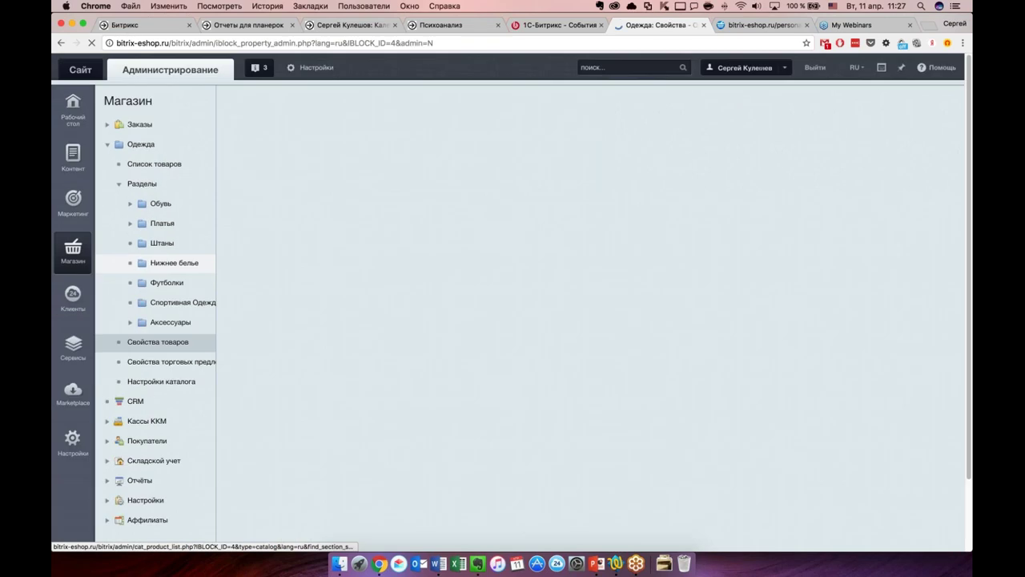
scroll(496, 350, down, 2)
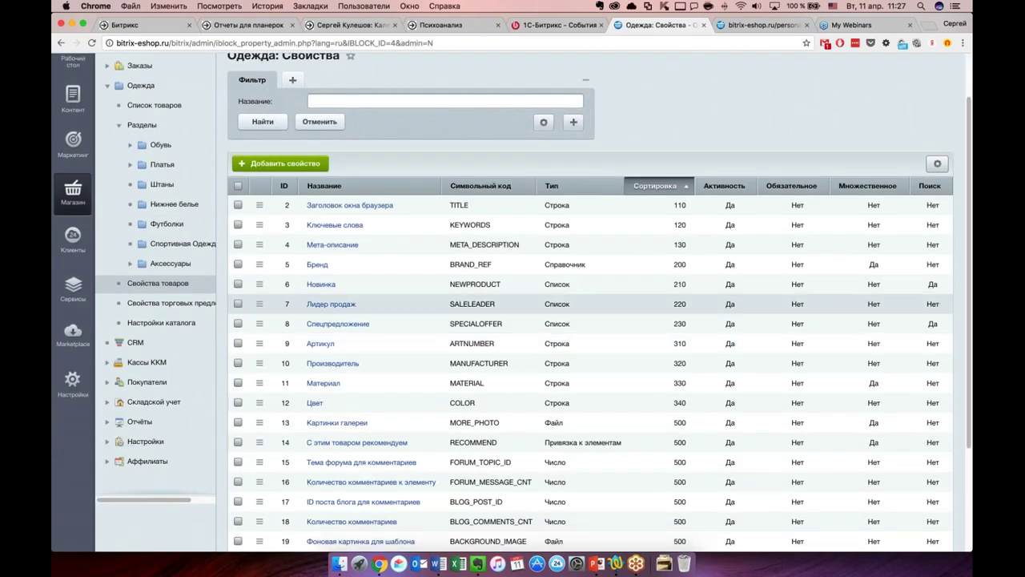
click(171, 305)
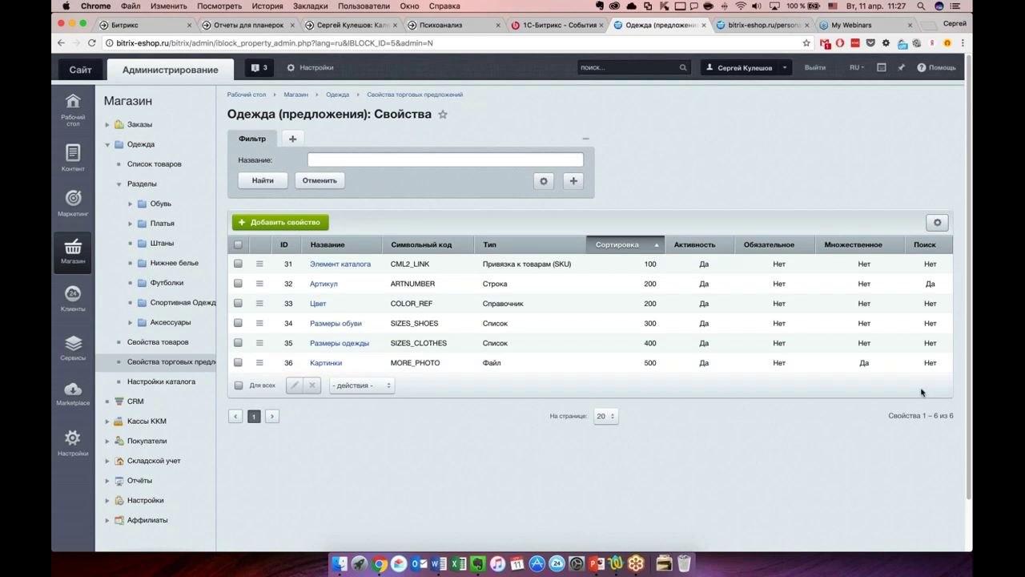
scroll(160, 305, down, 1)
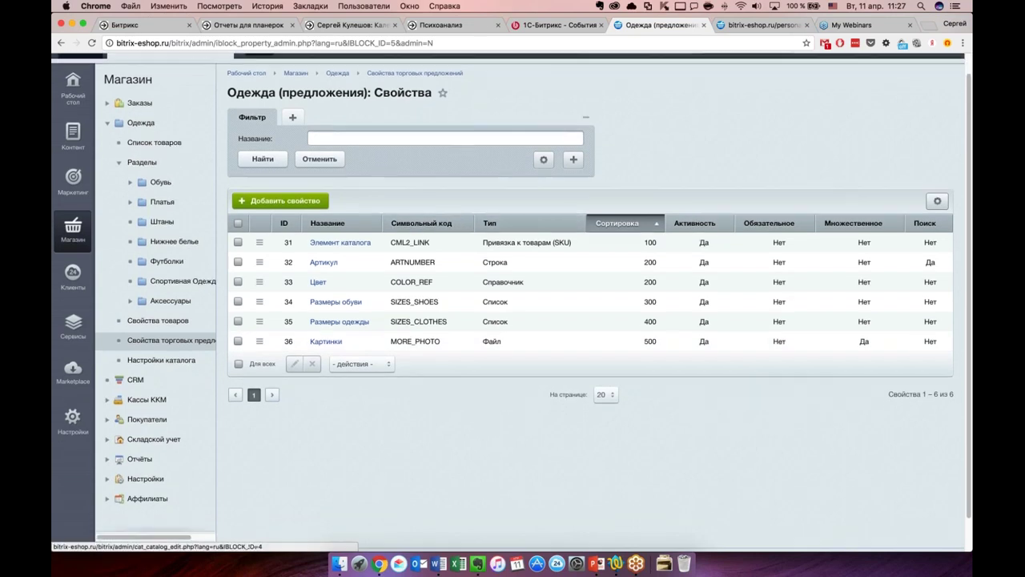
click(118, 162)
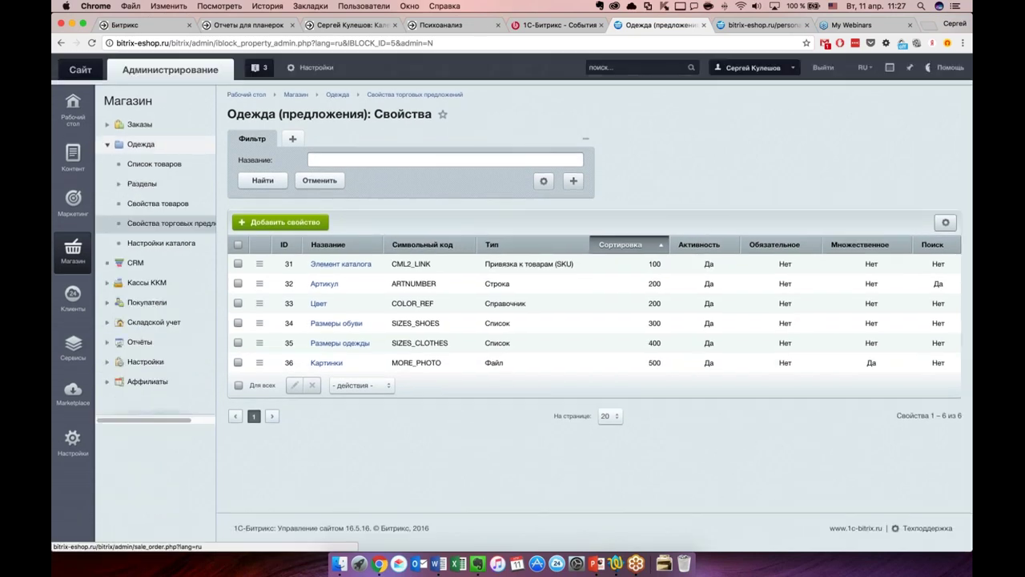
click(107, 148)
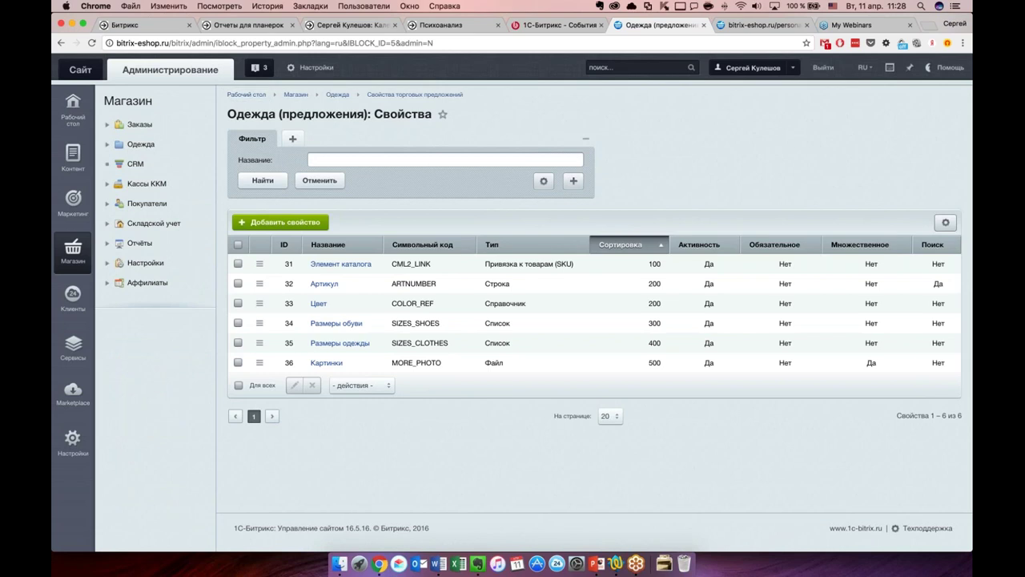
Switch to the storefront, open its home page, and look through the products under "Тренды сезона"
click(760, 25)
click(281, 103)
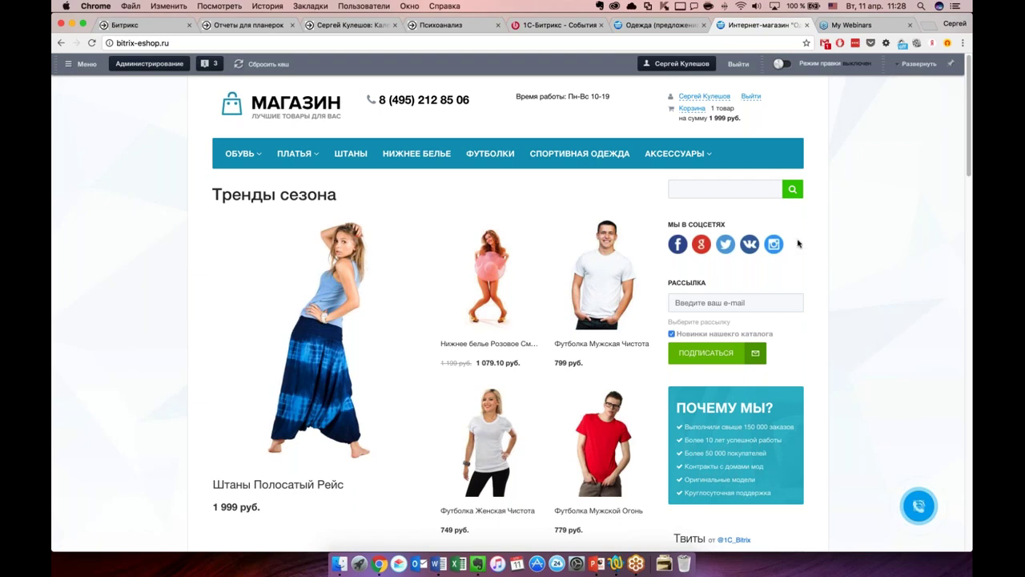
scroll(558, 326, down, 5)
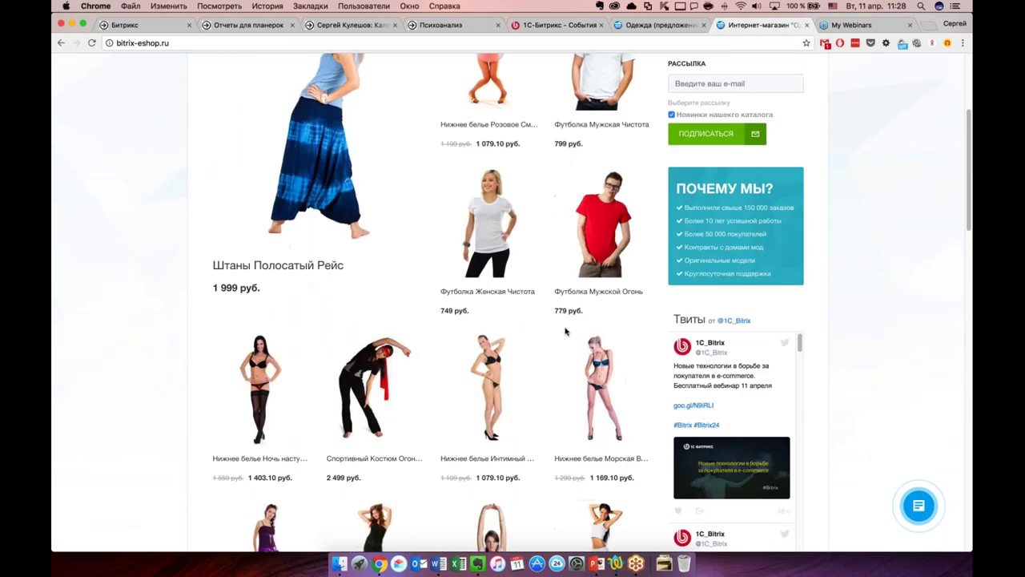
scroll(566, 330, down, 5)
scroll(547, 354, down, 1)
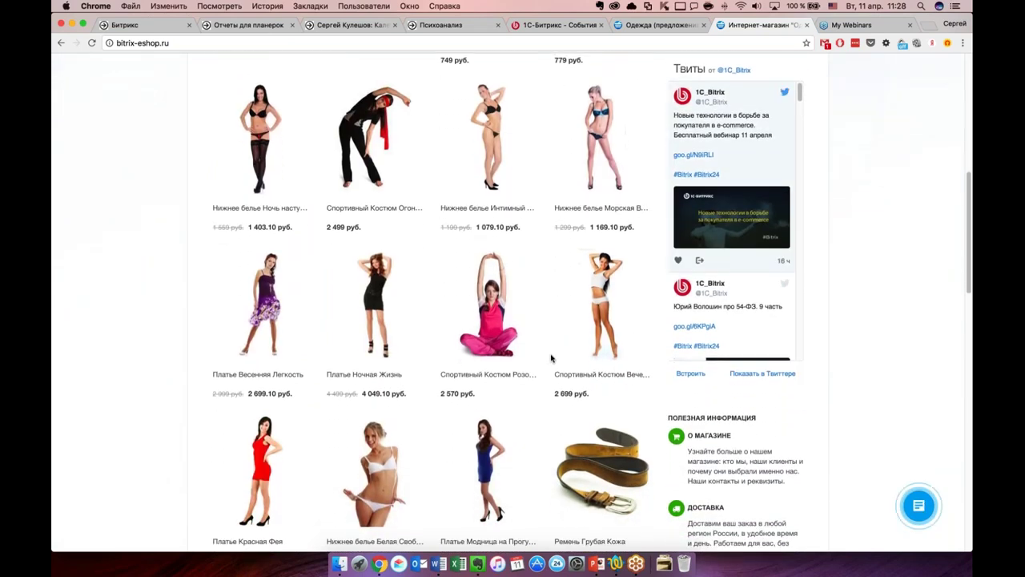
scroll(551, 358, down, 3)
scroll(547, 362, up, 10)
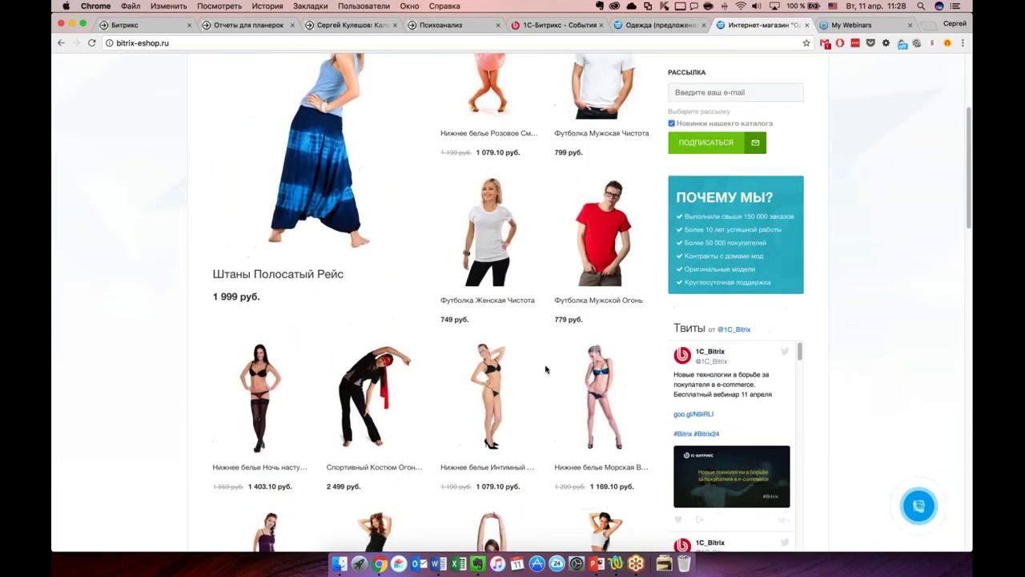
scroll(546, 369, up, 5)
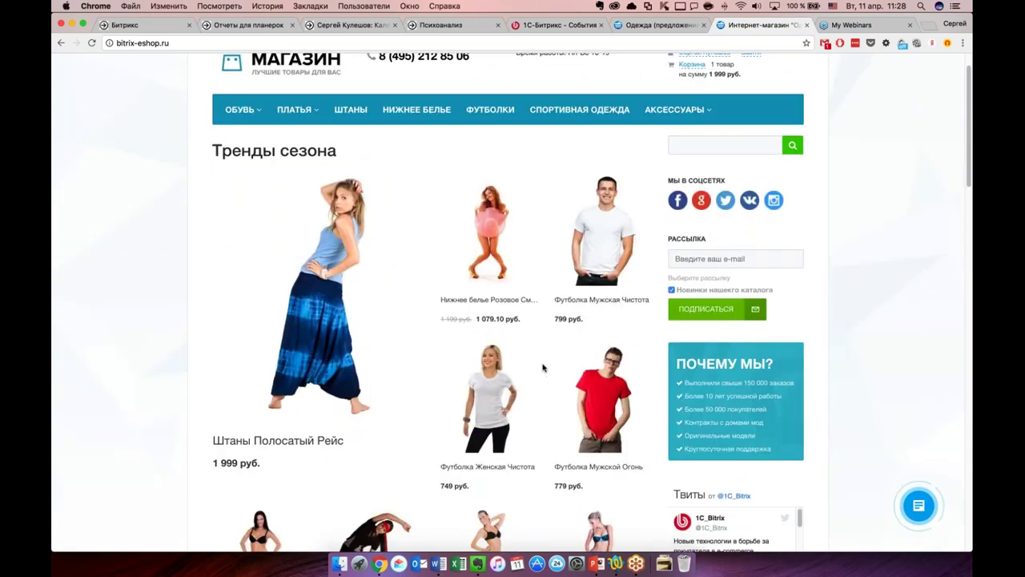
scroll(542, 368, down, 5)
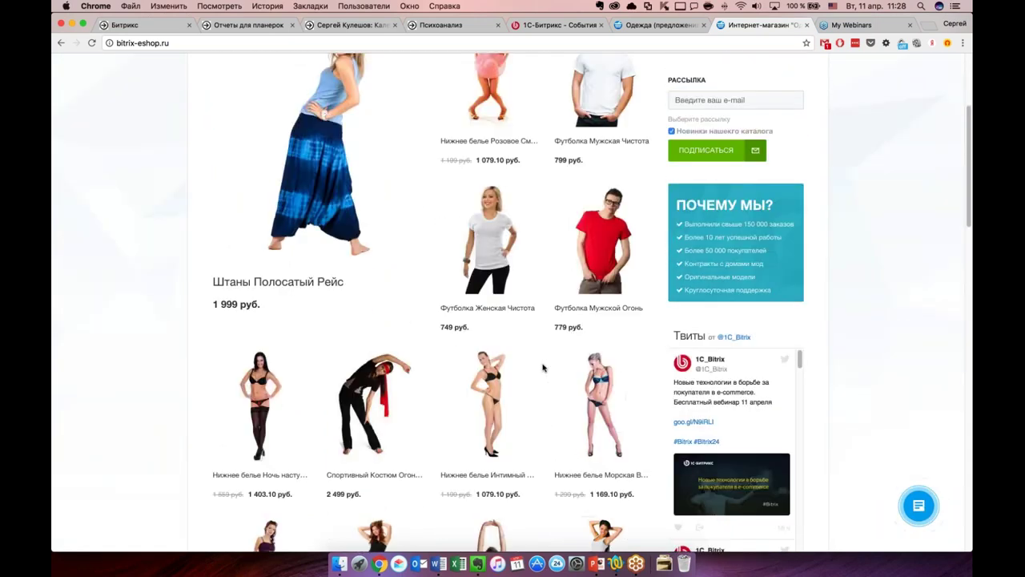
scroll(542, 367, down, 3)
scroll(543, 368, up, 8)
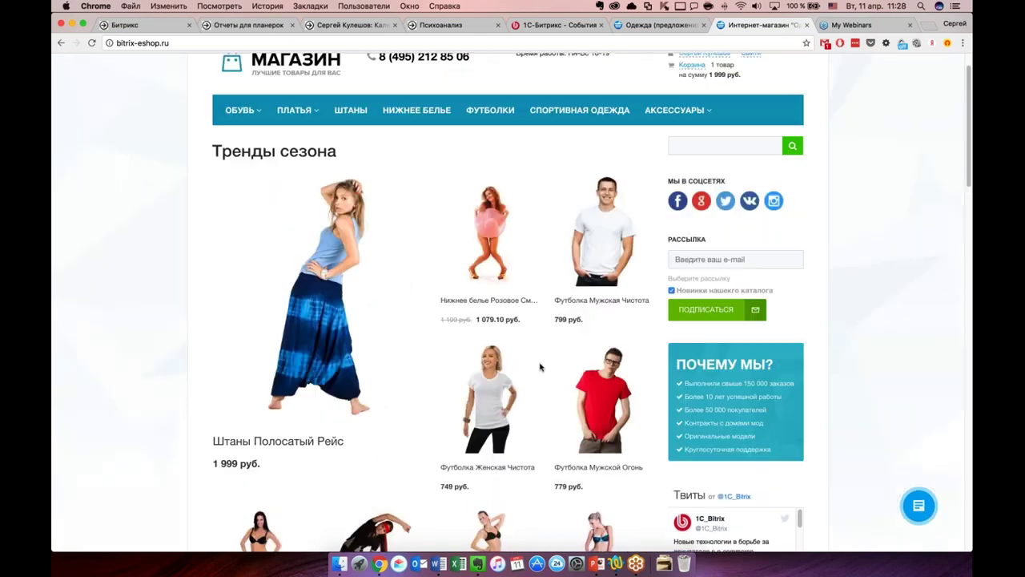
scroll(540, 366, up, 1)
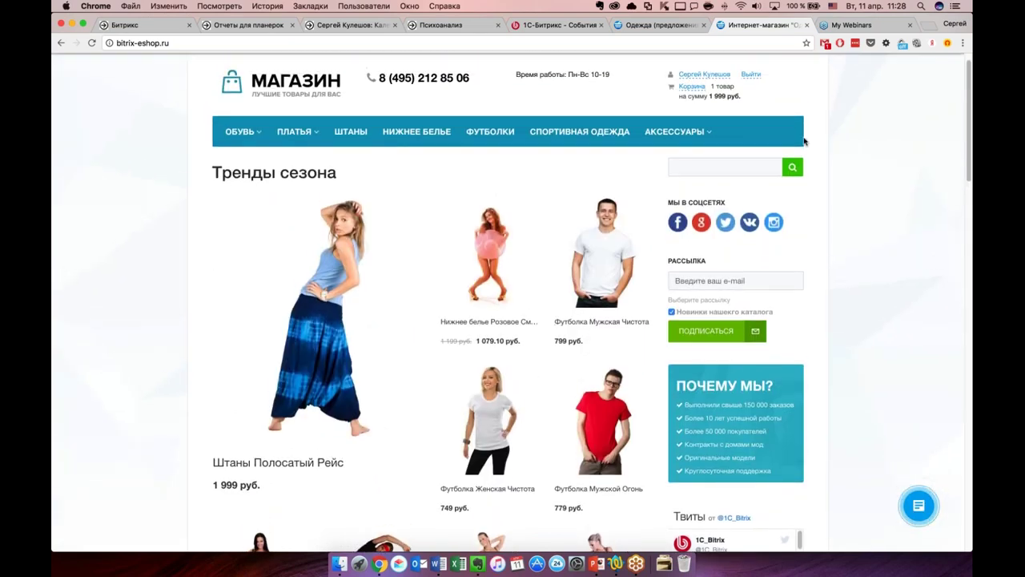
Turn on edit mode for the store's home page and look through its product rows
click(784, 63)
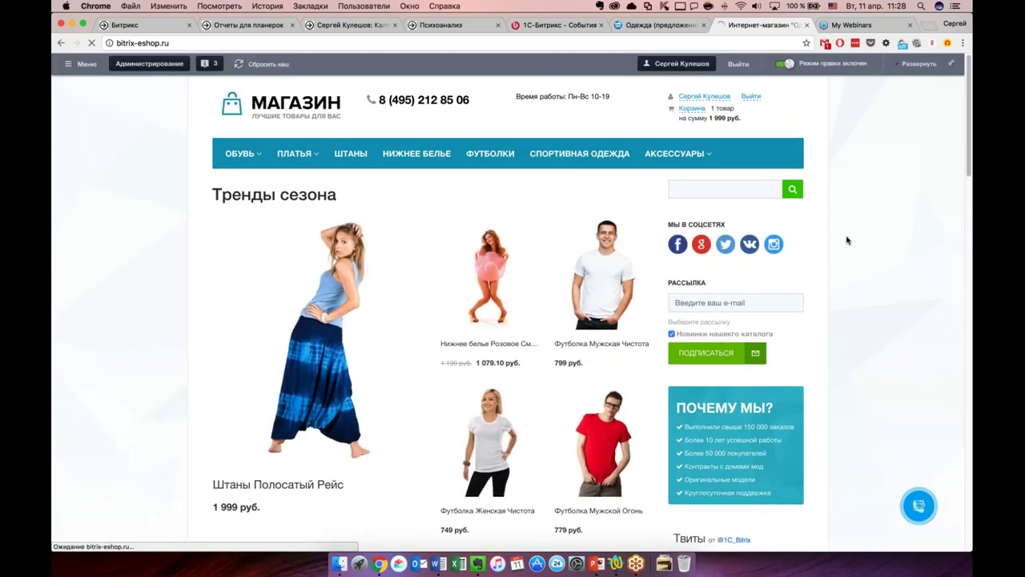
scroll(827, 252, down, 2)
scroll(827, 252, down, 3)
scroll(827, 252, up, 4)
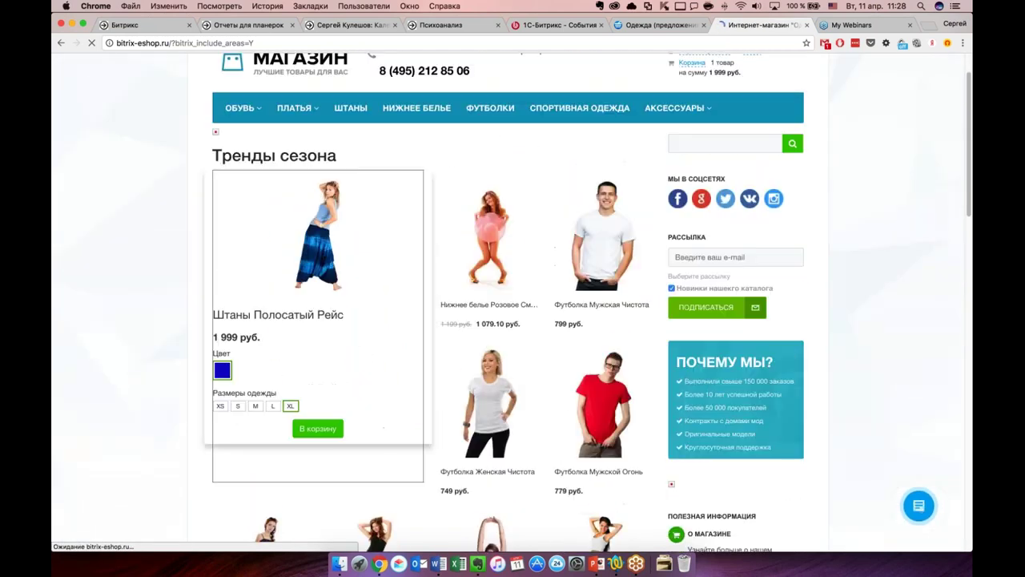
scroll(130, 320, down, 2)
scroll(130, 321, down, 7)
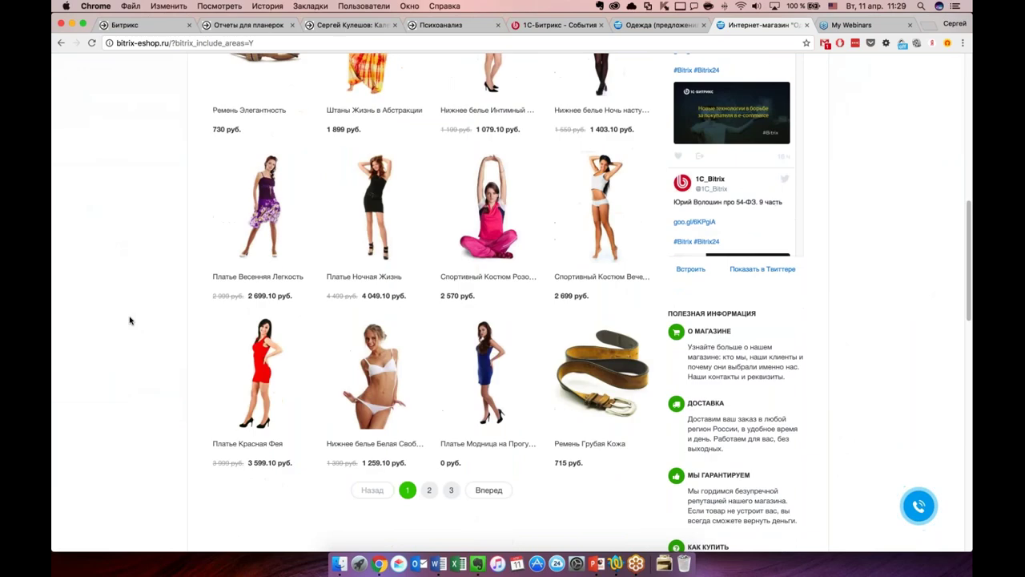
scroll(130, 320, up, 5)
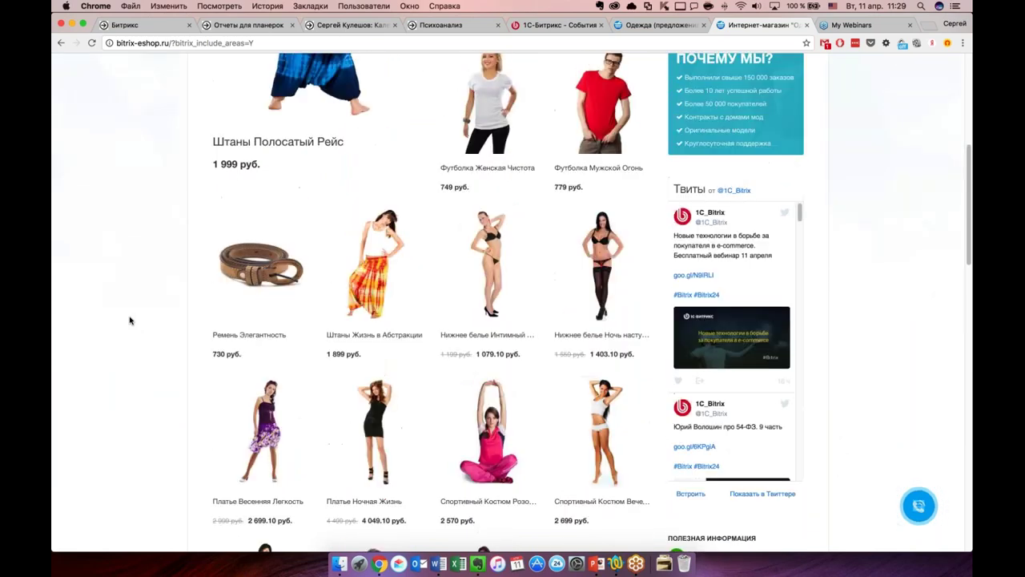
scroll(130, 320, up, 1)
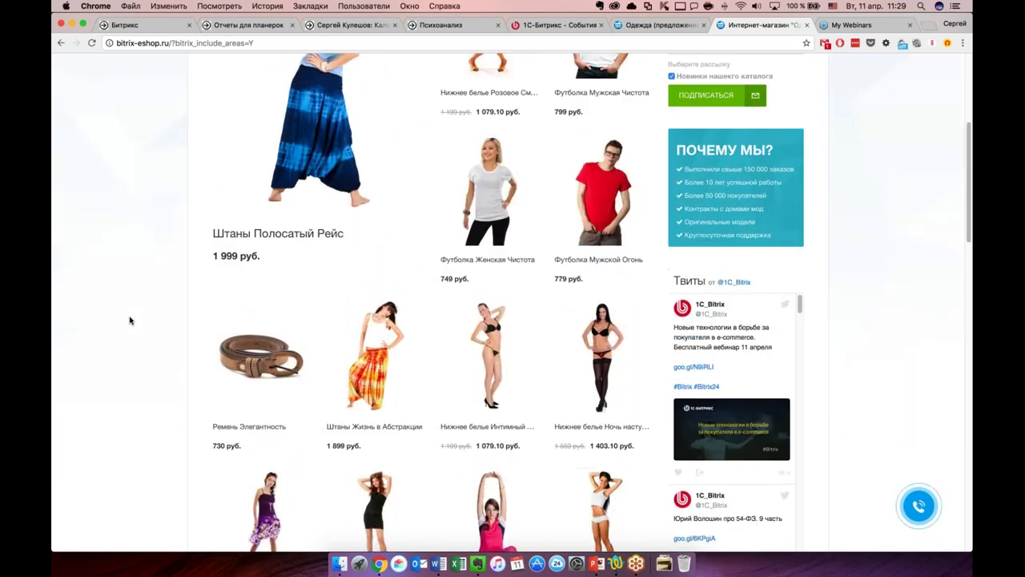
scroll(130, 320, up, 1)
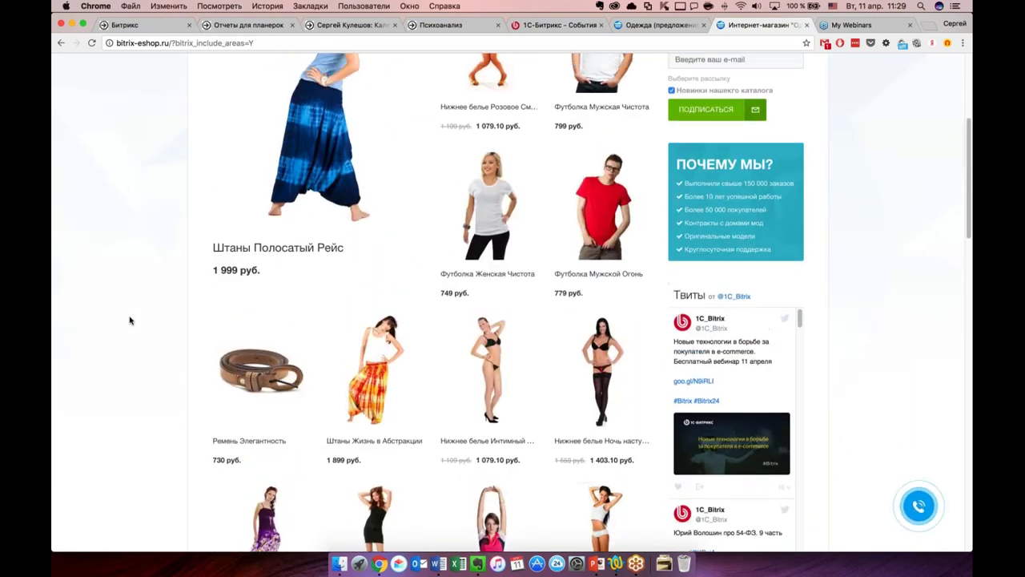
scroll(129, 321, up, 2)
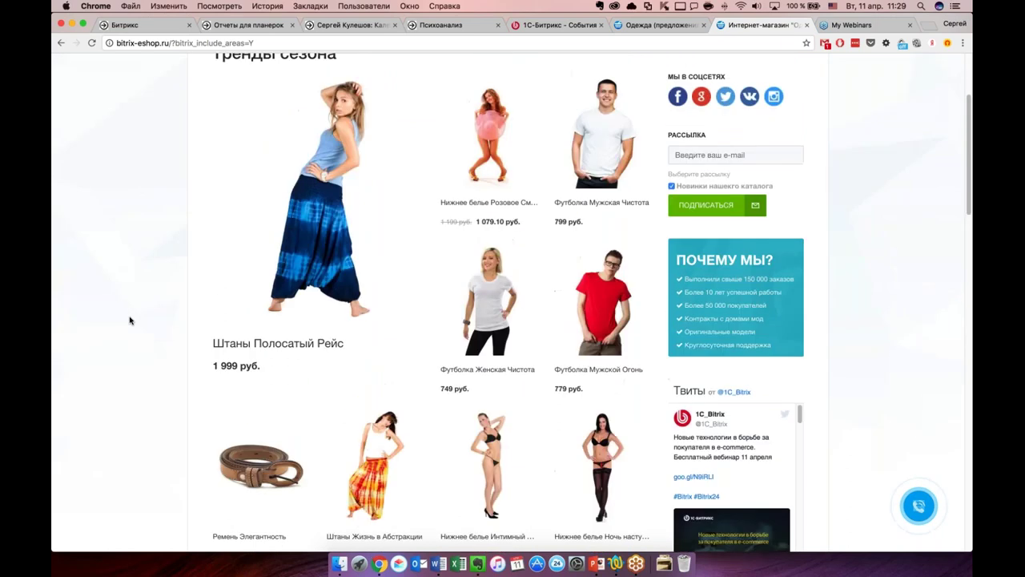
scroll(129, 320, up, 1)
Open the parameters of the "Элементы раздела" component and go to "Вариант отображения товаров" in the "Внешний вид" settings
mouse_move(469, 177)
click(520, 139)
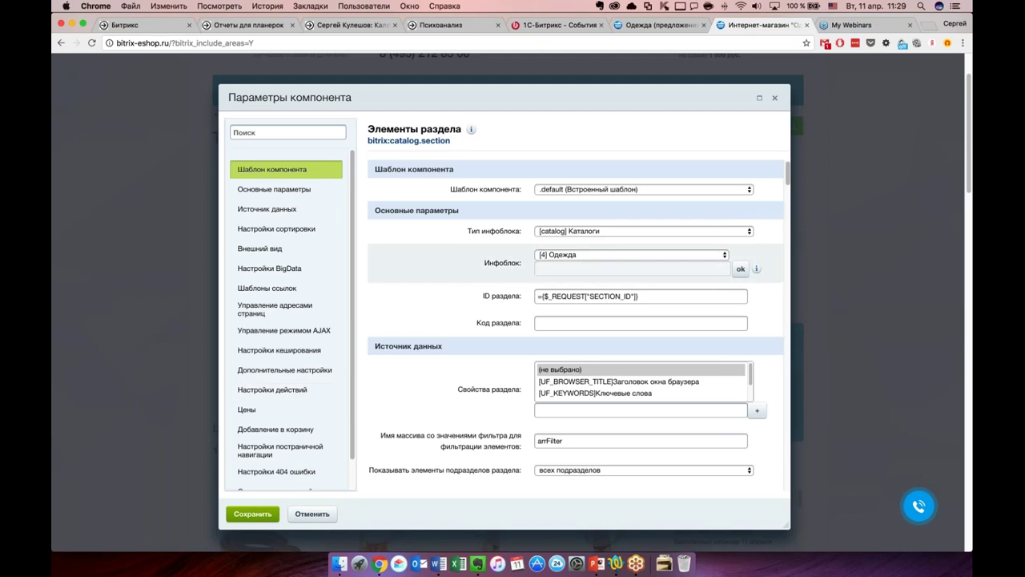
click(282, 253)
scroll(575, 325, down, 1)
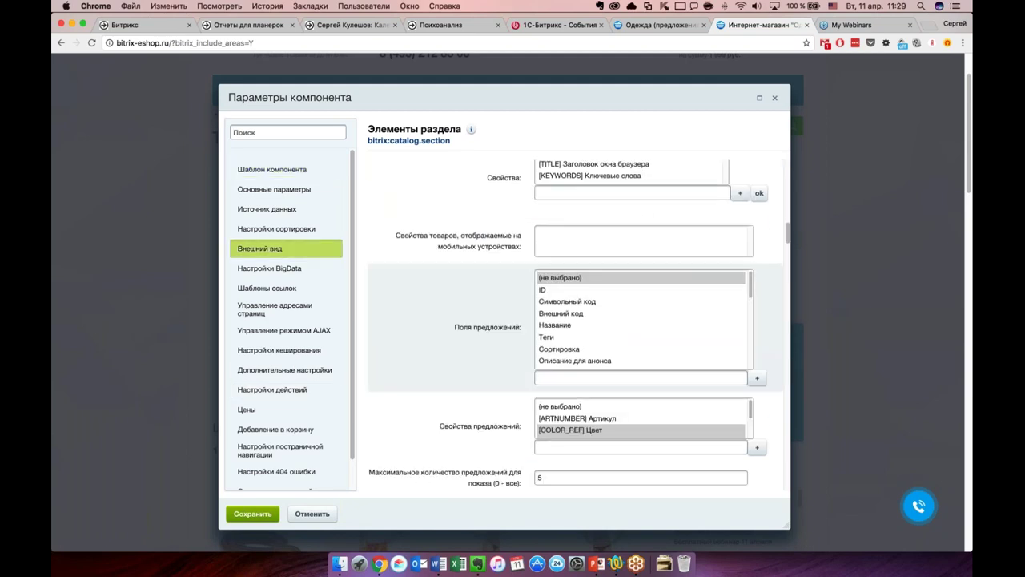
scroll(576, 325, down, 10)
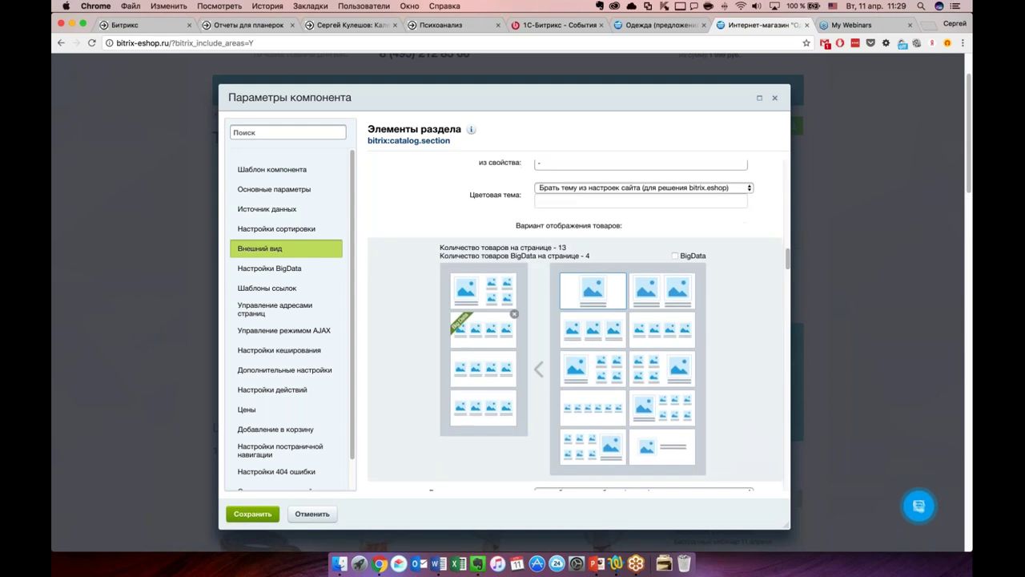
scroll(514, 316, down, 1)
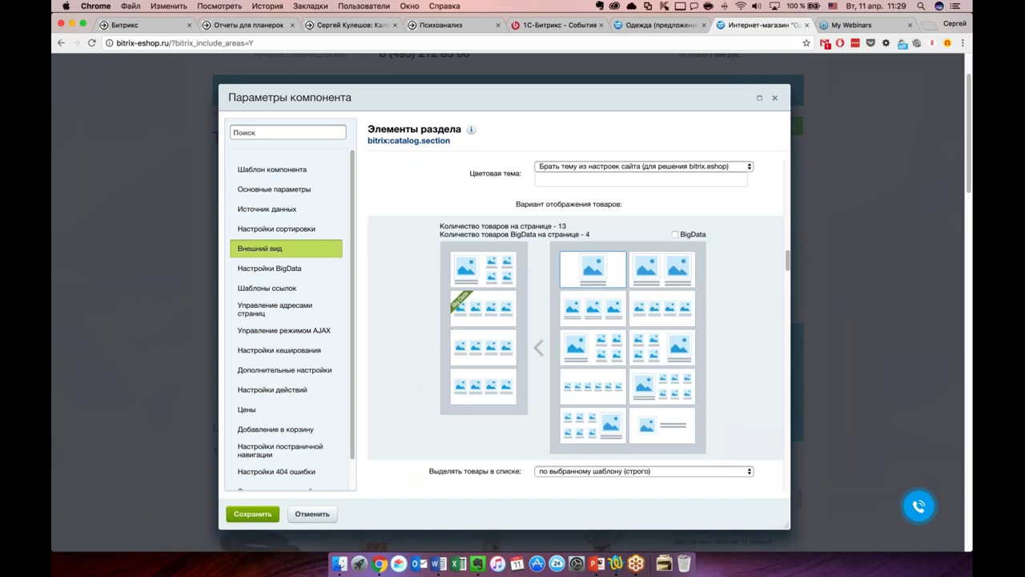
Remove the BigData row and the row with one large and four small products from the display layout
mouse_move(500, 281)
scroll(473, 276, down, 1)
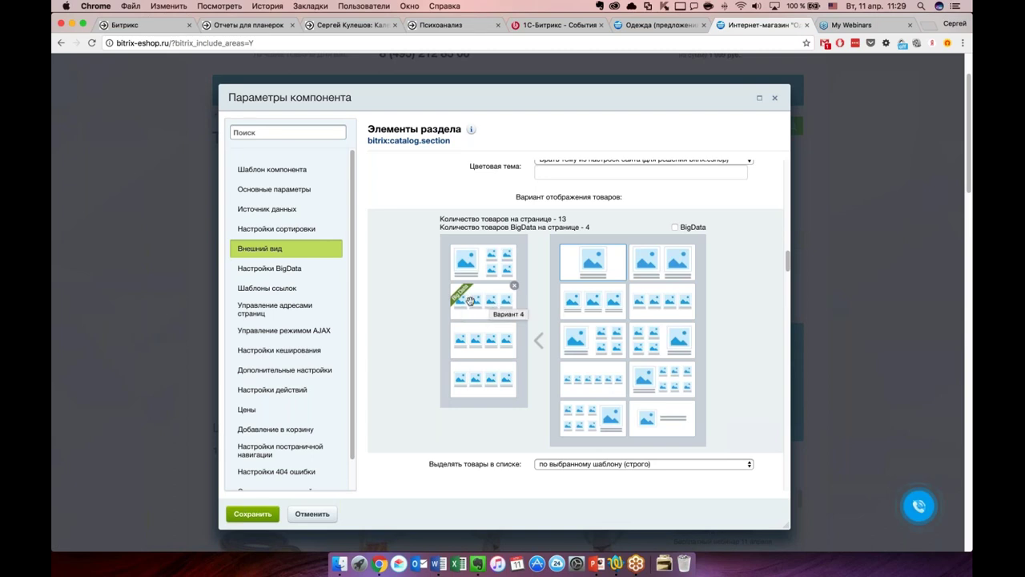
scroll(470, 300, down, 1)
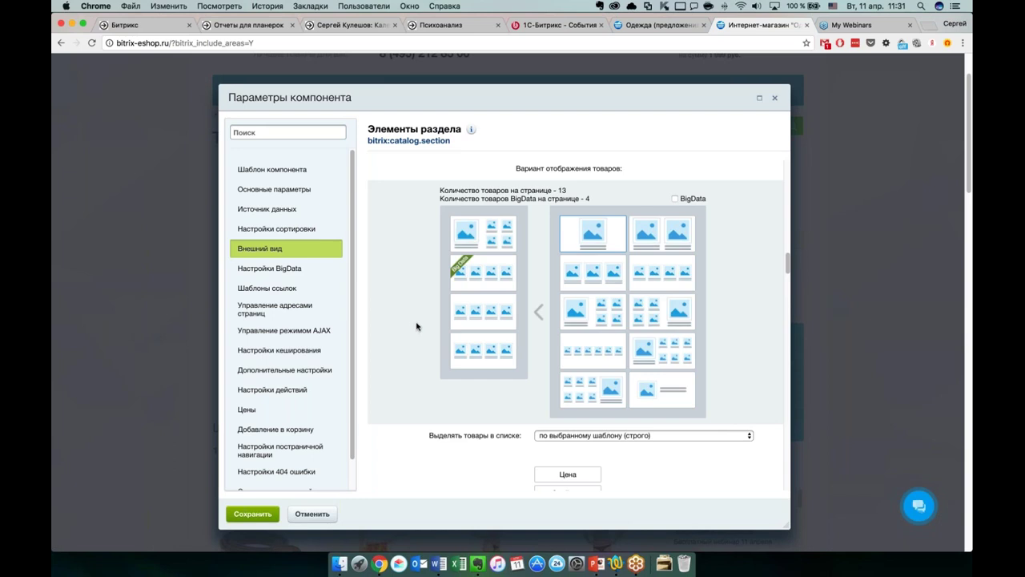
scroll(416, 325, down, 1)
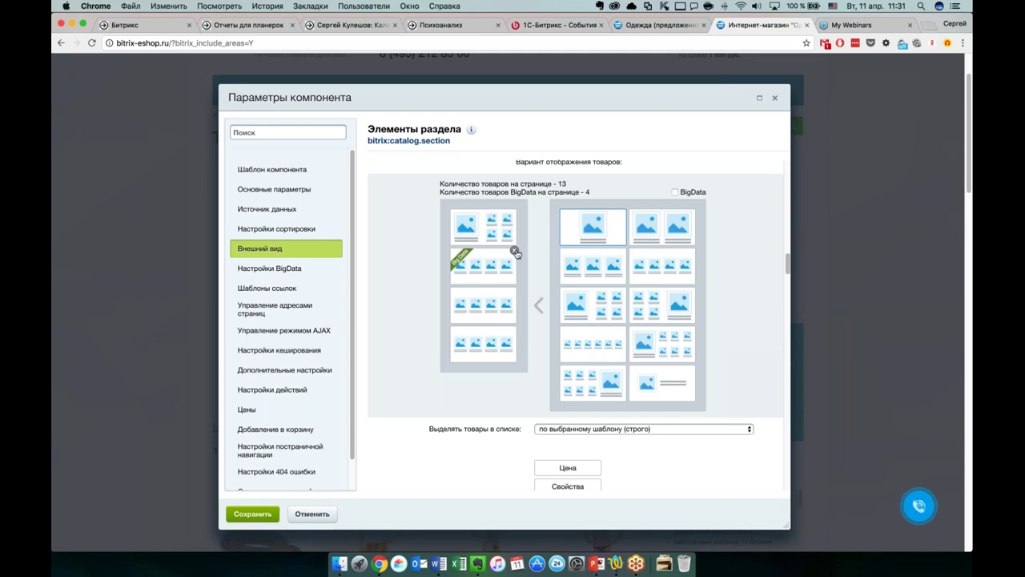
click(515, 250)
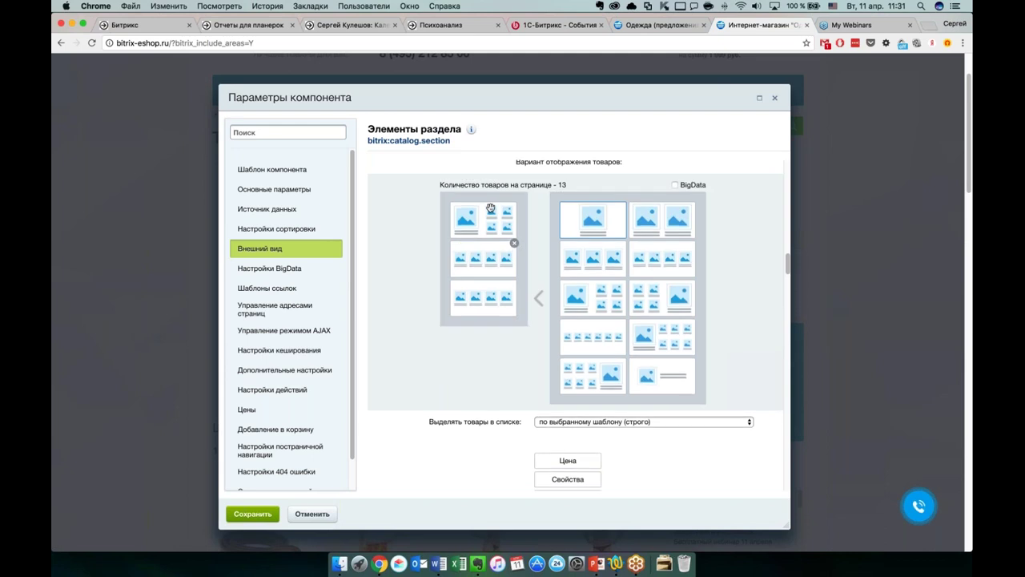
click(514, 204)
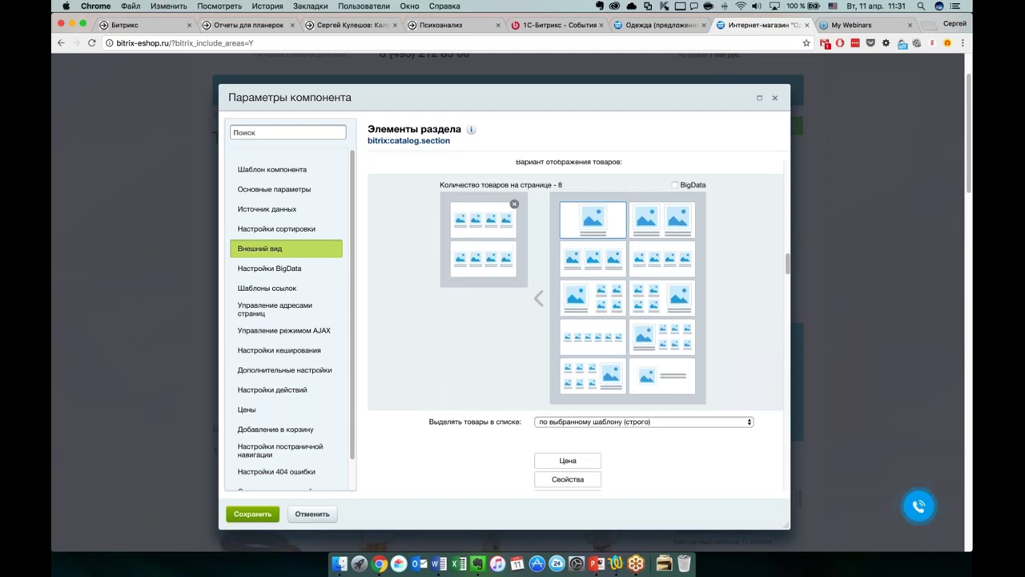
Add a three-product row at the start of the display layout and a six-product BigData row directly below it
click(592, 257)
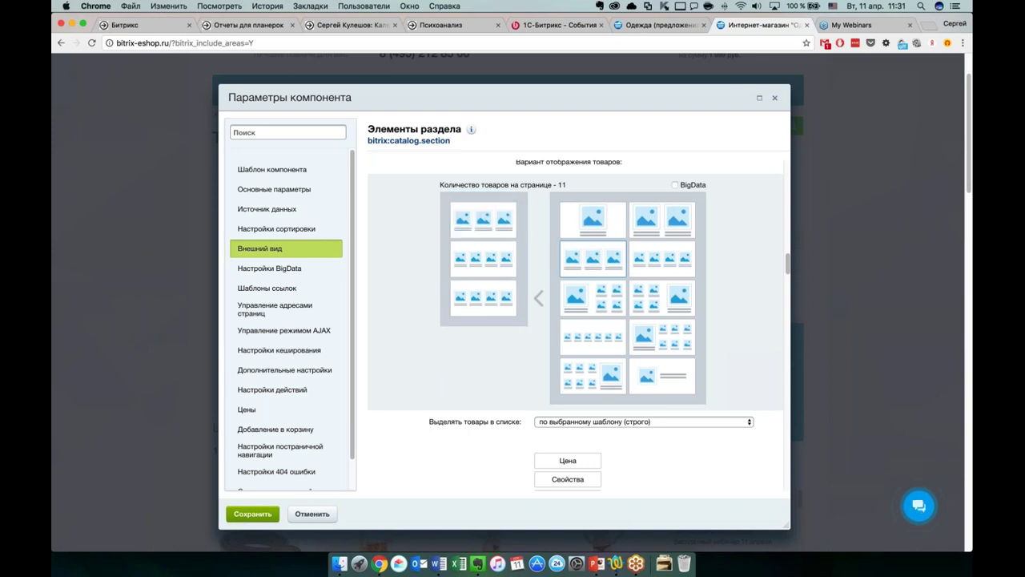
click(675, 184)
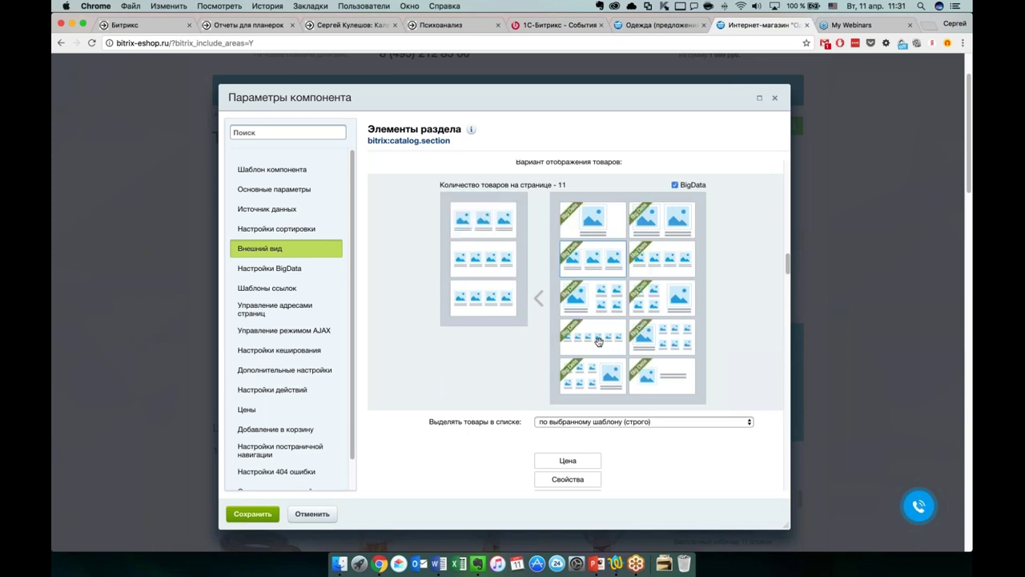
drag(589, 344, 484, 276)
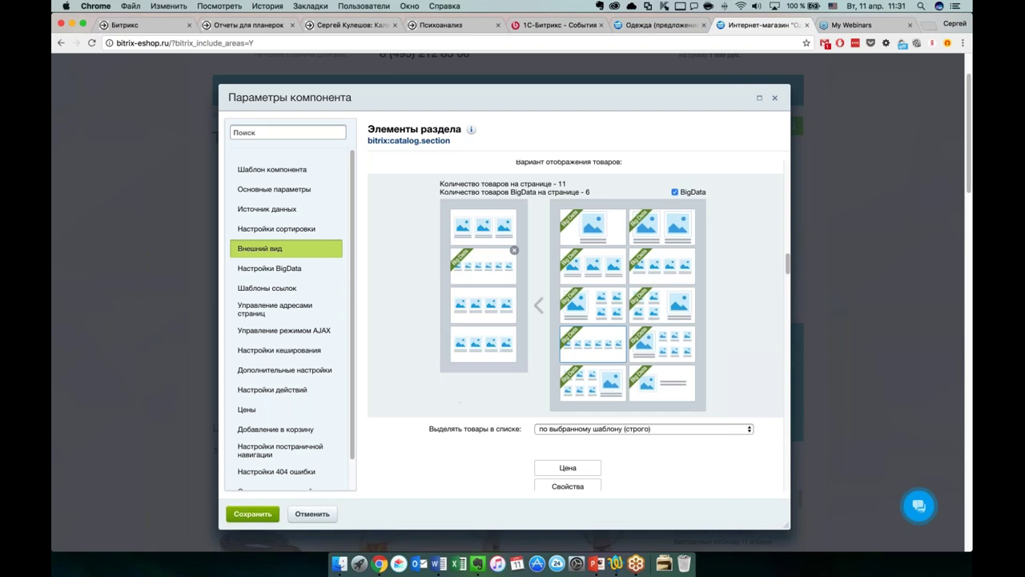
Choose "Персональные рекомендации" as the recommendation type in the BigData settings and save the component parameters
scroll(452, 415, down, 5)
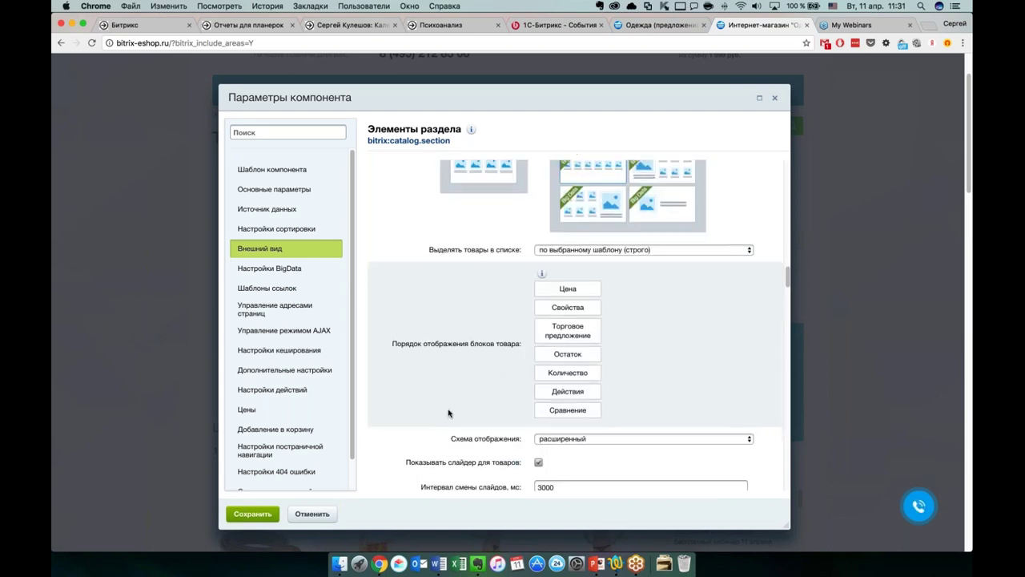
scroll(448, 413, down, 1)
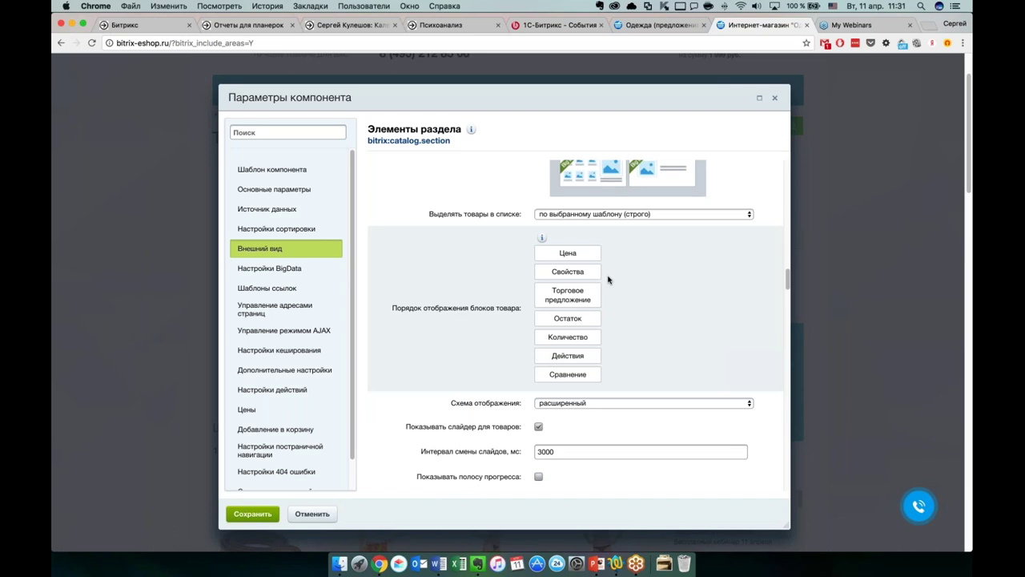
scroll(616, 279, down, 1)
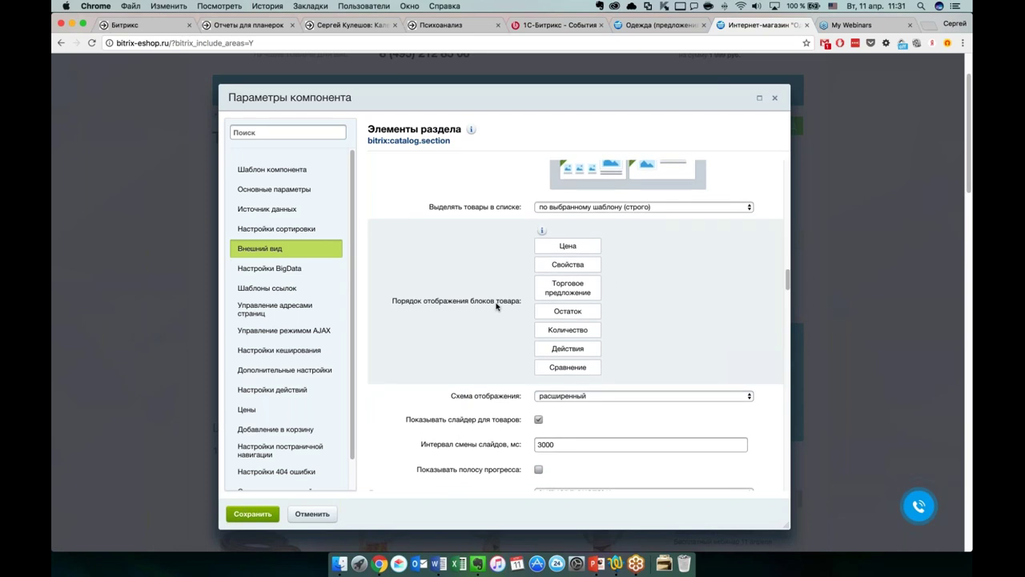
scroll(449, 380, down, 1)
scroll(449, 380, down, 8)
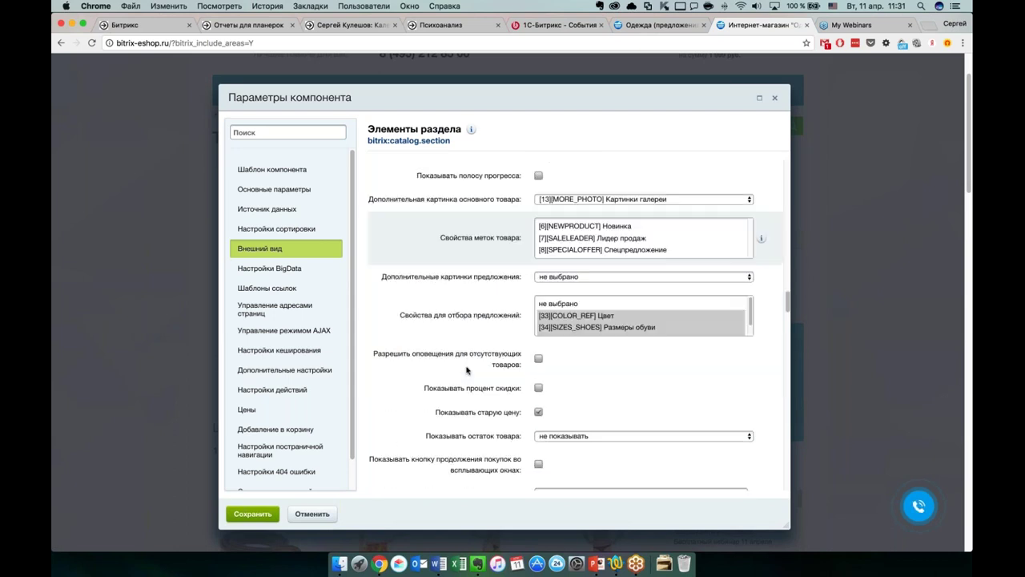
scroll(467, 370, down, 4)
scroll(467, 370, down, 10)
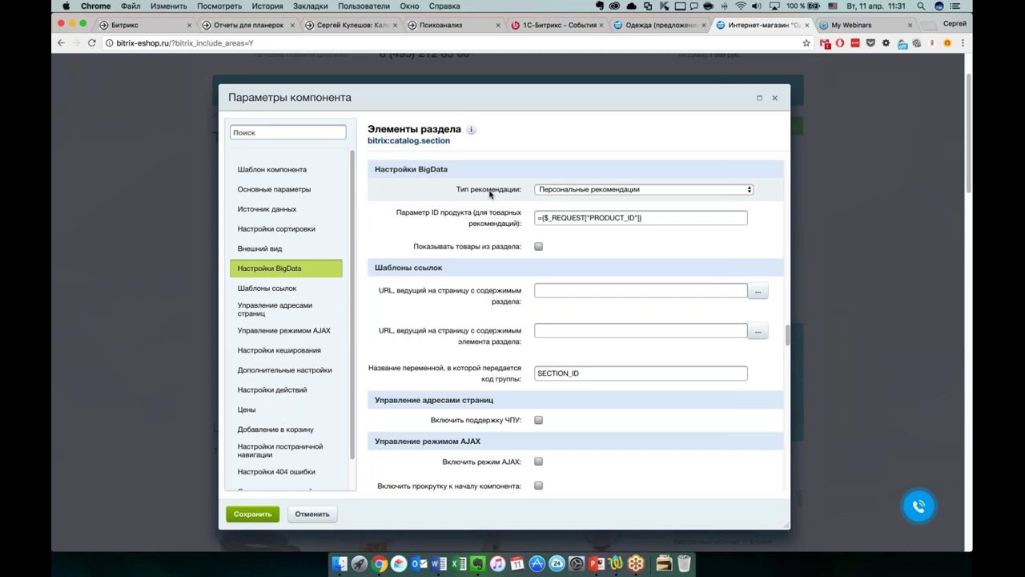
click(718, 193)
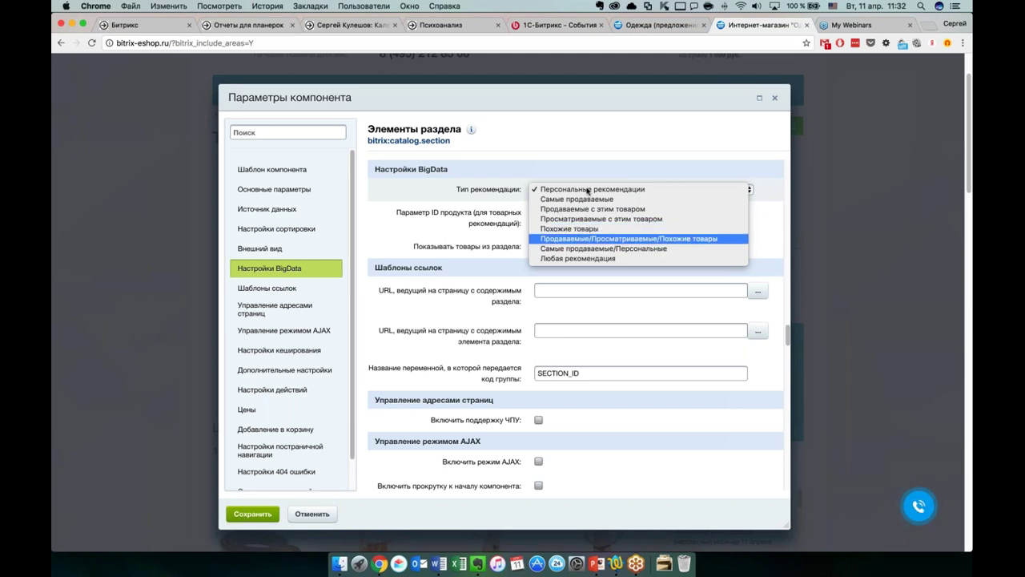
click(621, 189)
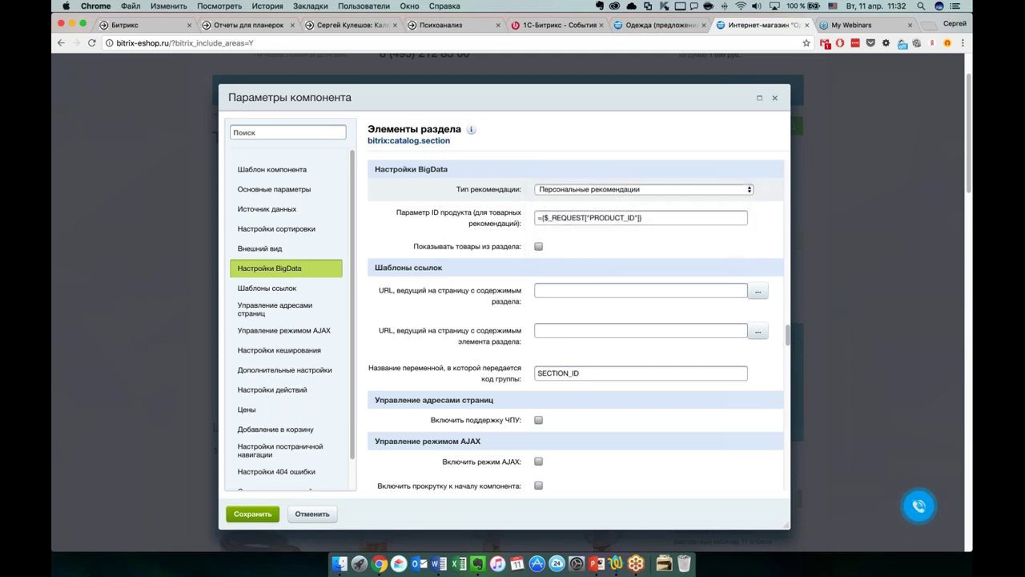
click(252, 513)
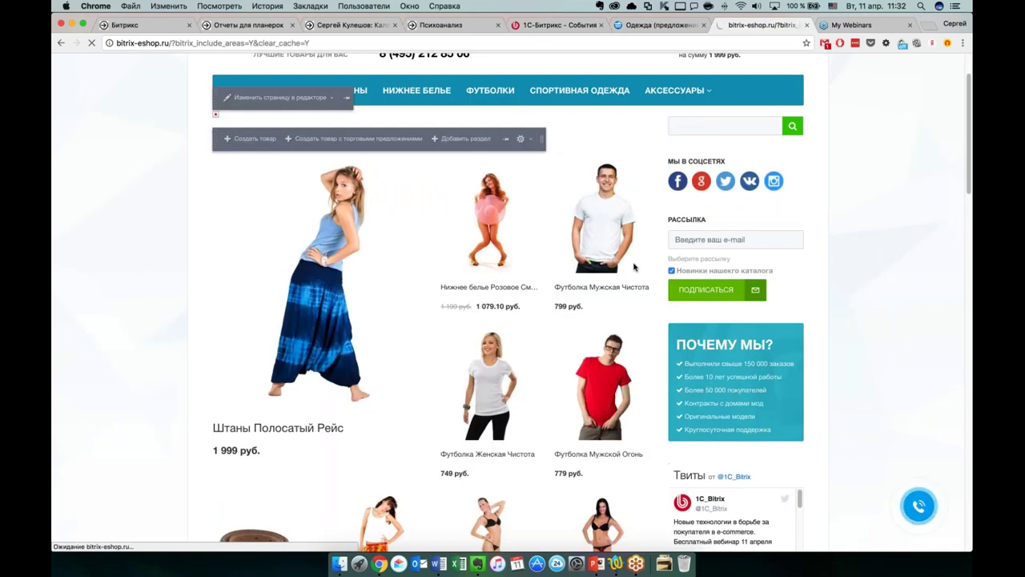
Examine the rearranged product rows under "Тренды сезона" on the home page, including the six-product BigData row
scroll(582, 320, down, 5)
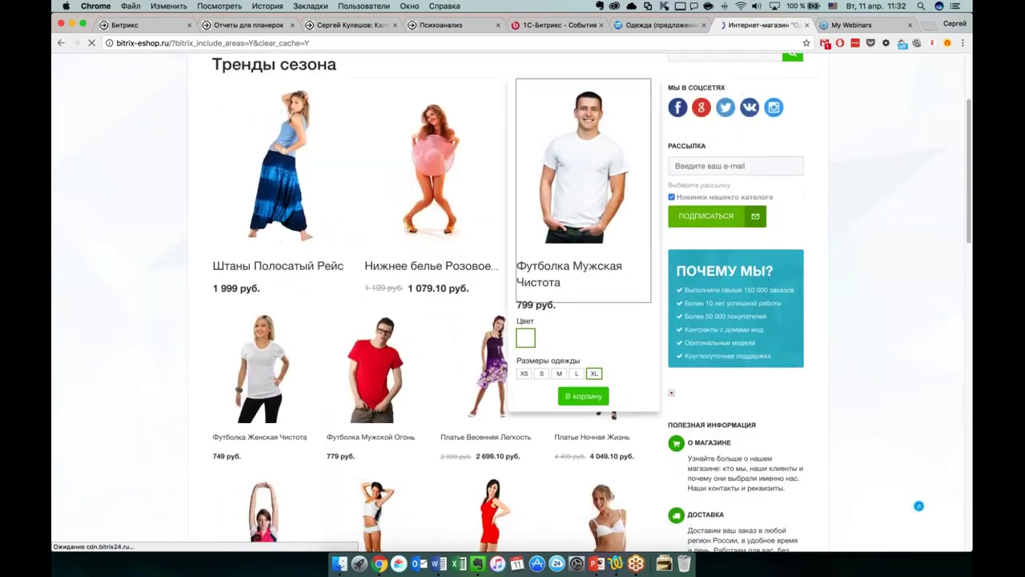
scroll(561, 280, up, 3)
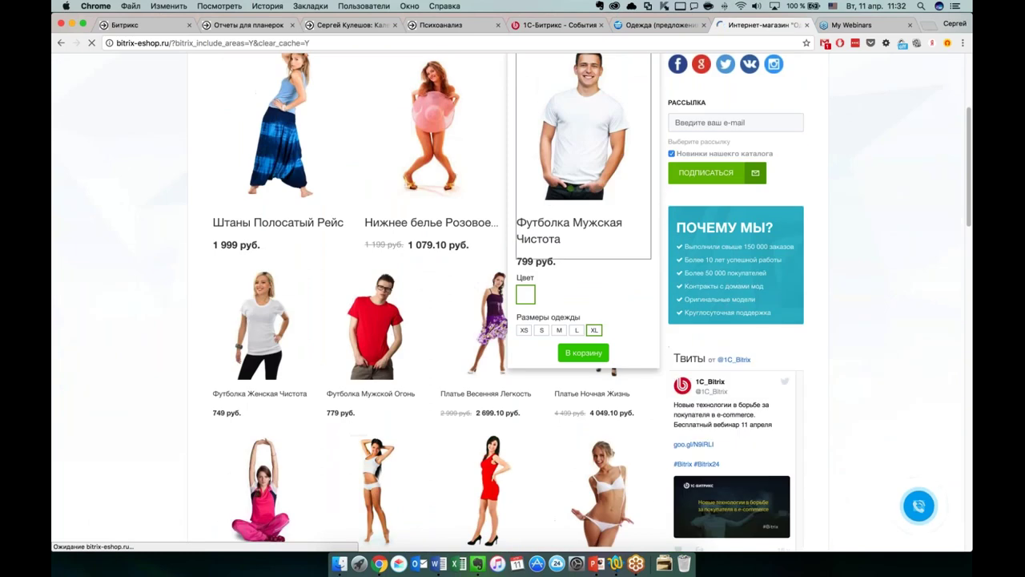
mouse_move(277, 386)
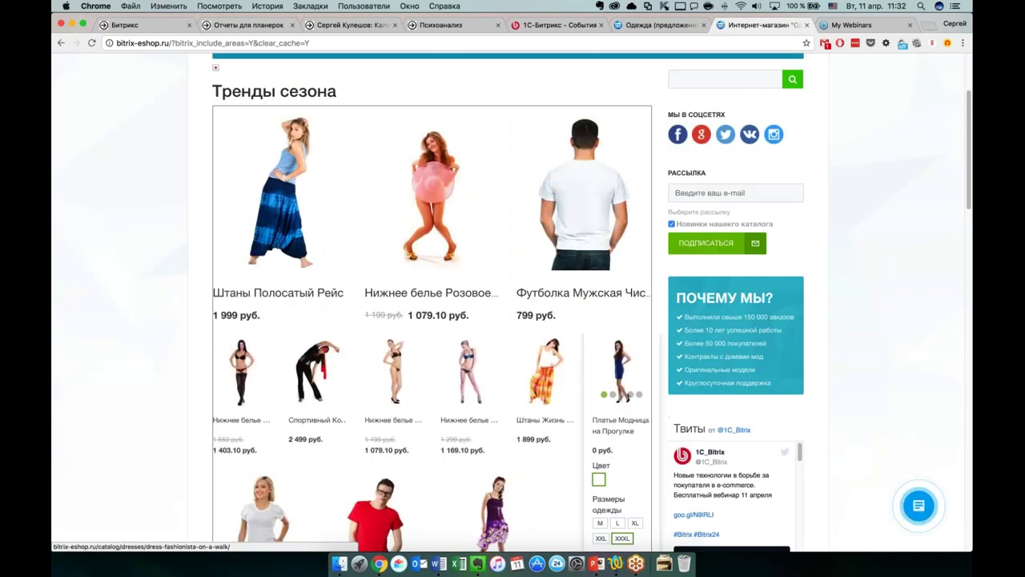
scroll(165, 384, down, 2)
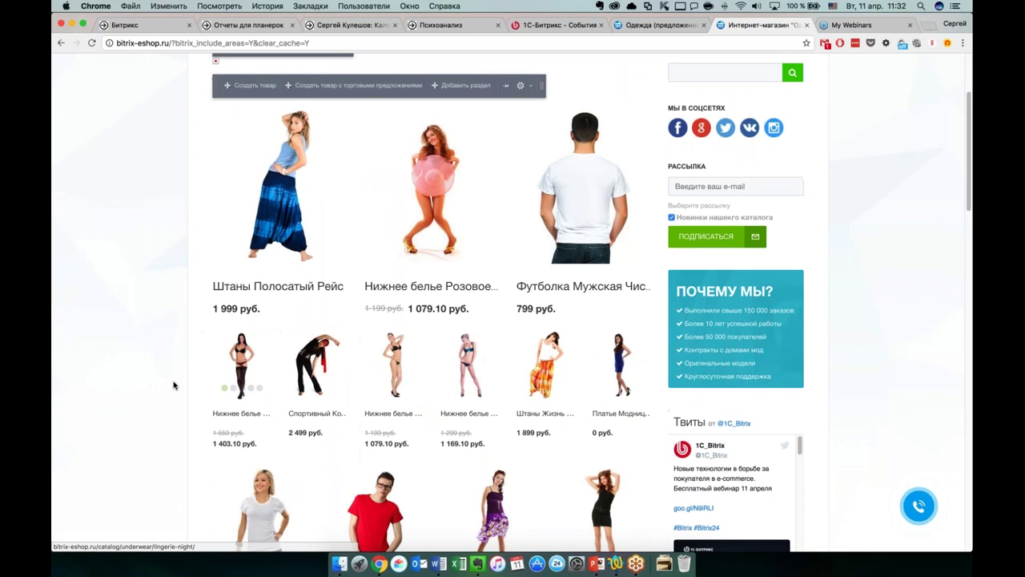
scroll(160, 384, down, 1)
mouse_move(508, 415)
mouse_move(545, 309)
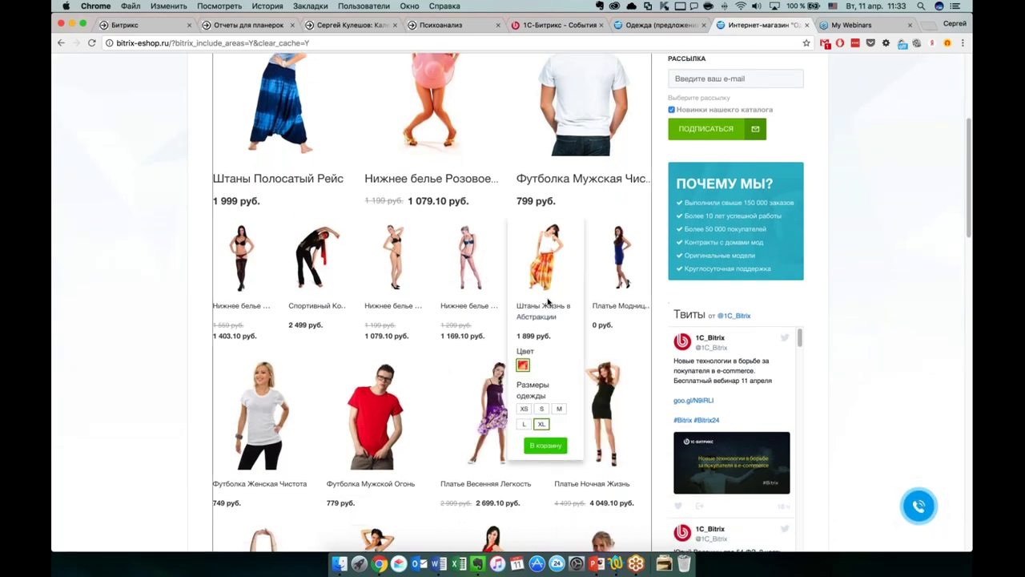
scroll(548, 301, down, 2)
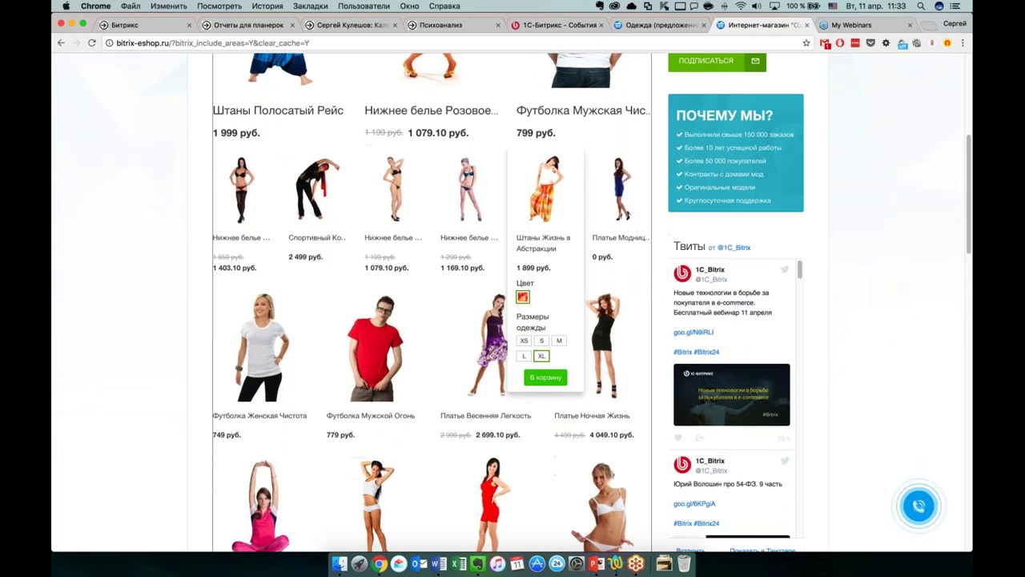
mouse_move(244, 335)
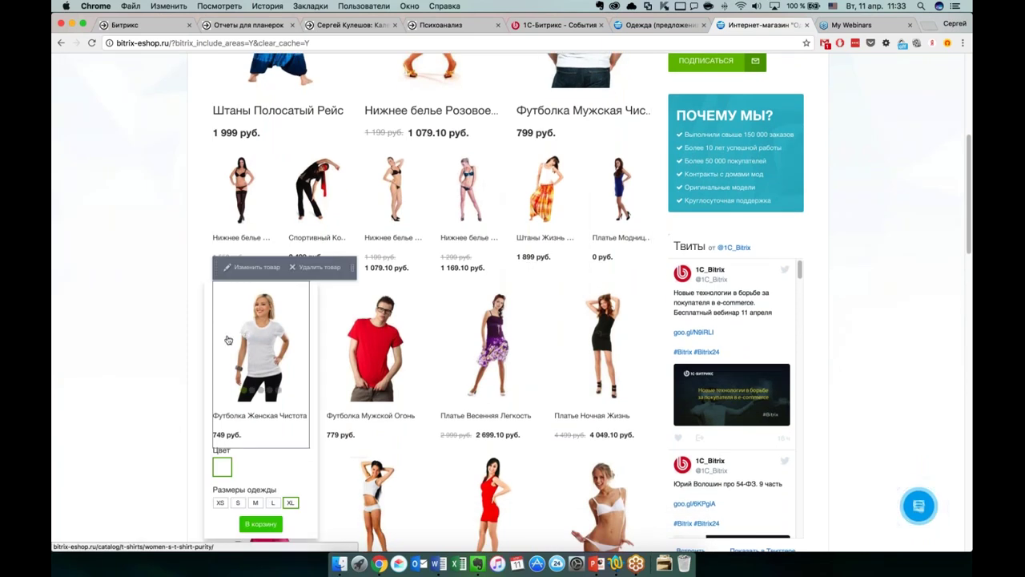
scroll(244, 335, down, 1)
scroll(153, 336, down, 3)
scroll(149, 332, up, 5)
scroll(149, 333, up, 1)
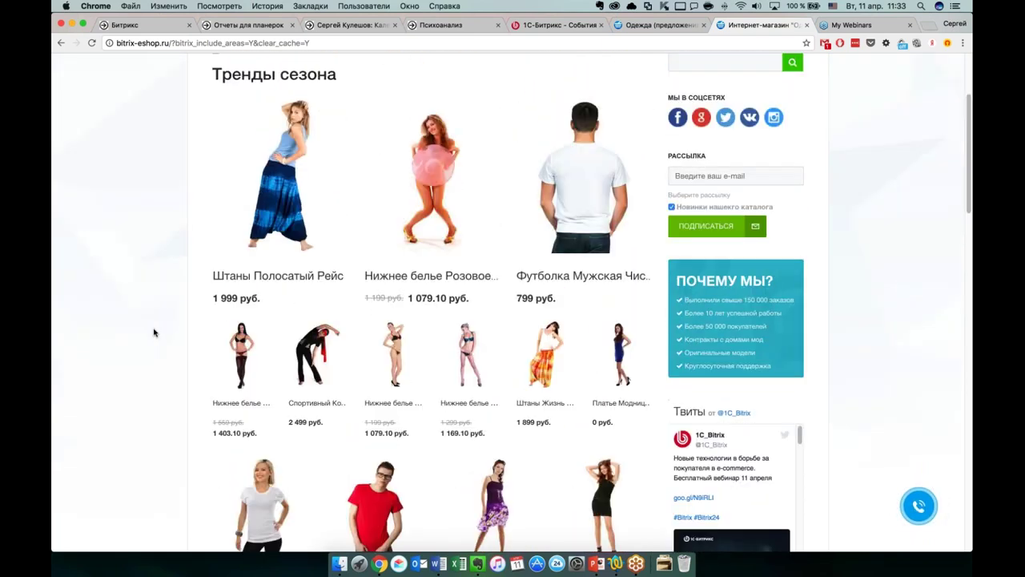
Buy "Спортивный Костюм Огонь в Ночи" from the home page's BigData row and check the cart contents
click(321, 367)
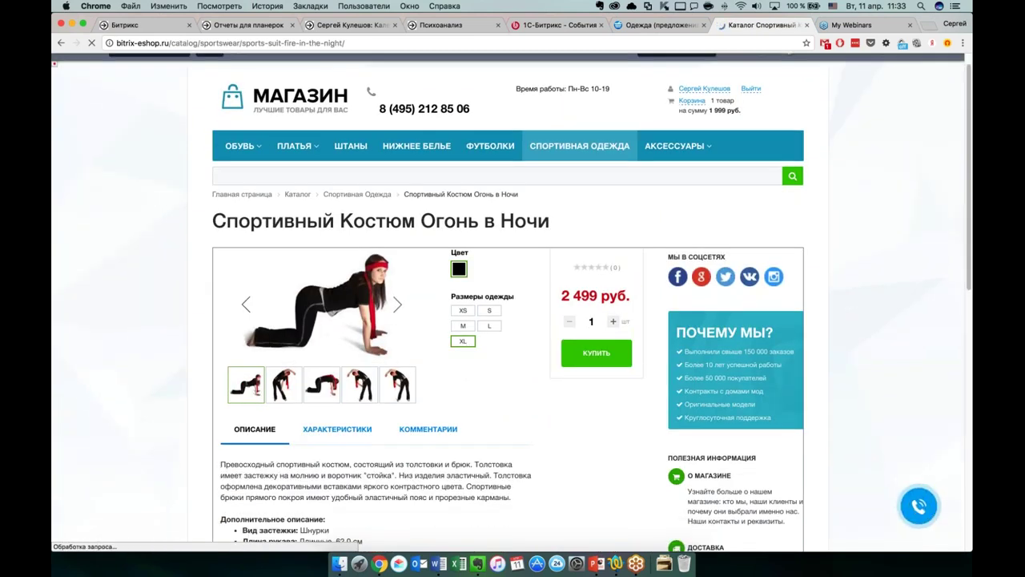
click(580, 365)
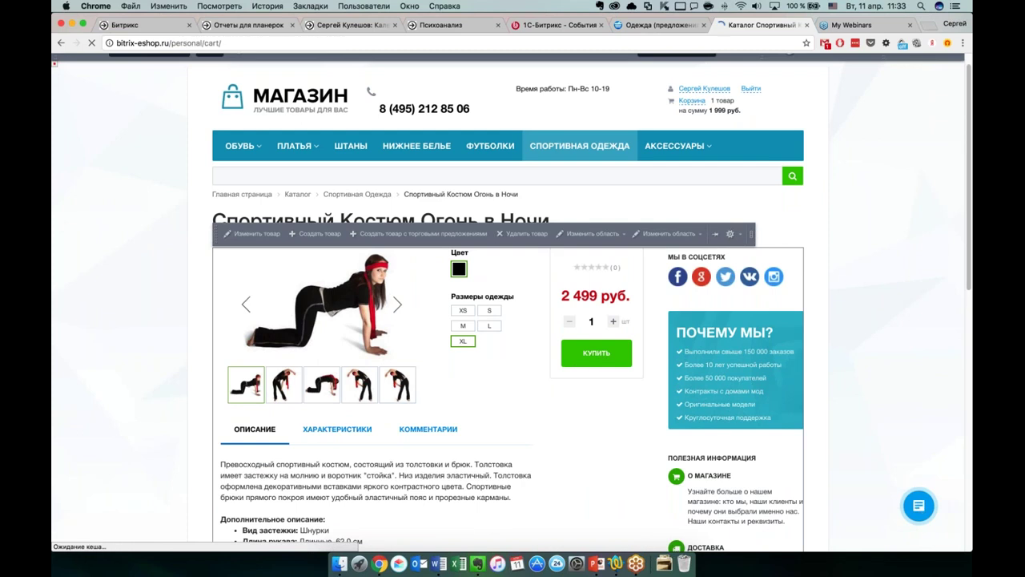
scroll(566, 345, down, 1)
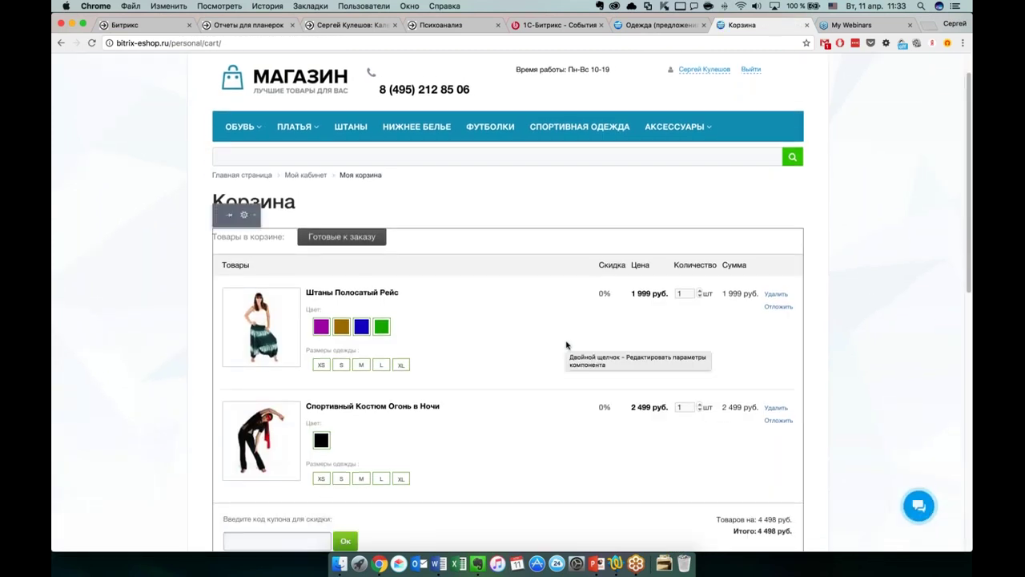
scroll(478, 343, down, 3)
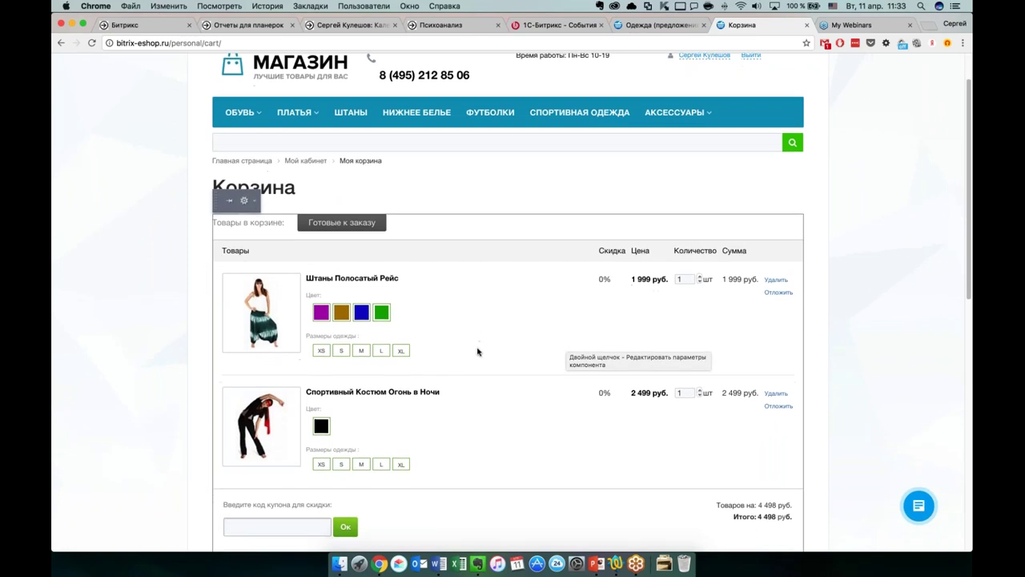
Proceed from the cart to checkout and place the order with the automatically filled data
click(748, 474)
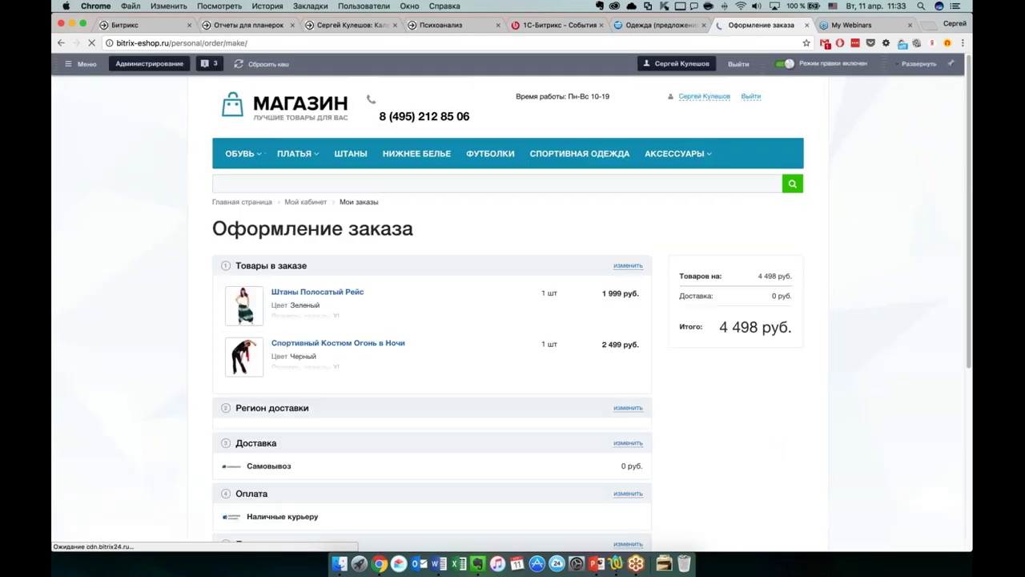
scroll(596, 277, down, 10)
click(599, 285)
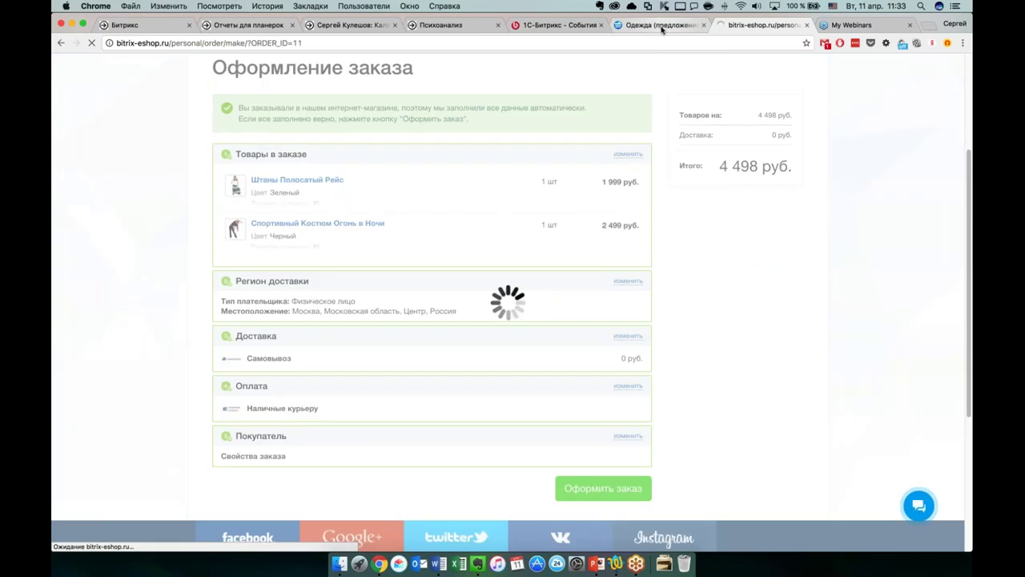
Switch to the store administration, open the "Заказы" list, and examine the newest order and the personalized sales summary
click(661, 25)
click(139, 124)
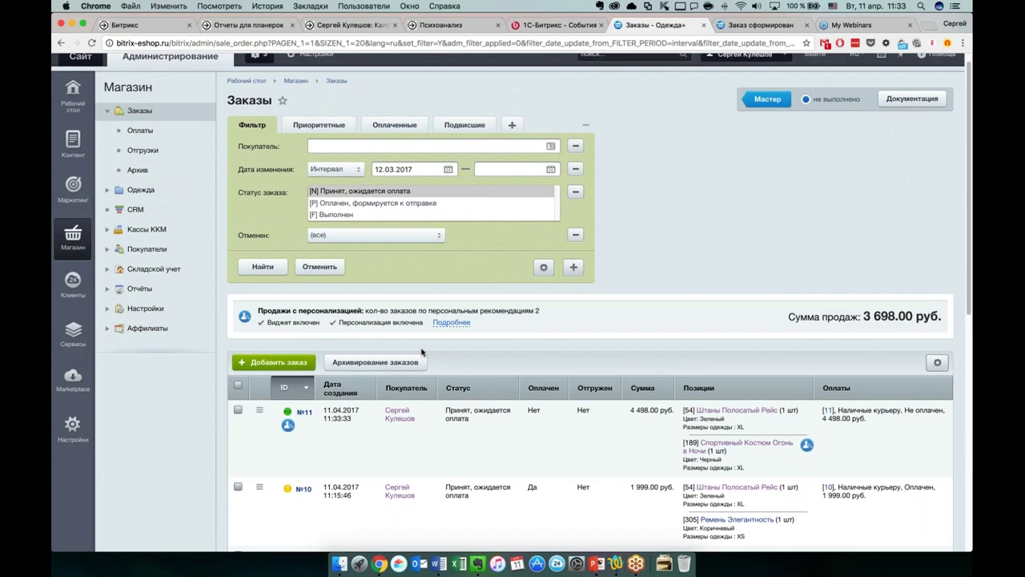
scroll(401, 360, down, 1)
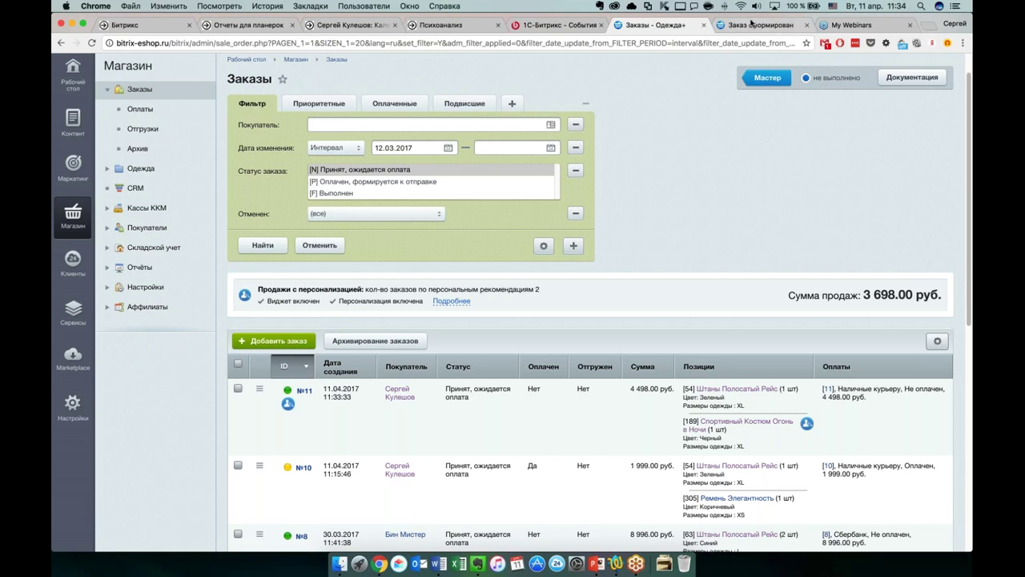
Return to the storefront, open its home page from the order confirmation, and look through the product rows
click(759, 25)
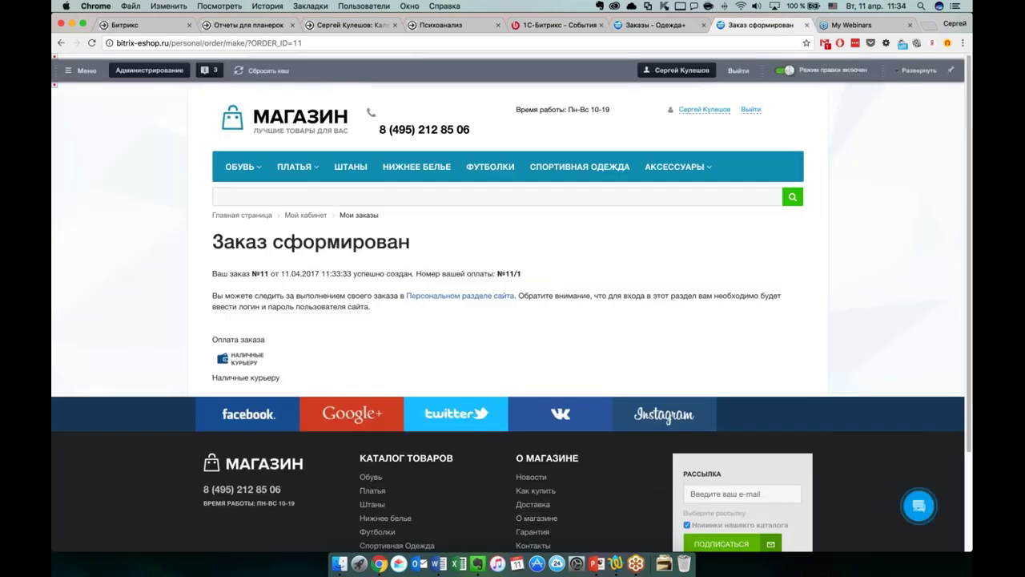
click(305, 116)
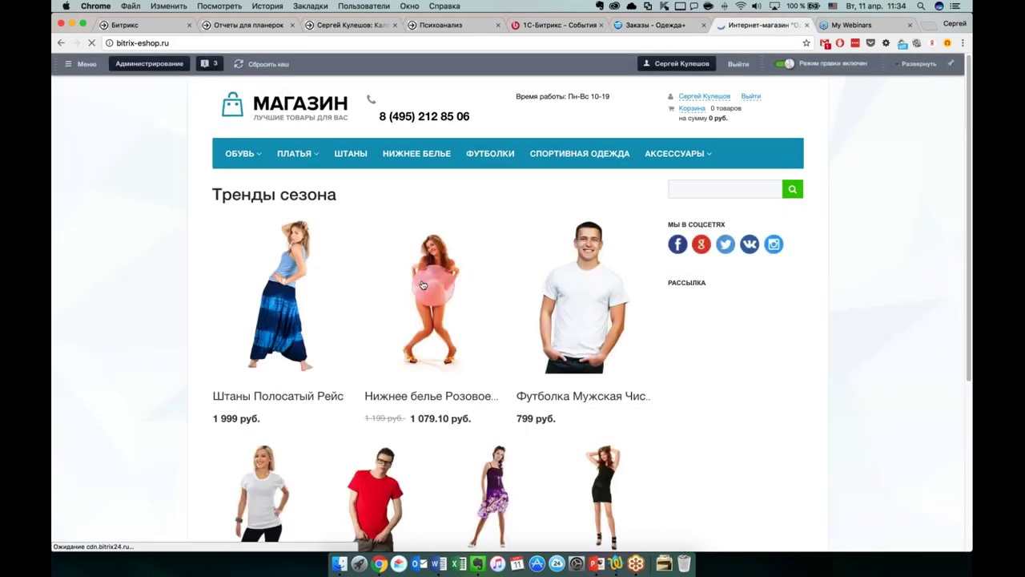
scroll(426, 285, down, 3)
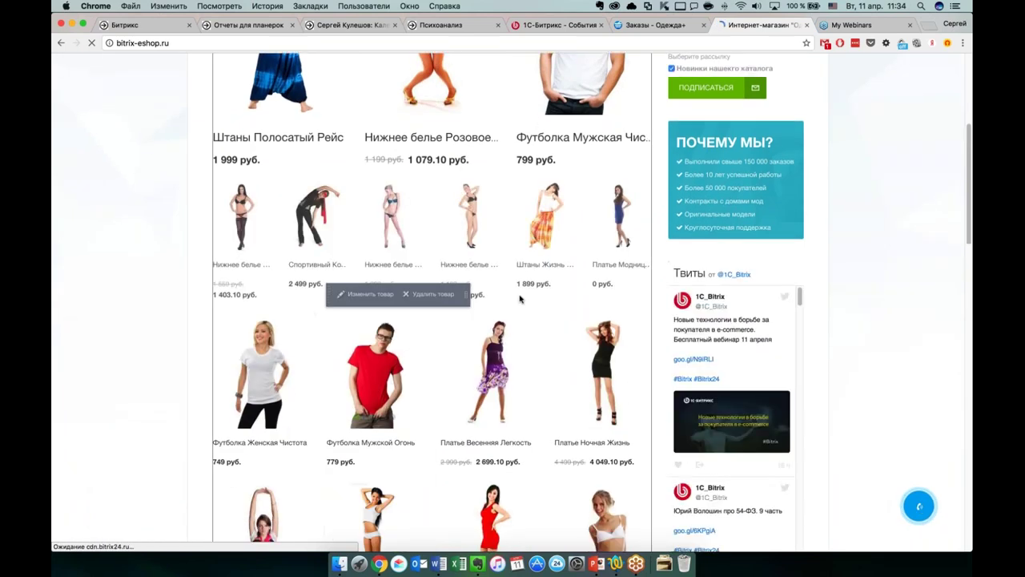
scroll(532, 304, down, 2)
scroll(520, 320, down, 3)
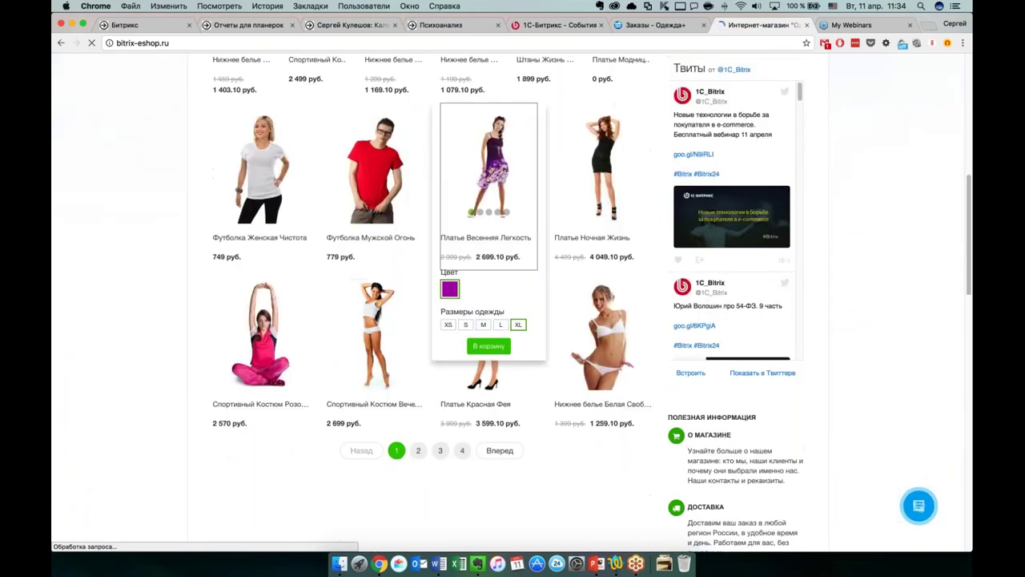
scroll(564, 380, up, 3)
scroll(564, 380, up, 10)
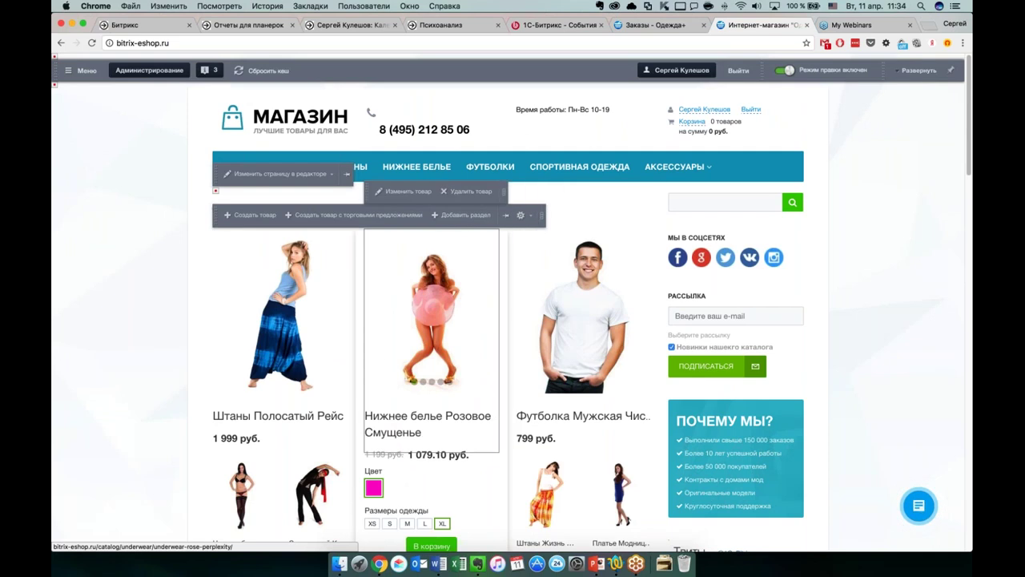
Turn off edit mode and open the product "Штаны Цветочная Поляна" in the "Штаны" catalog section
click(784, 69)
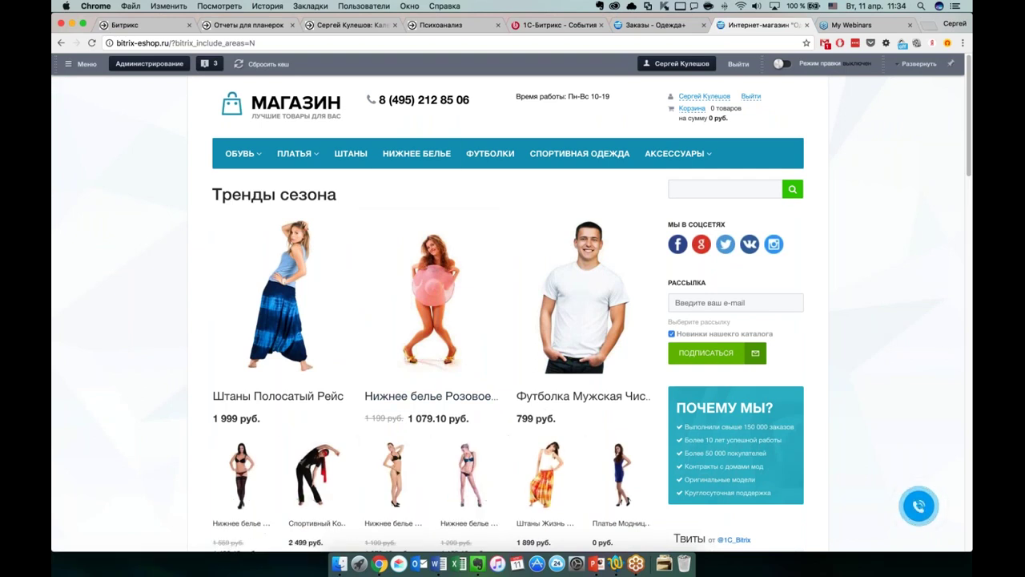
click(351, 152)
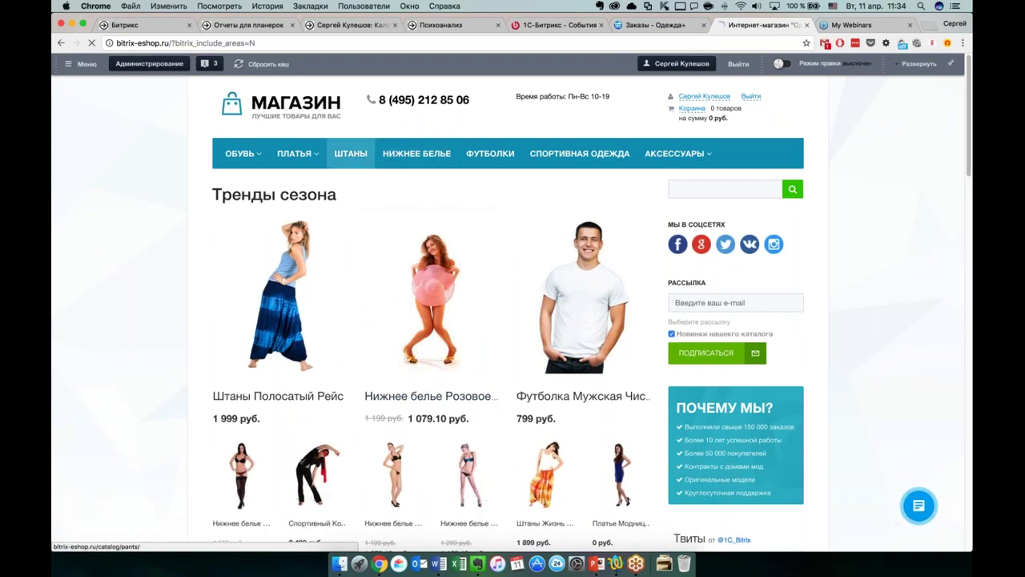
click(571, 366)
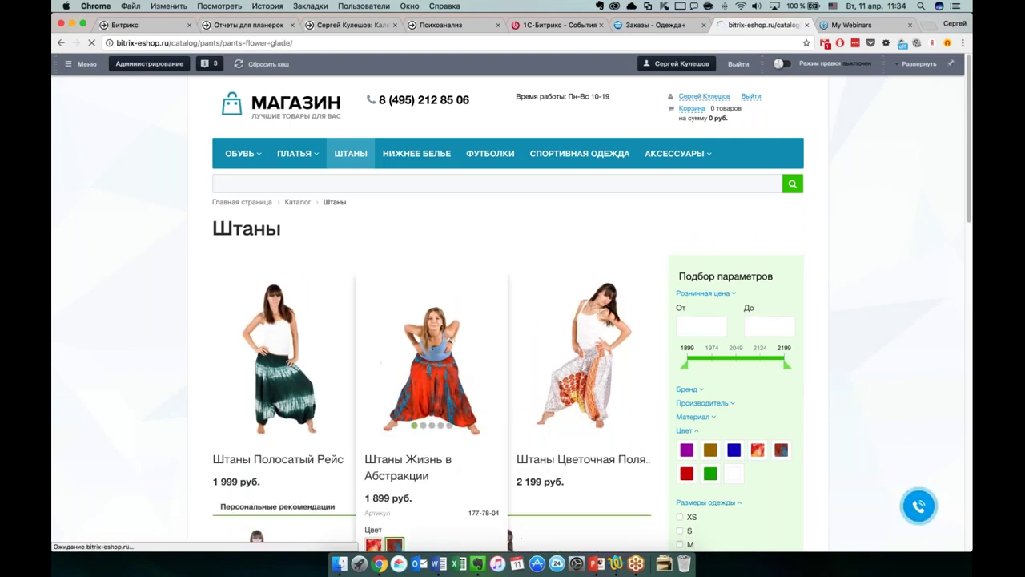
Look through the product page of "Штаны Цветочная Поляна", including the gift choices, personal recommendations and "С этим товаром покупают" products
scroll(512, 320, down, 5)
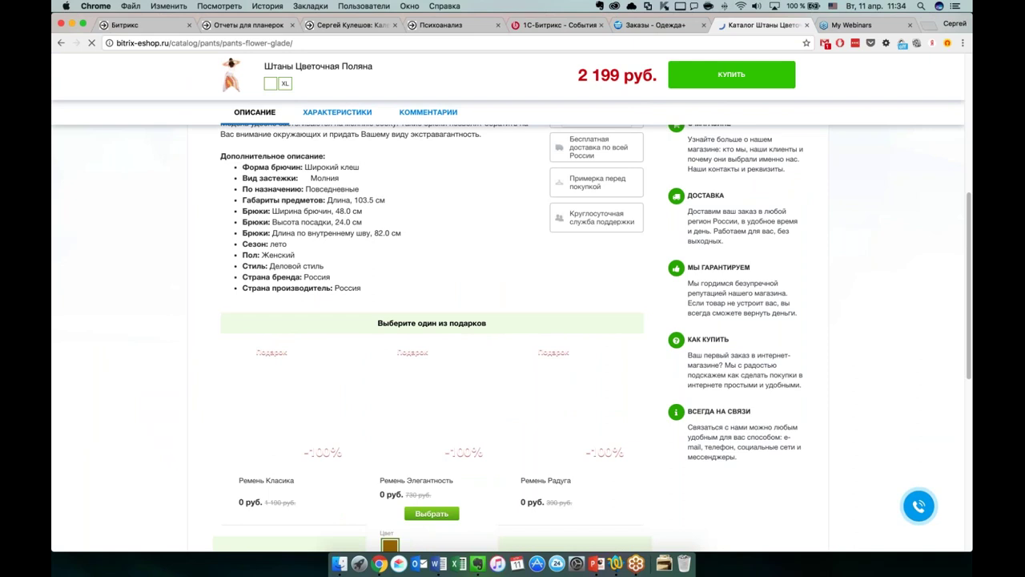
scroll(421, 356, down, 6)
scroll(520, 448, up, 1)
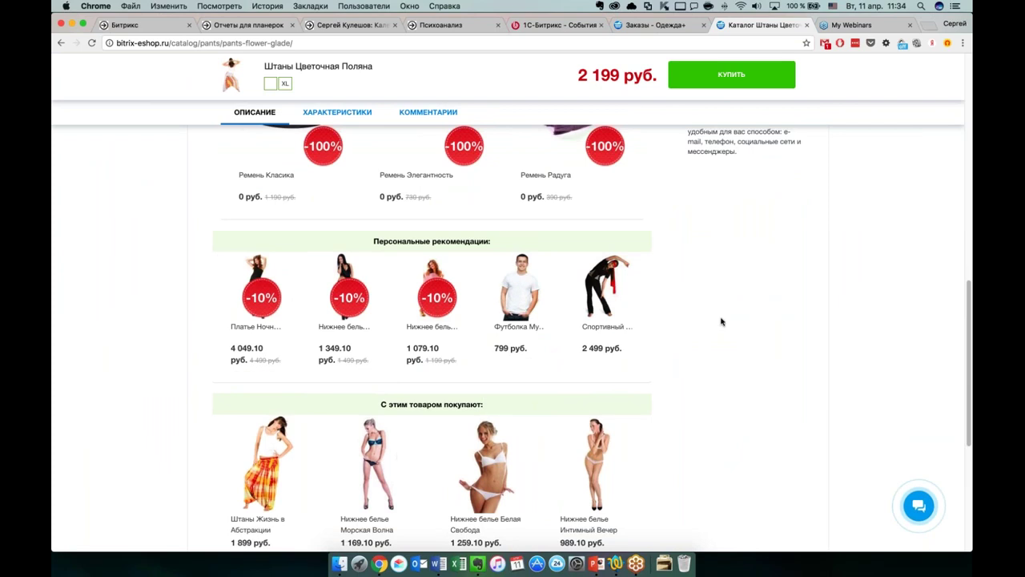
scroll(711, 323, up, 2)
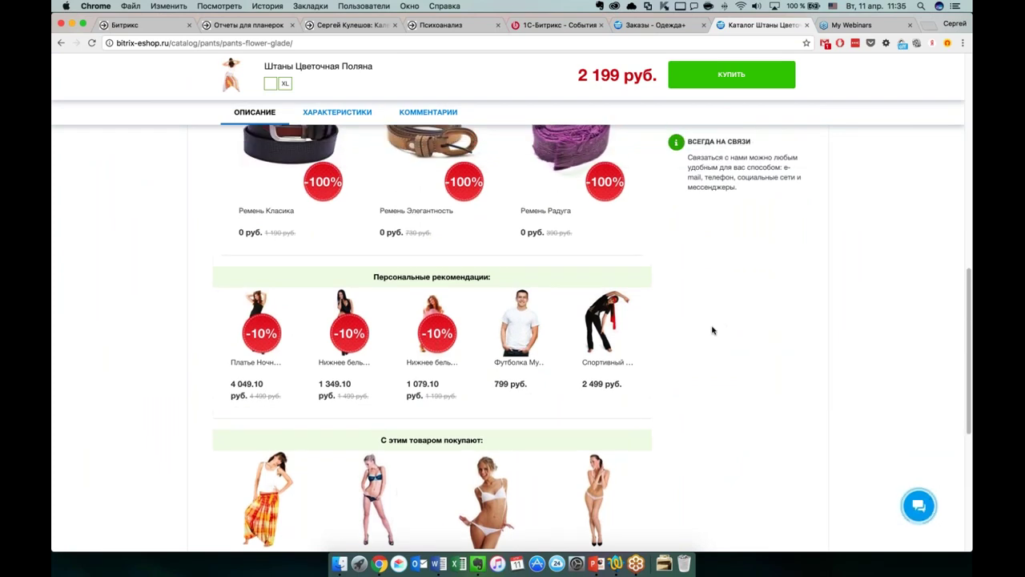
scroll(712, 329, up, 5)
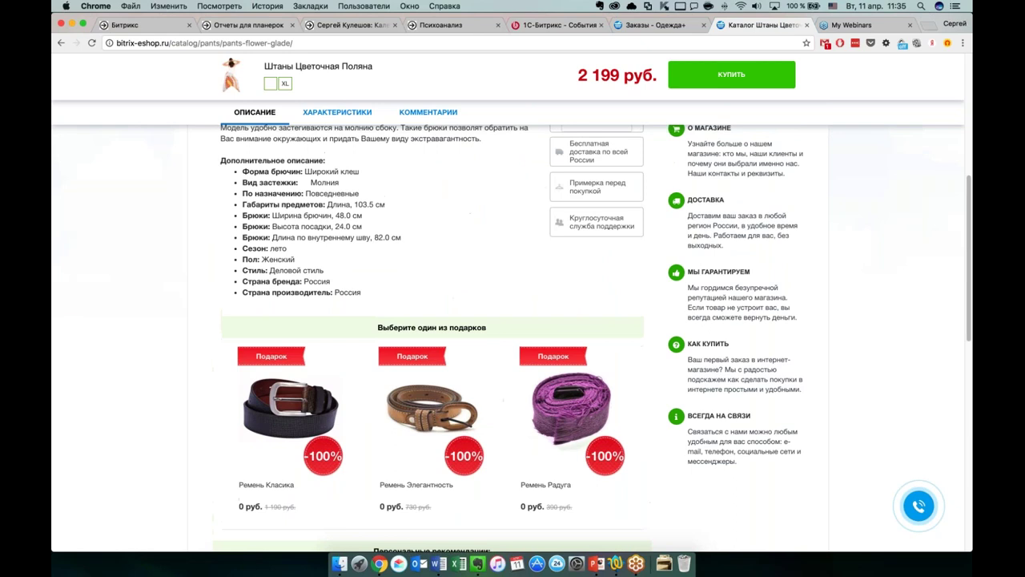
scroll(647, 280, up, 3)
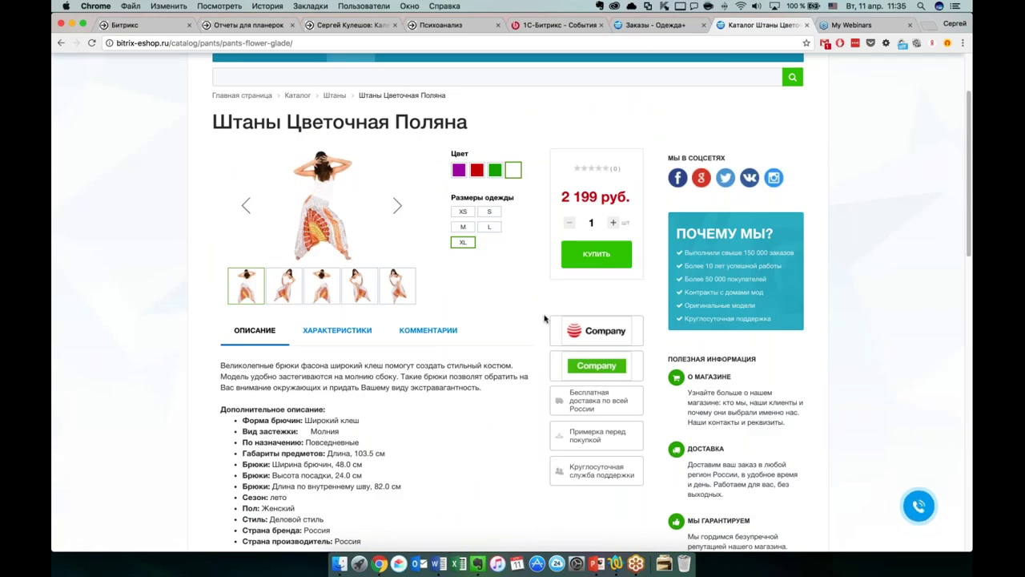
scroll(551, 318, up, 3)
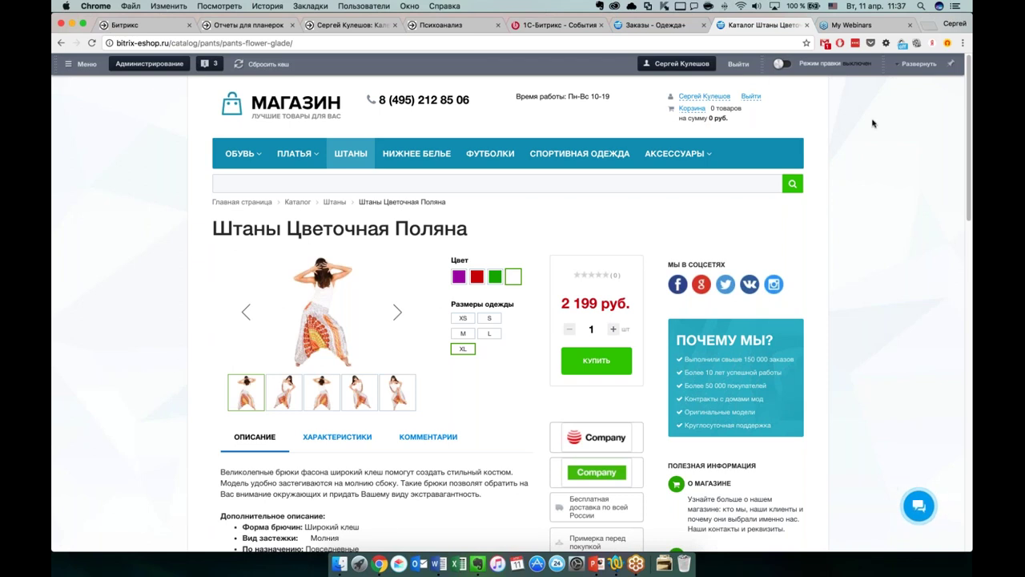
Return to the store's home page and look through its full length
click(269, 102)
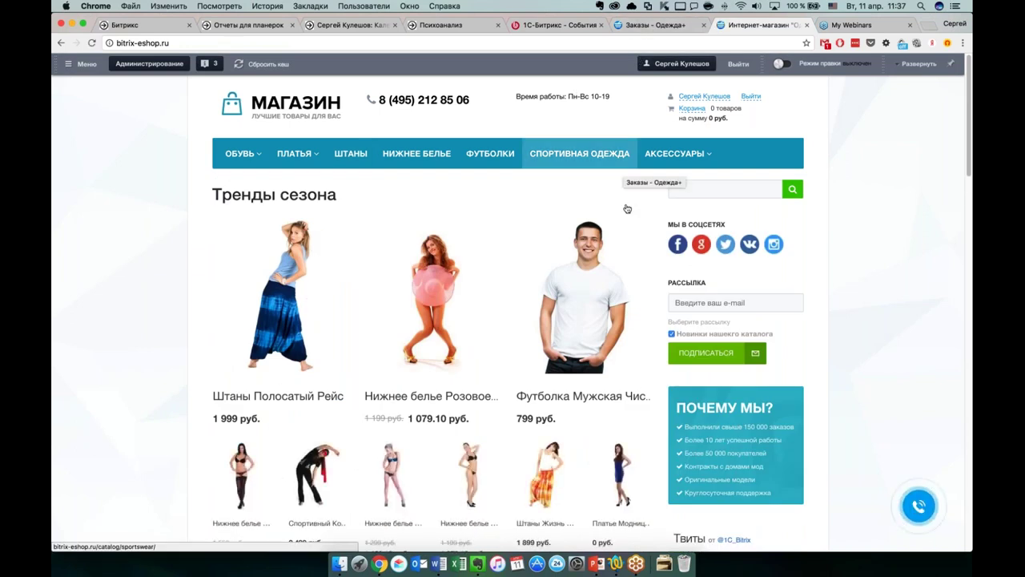
scroll(627, 209, down, 20)
scroll(627, 217, down, 5)
scroll(627, 217, up, 20)
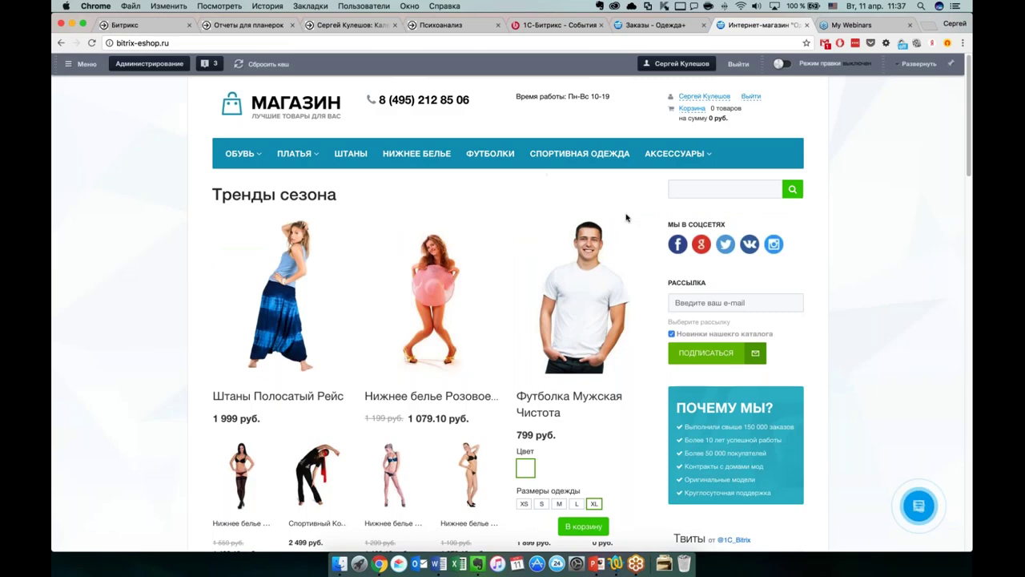
Switch to the store administration and open the "Скорость сайта" page in the "Производительность" section of the settings
click(657, 25)
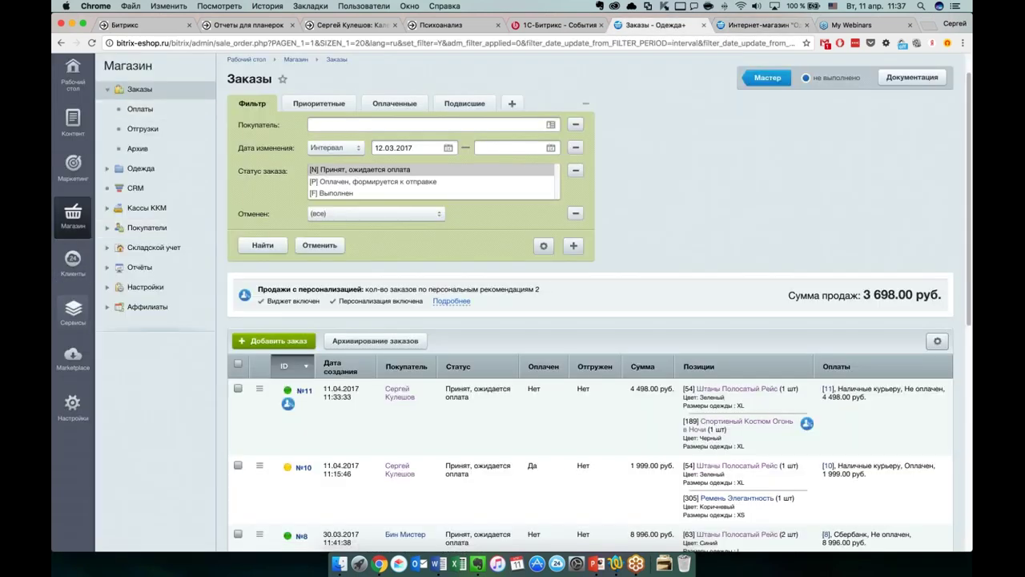
scroll(77, 312, up, 1)
click(75, 314)
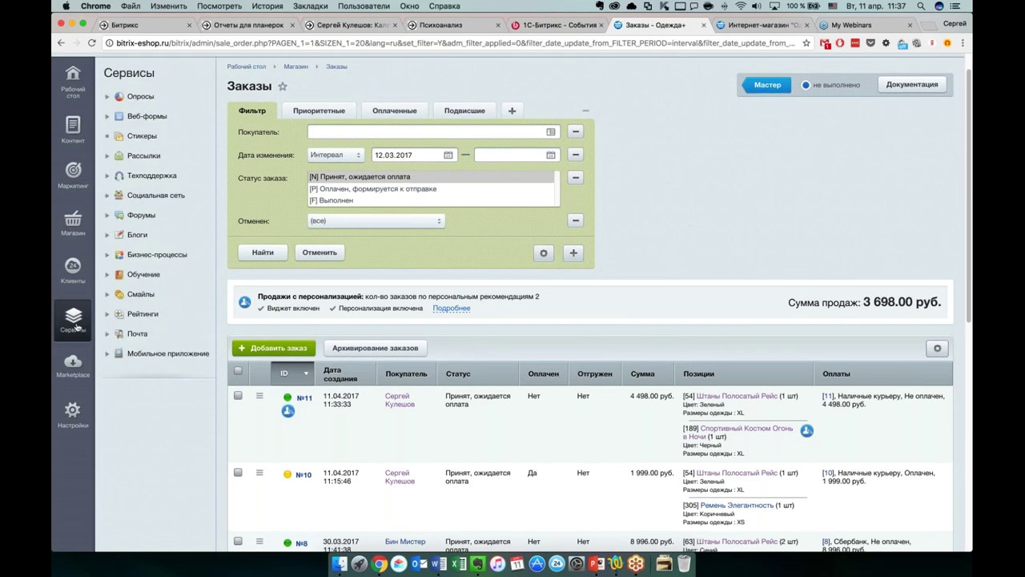
click(72, 412)
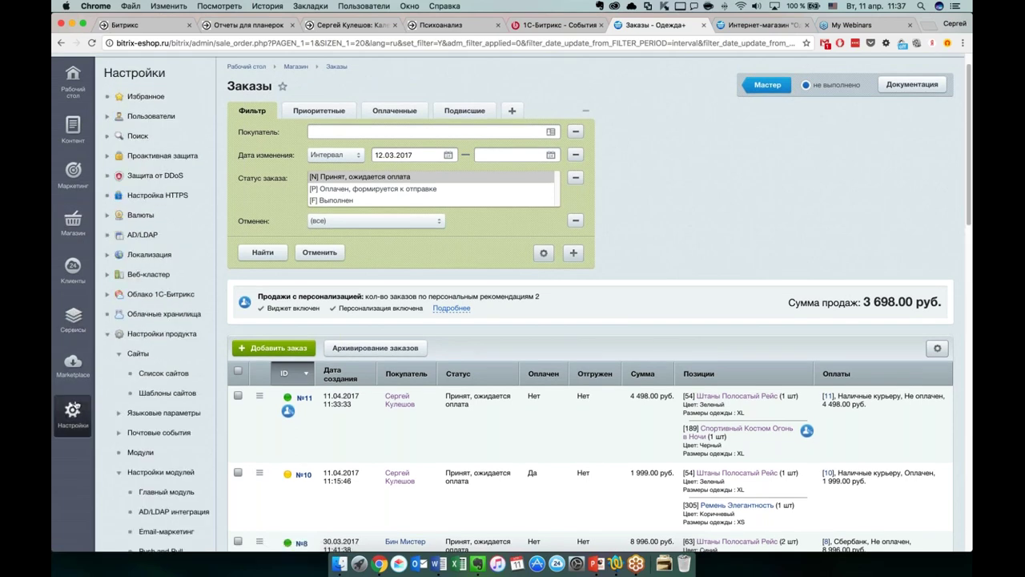
click(108, 338)
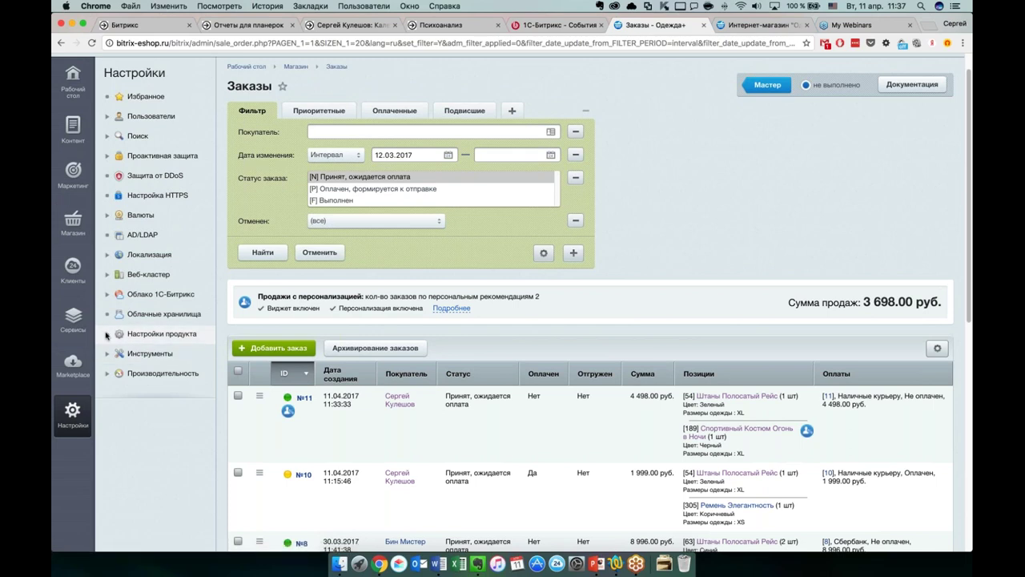
scroll(112, 334, up, 1)
scroll(118, 333, up, 2)
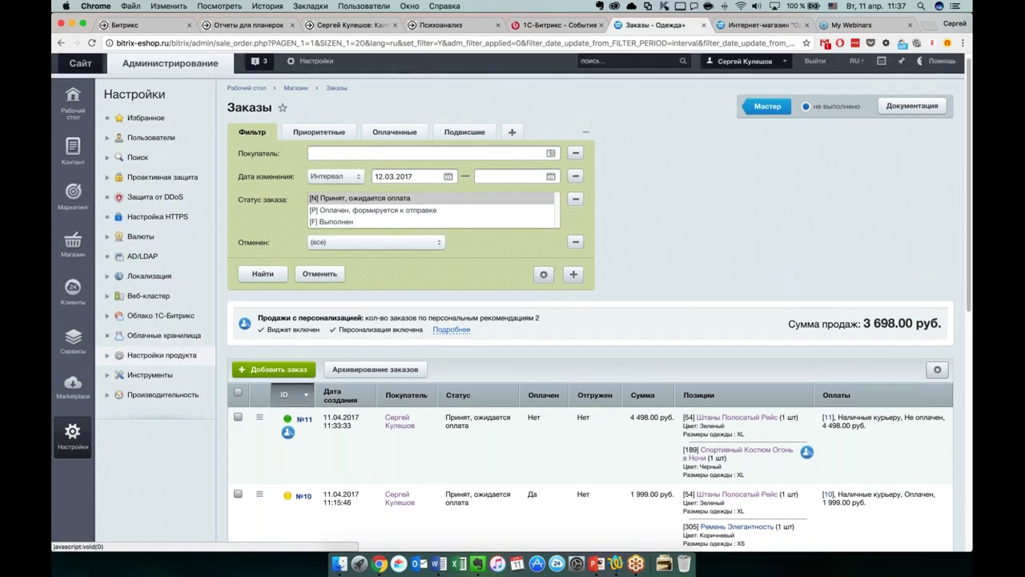
click(109, 395)
scroll(116, 393, down, 10)
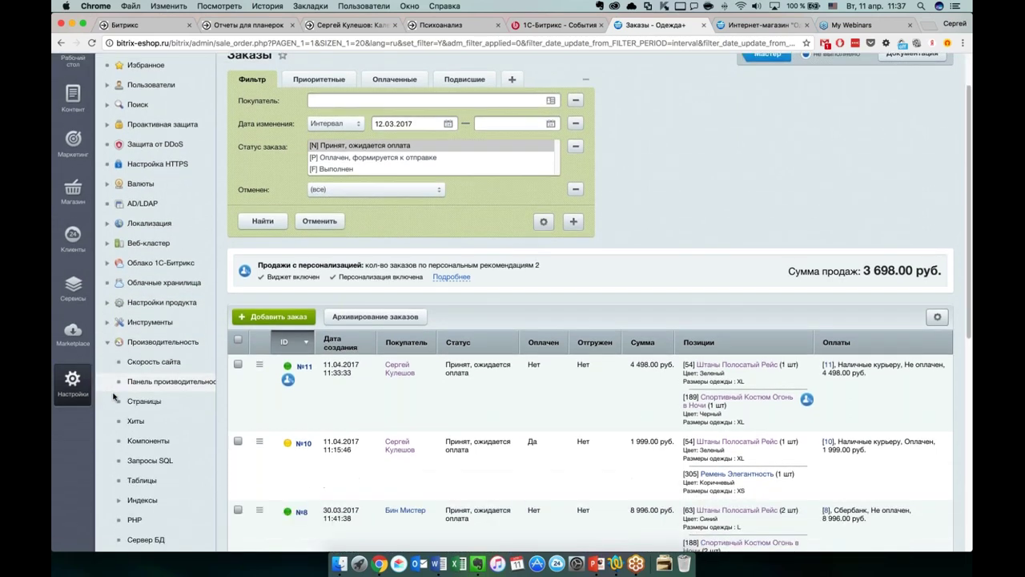
click(152, 309)
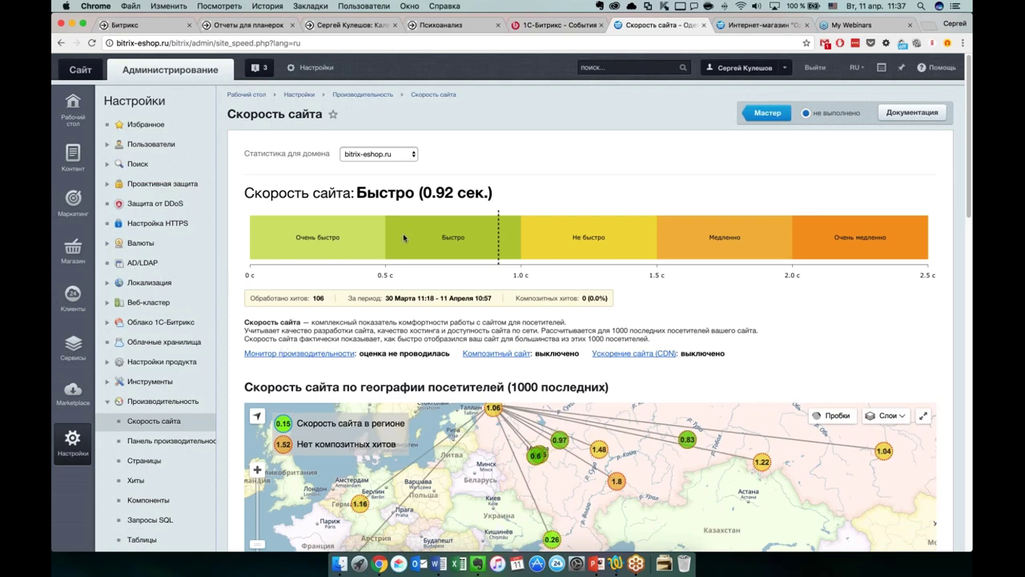
Examine the site speed scale, the processed hits and period, and the explanation of the speed indicator
scroll(248, 210, down, 1)
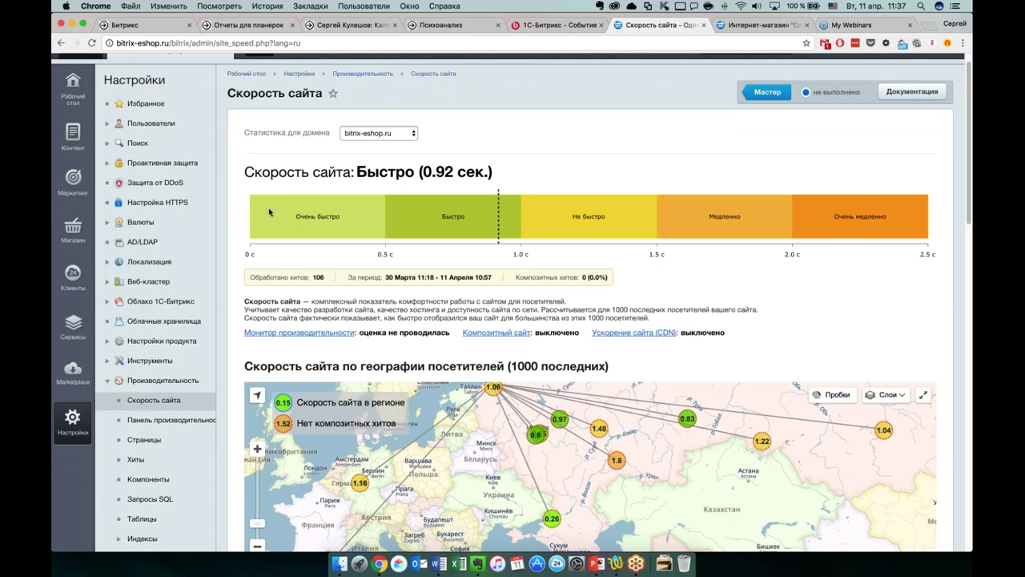
scroll(480, 212, down, 2)
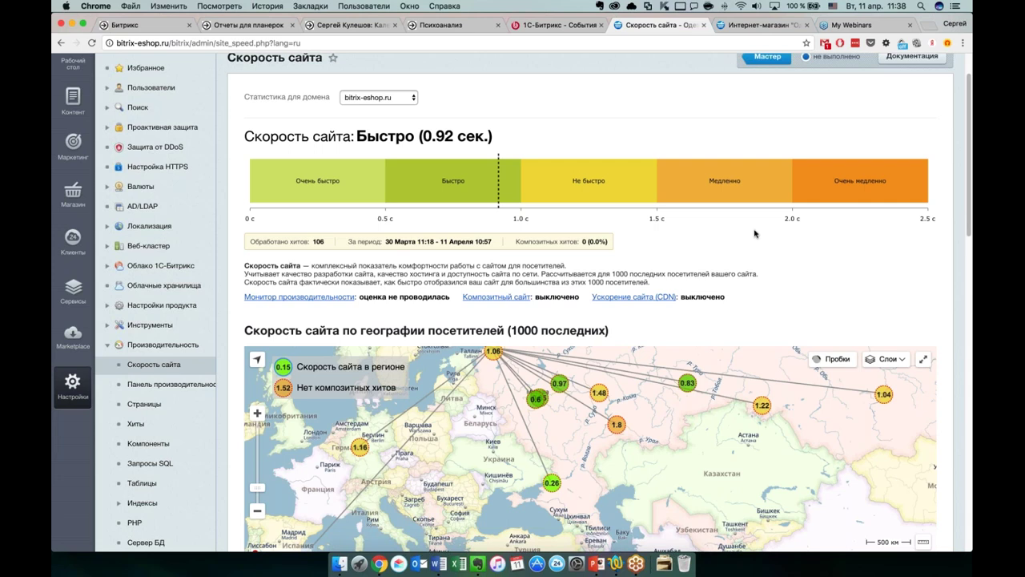
scroll(641, 232, down, 1)
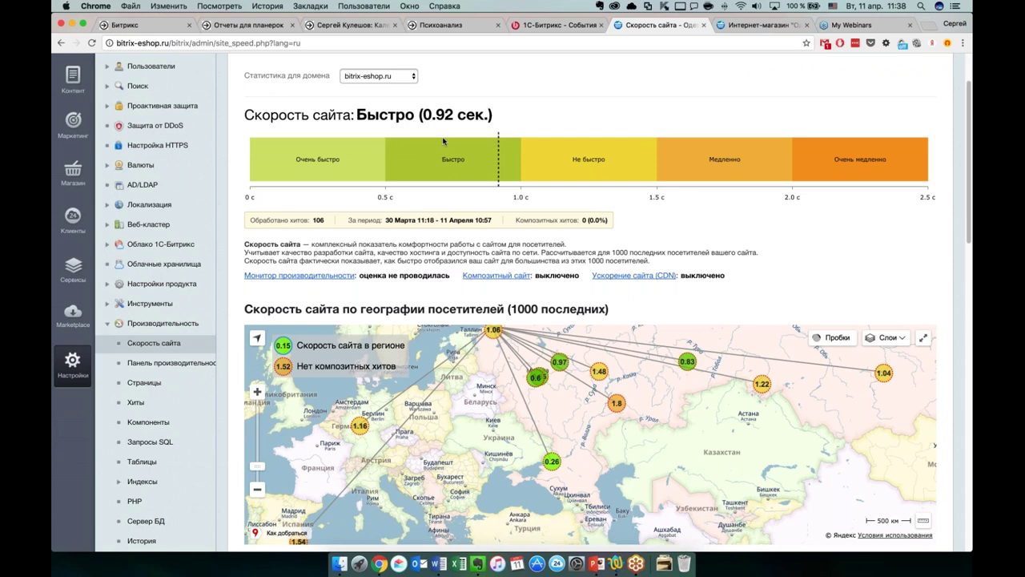
scroll(493, 171, down, 2)
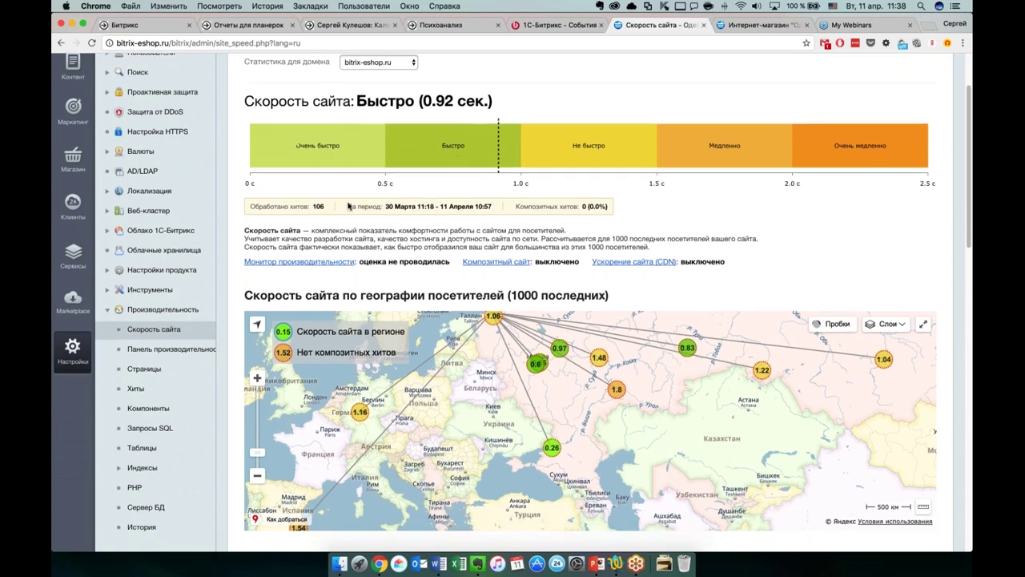
click(320, 207)
scroll(238, 246, down, 2)
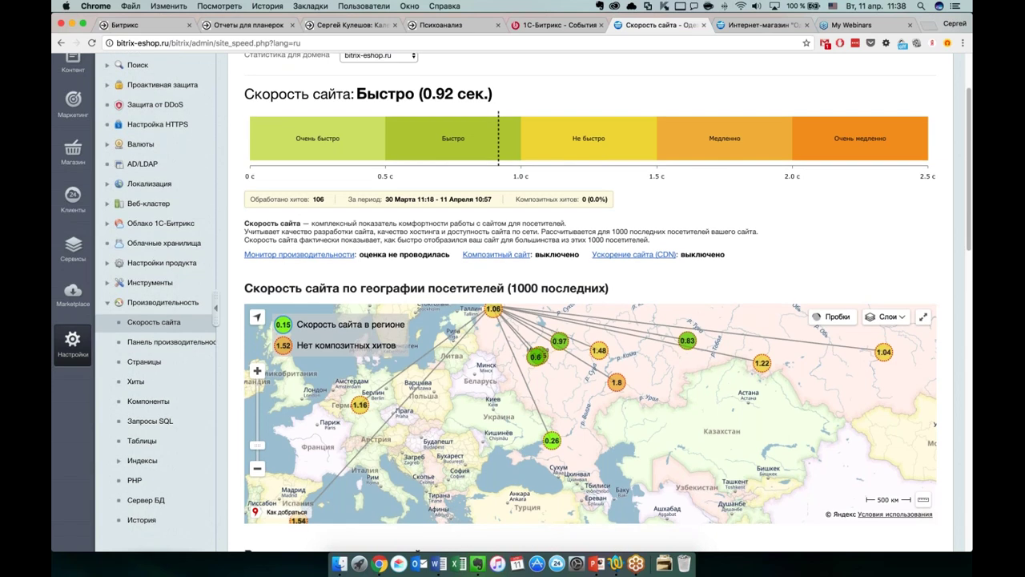
scroll(234, 245, down, 1)
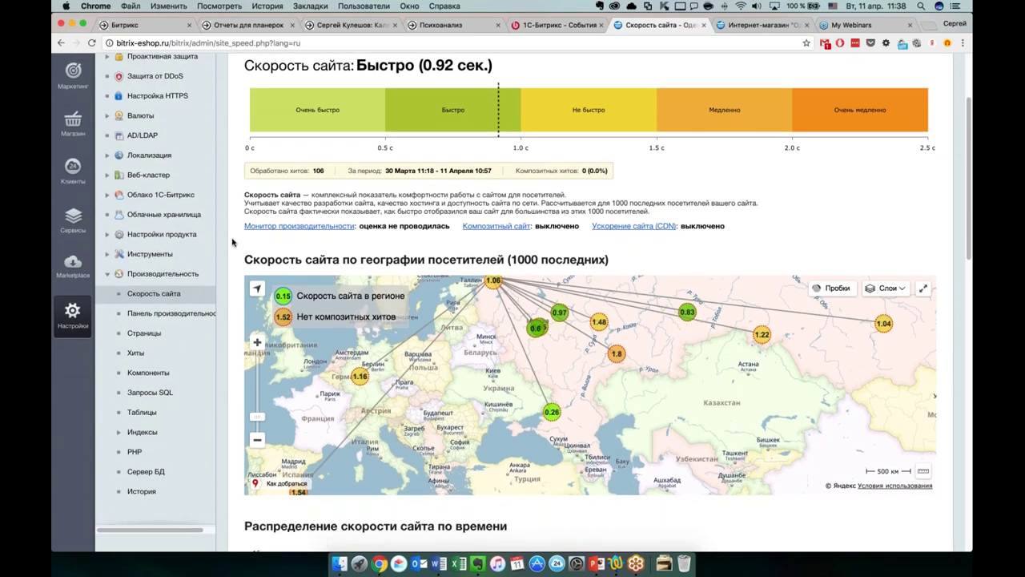
scroll(233, 254, down, 1)
scroll(230, 260, down, 2)
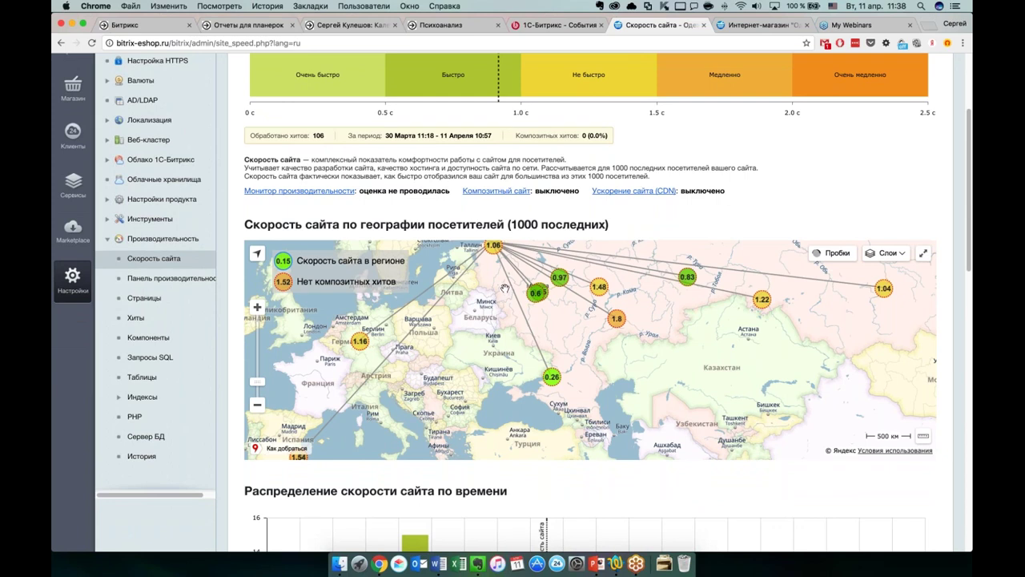
scroll(232, 308, down, 1)
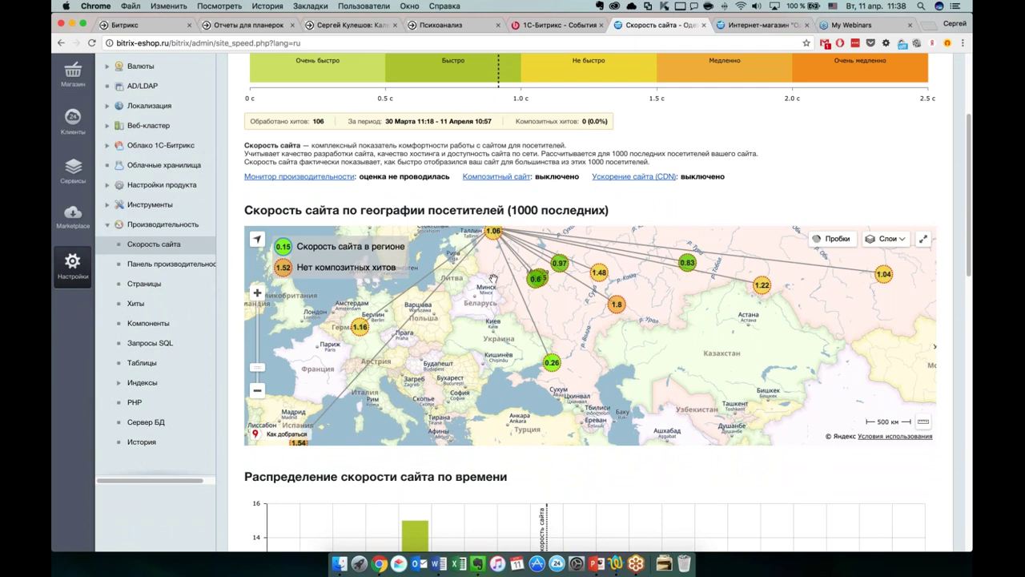
Examine the map of site speed by visitor geography, covering the server location and the regions across Russia and Europe
drag(481, 314, 504, 346)
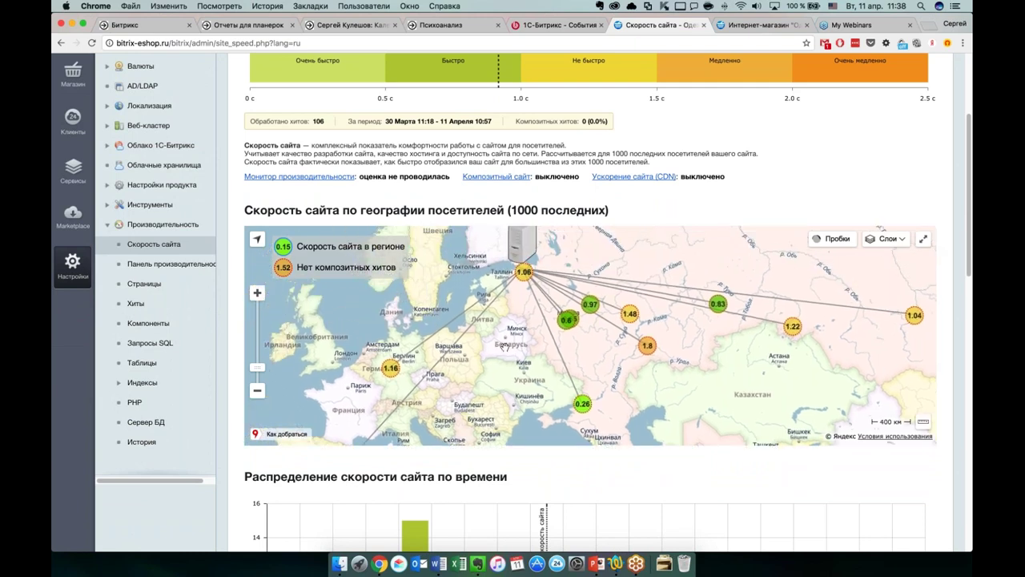
drag(537, 279, 536, 294)
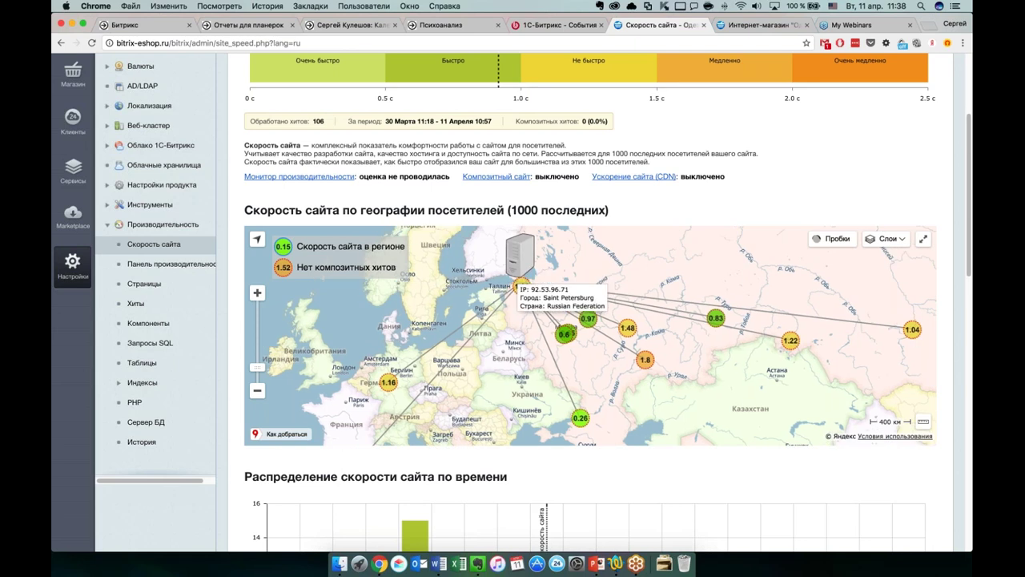
drag(514, 344, 515, 319)
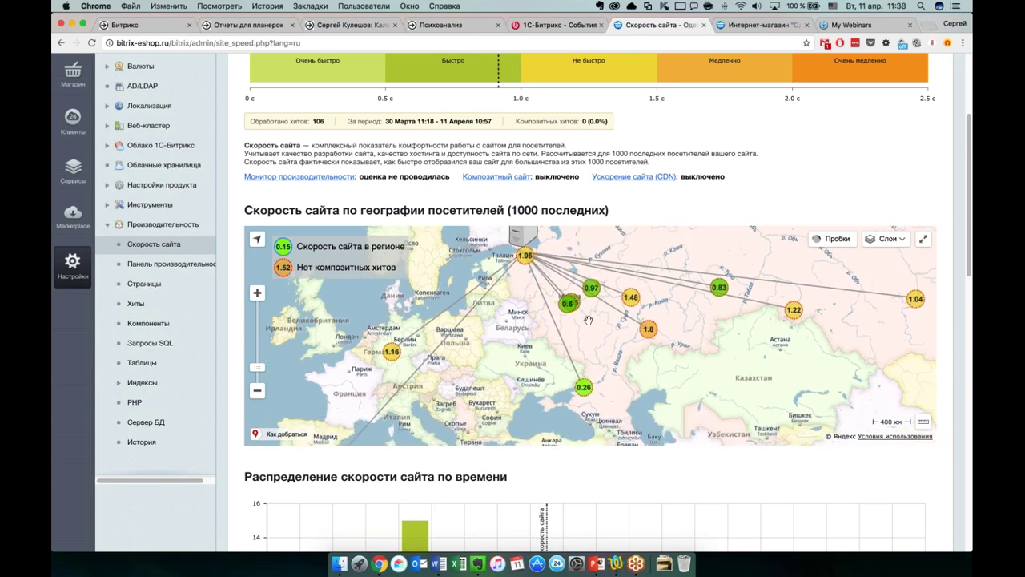
mouse_move(570, 303)
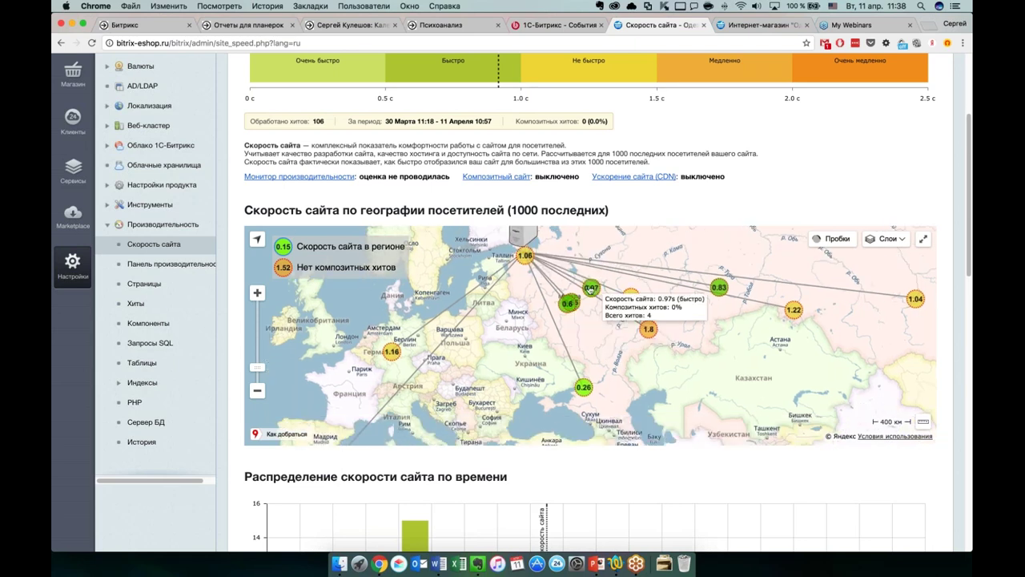
scroll(599, 313, up, 1)
drag(609, 392, 535, 400)
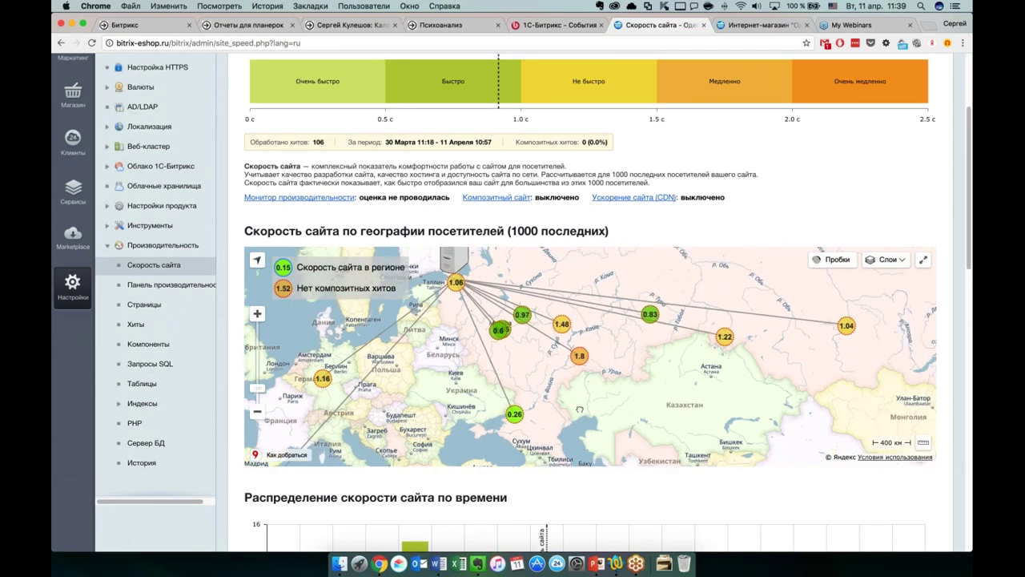
mouse_move(818, 342)
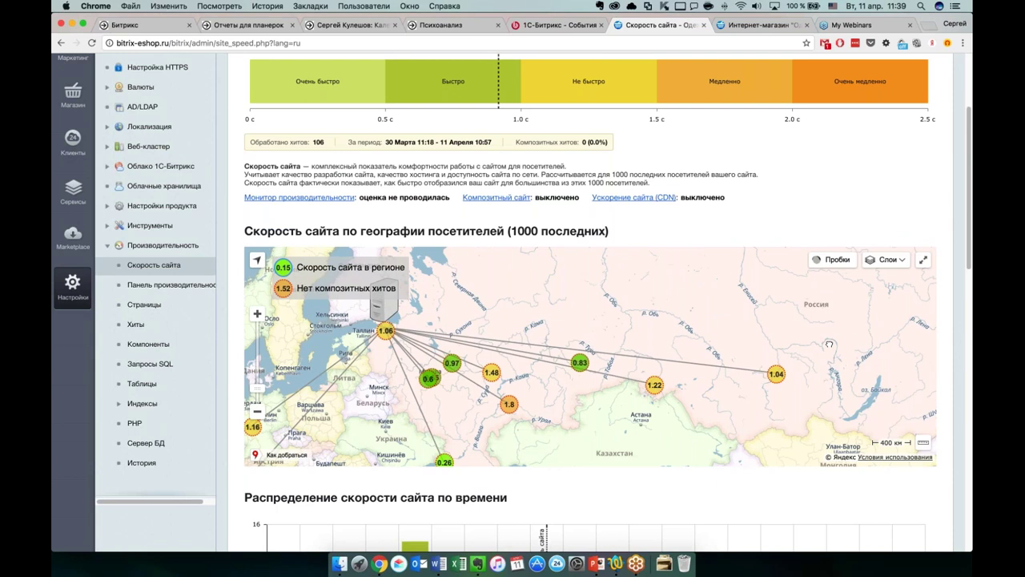
drag(819, 341, 898, 317)
drag(403, 422, 528, 338)
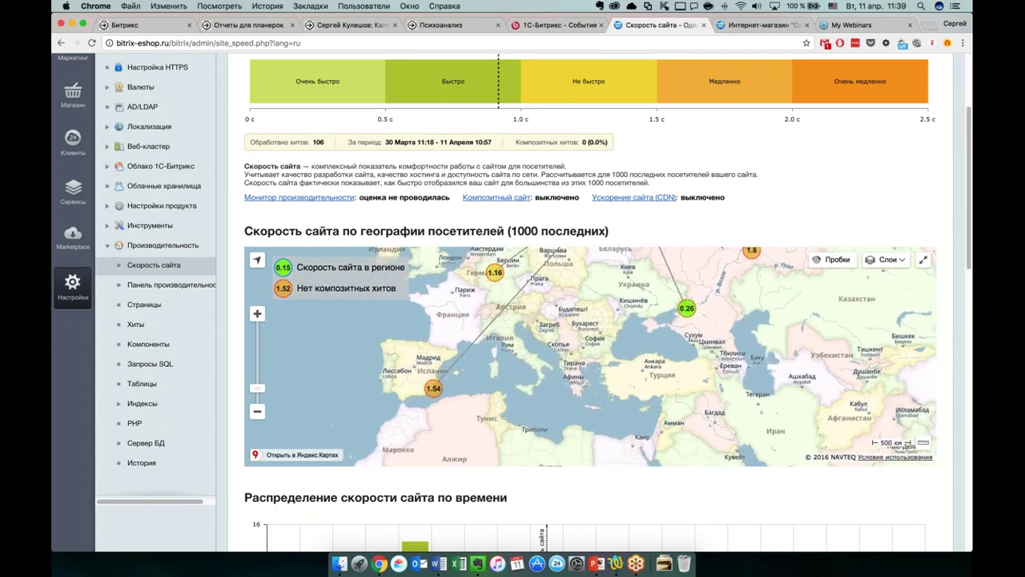
drag(529, 288, 378, 431)
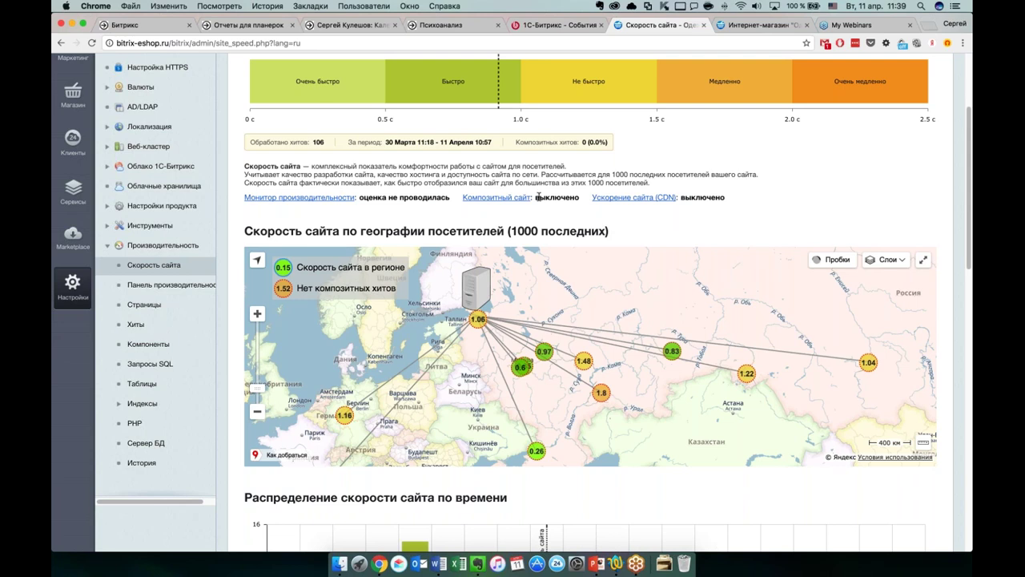
Check the "Композитный сайт" status and examine the "Распределение скорости сайта по времени" chart
drag(537, 197, 576, 197)
click(538, 224)
scroll(234, 221, down, 3)
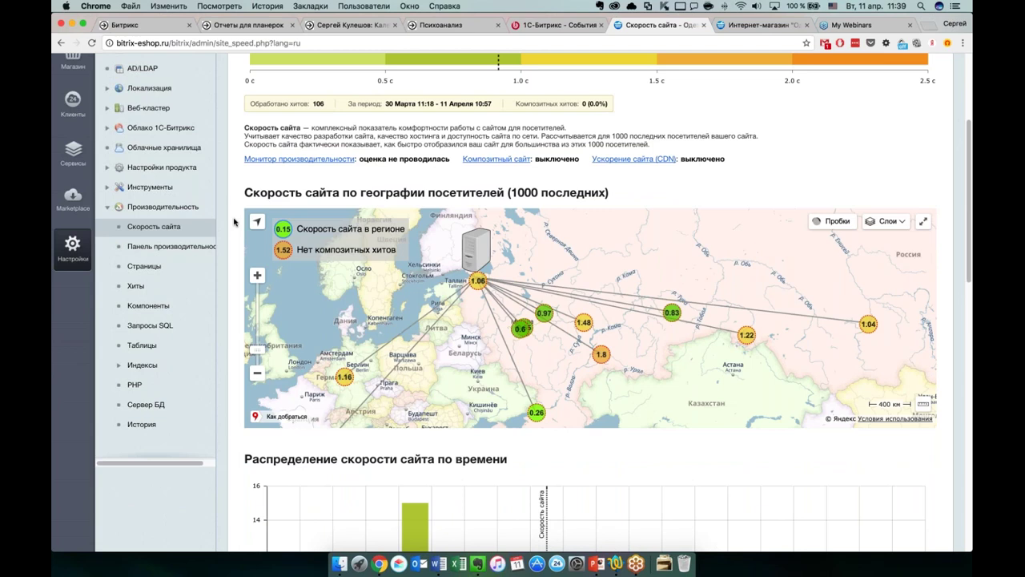
scroll(232, 232, down, 6)
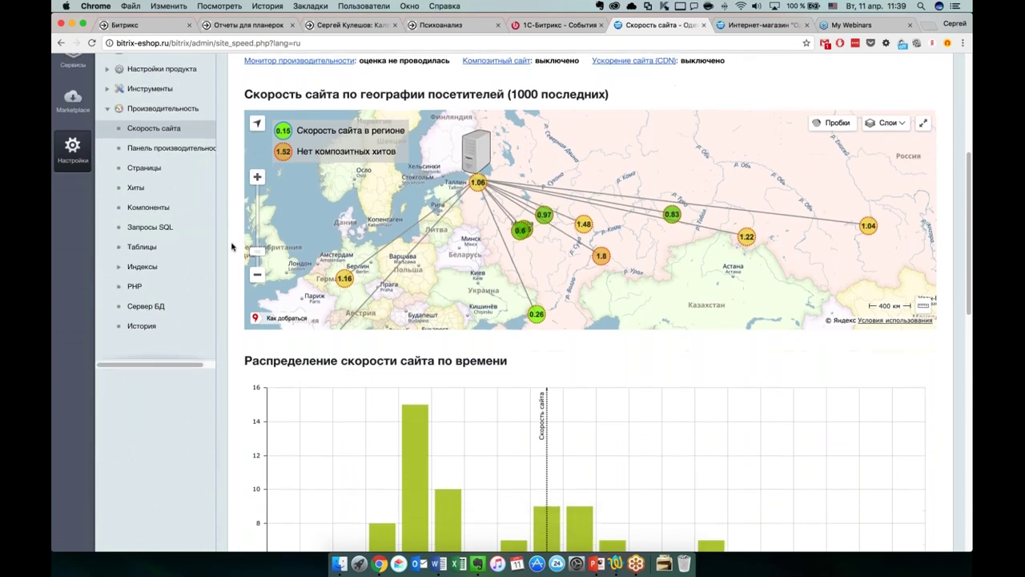
scroll(233, 250, down, 1)
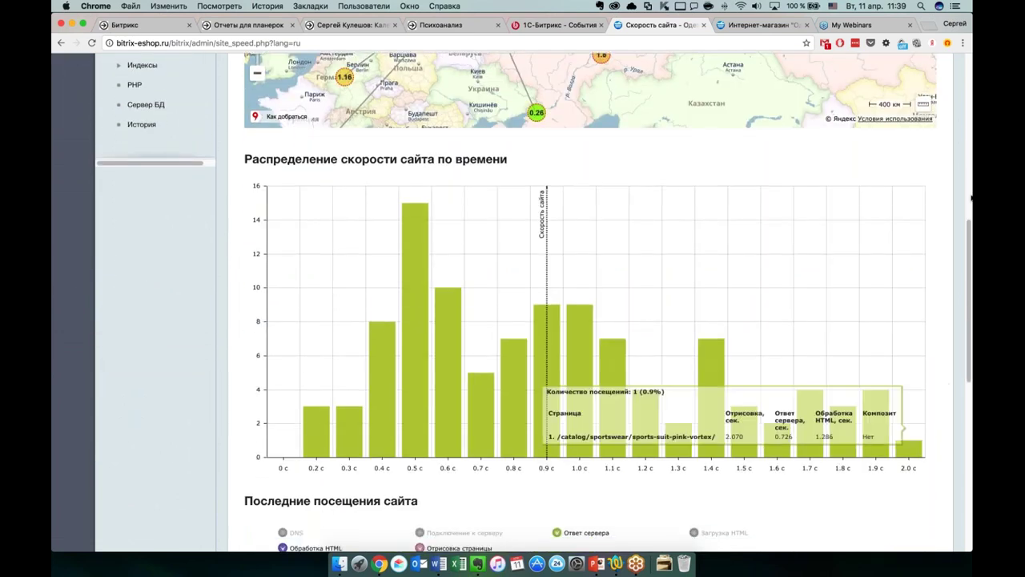
mouse_move(719, 316)
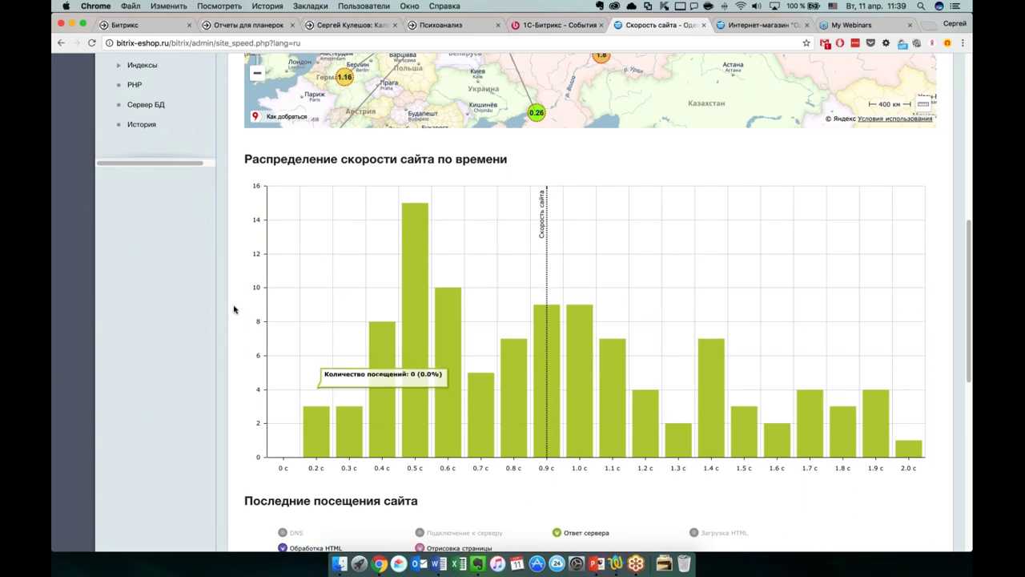
Examine the page timing details for the 0.9 s and 0.5 s bars of the "Распределение скорости сайта по времени" chart
scroll(224, 319, down, 1)
scroll(224, 319, down, 1)
scroll(241, 328, down, 1)
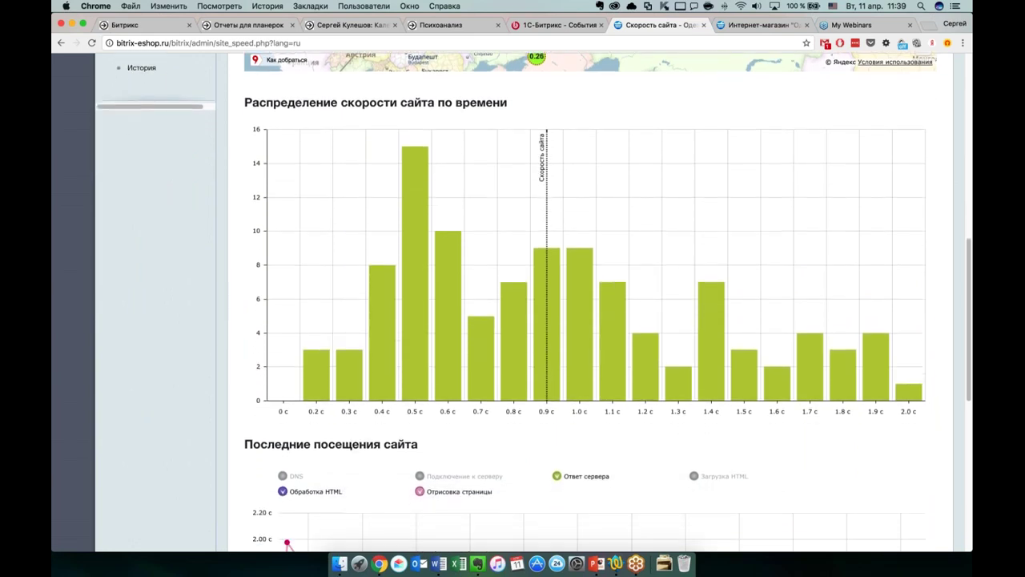
mouse_move(515, 361)
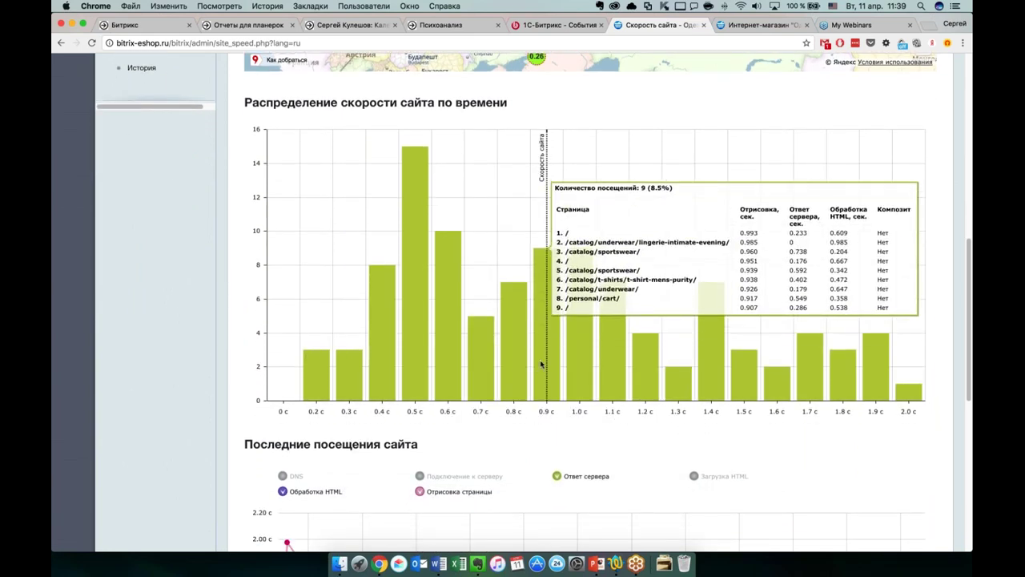
mouse_move(422, 369)
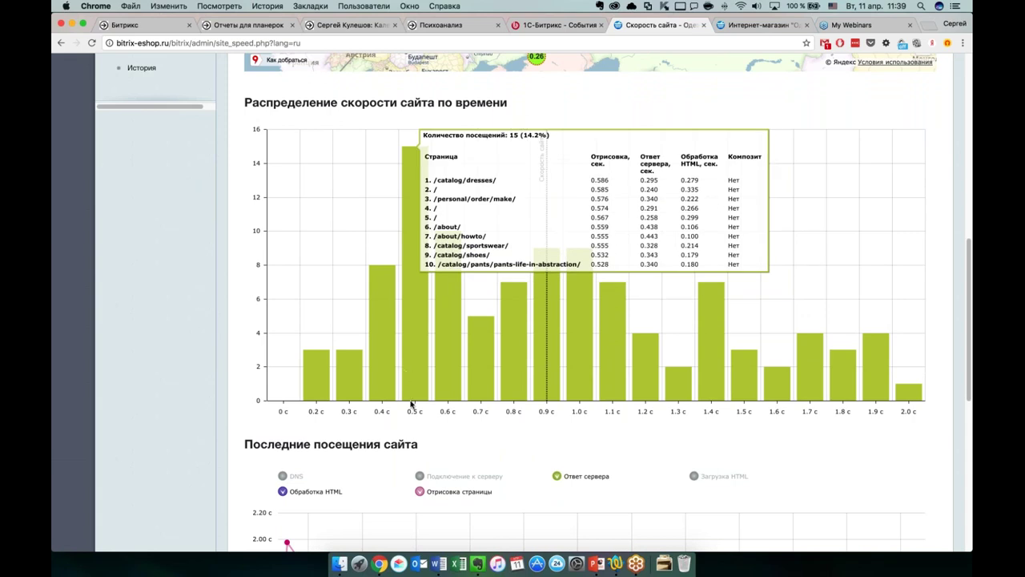
mouse_move(414, 388)
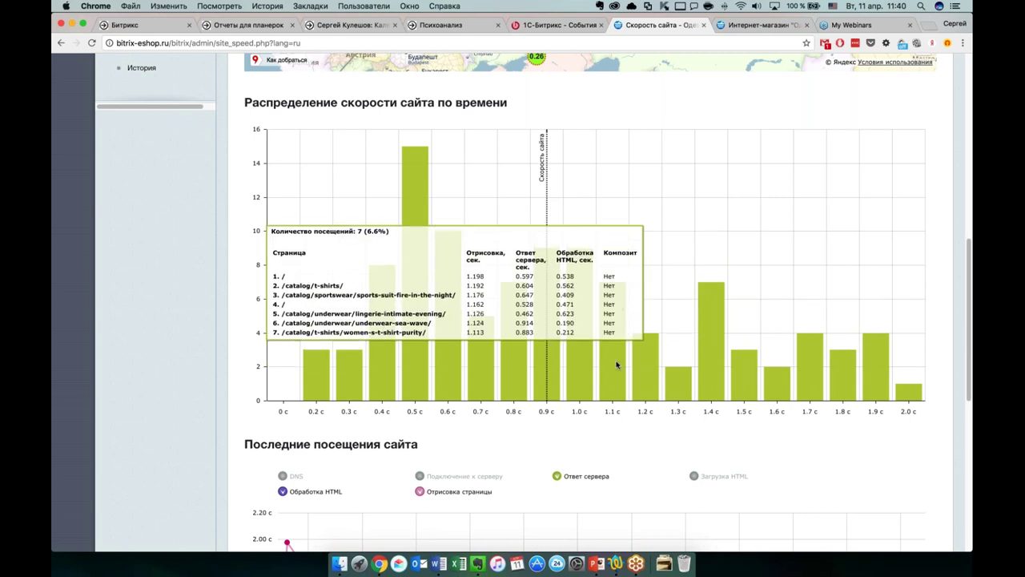
Examine the "Последние посещения сайта" chart and the per-page timing details of individual points around the end of March
scroll(240, 413, down, 5)
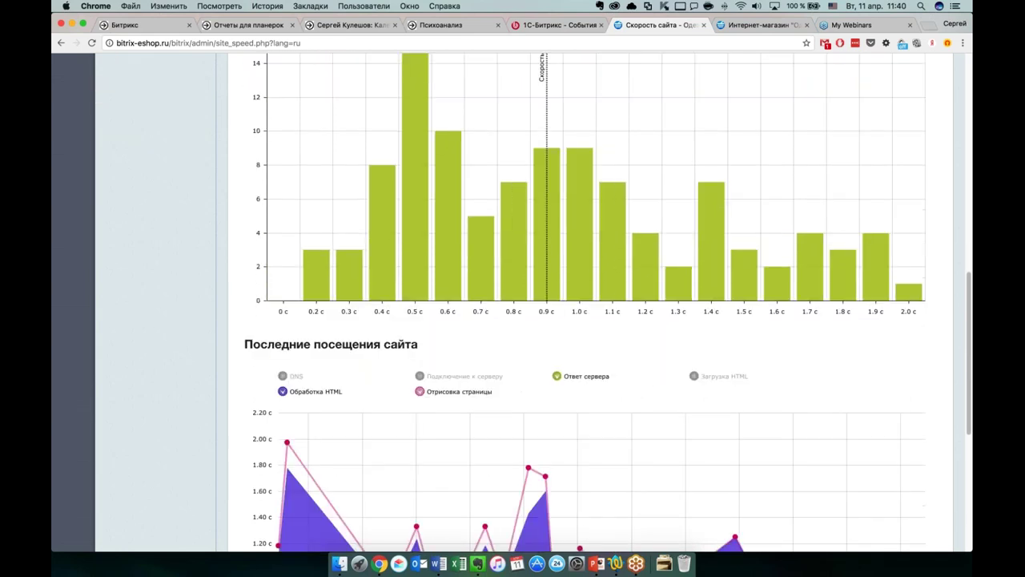
scroll(238, 413, down, 1)
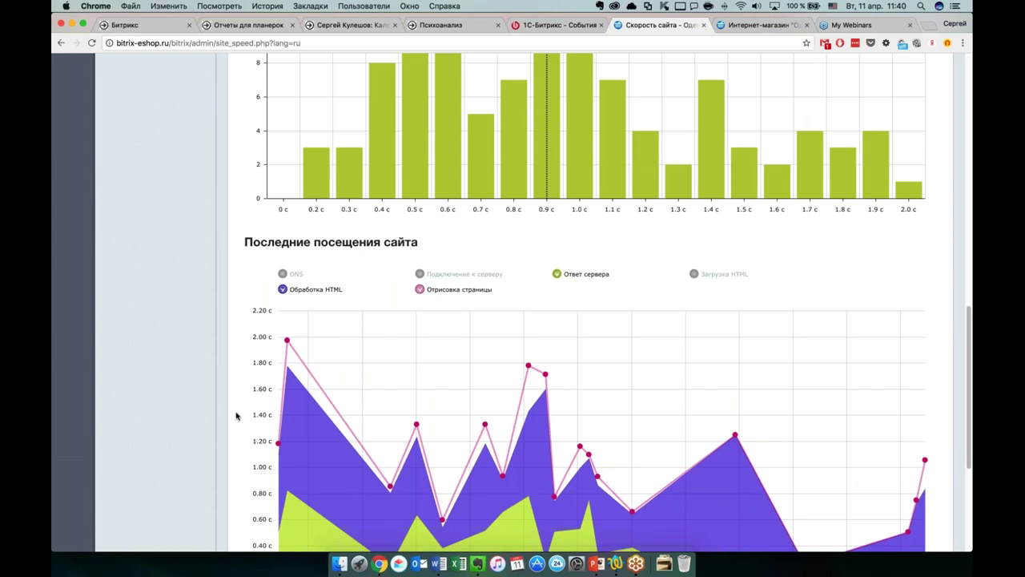
scroll(230, 391, down, 4)
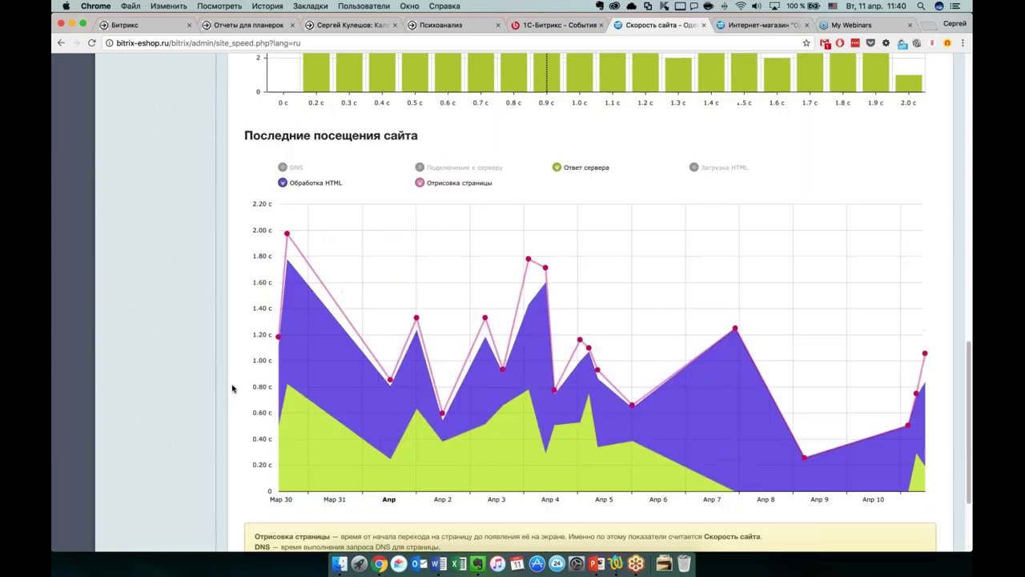
scroll(233, 388, up, 6)
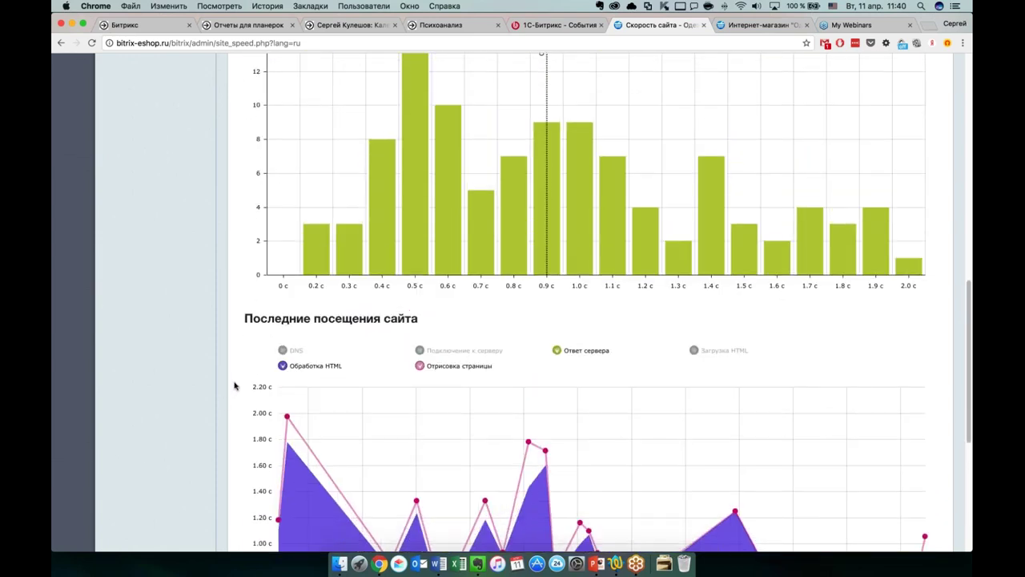
scroll(233, 388, down, 5)
scroll(235, 387, down, 1)
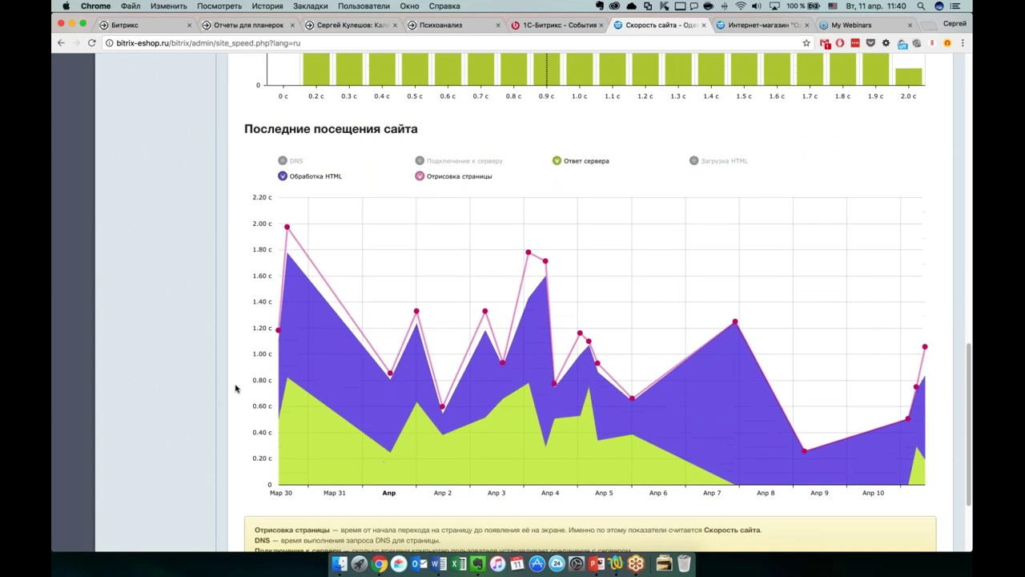
scroll(235, 388, down, 1)
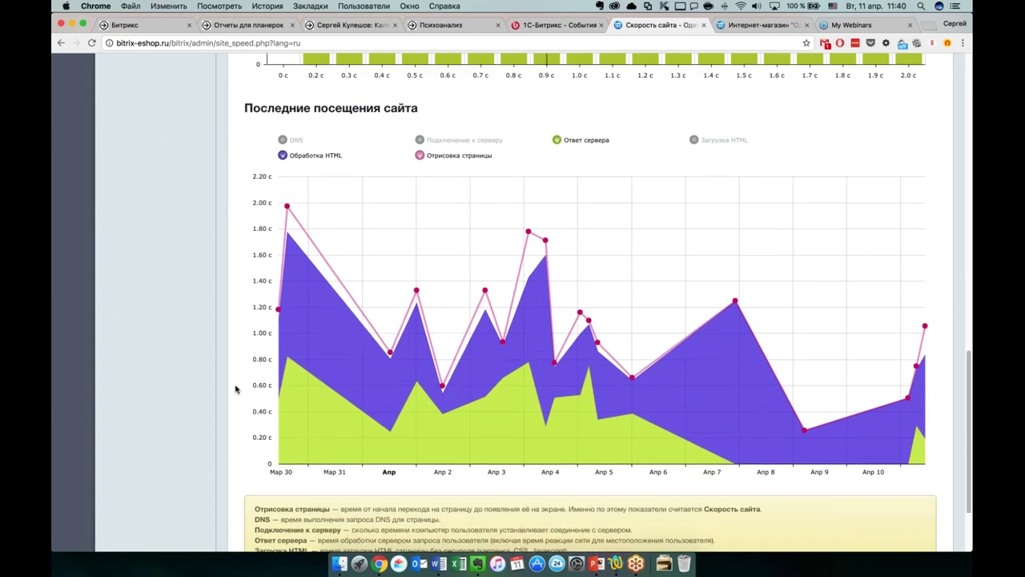
scroll(235, 388, down, 1)
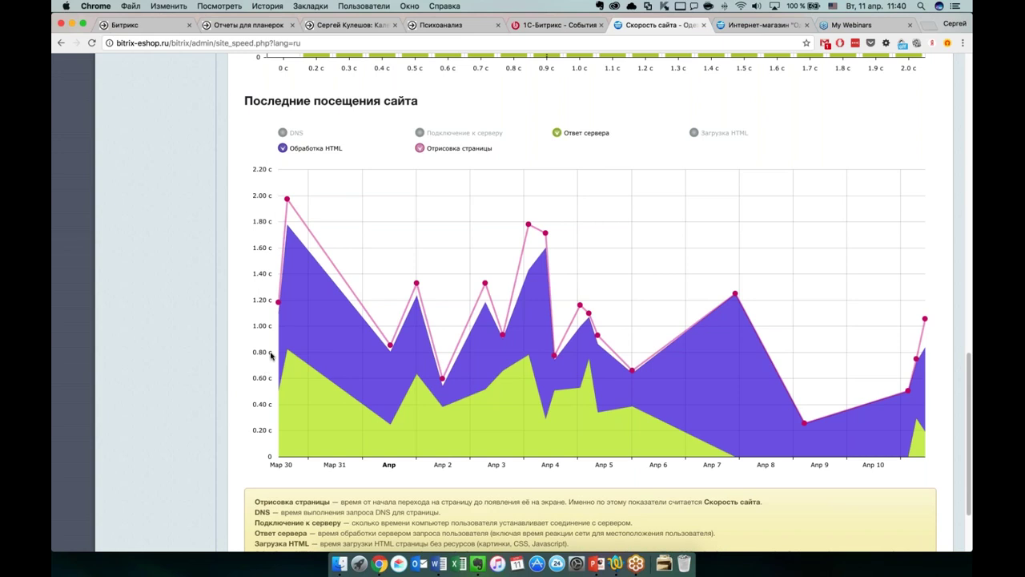
mouse_move(326, 319)
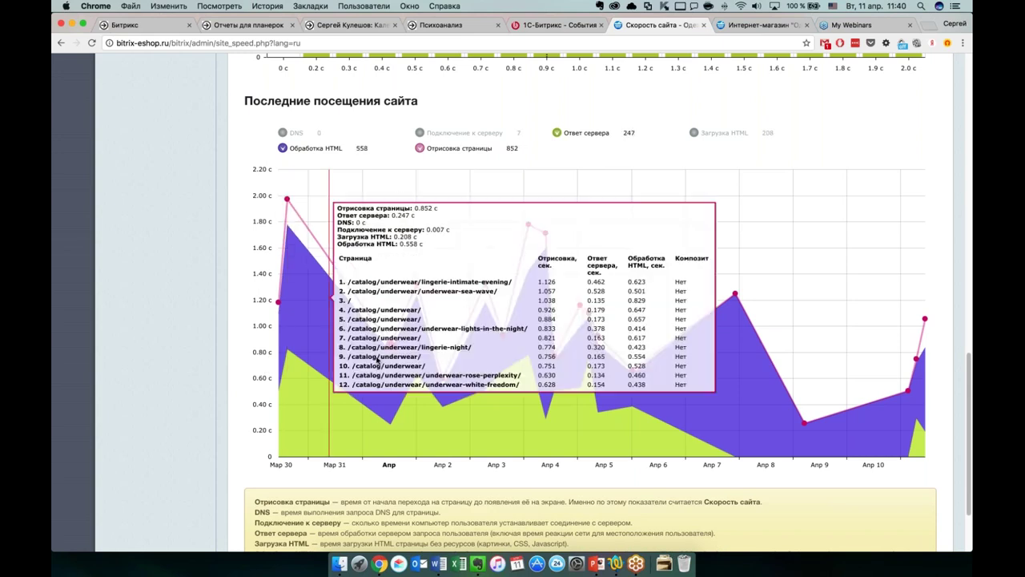
mouse_move(419, 358)
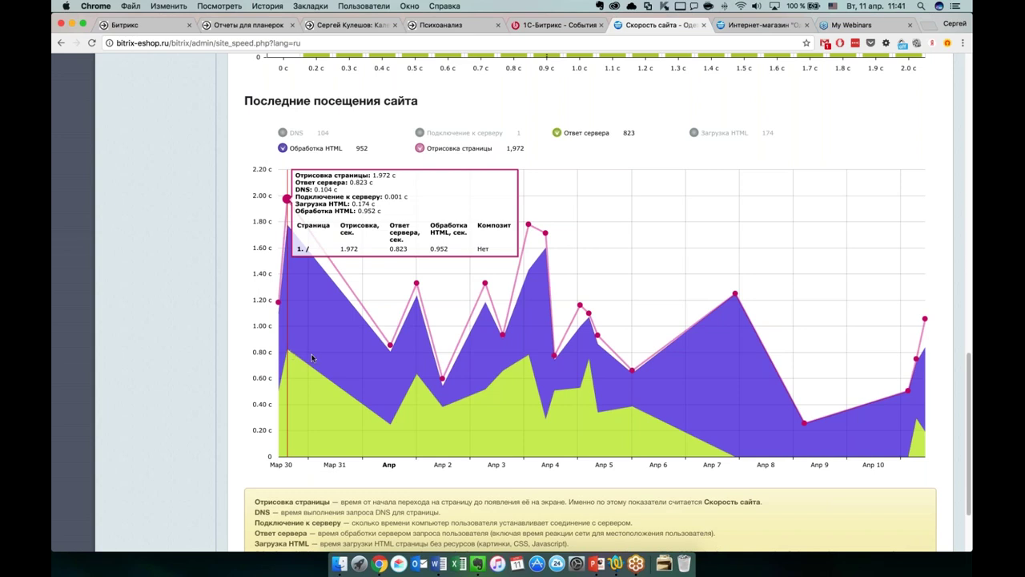
Open the "Композитный сайт" settings through the link in the site speed summary
scroll(429, 377, down, 3)
scroll(429, 389, up, 20)
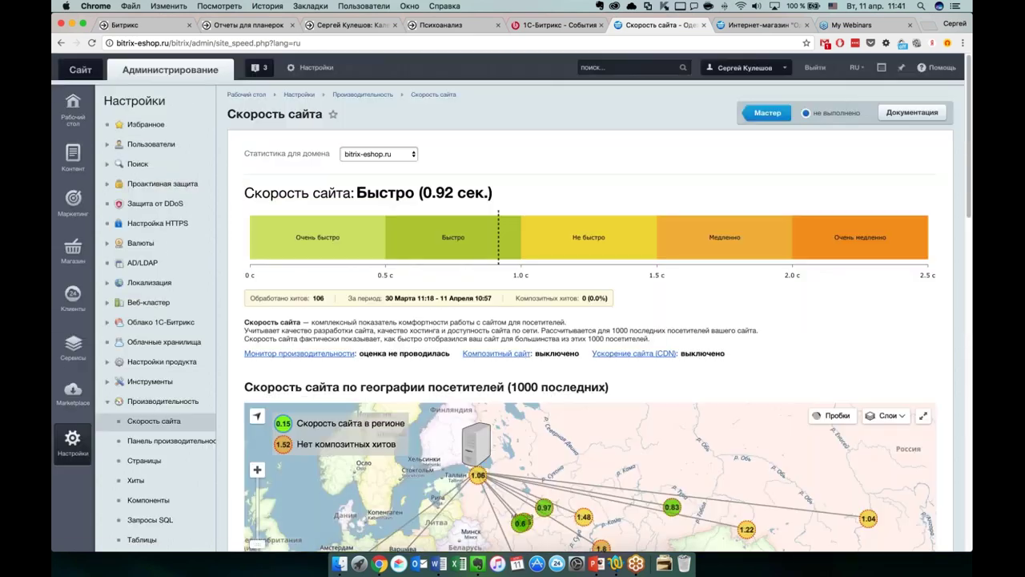
click(519, 357)
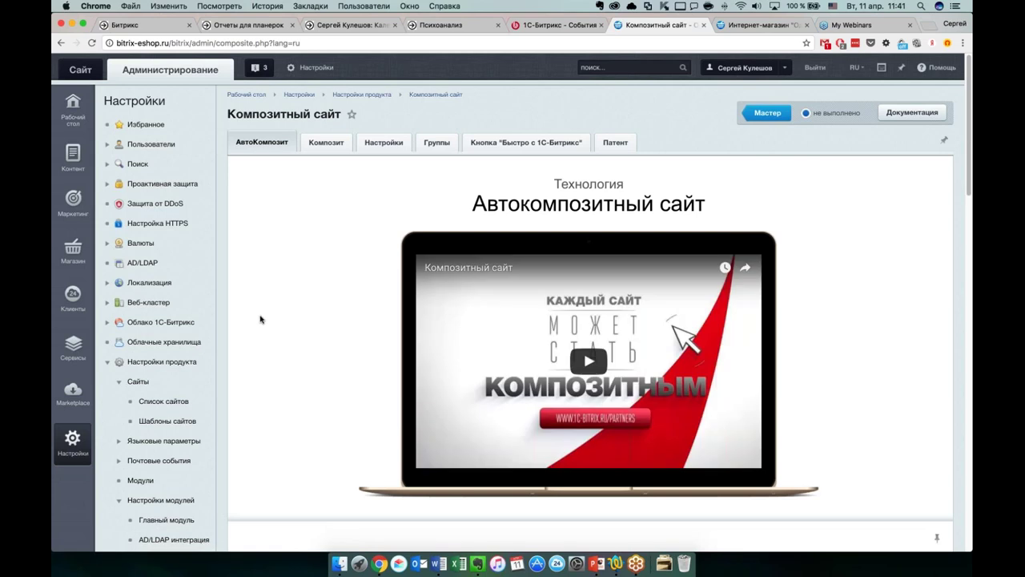
Review the "Автокомпозитный сайт" technology description and enable the АвтоКомпозит mode for the site
scroll(264, 287, down, 3)
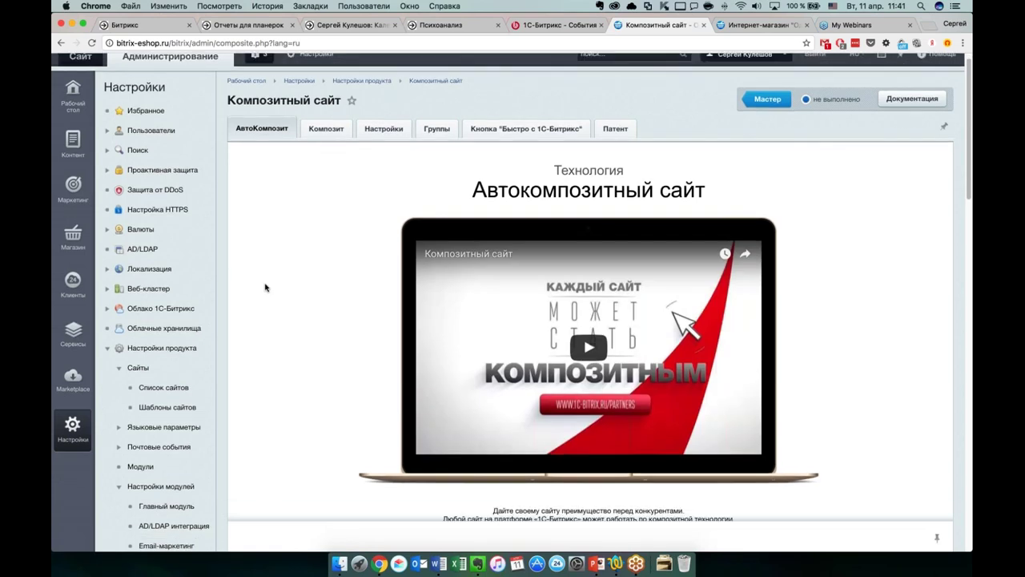
scroll(271, 290, down, 3)
scroll(270, 289, down, 3)
scroll(271, 290, up, 8)
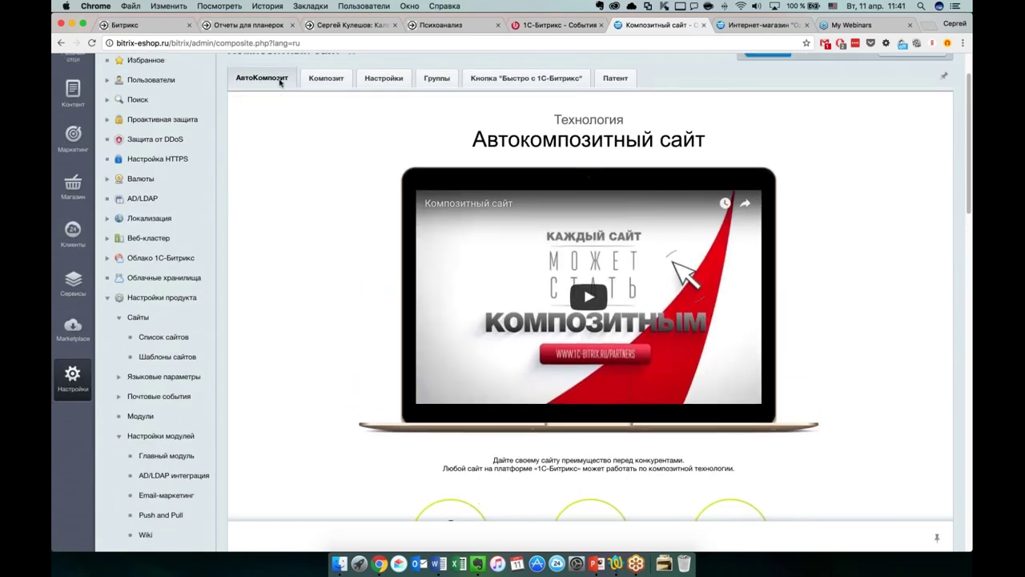
scroll(259, 232, down, 10)
click(622, 404)
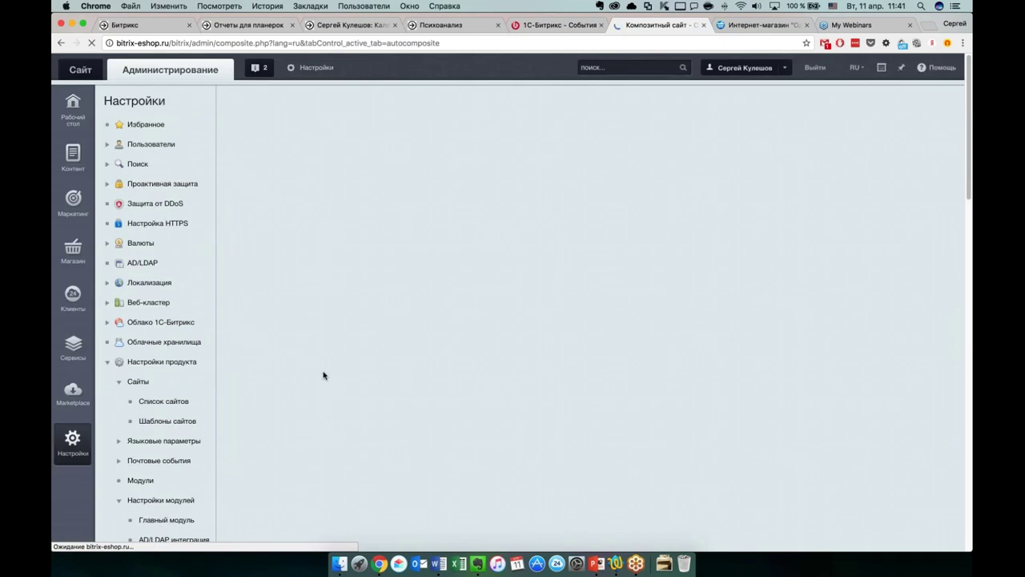
Check the auto-composite mode status and read the recommendations for testing the site's speed as an ordinary visitor
scroll(299, 373, down, 5)
scroll(299, 376, down, 13)
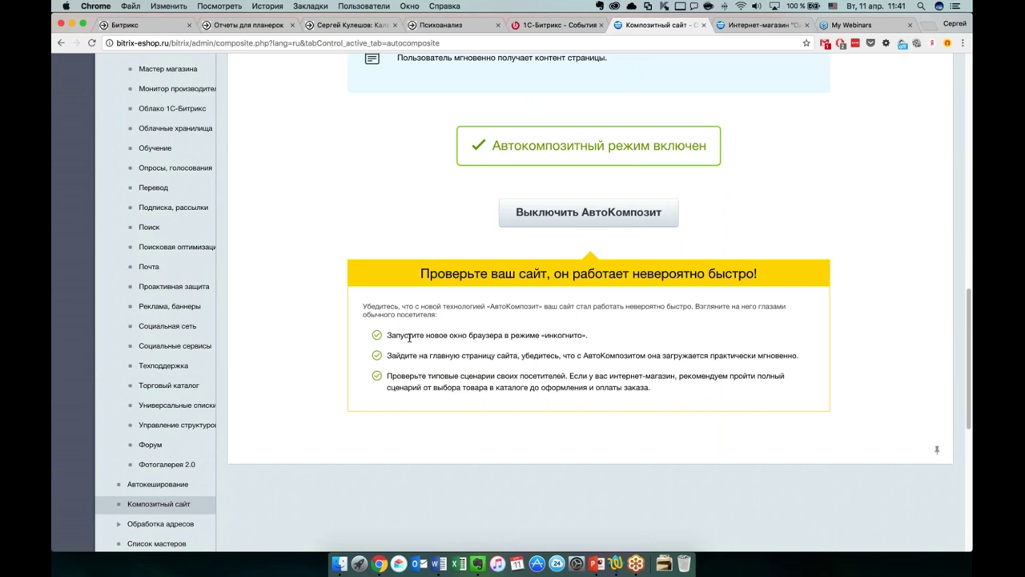
scroll(400, 339, up, 1)
scroll(401, 336, up, 2)
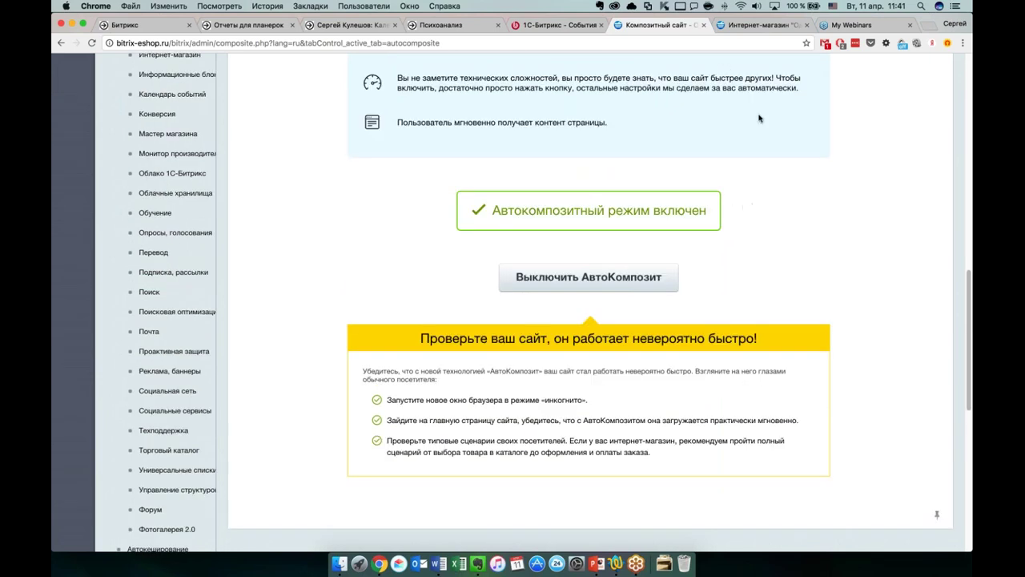
Open the shop homepage bitrix-eshop.ru in a new incognito window
click(774, 30)
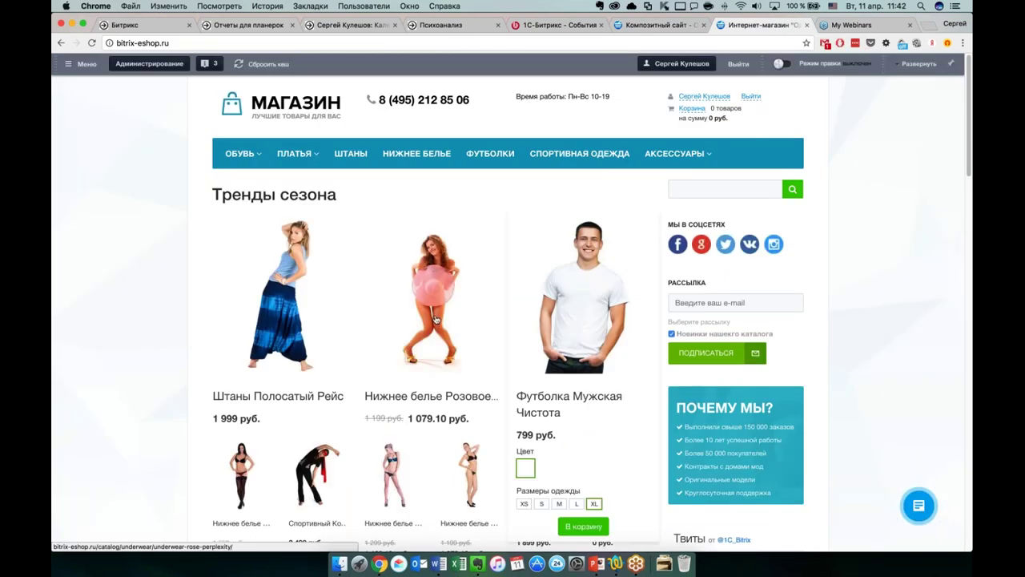
click(256, 45)
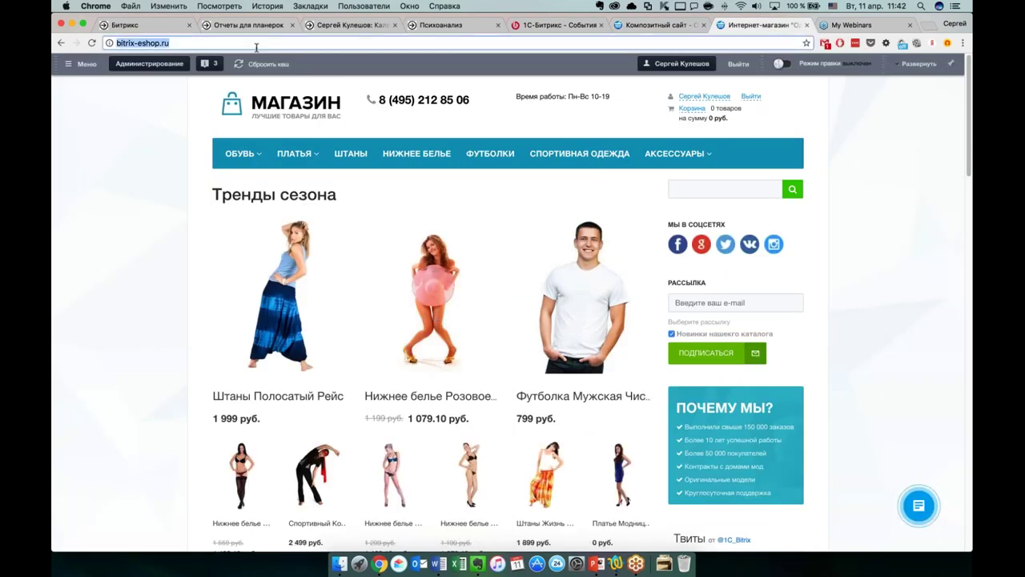
key(super+shift+n)
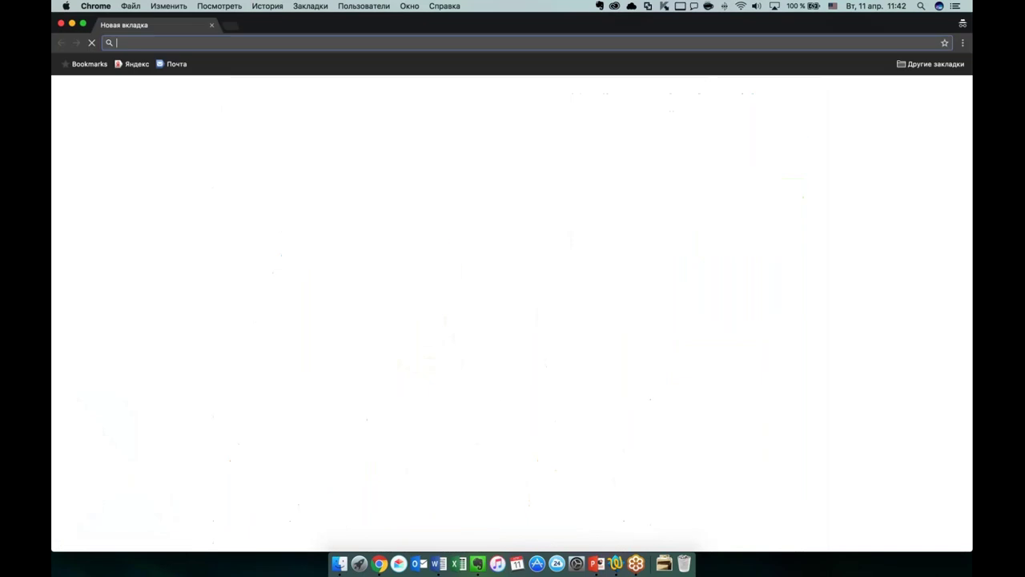
key(super+v)
key(Return)
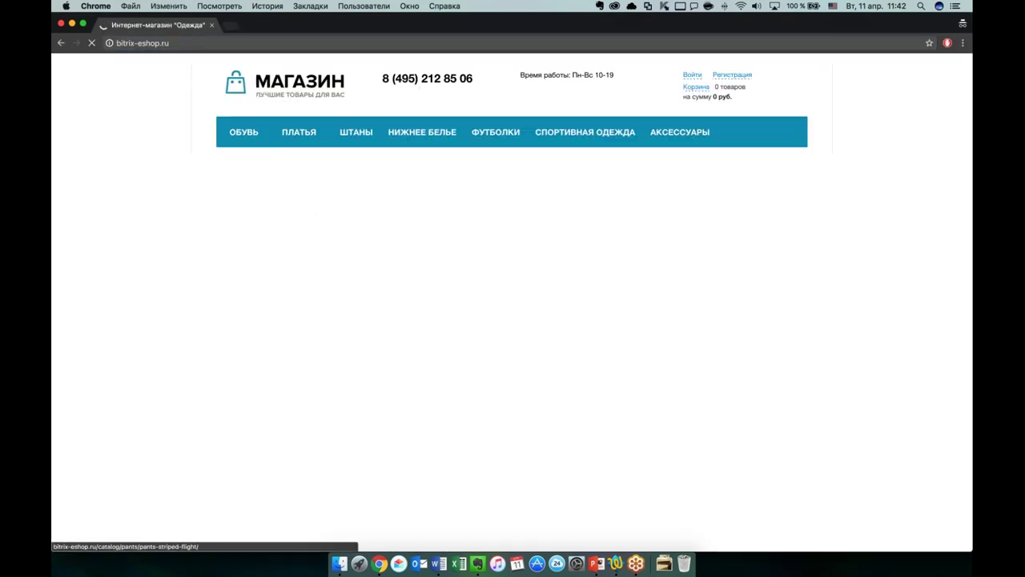
Look through the shop homepage down to the footer, reload it and return to its beginning
scroll(114, 275, down, 2)
scroll(116, 276, down, 10)
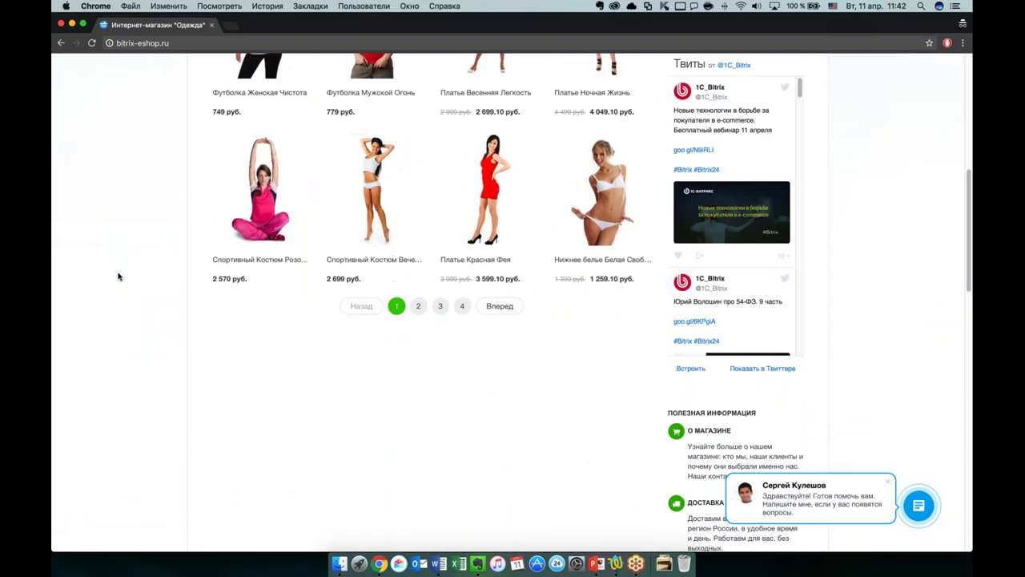
scroll(118, 276, down, 18)
key(Home)
key(End)
key(super+r)
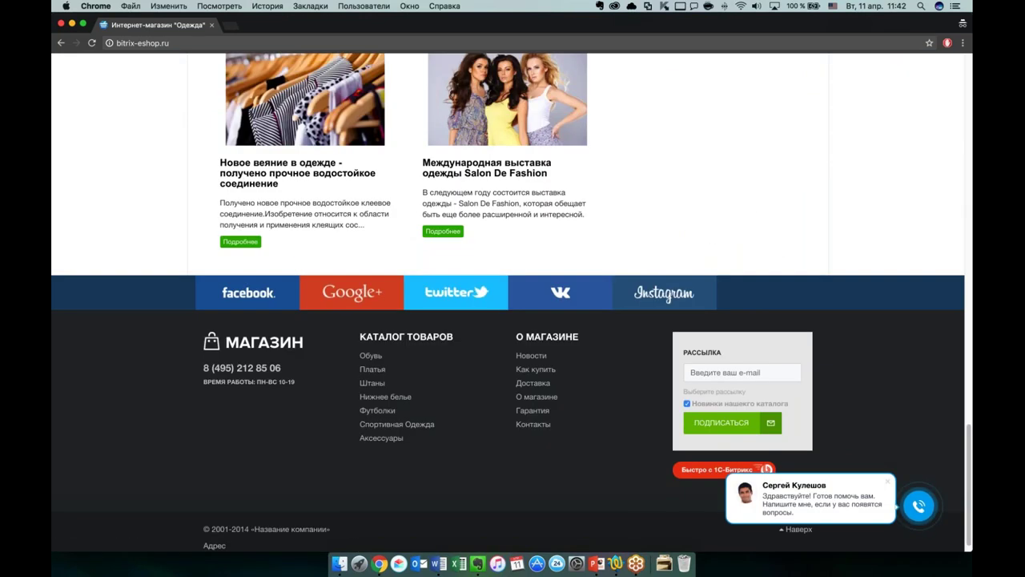
scroll(158, 407, up, 15)
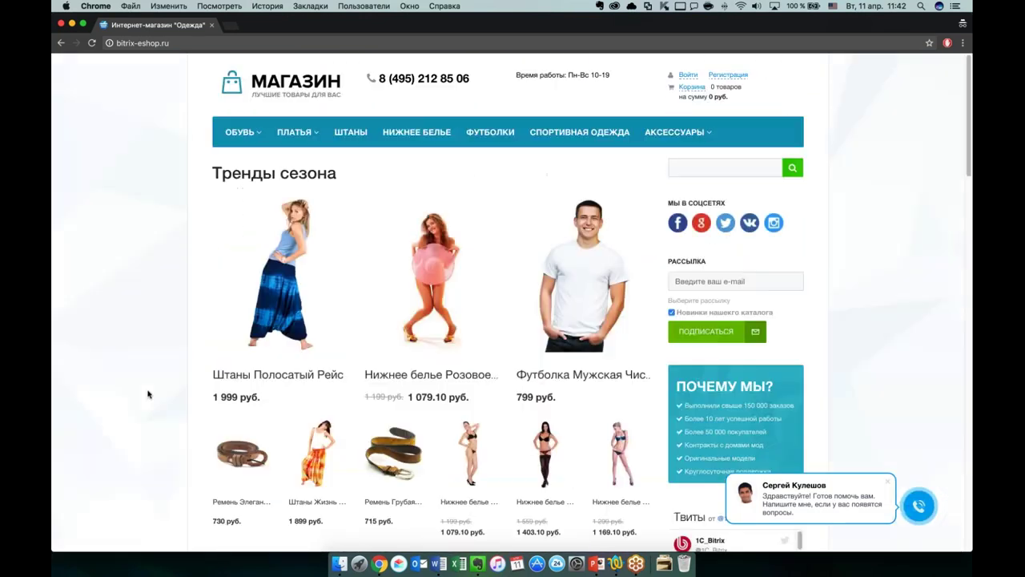
Reload the shop homepage twice to check its loading speed and look over the product listing
click(92, 43)
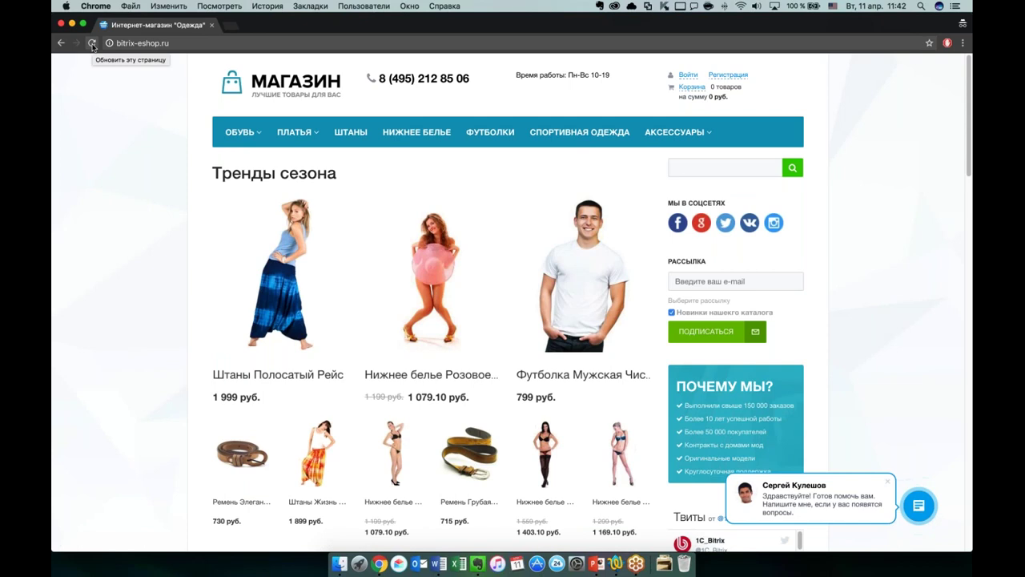
click(92, 44)
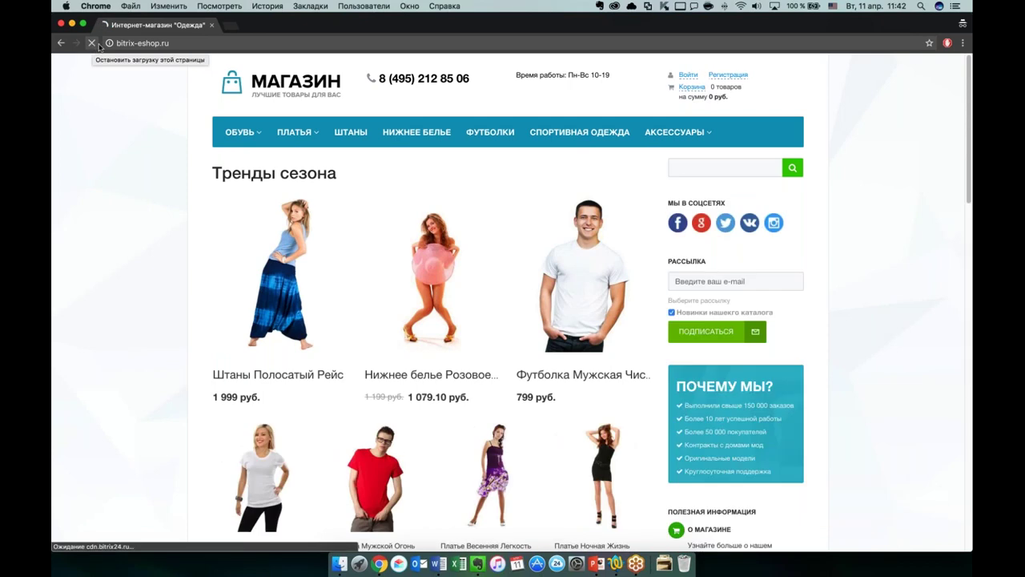
scroll(133, 248, down, 2)
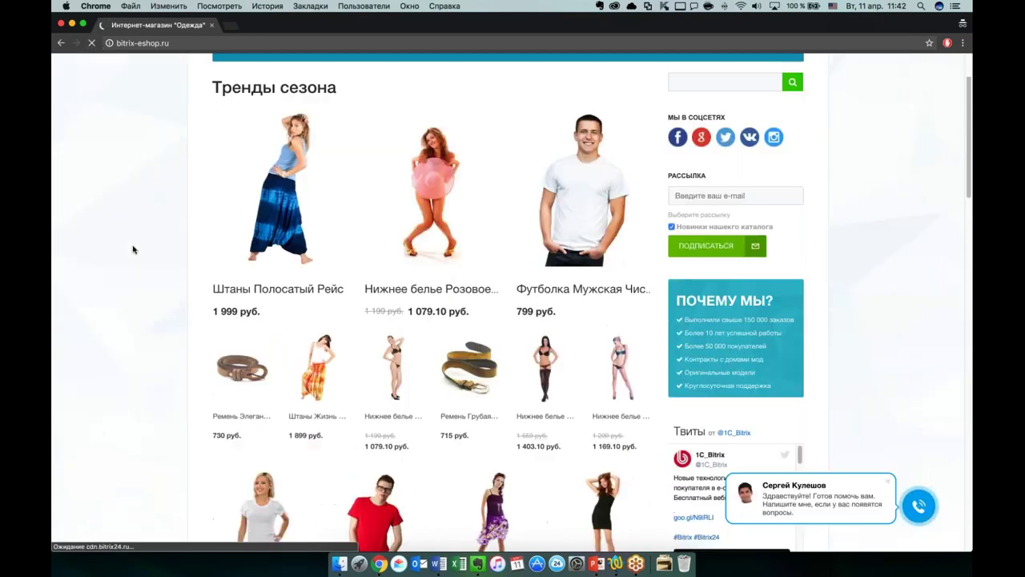
scroll(174, 261, down, 9)
scroll(175, 264, down, 1)
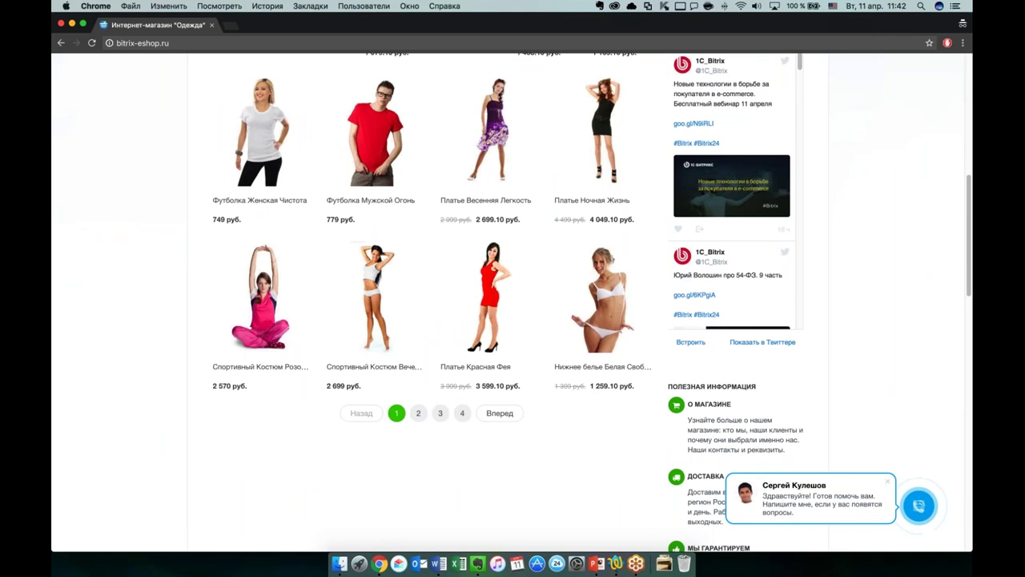
Dismiss the chat greeting, look over the homepage once more and close the incognito window
click(889, 483)
scroll(840, 327, down, 4)
scroll(840, 345, up, 14)
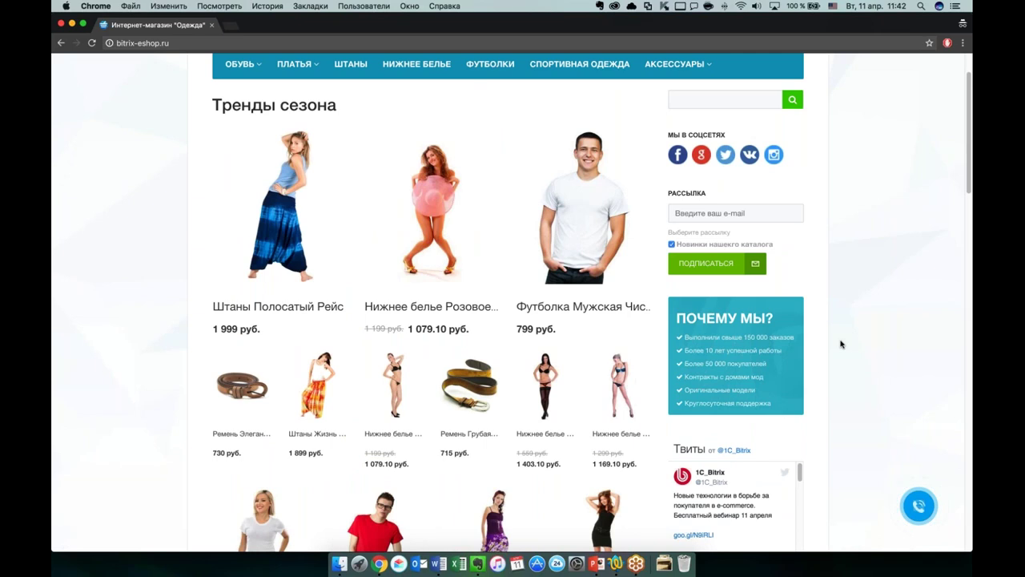
scroll(840, 343, up, 2)
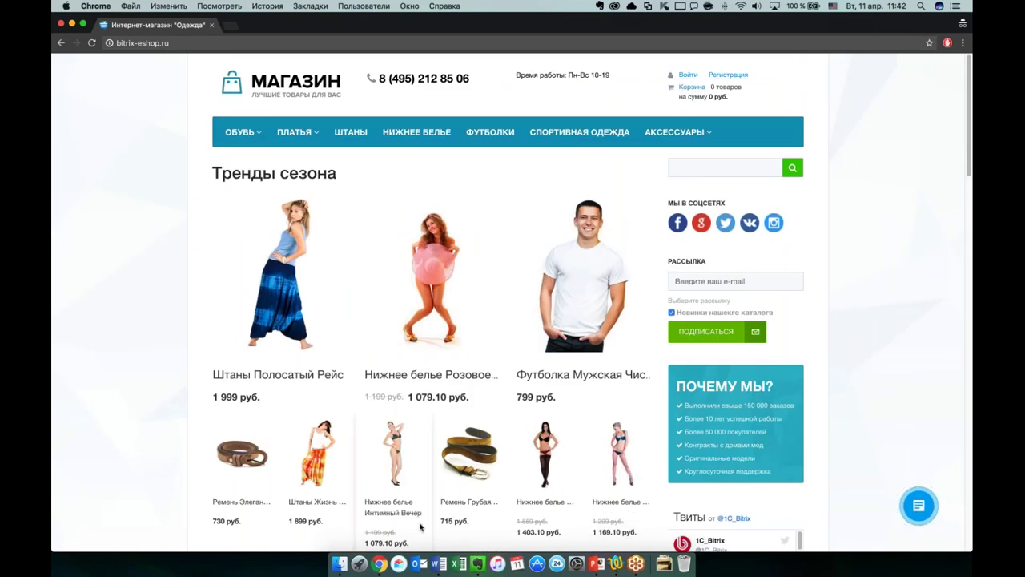
click(62, 25)
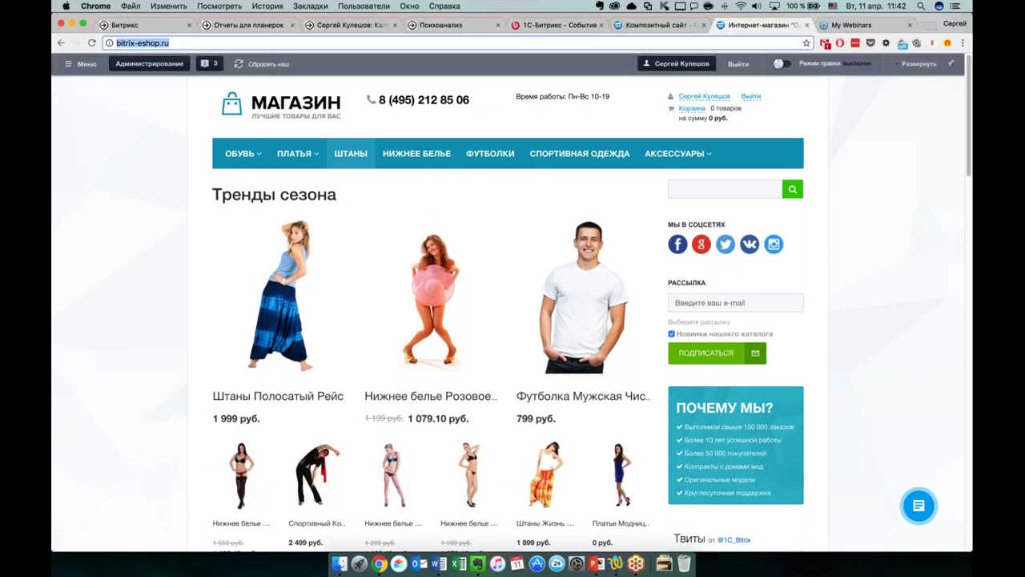
Go back from the composite site settings to the Скорость сайта report and examine the speed scale and visitor map
click(655, 24)
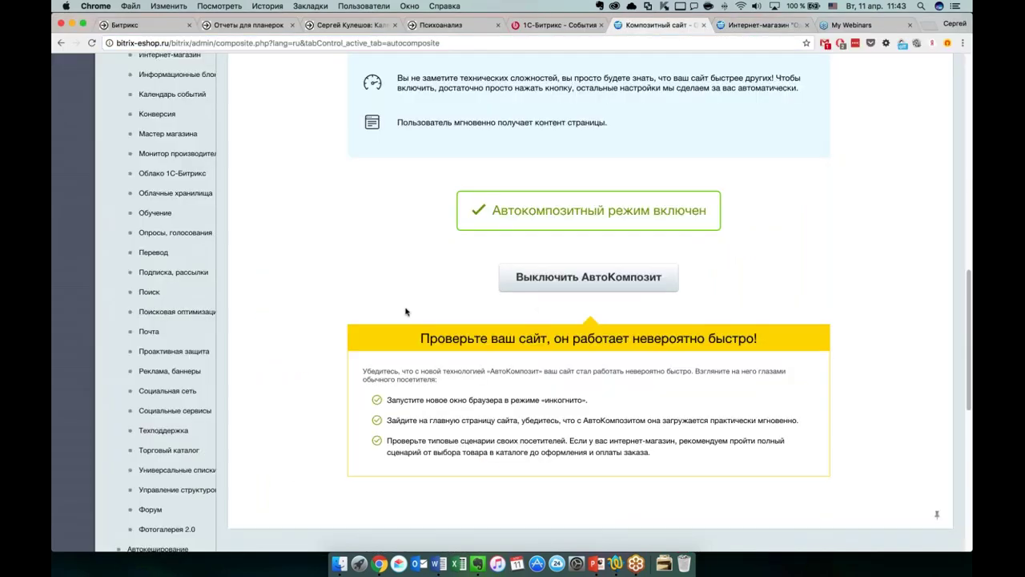
scroll(406, 310, up, 3)
scroll(392, 308, up, 5)
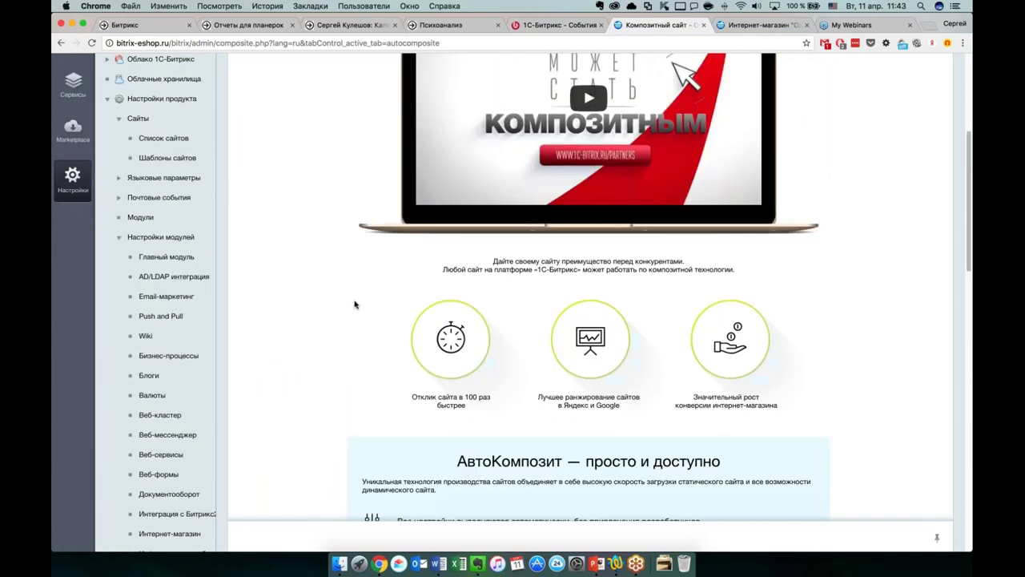
click(61, 43)
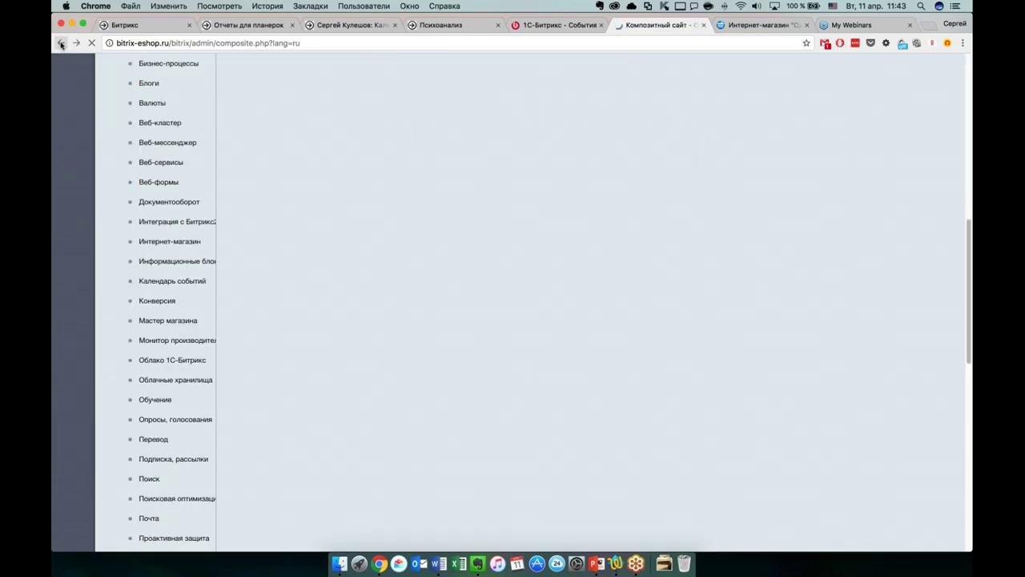
click(61, 44)
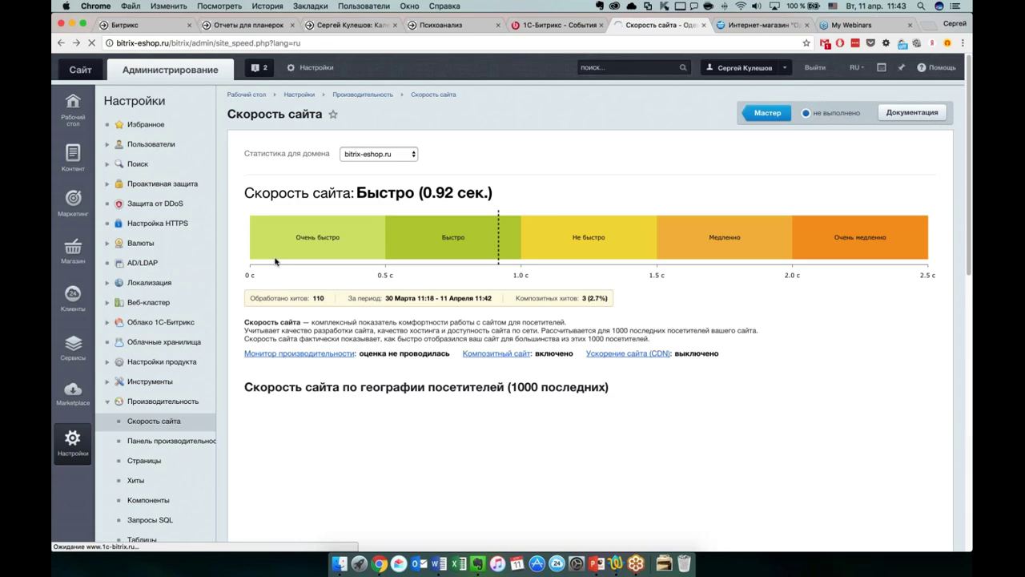
scroll(268, 288, down, 5)
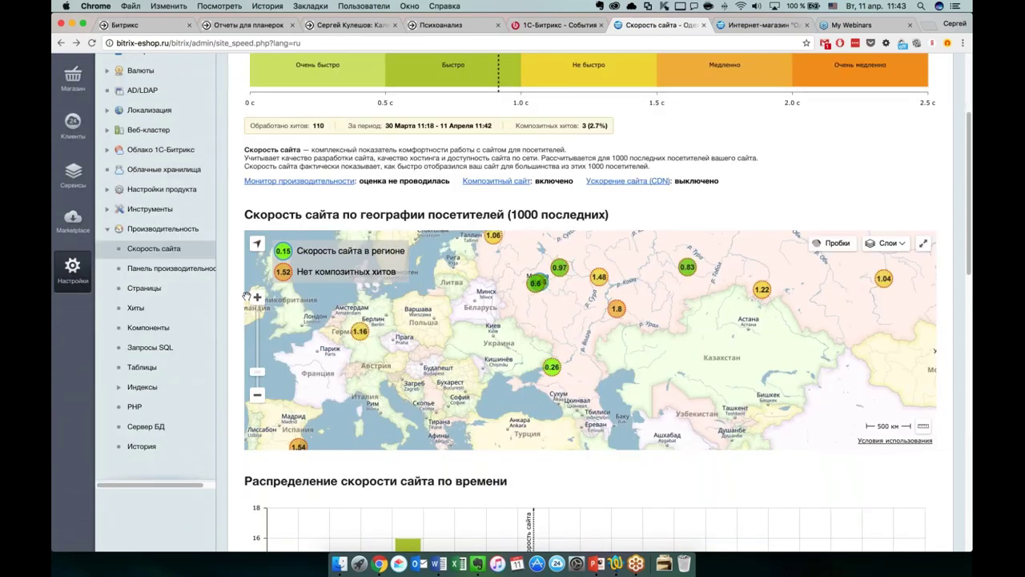
scroll(512, 320, up, 2)
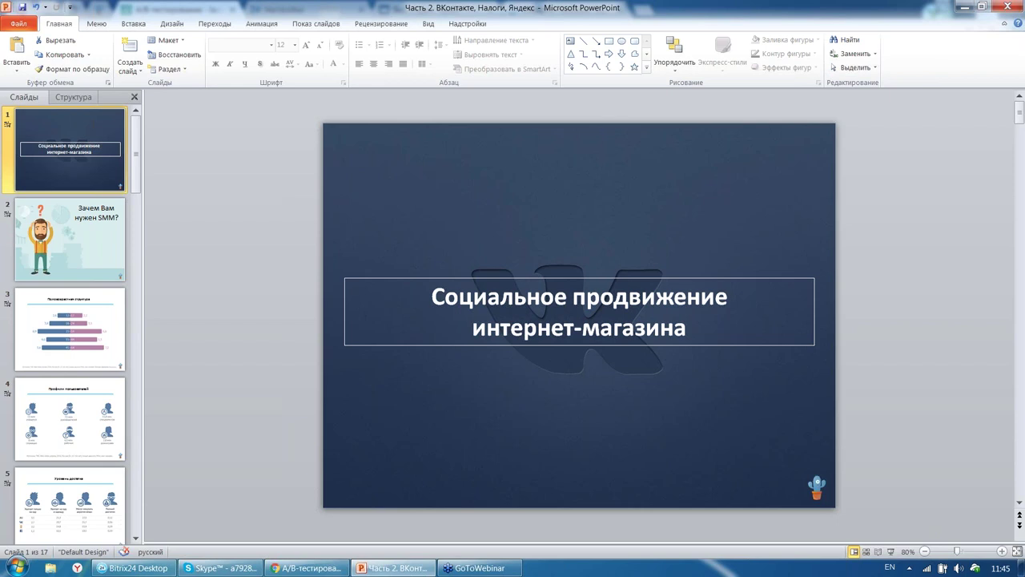
Switch to PowerPoint and start the slide show of the online shop social promotion presentation
key(F5)
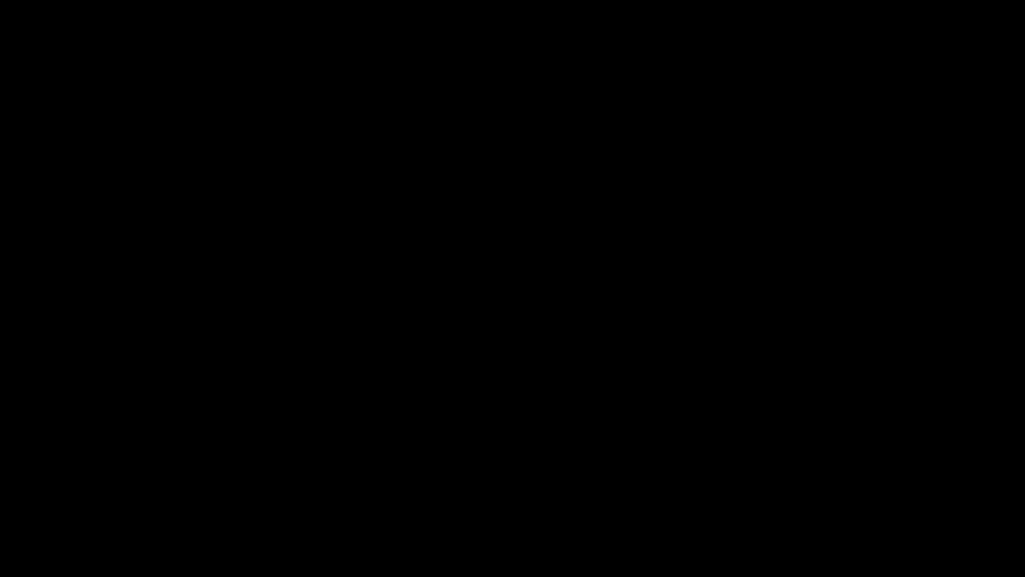
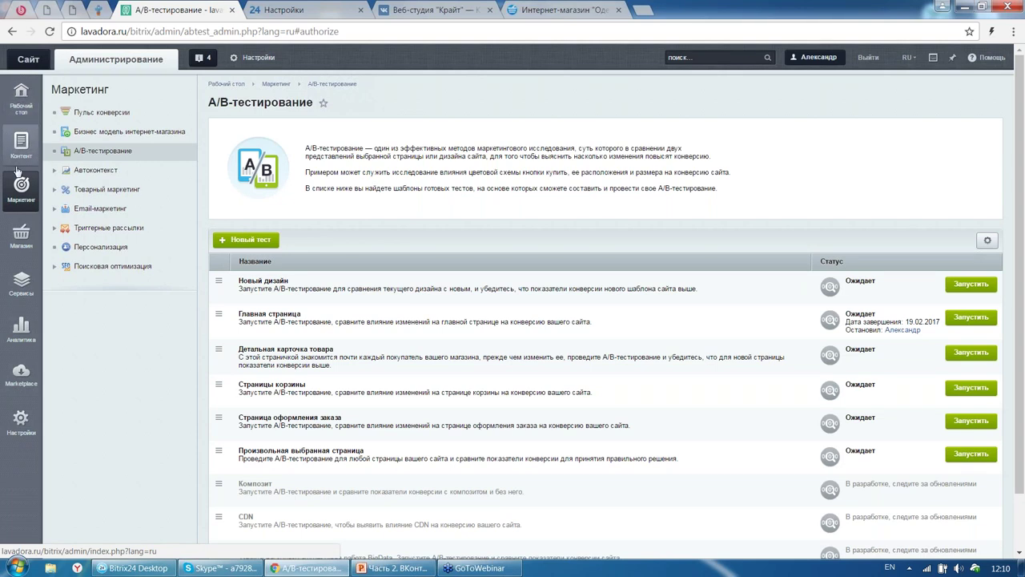
Open the A/B-тестирование list of lavadora.ru in Chrome and open the Главная страница test for editing
click(102, 150)
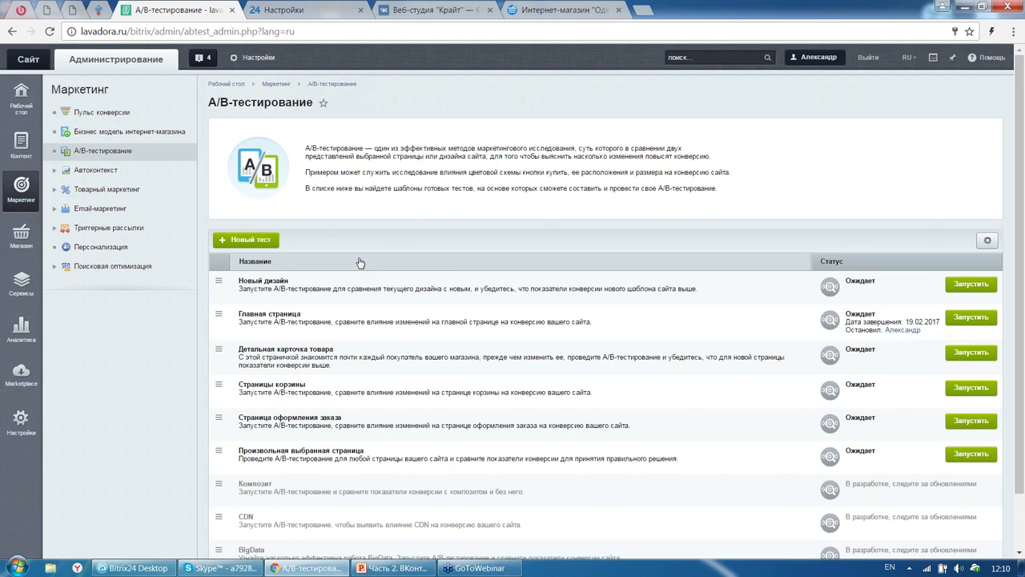
scroll(350, 277, down, 1)
scroll(348, 280, down, 3)
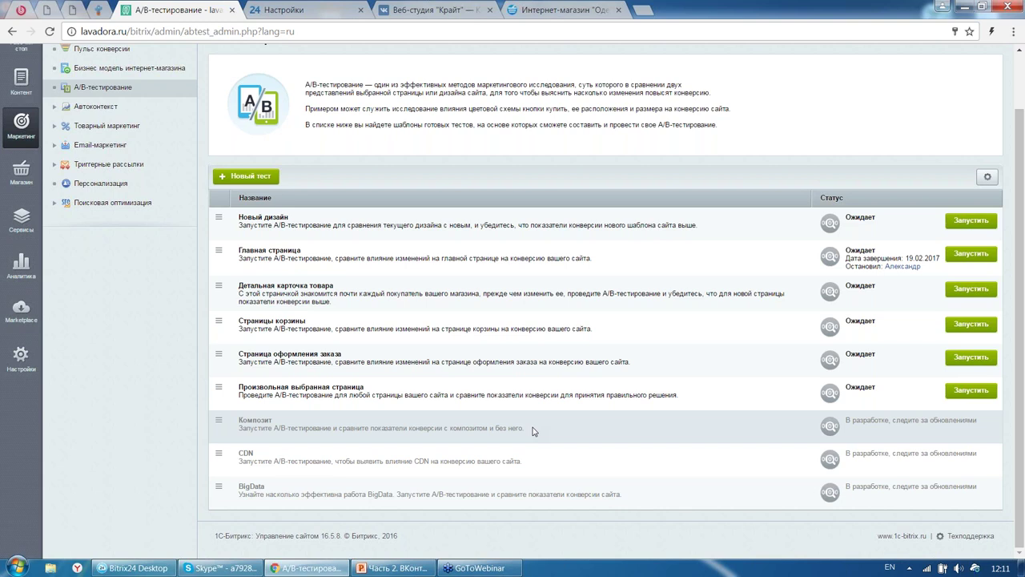
click(219, 253)
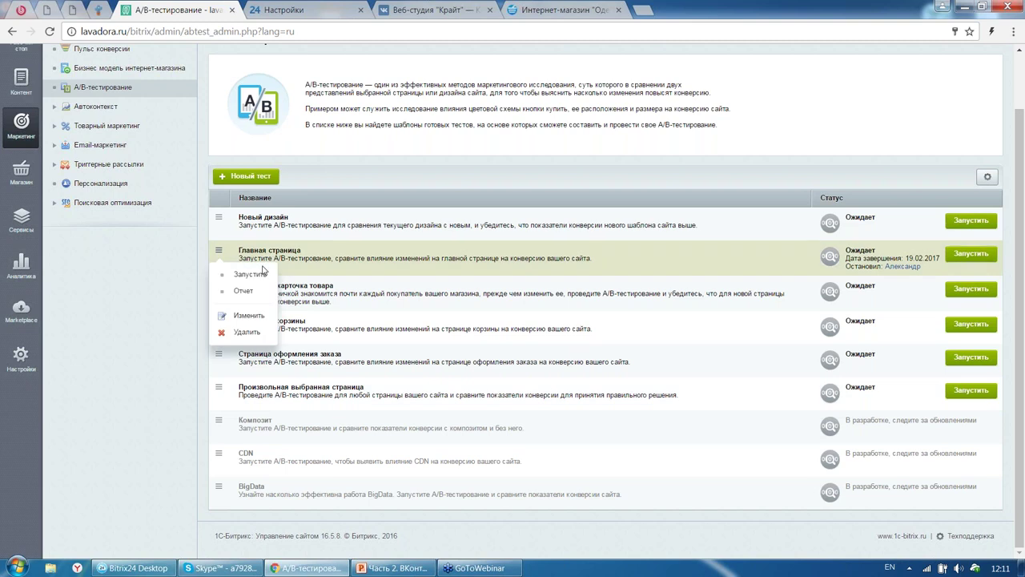
click(248, 315)
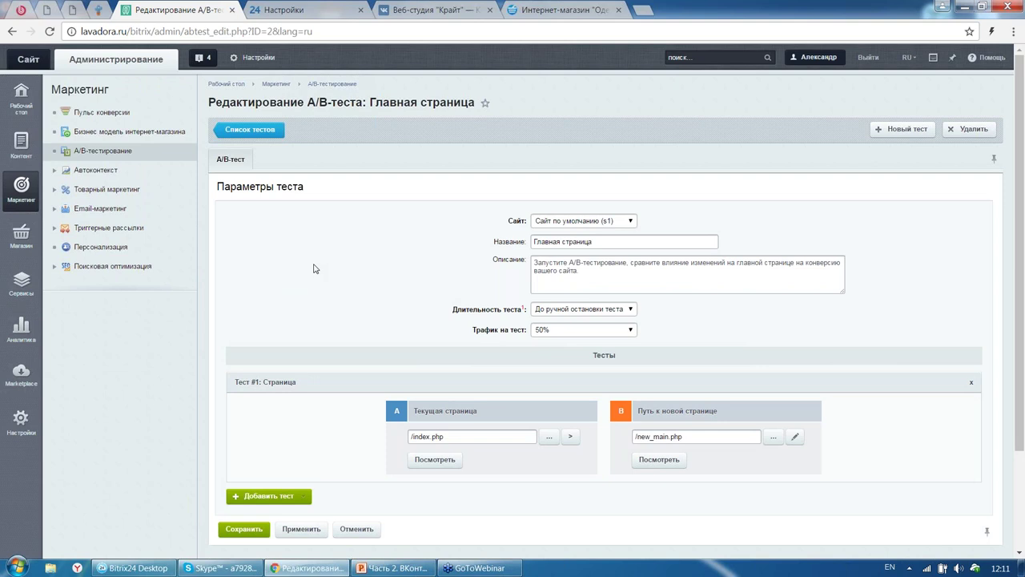
Set the duration of the Главная страница test to Месяц
click(567, 309)
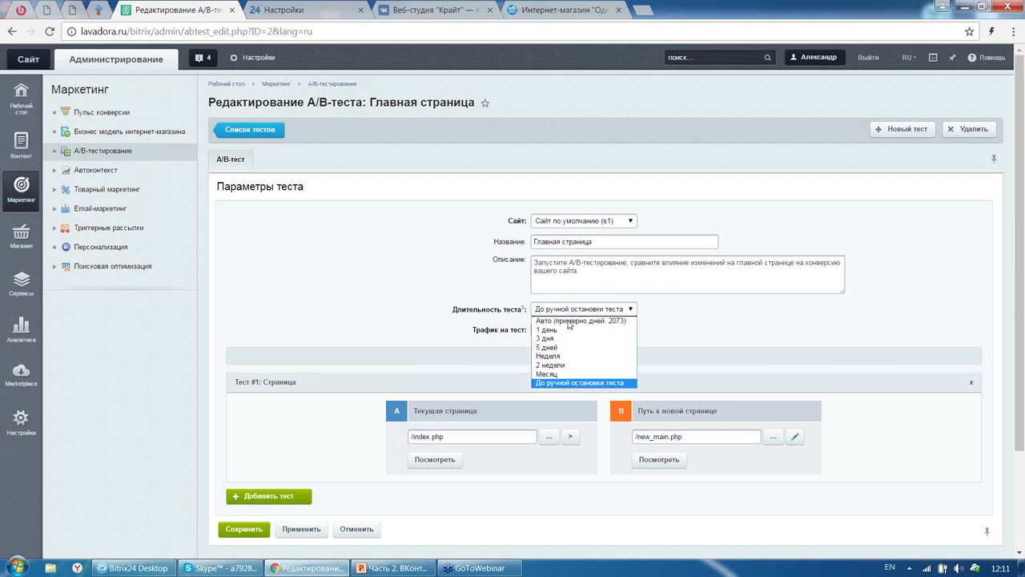
click(571, 384)
click(584, 310)
click(574, 374)
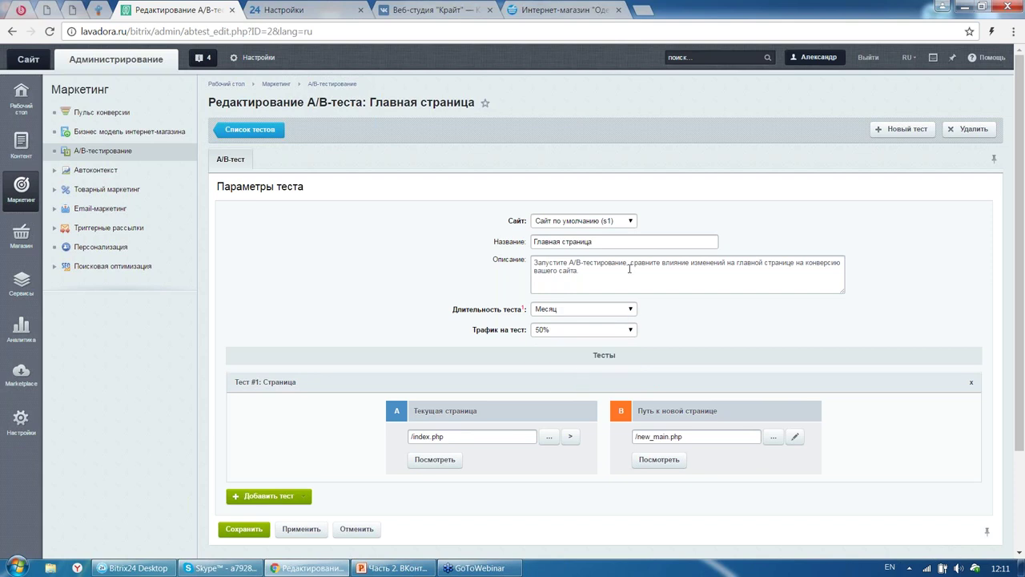
Review the test's traffic share options and highlight the page path of variant A in test #1
click(608, 331)
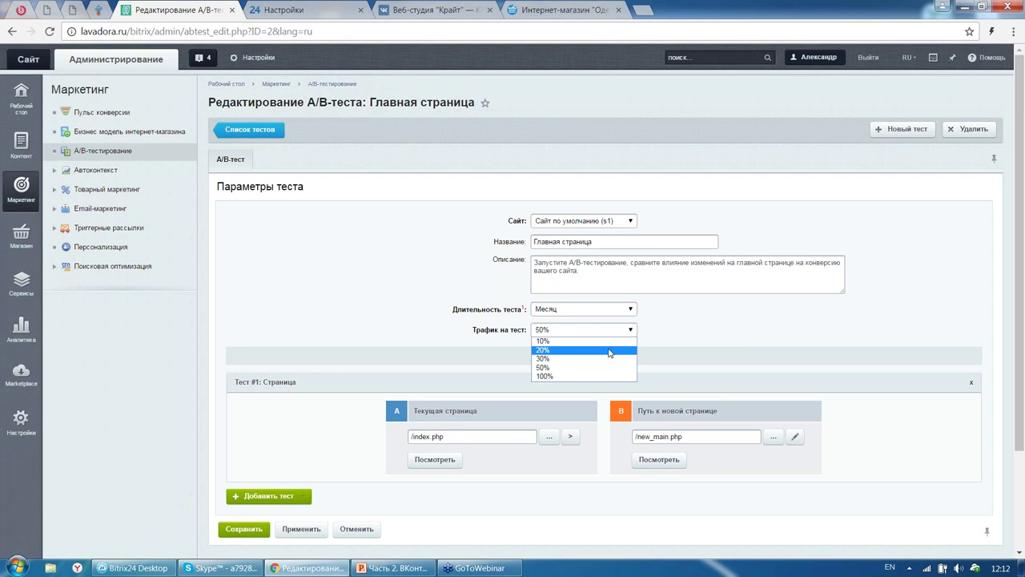
scroll(501, 392, down, 1)
scroll(501, 392, down, 1)
drag(502, 308, 418, 308)
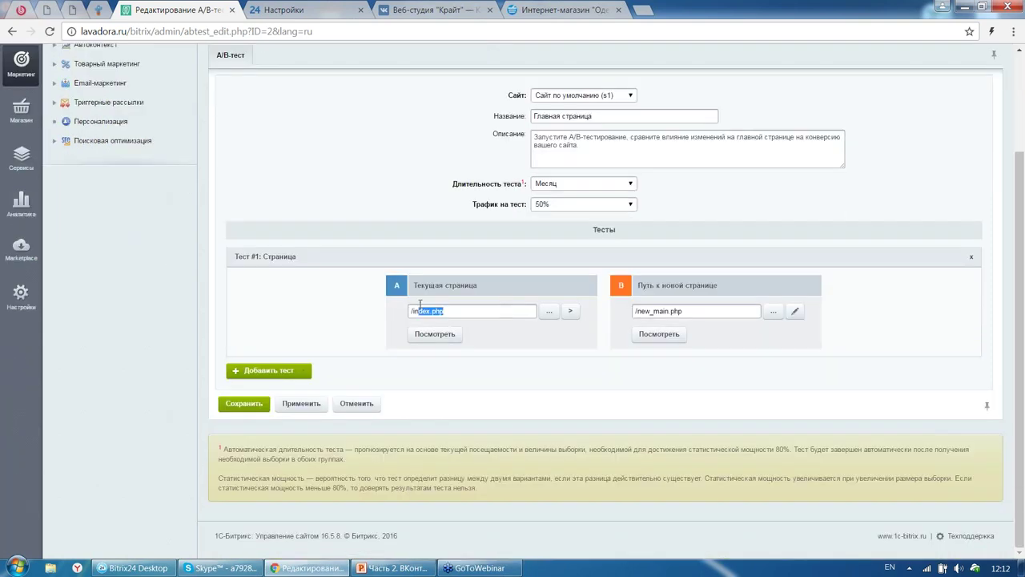
Open the public lavadora.ru homepage and look through its order form, subscription plans and company section
scroll(48, 72, up, 2)
click(30, 59)
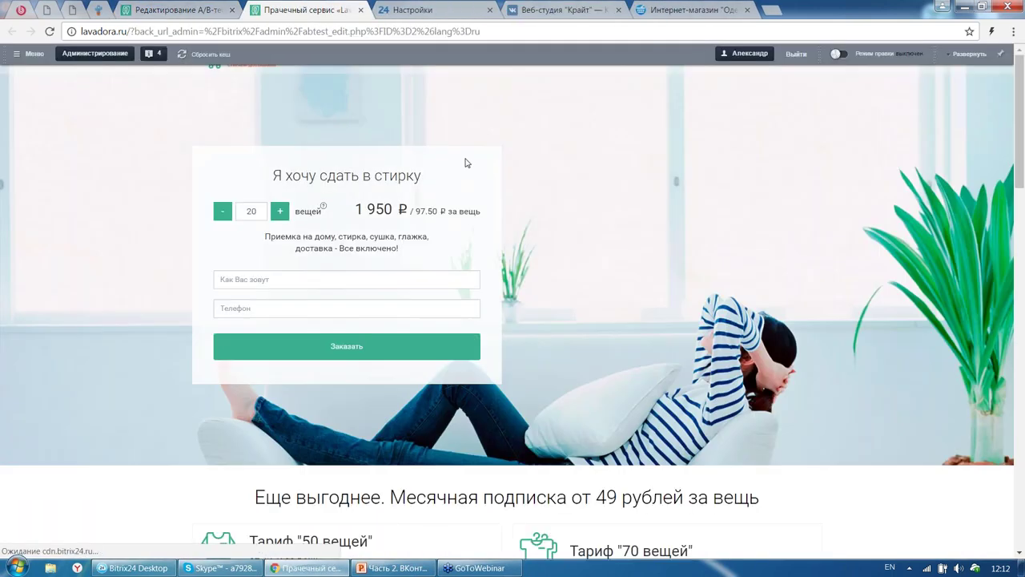
scroll(473, 165, down, 6)
scroll(472, 165, down, 12)
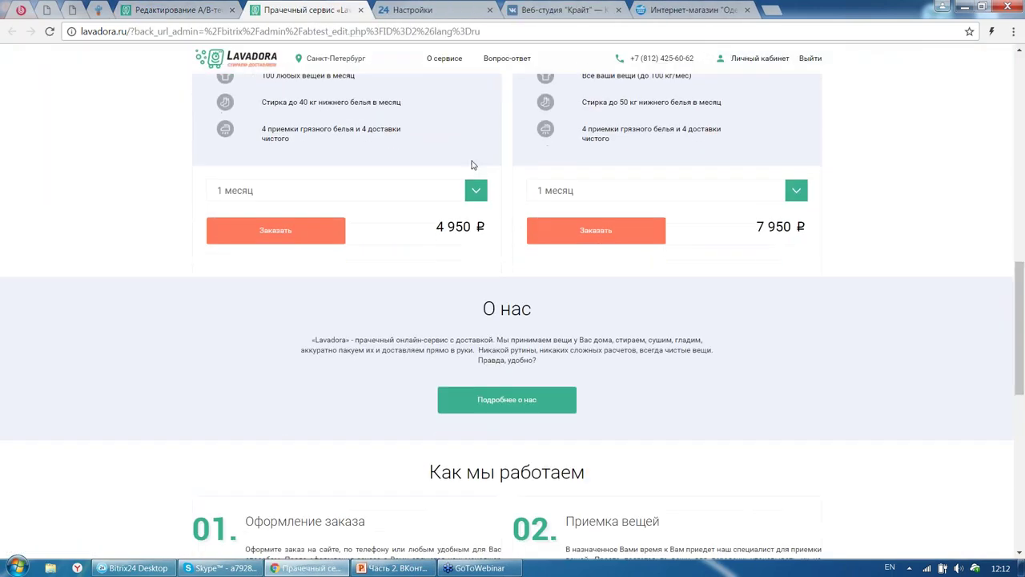
scroll(472, 165, up, 8)
scroll(472, 165, up, 10)
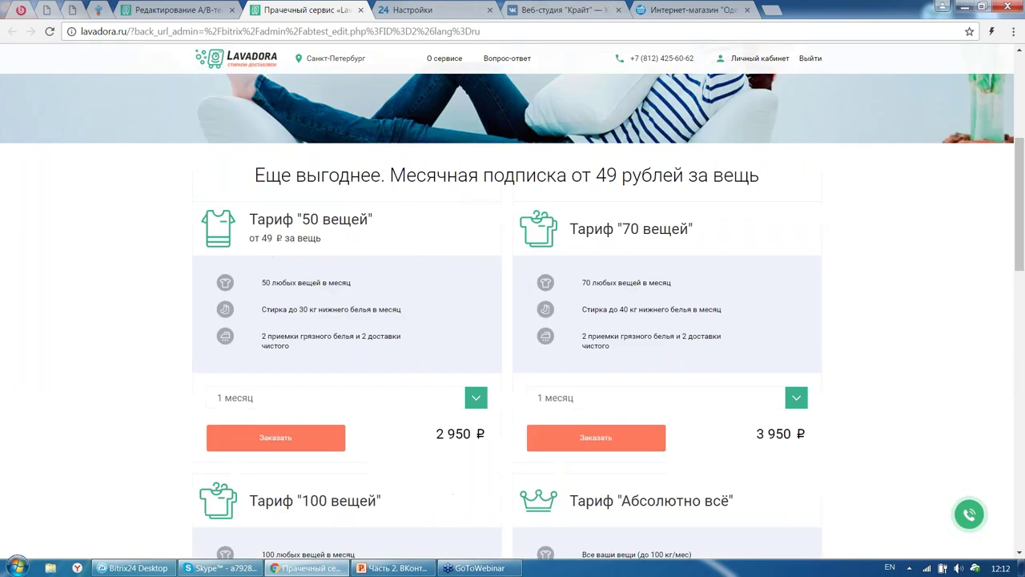
Copy variant B's path /new_main.php from the A/B test and open that page of lavadora.ru in the public site's tab
click(176, 10)
triple_click(678, 437)
key(ctrl+c)
click(316, 10)
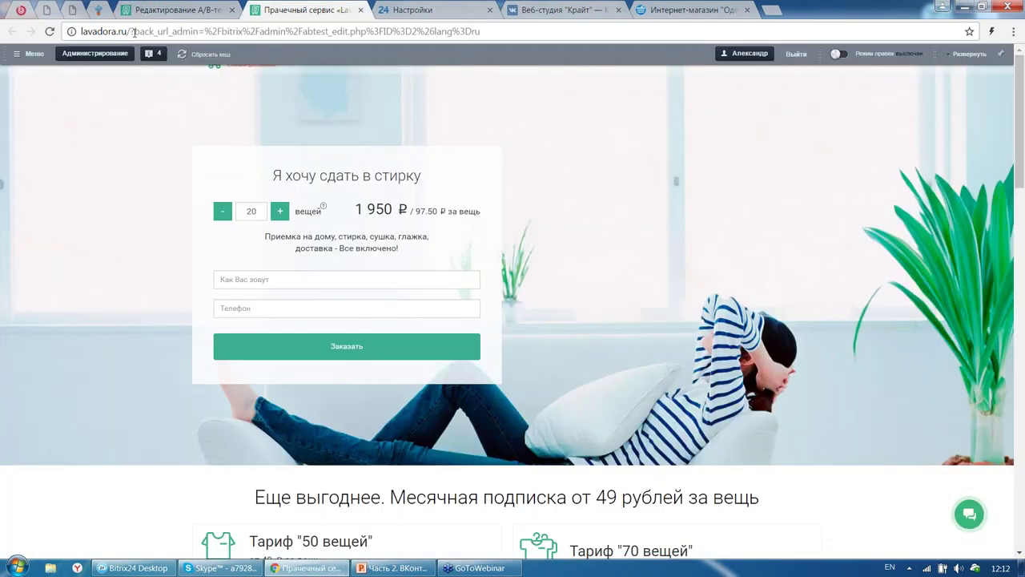
drag(128, 32, 528, 80)
key(ctrl+v)
key(Return)
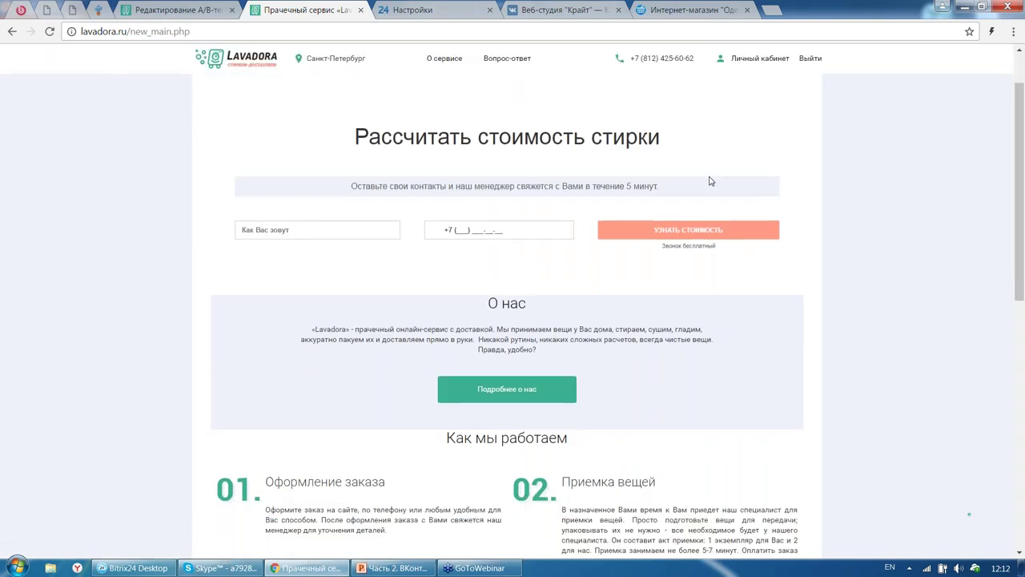
Keep /new_main.php open in one tab, open the current lavadora.ru homepage in another, and compare their order forms
click(238, 7)
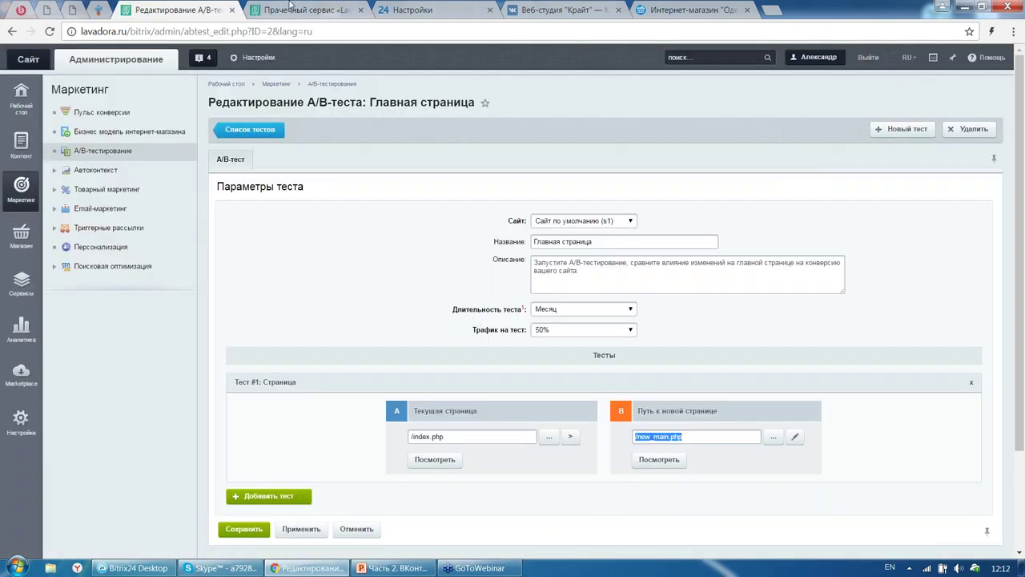
click(270, 12)
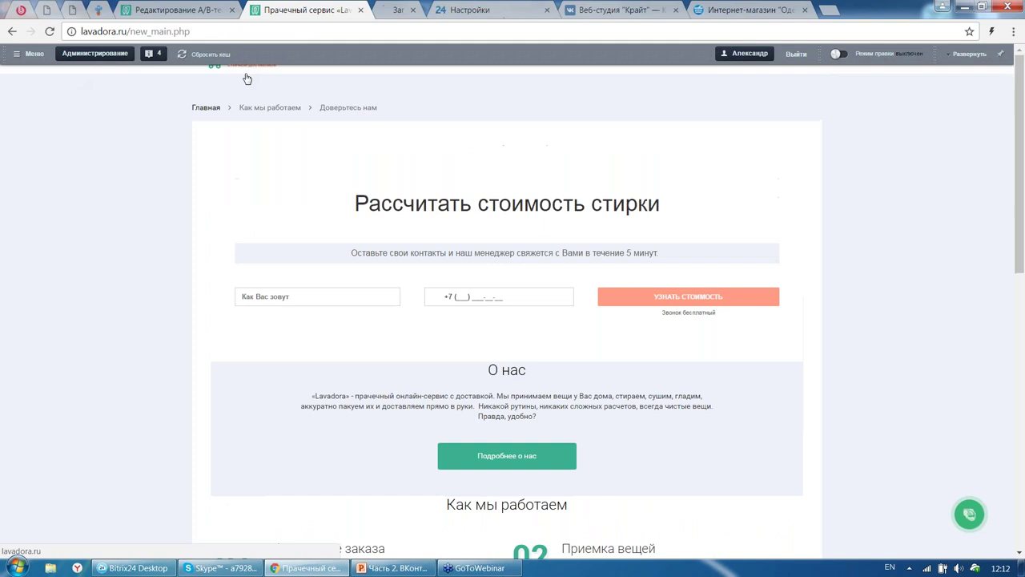
click(247, 78)
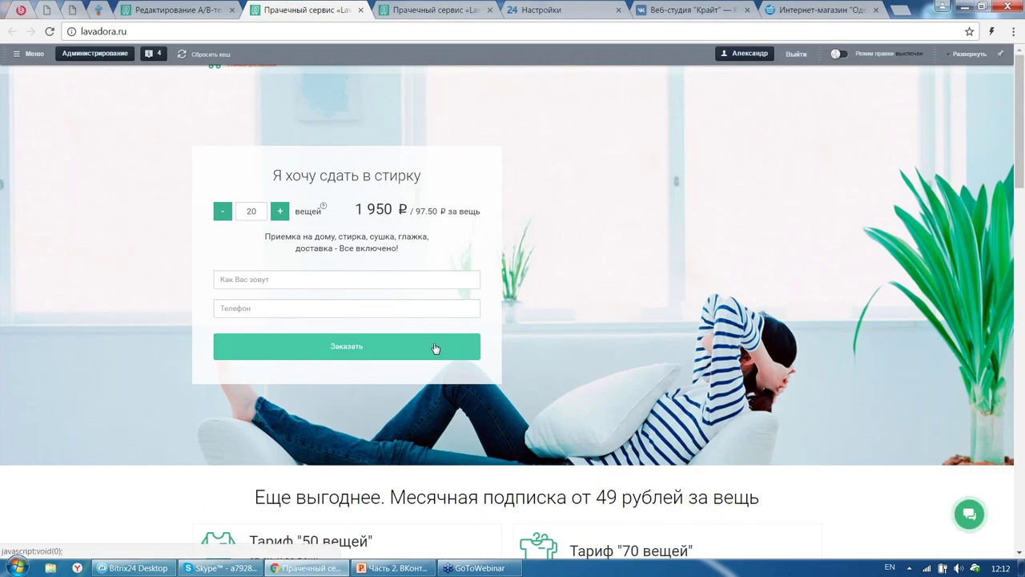
click(388, 8)
click(327, 302)
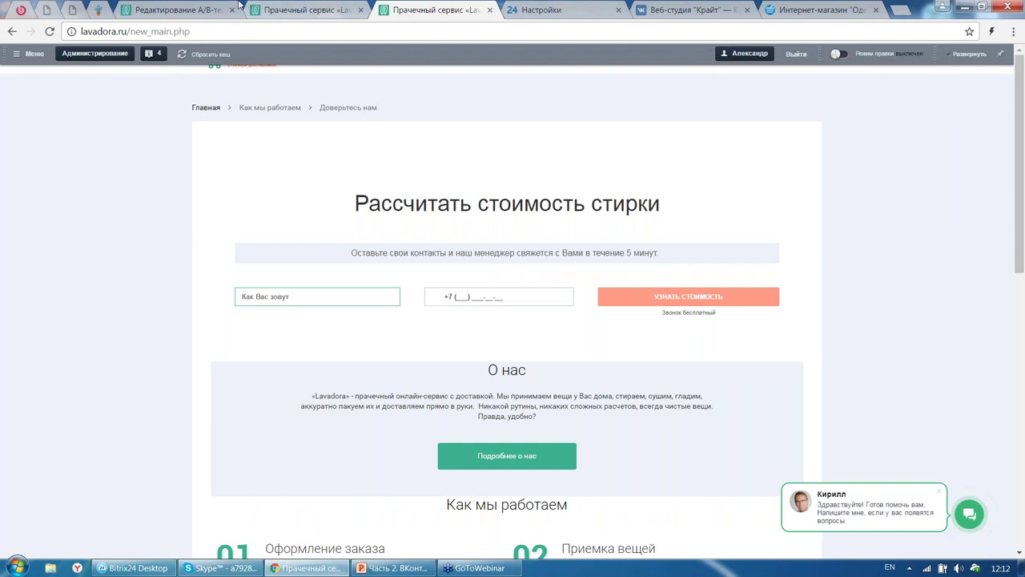
click(309, 4)
Open the report of the Главная страница A/B test and compare the conversion funnels and indicators of variants A and B
click(193, 4)
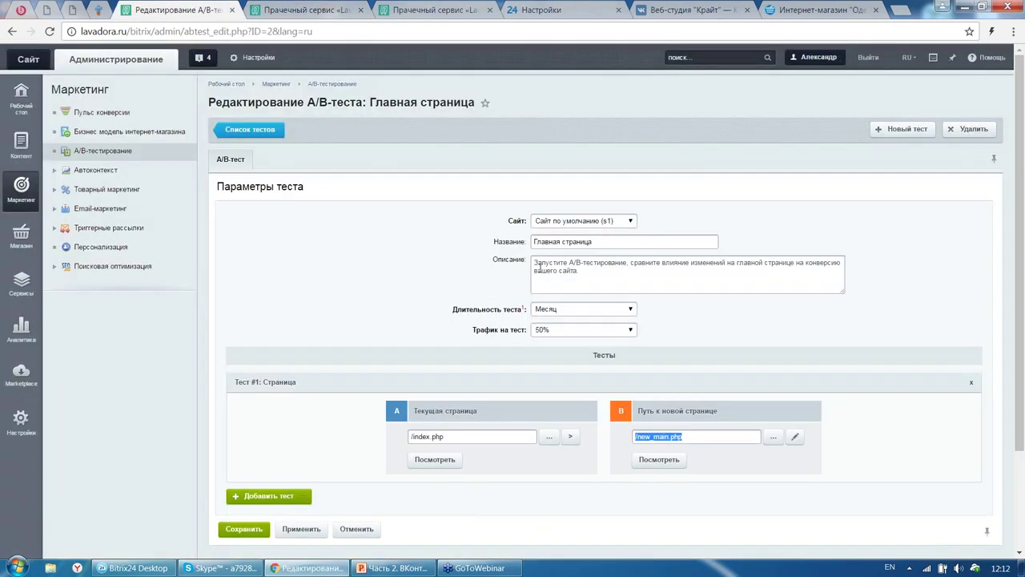
scroll(593, 300, down, 3)
scroll(336, 192, up, 5)
click(88, 144)
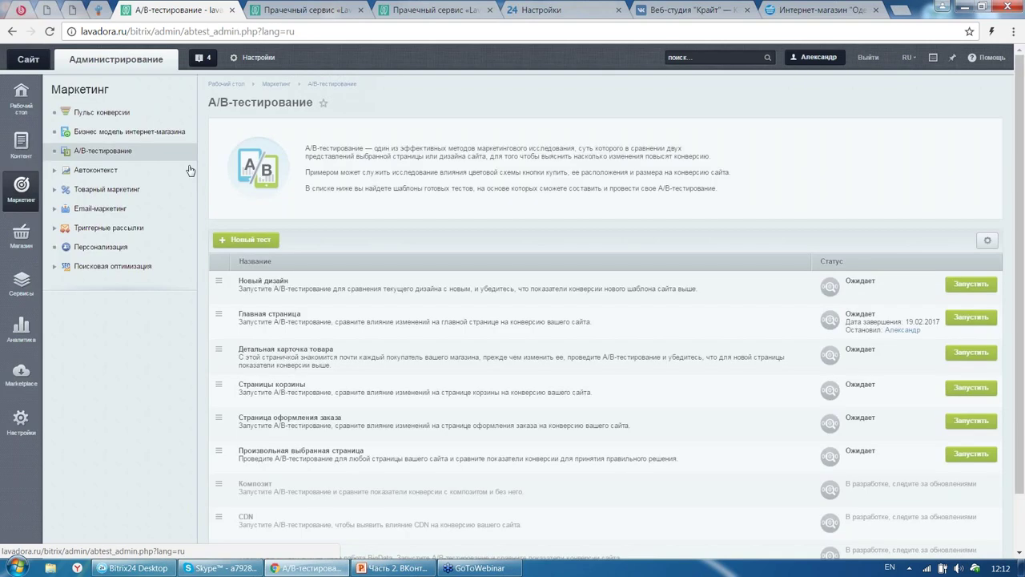
click(219, 313)
click(240, 355)
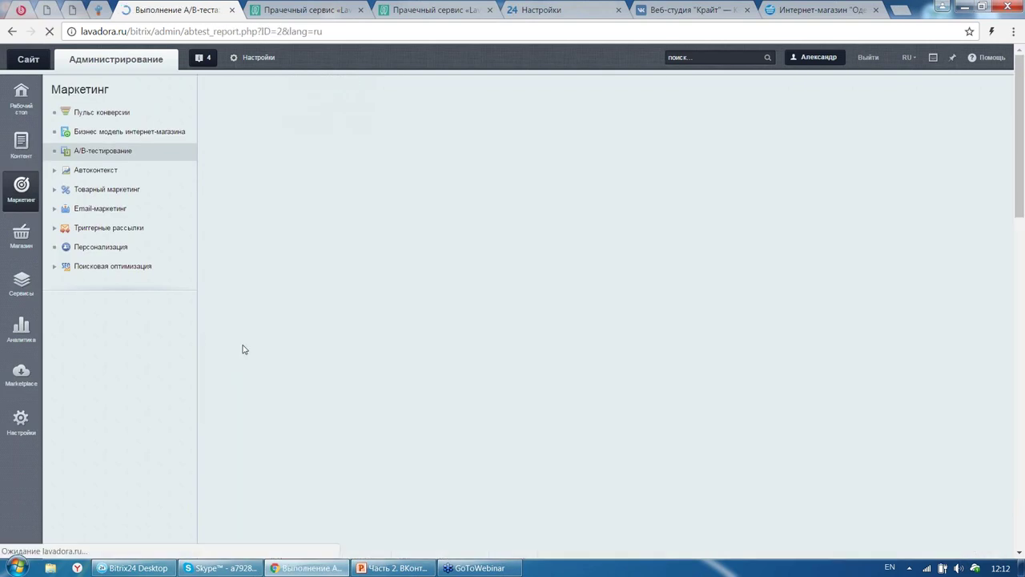
scroll(300, 330, down, 6)
scroll(391, 314, down, 3)
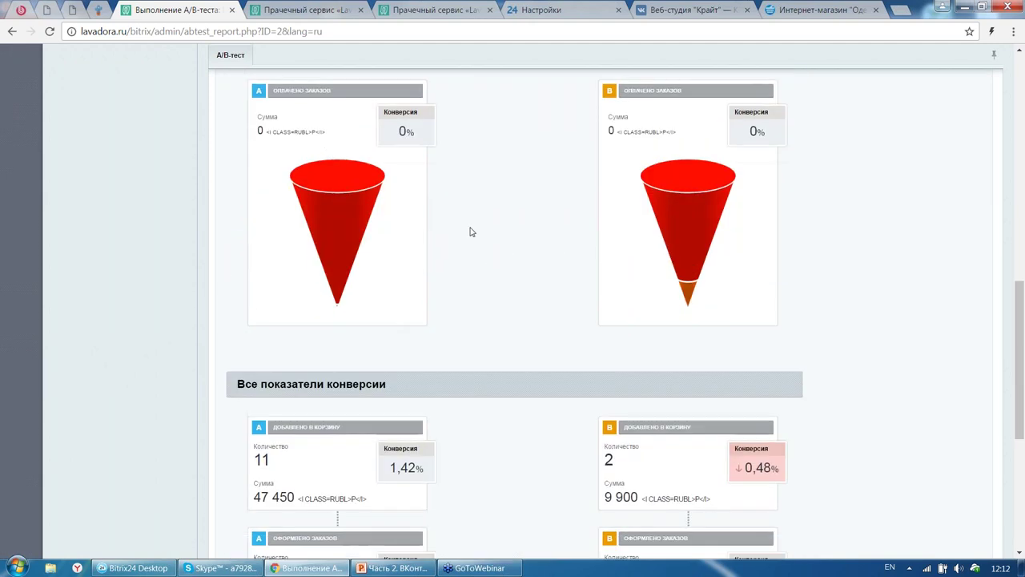
scroll(469, 232, down, 3)
scroll(476, 250, down, 1)
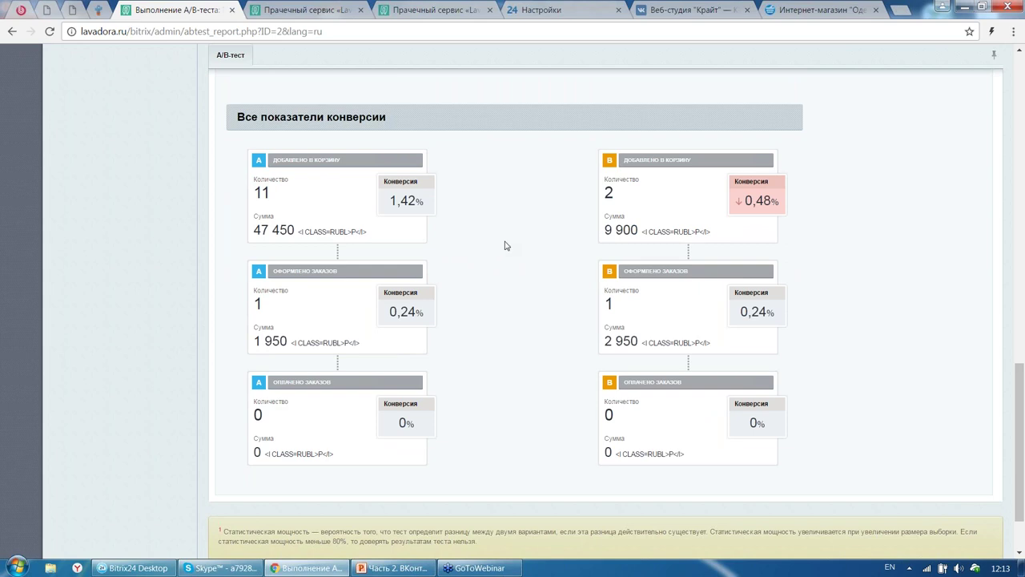
scroll(505, 240, up, 6)
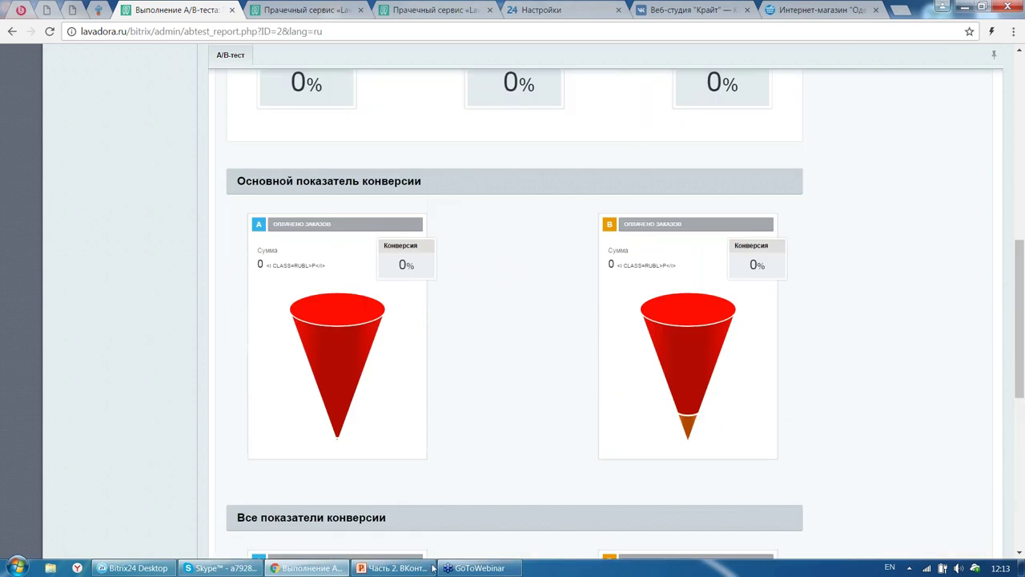
Switch to the PowerPoint presentation and show the A/B test results slide and the ВКонтакте + Битрикс24 title slide
click(404, 568)
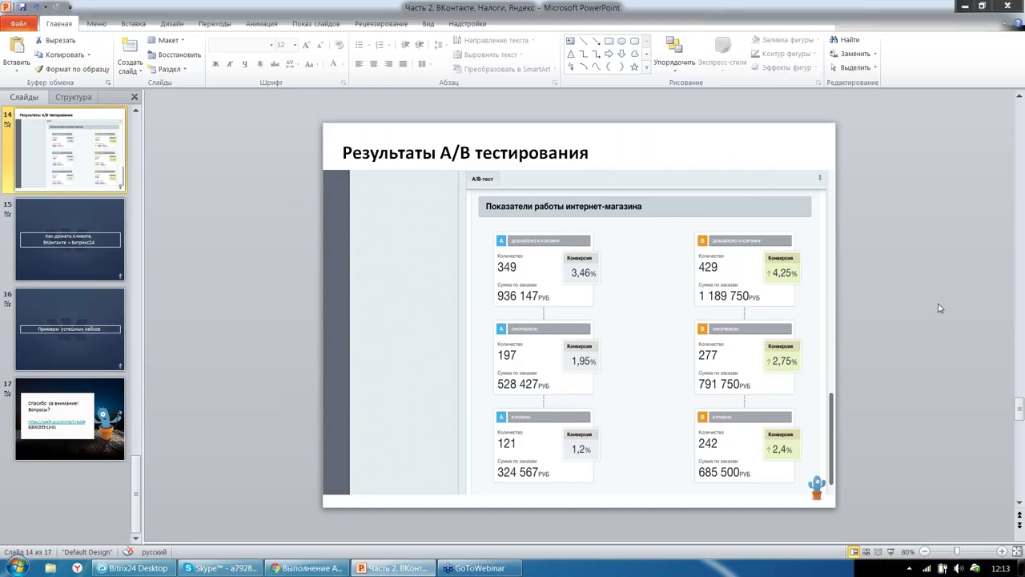
click(90, 245)
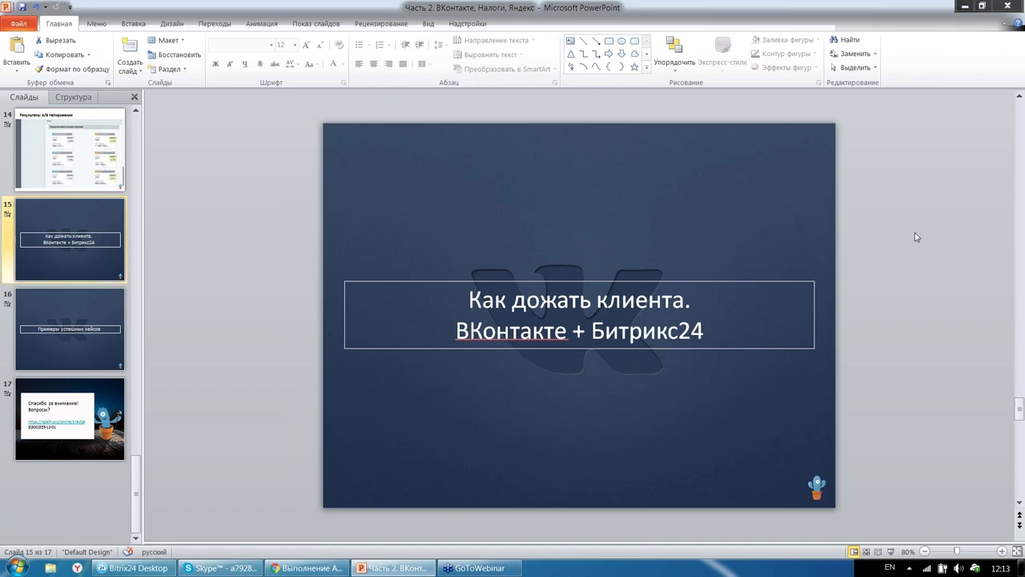
key(Up)
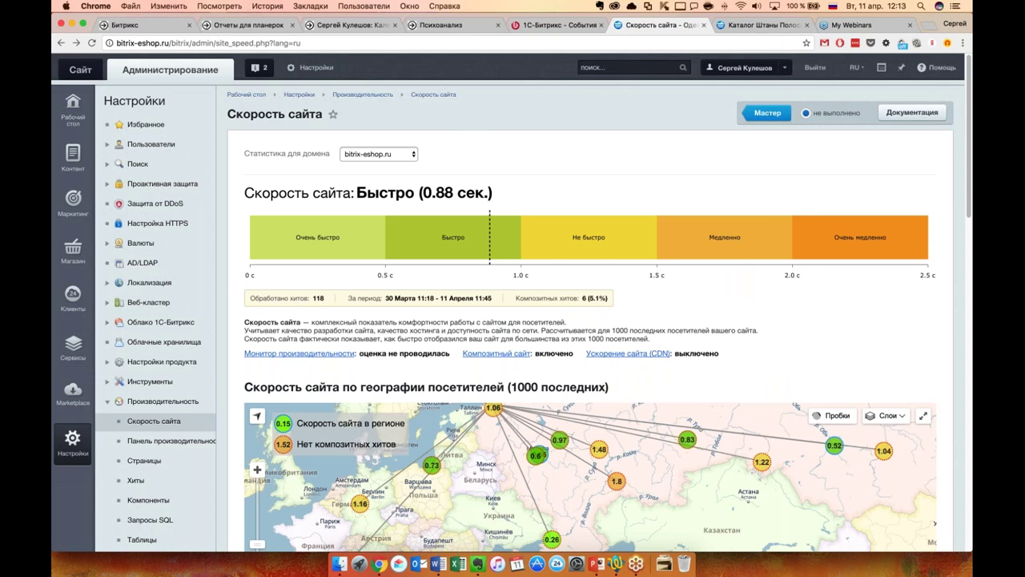
Open the bitrix-eshop.ru storefront in Chrome, show the communication widget's contact channels and its feedback form, and close the widget
click(761, 25)
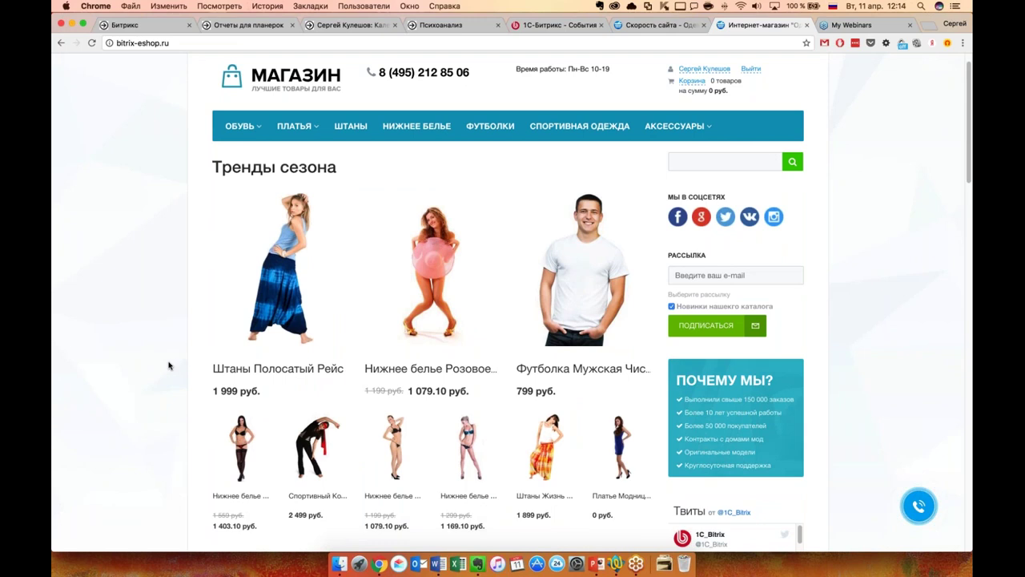
scroll(241, 360, down, 1)
click(919, 505)
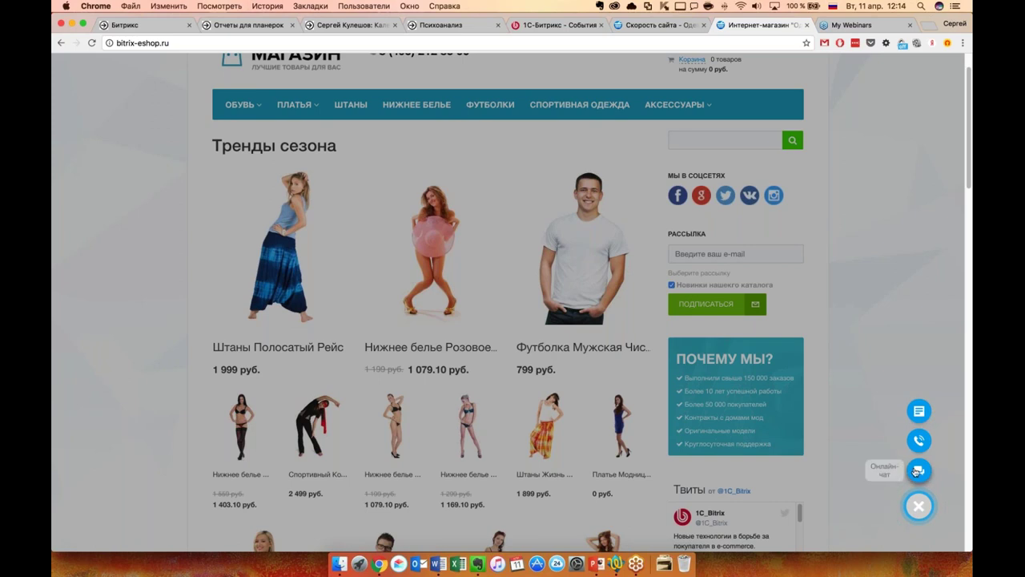
click(920, 411)
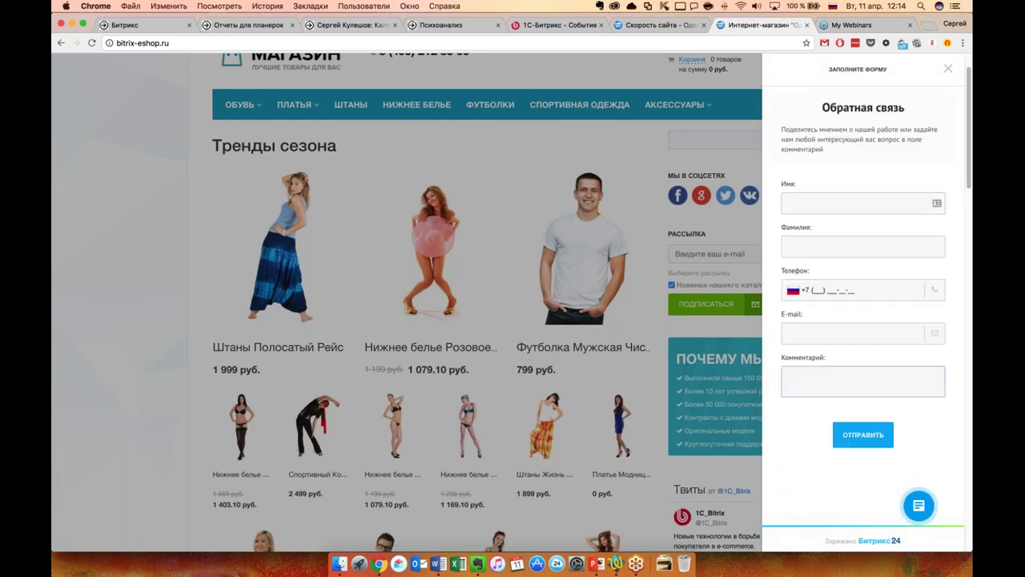
click(930, 496)
click(923, 503)
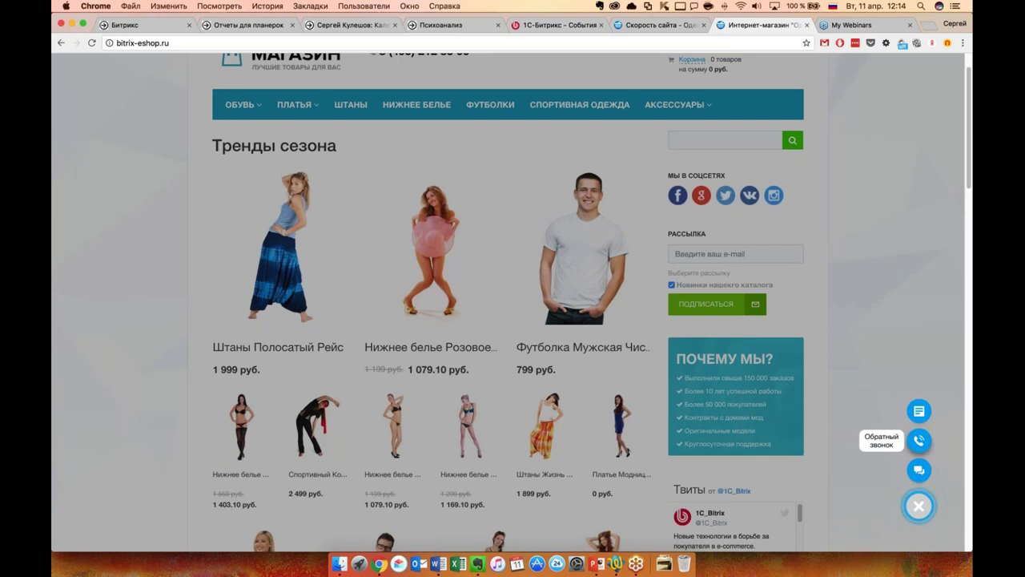
click(918, 505)
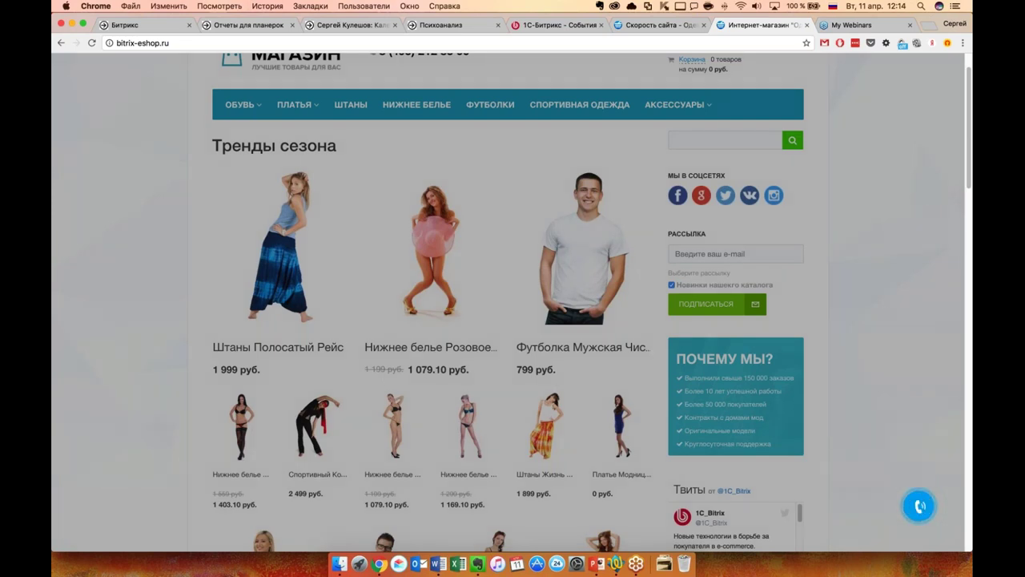
scroll(828, 435, up, 2)
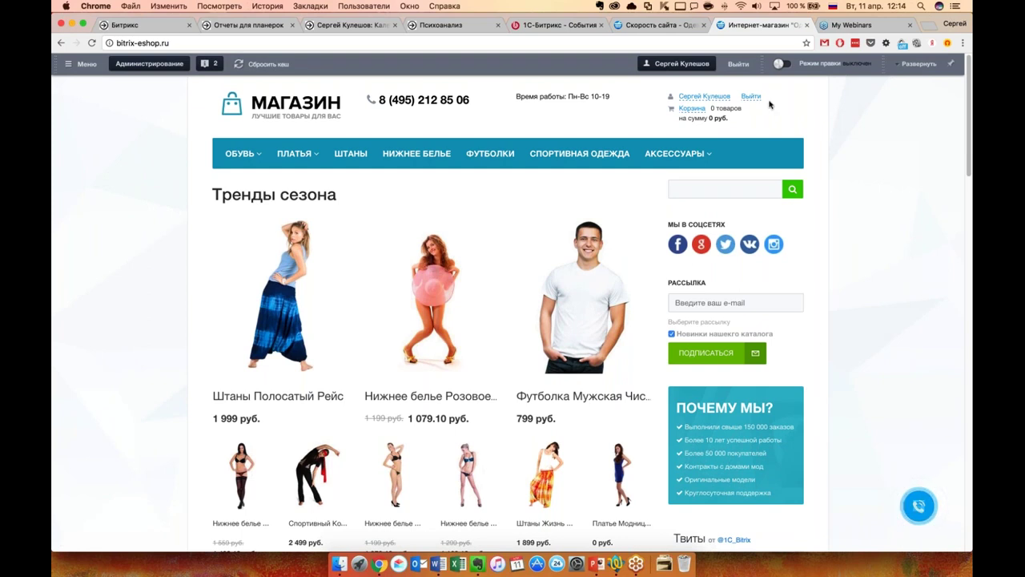
Return to the shop's administration and open the Виджеты page under Клиенты
click(656, 25)
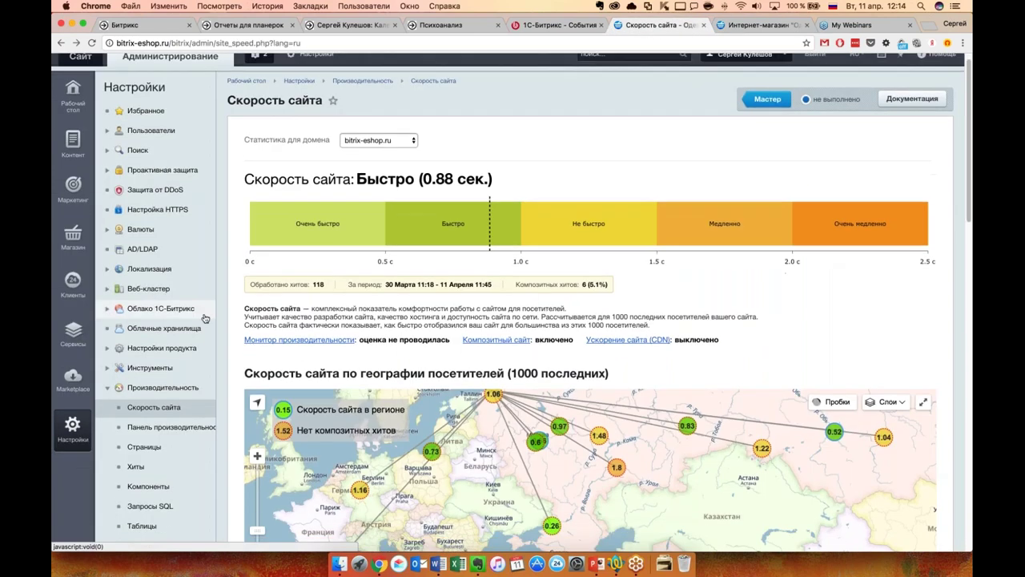
scroll(204, 318, down, 2)
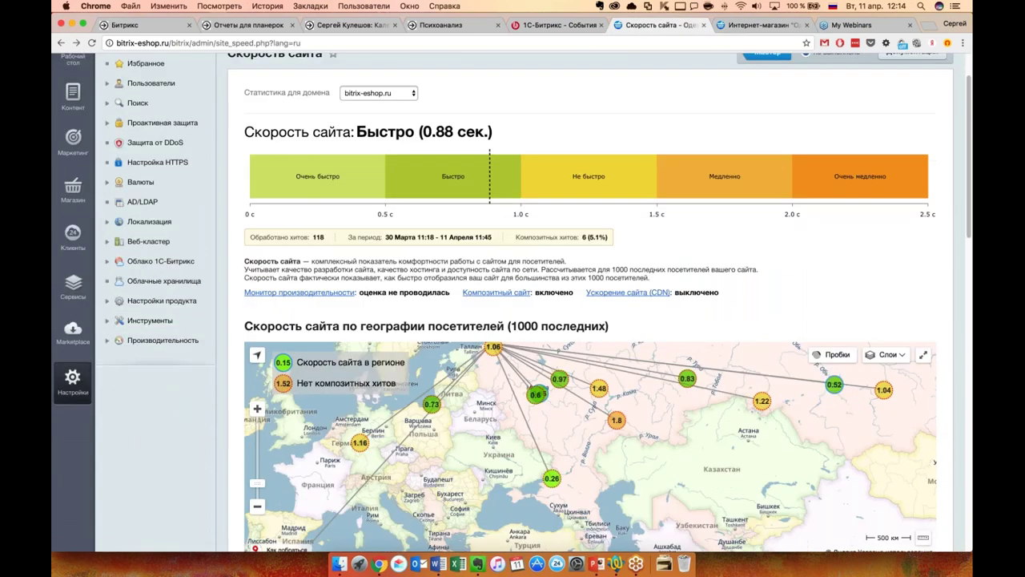
mouse_move(72, 239)
scroll(72, 239, up, 2)
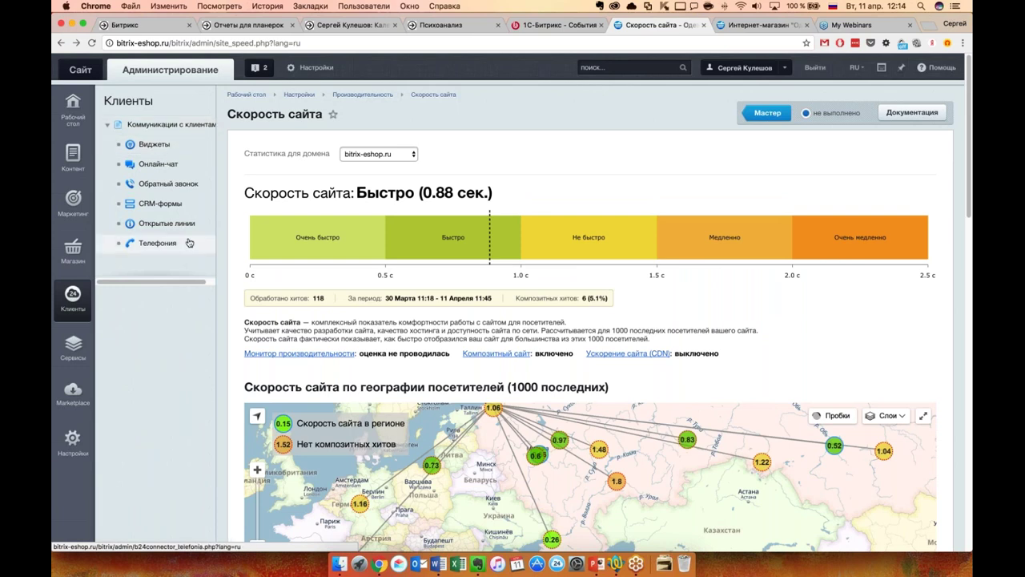
click(168, 147)
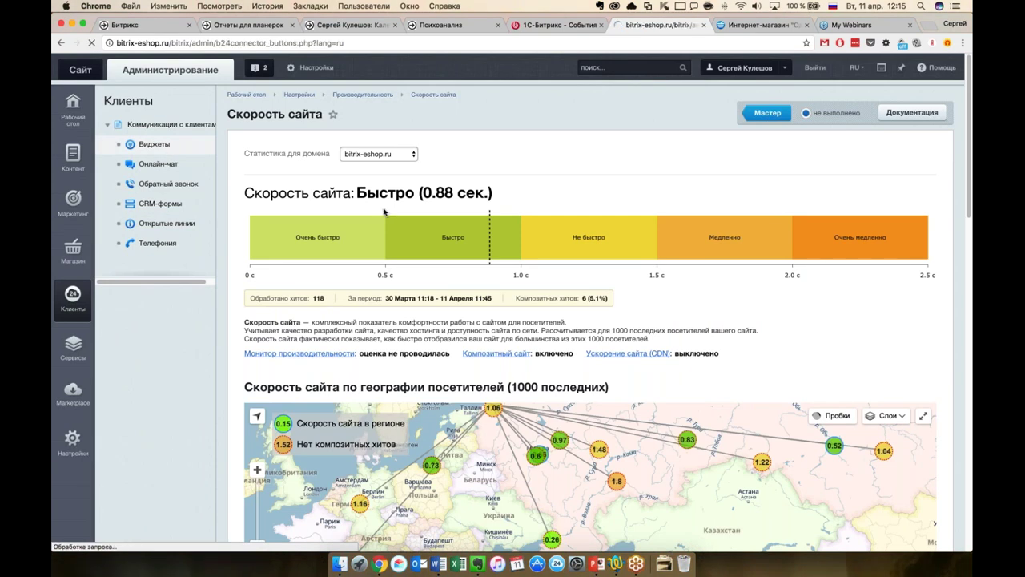
Examine the widget description, the sample storefront image, and the preset widget's channels, page position, display settings and activation switch
scroll(512, 304, down, 5)
scroll(326, 275, down, 3)
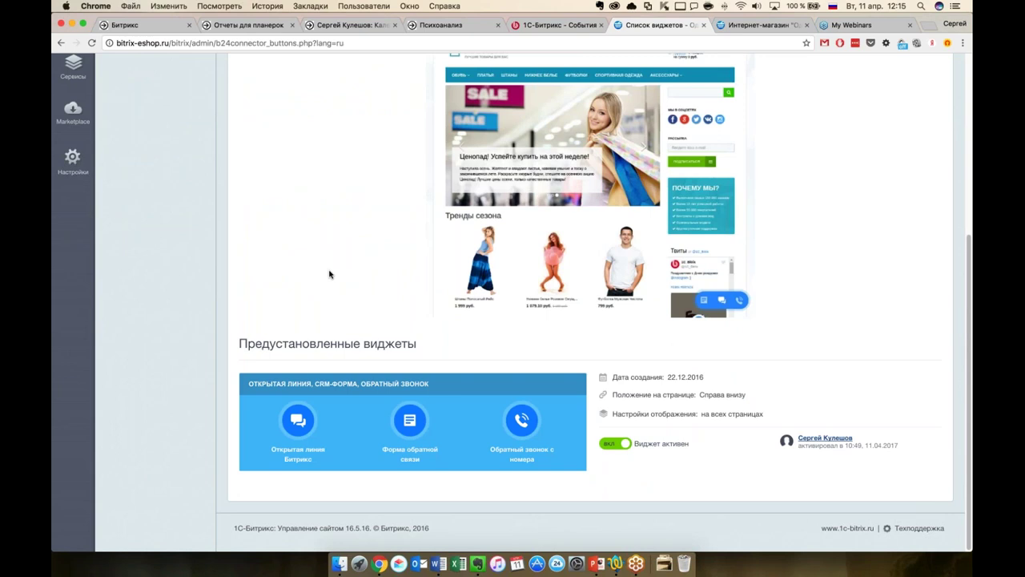
scroll(328, 274, up, 8)
scroll(329, 274, down, 2)
scroll(329, 274, down, 5)
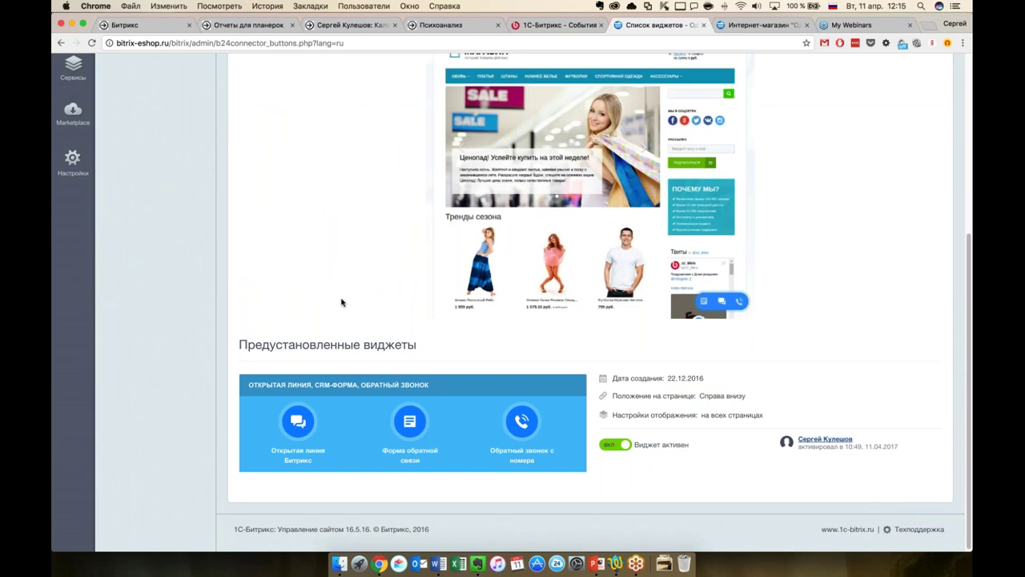
scroll(341, 302, up, 2)
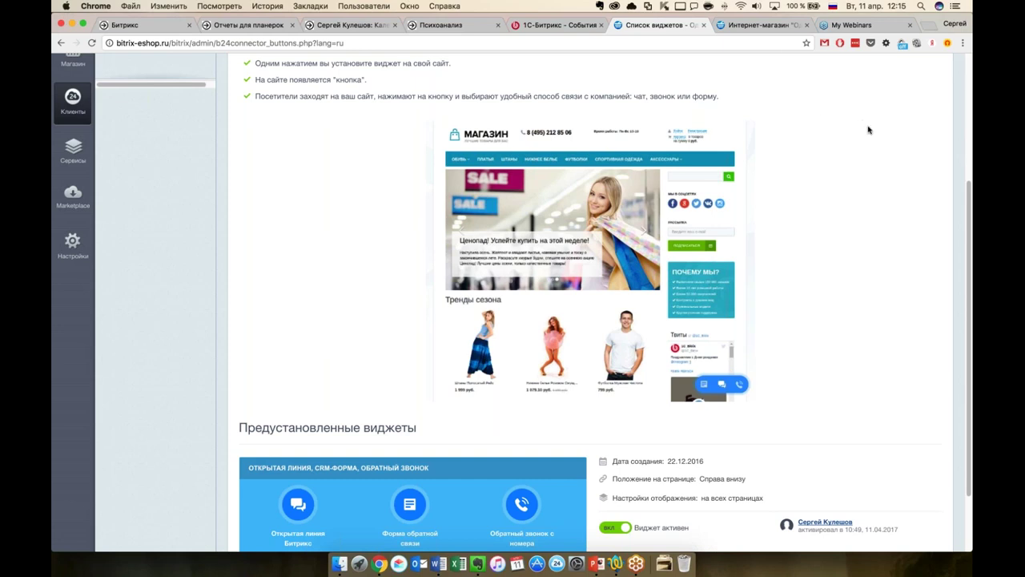
scroll(784, 181, down, 2)
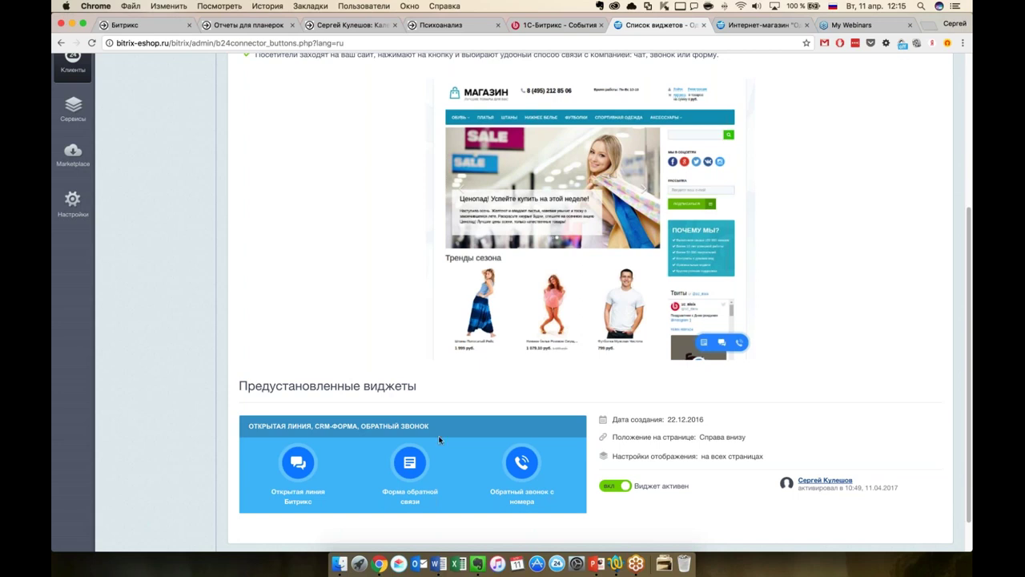
scroll(419, 481, down, 1)
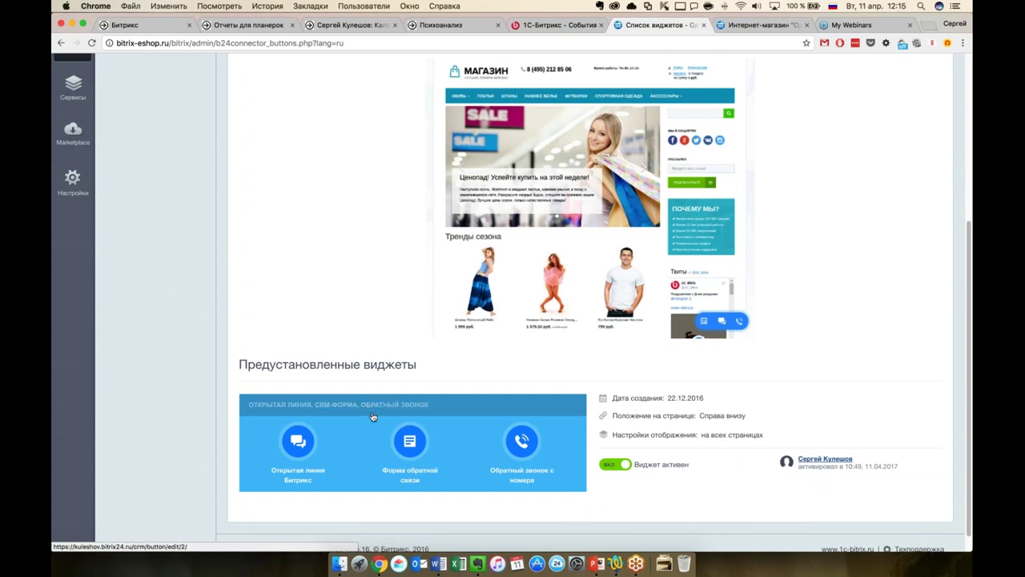
scroll(367, 407, up, 1)
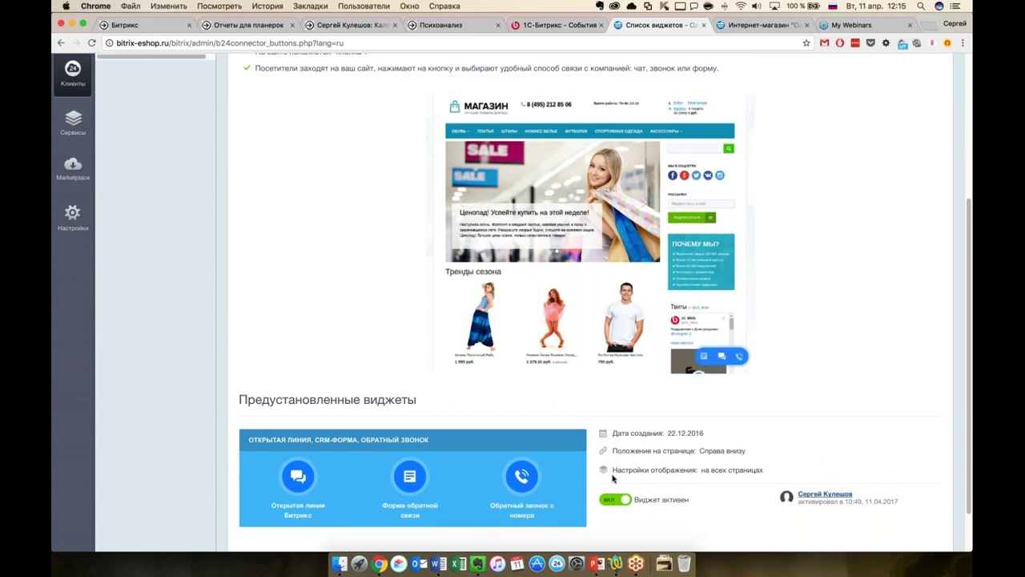
scroll(425, 459, down, 1)
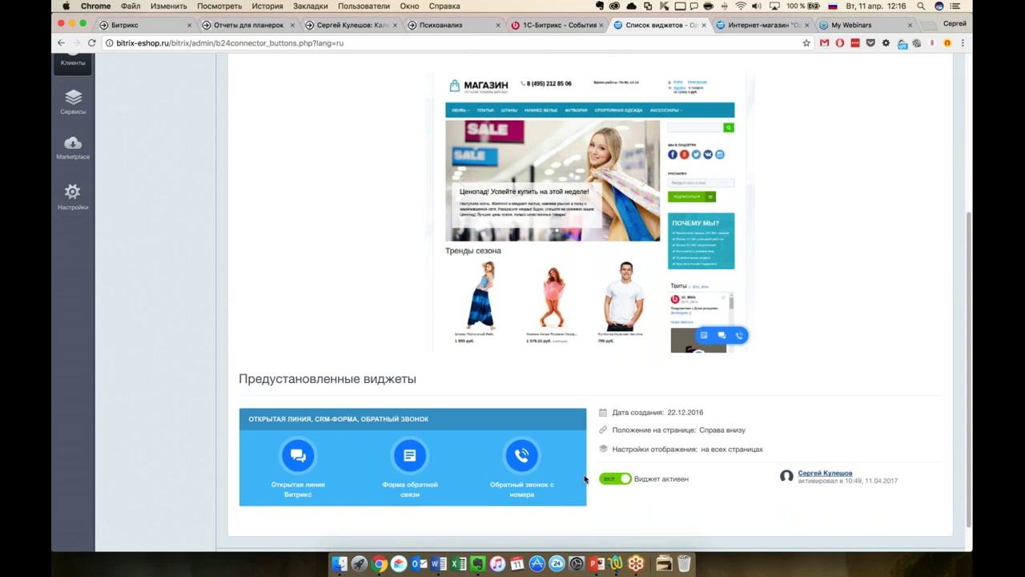
Open the preset widget "Открытая линия, CRM-форма, Обратный звонок" for editing in Битрикс24 and review its embed code and connected channels
click(321, 426)
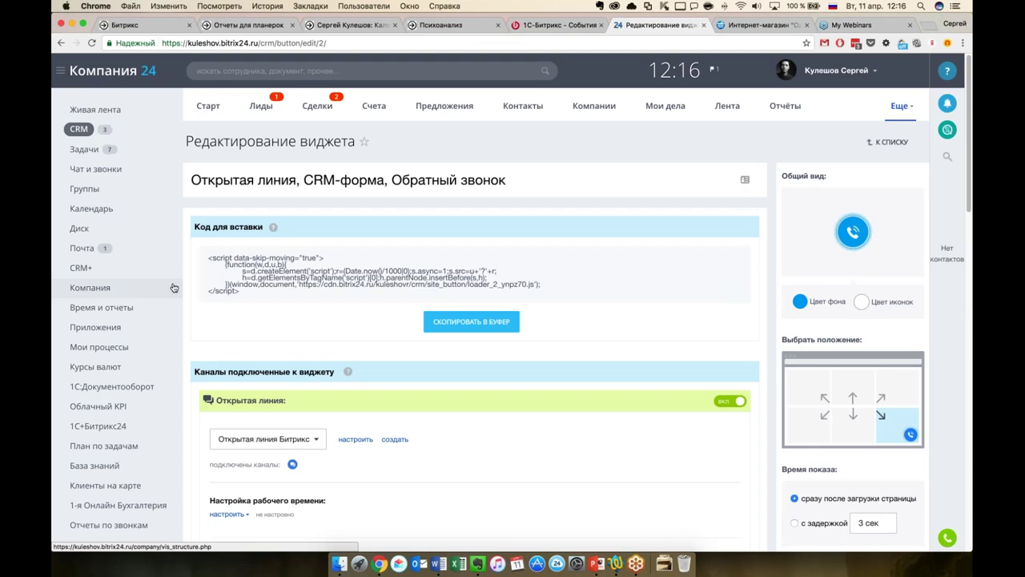
scroll(183, 305, down, 1)
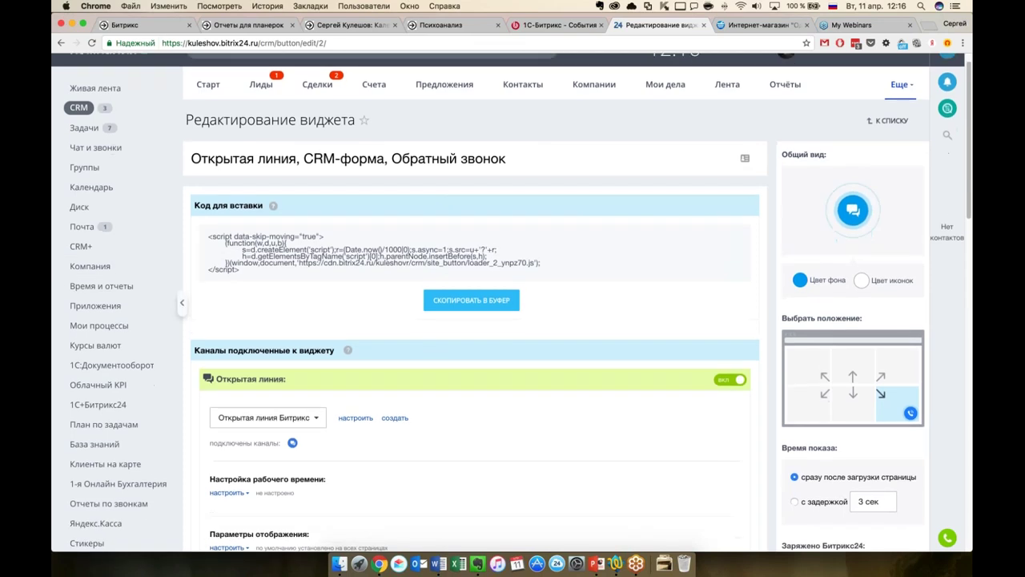
scroll(182, 304, down, 1)
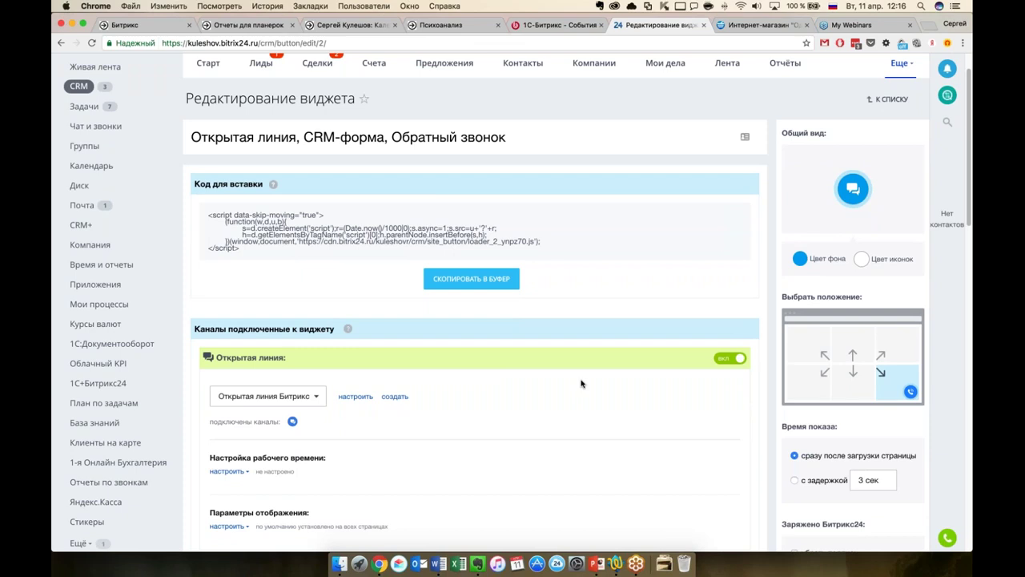
scroll(585, 378, down, 4)
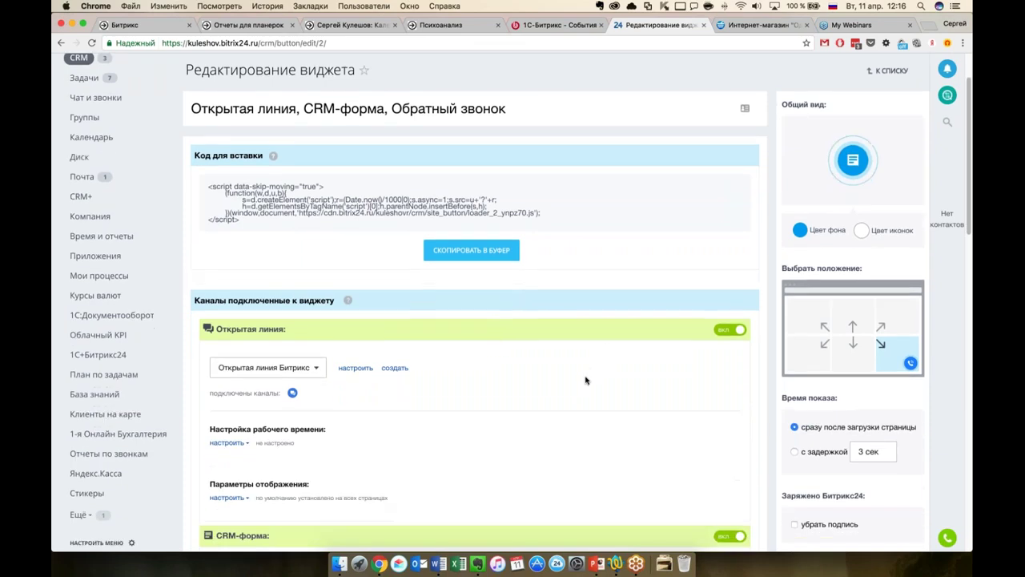
scroll(588, 378, up, 1)
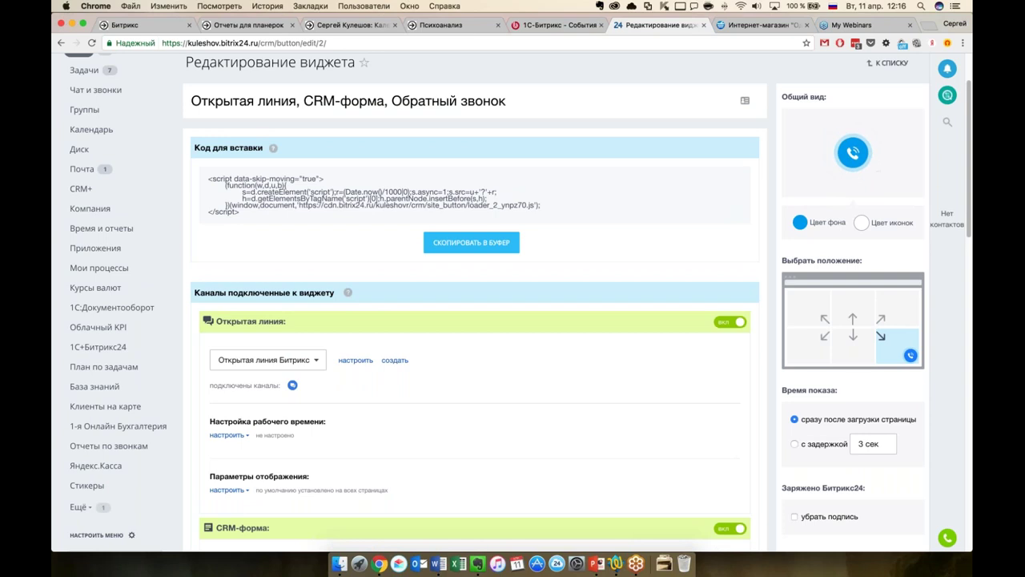
Try red widget icons against white and pale blue backgrounds, and return the icon colour to white
click(861, 224)
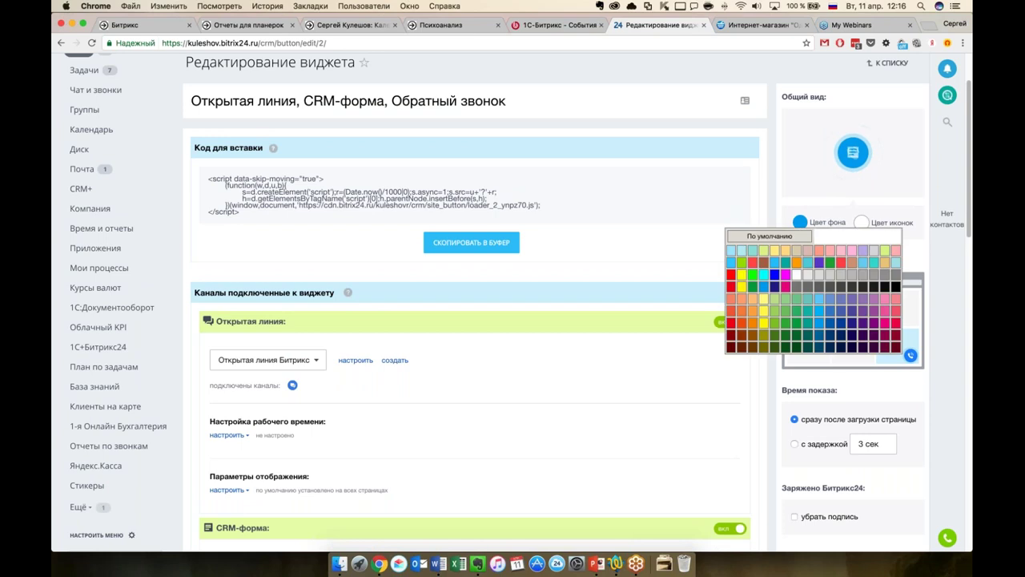
click(843, 268)
click(800, 222)
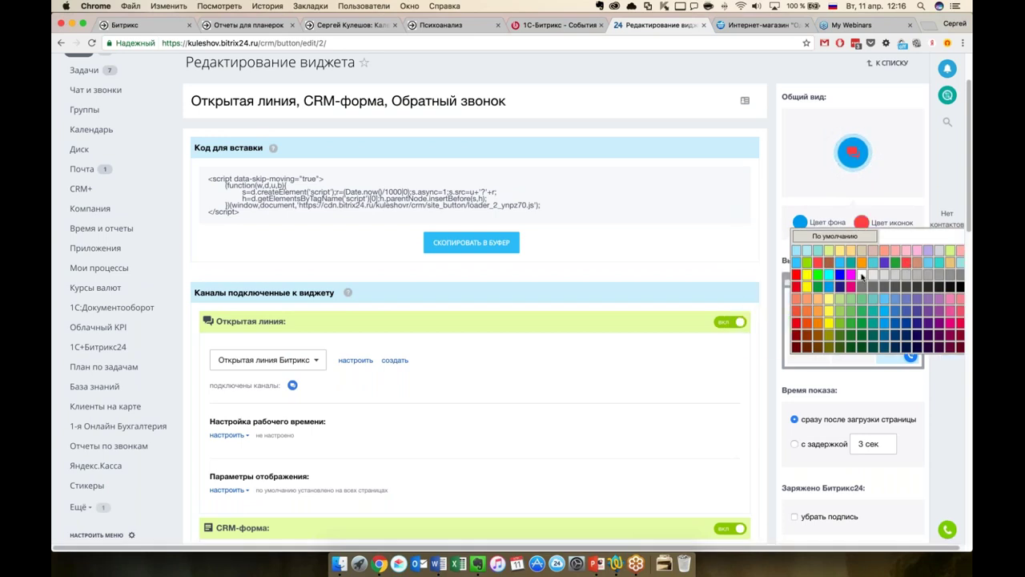
click(861, 277)
click(800, 223)
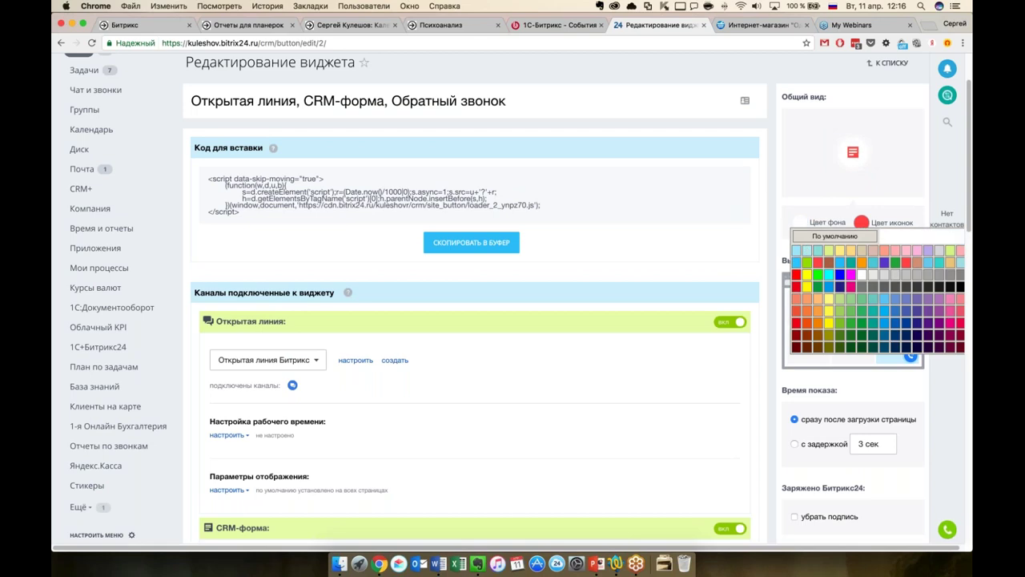
click(838, 237)
click(800, 223)
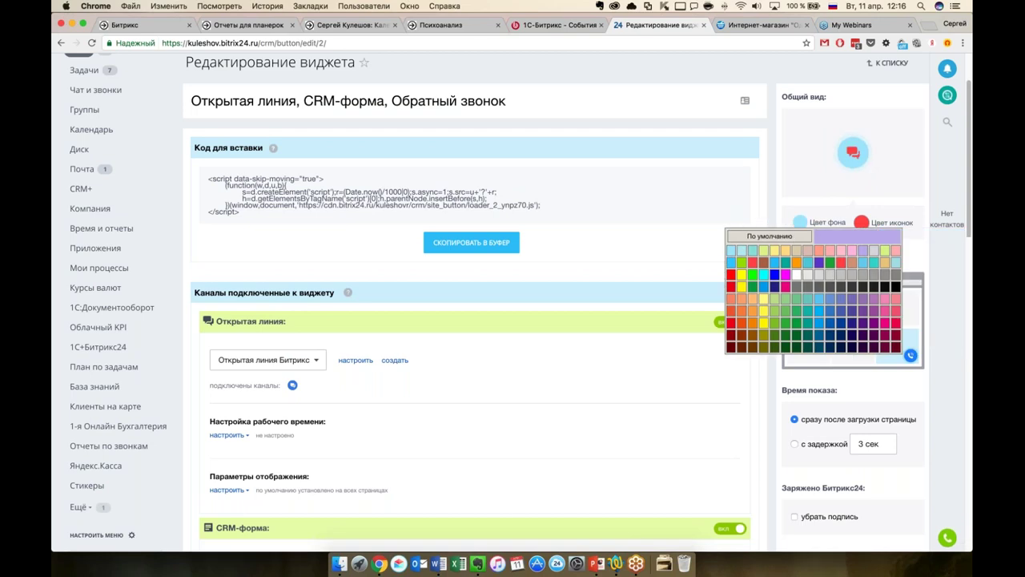
click(796, 274)
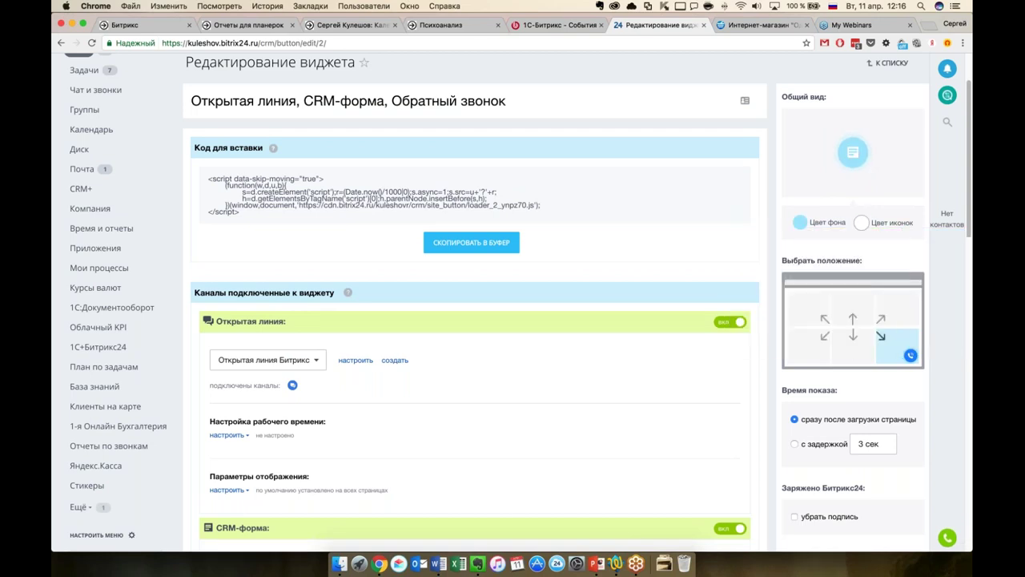
Try a dark blue widget background, and settle on a bright azure blue as the background colour
click(802, 223)
click(840, 276)
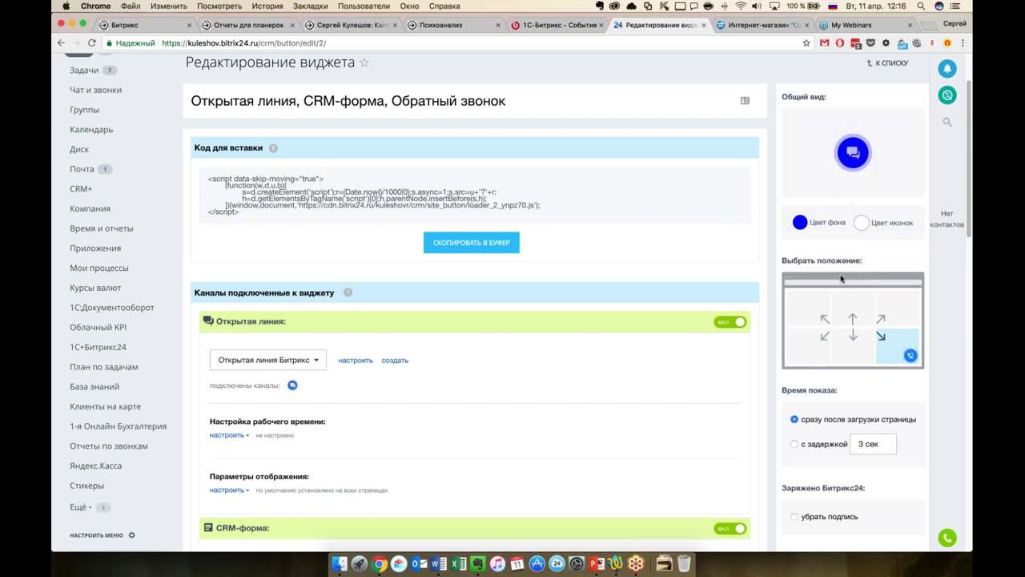
click(800, 223)
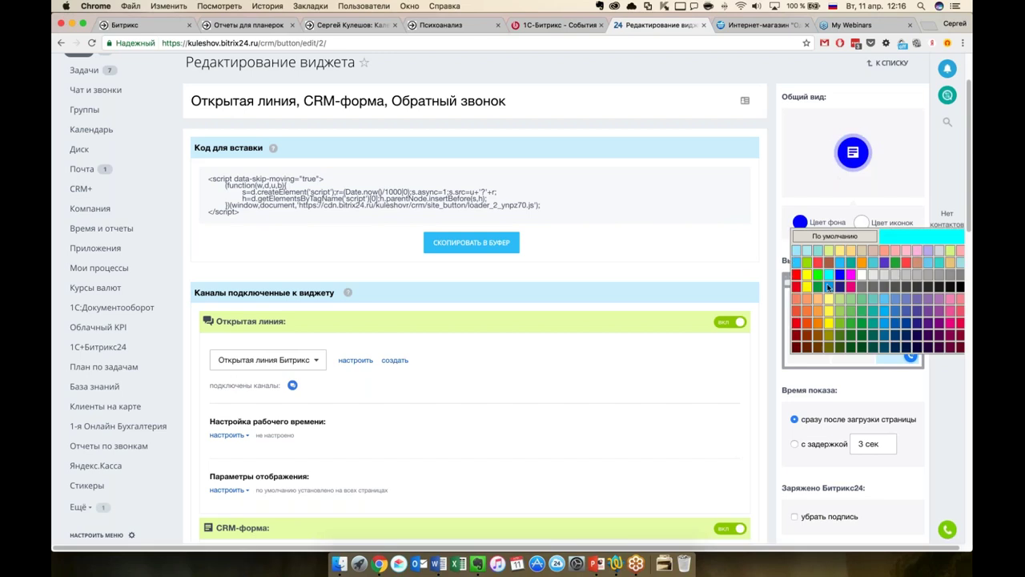
click(828, 286)
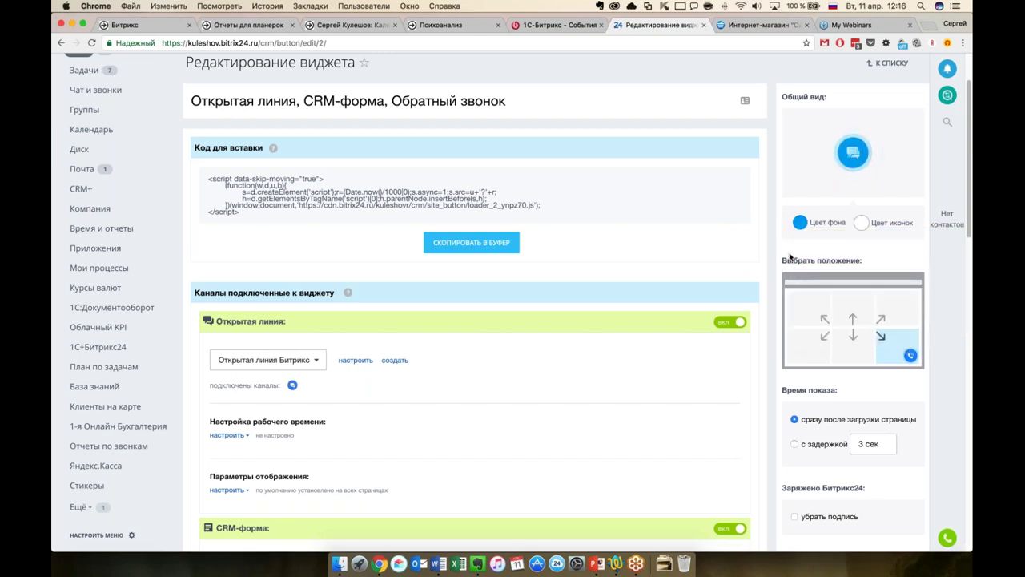
Place the widget in the lower-left corner of the site page
scroll(793, 256, down, 2)
scroll(801, 272, down, 2)
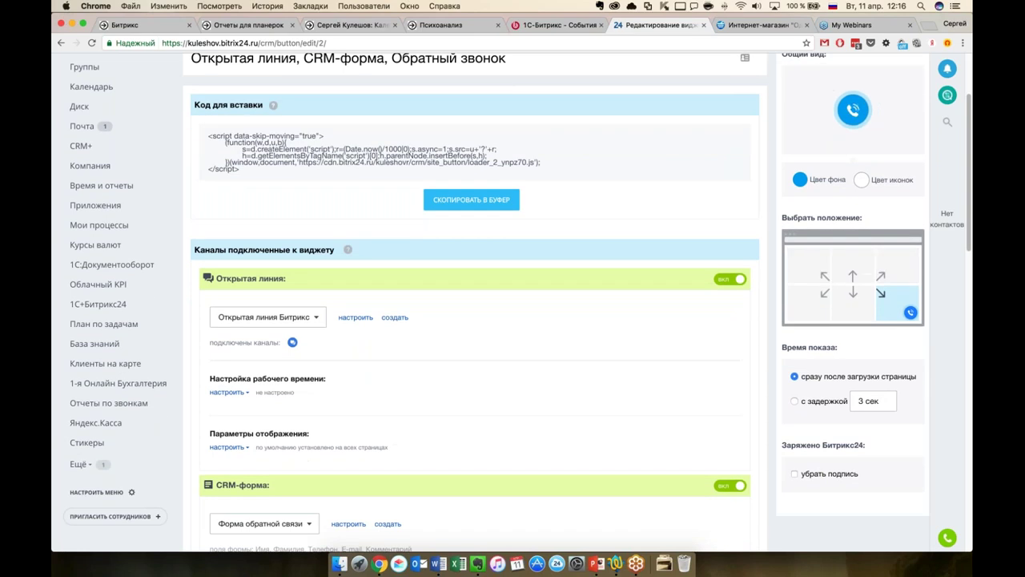
click(864, 299)
click(809, 301)
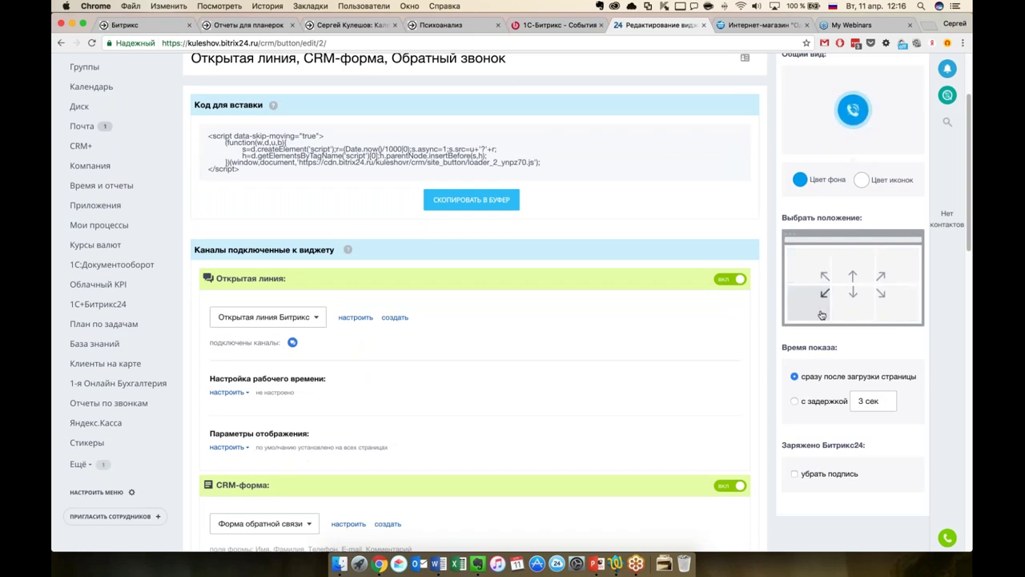
Look over the connected channels and highlight the widget's complete embed script
scroll(815, 280, down, 1)
scroll(824, 321, down, 1)
scroll(829, 352, down, 1)
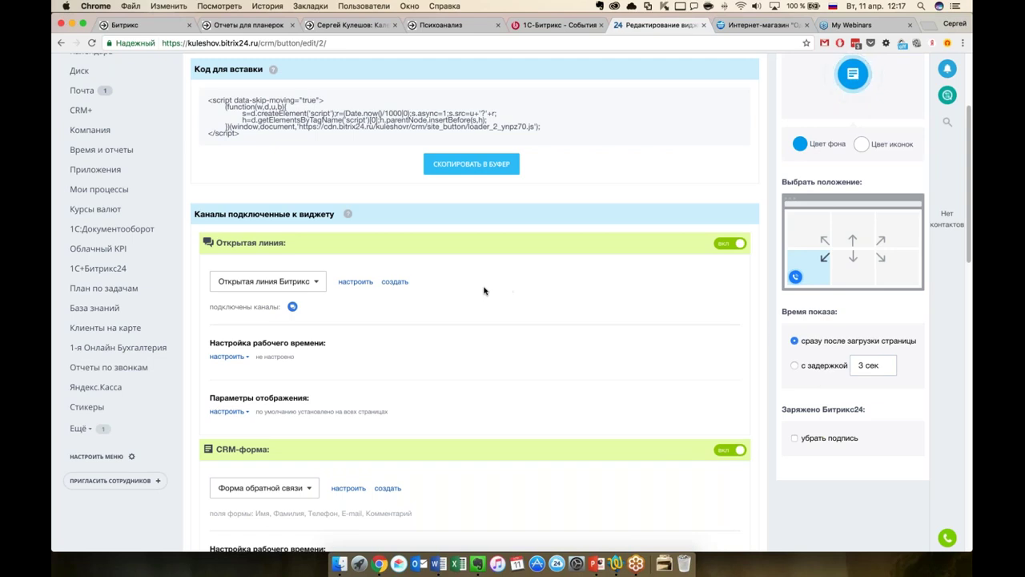
scroll(484, 291, down, 1)
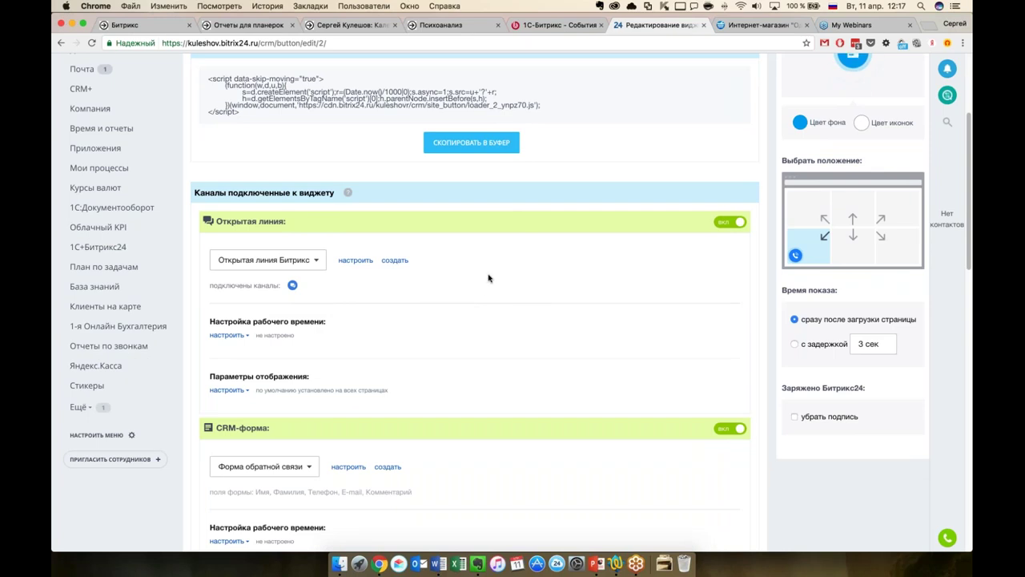
scroll(489, 278, up, 2)
scroll(252, 201, up, 2)
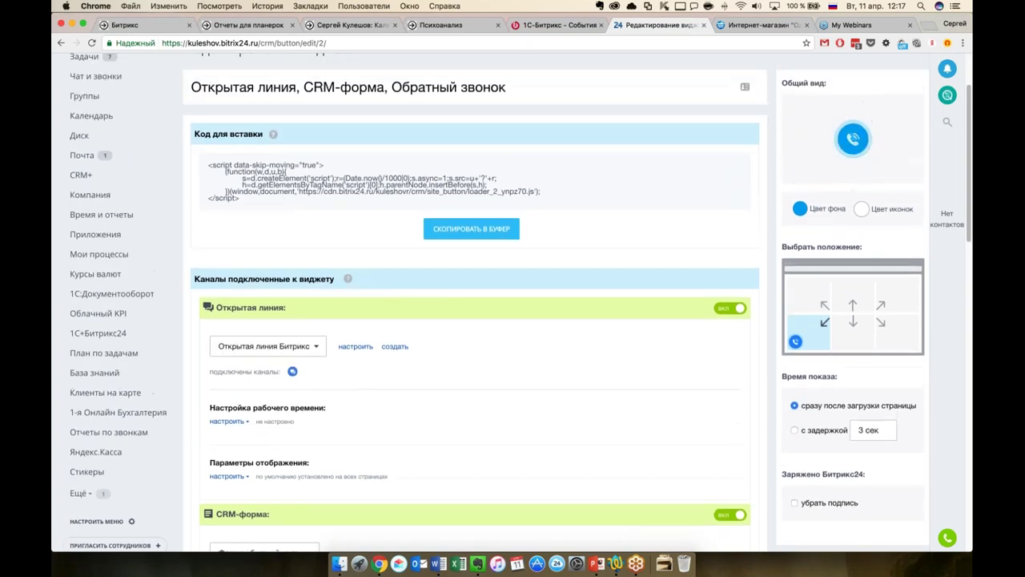
click(245, 204)
drag(209, 163, 262, 208)
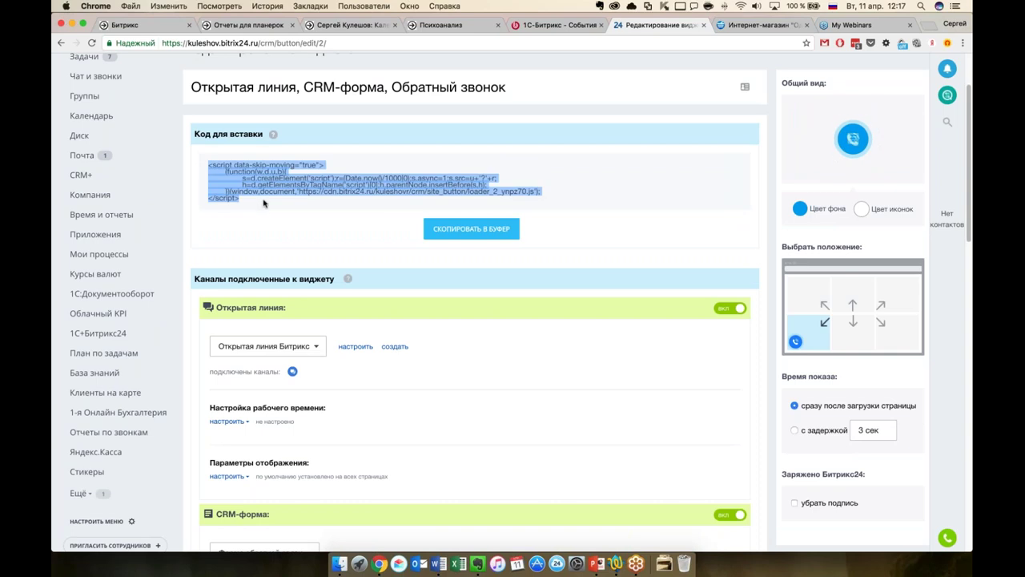
click(255, 204)
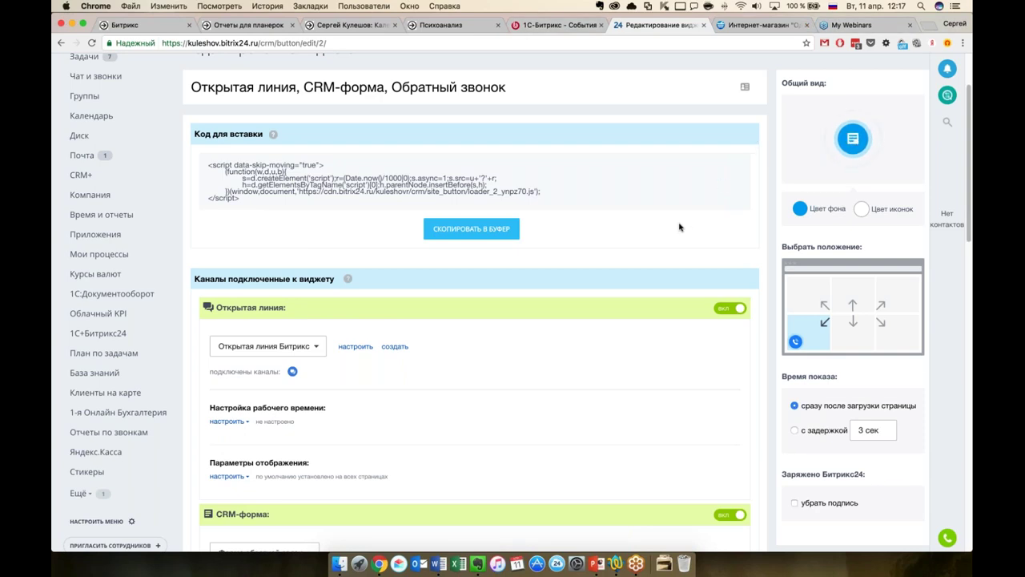
Expand the working time settings of the Открытая линия channel and enable Показывать только в рабочее время
scroll(565, 236, down, 1)
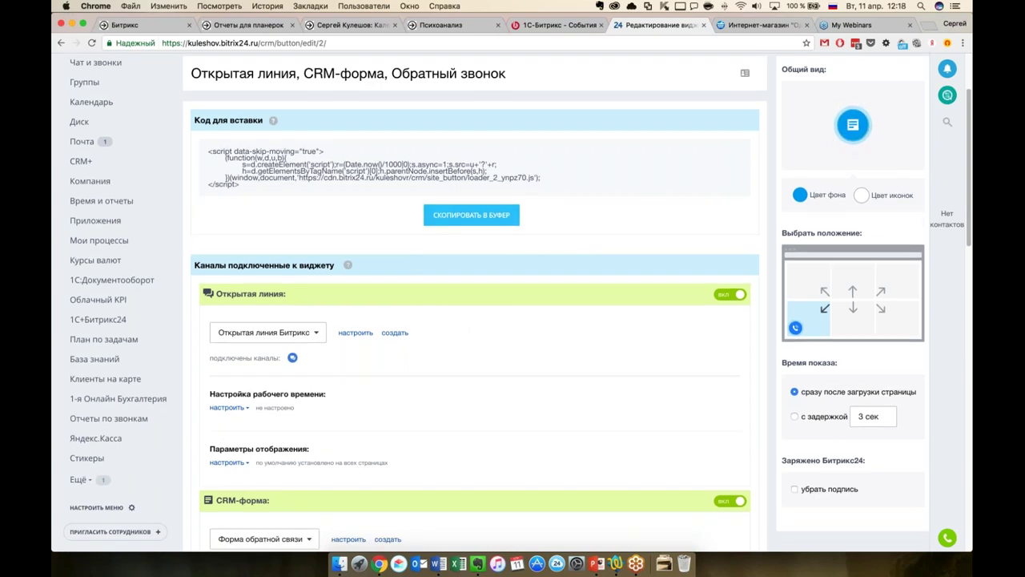
scroll(479, 322, down, 5)
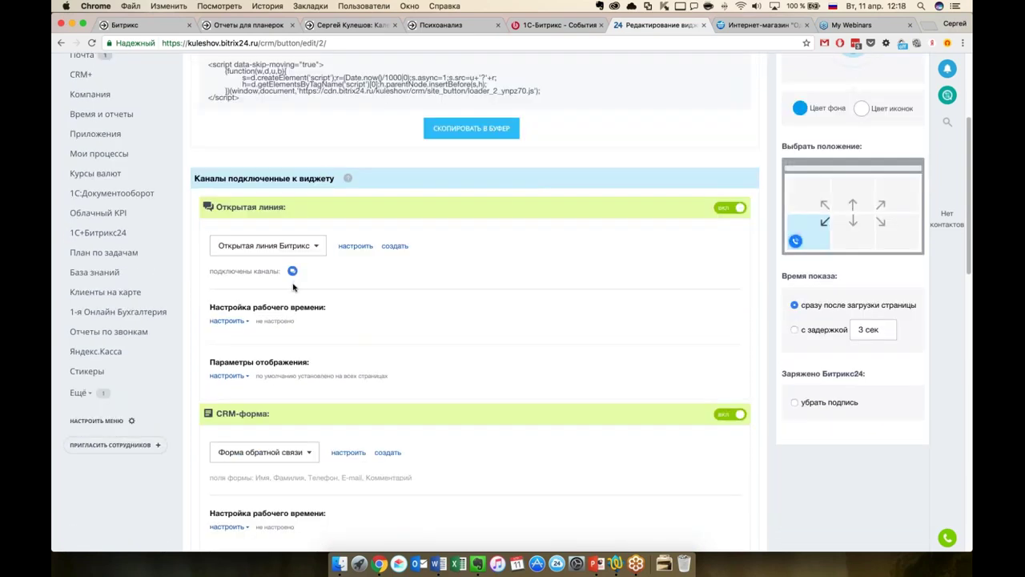
scroll(295, 287, down, 3)
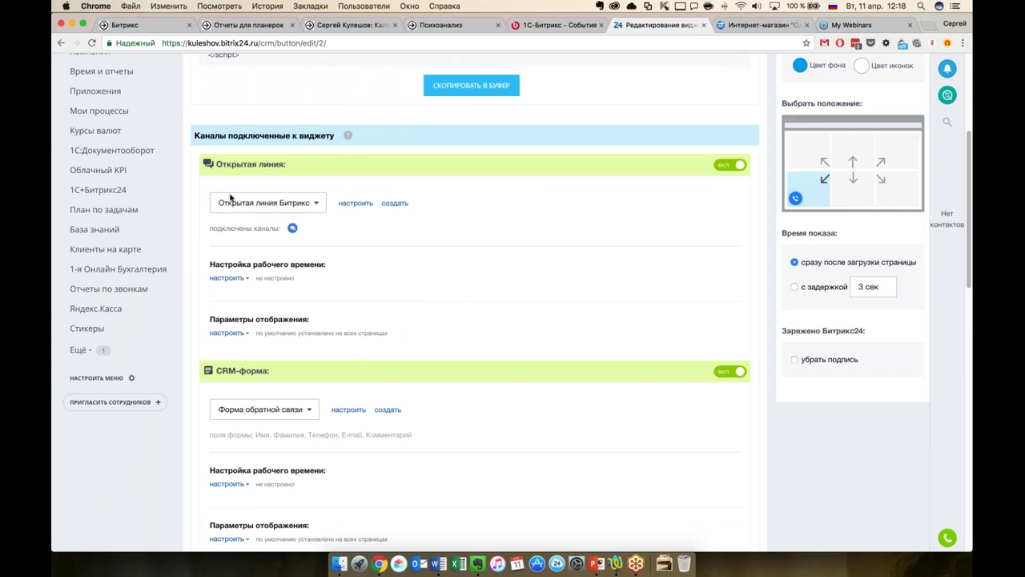
click(243, 278)
scroll(291, 277, down, 2)
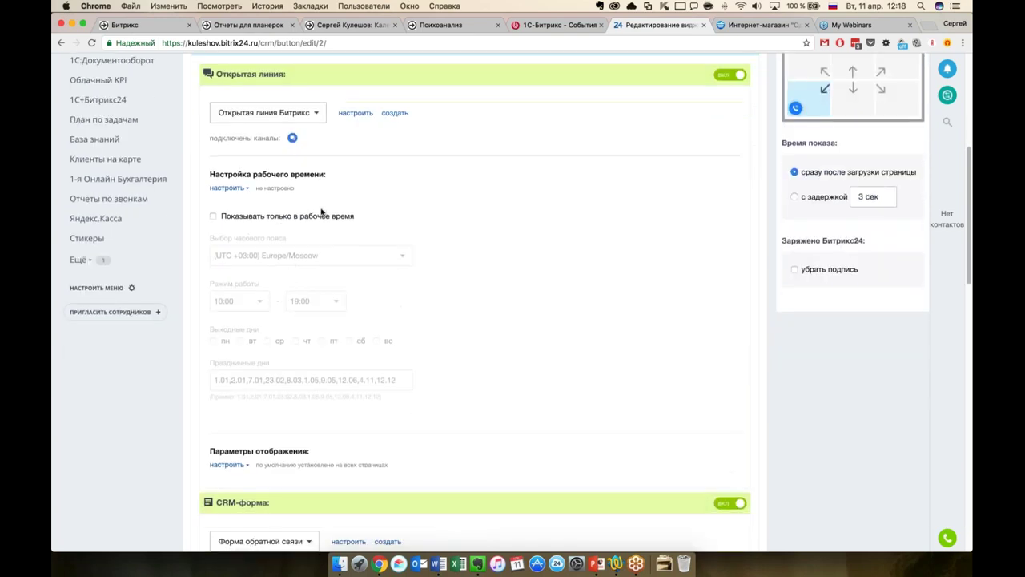
click(222, 215)
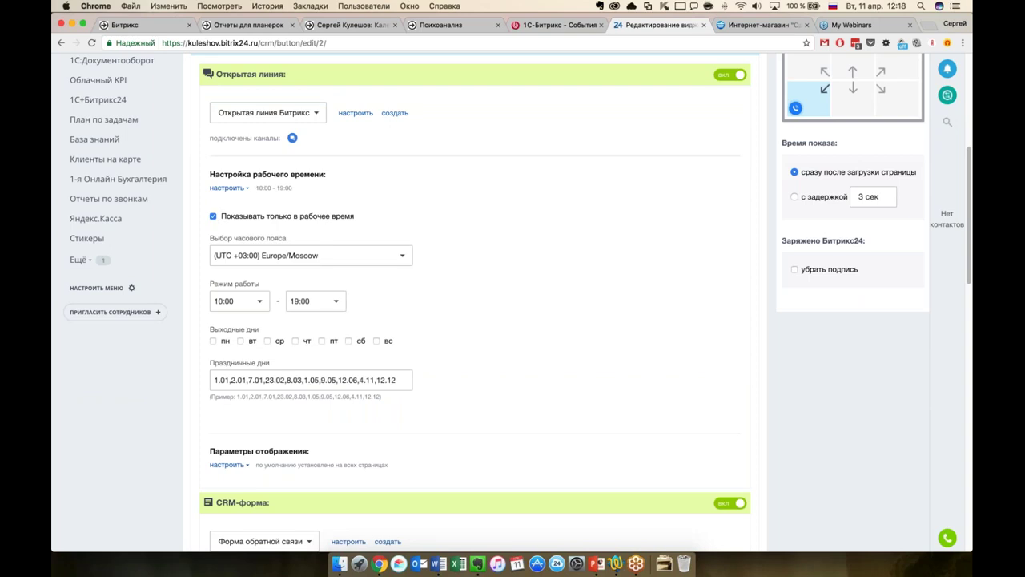
Mark Monday through Friday (пн, вт, ср, чт, пт) as days off for Открытая линия and point out its holiday dates
click(213, 341)
click(240, 341)
click(267, 341)
click(295, 341)
click(322, 341)
scroll(467, 353, down, 1)
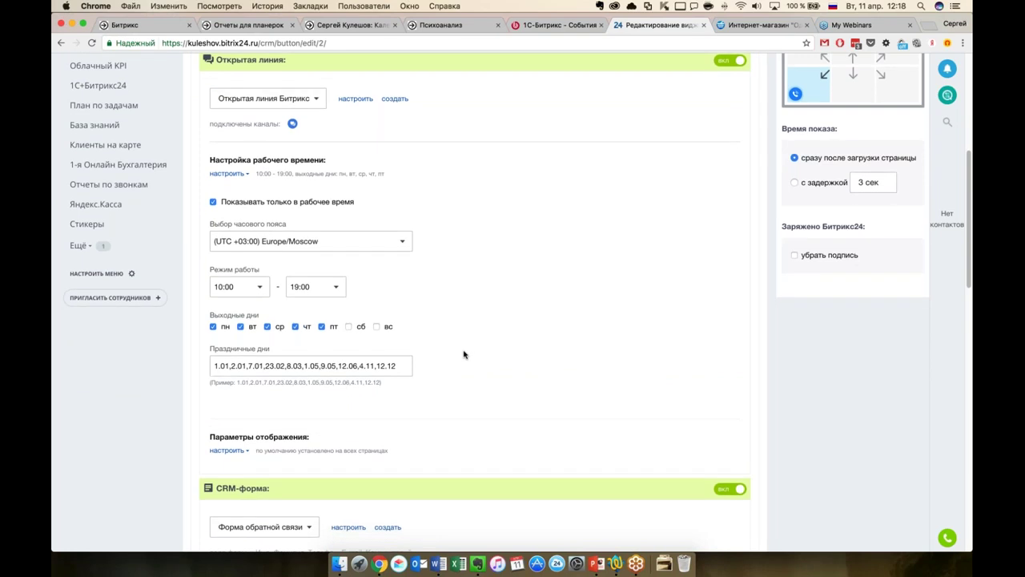
drag(396, 367, 214, 367)
click(238, 367)
Expand Параметры отображения for Открытая линия and review the page address options and wildcard examples
scroll(405, 392, down, 2)
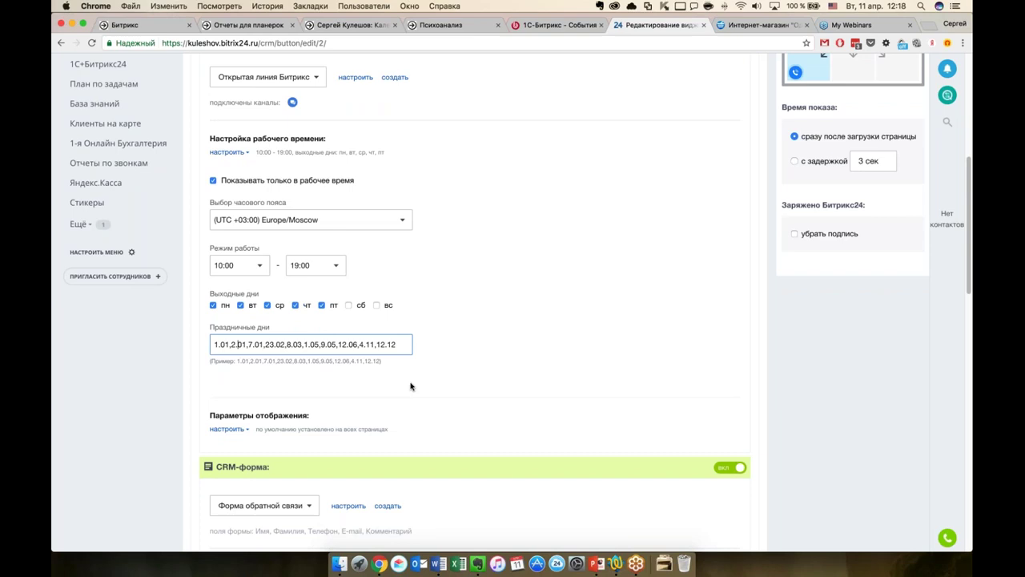
scroll(409, 383, down, 2)
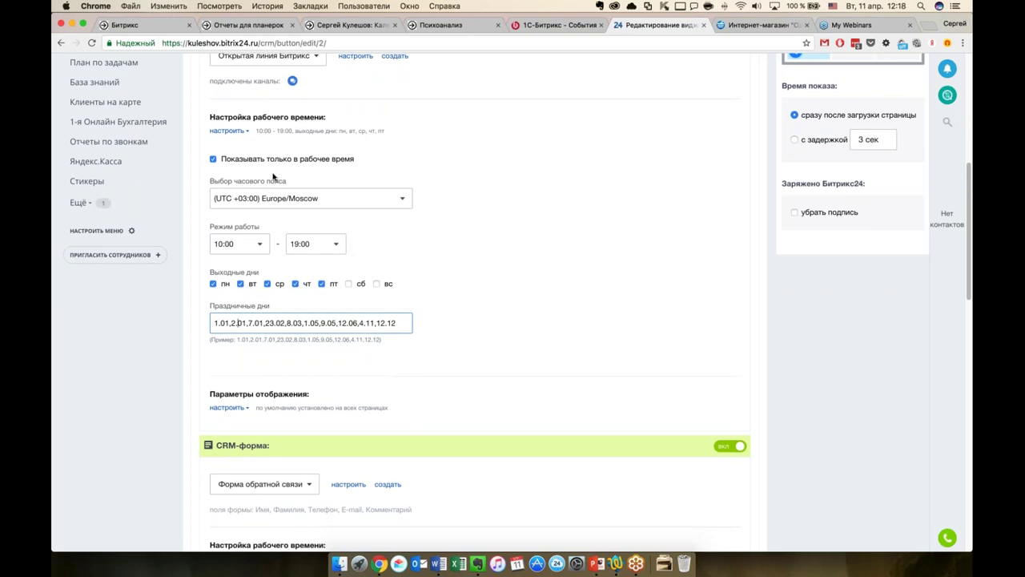
click(227, 406)
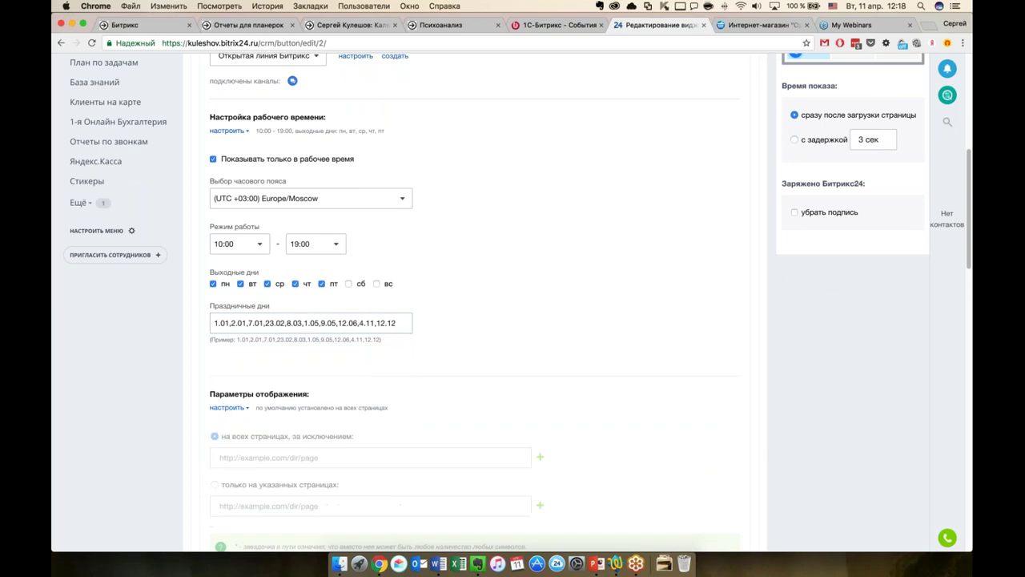
scroll(227, 406, down, 5)
scroll(394, 337, down, 1)
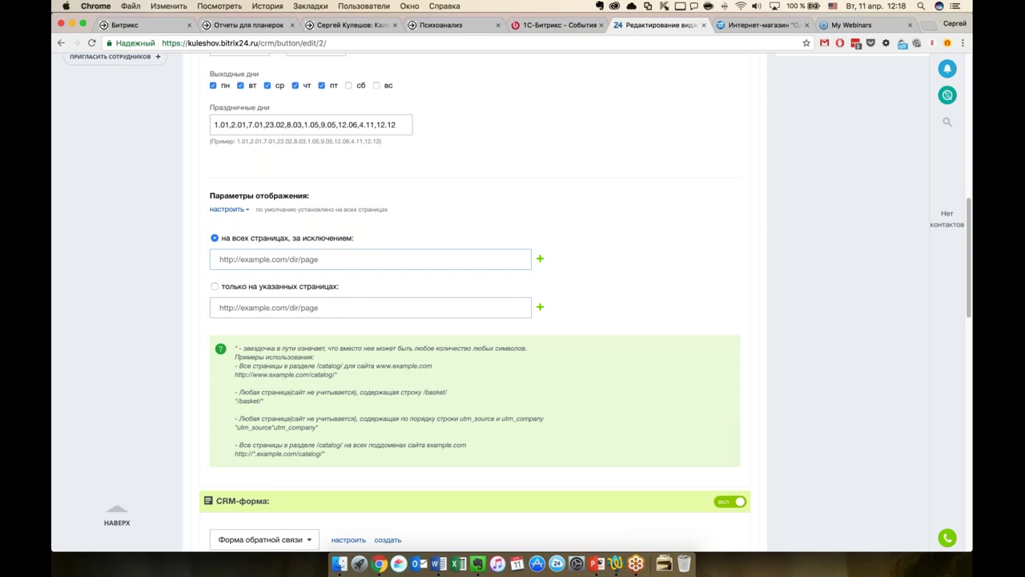
Try the только на указанных страницах option and extra exclusion address fields, then remove the fields and restore на всех страницах, за исключением
click(213, 287)
click(540, 258)
click(540, 285)
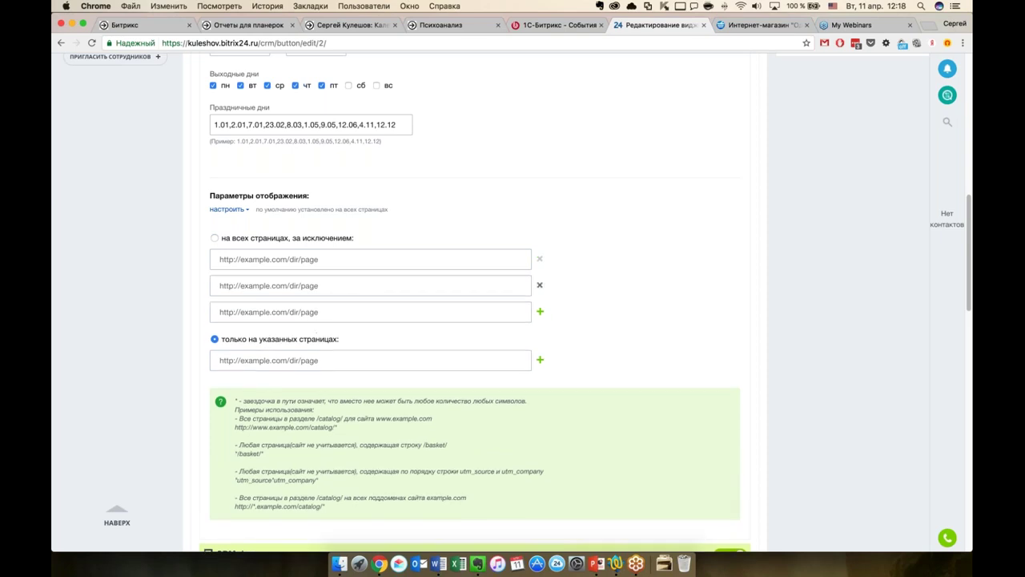
click(540, 313)
click(539, 313)
click(540, 285)
click(540, 258)
click(214, 238)
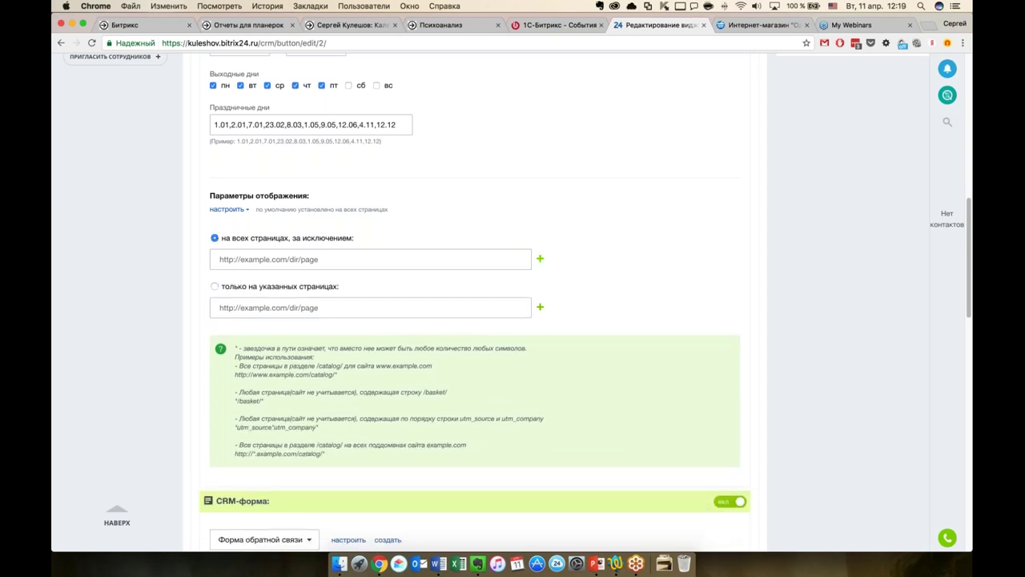
Restrict the CRM-форма channel to working time only, with Saturday and Sunday (сб, вс) as days off
scroll(602, 293, down, 2)
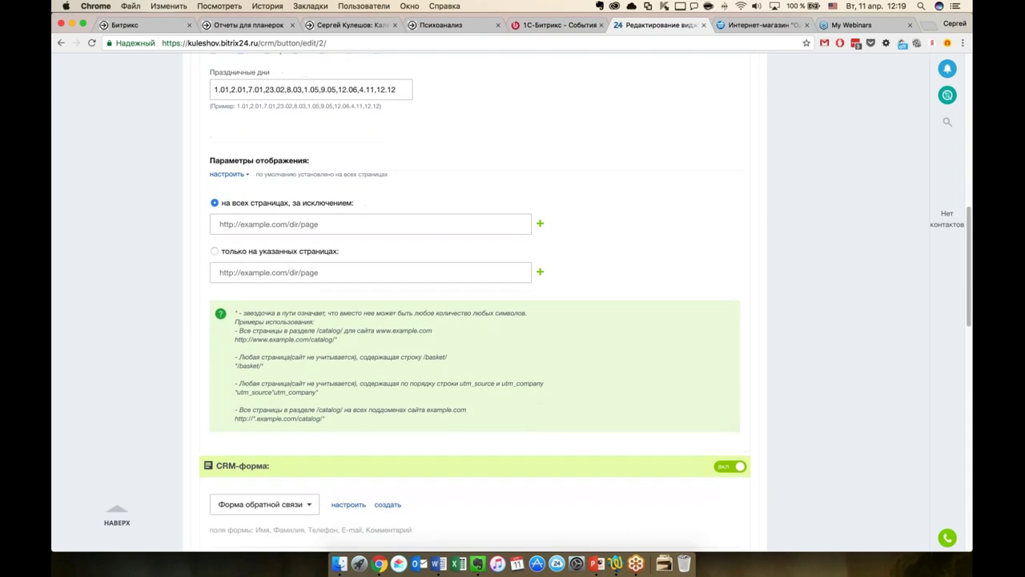
scroll(602, 293, down, 3)
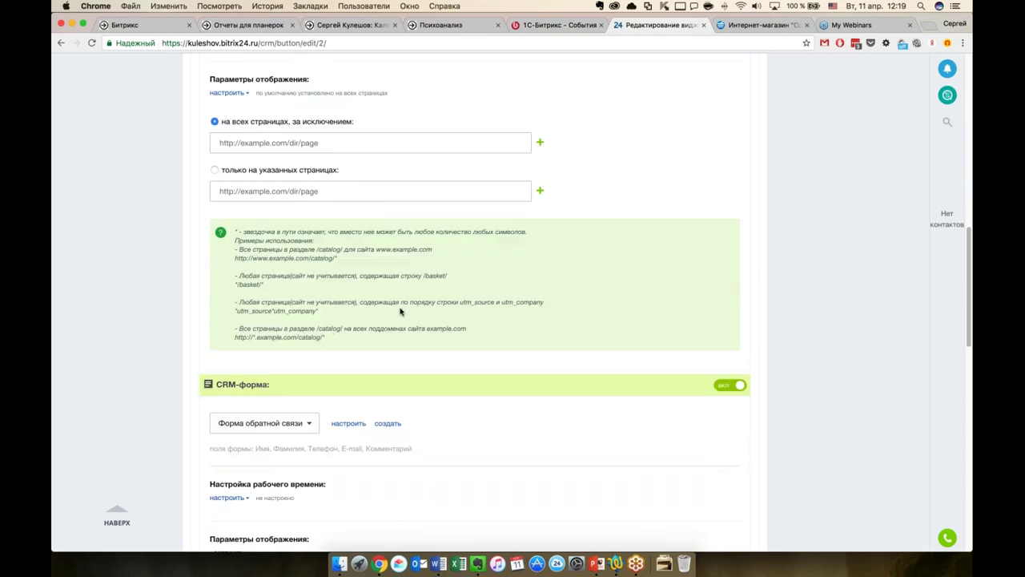
scroll(401, 311, down, 10)
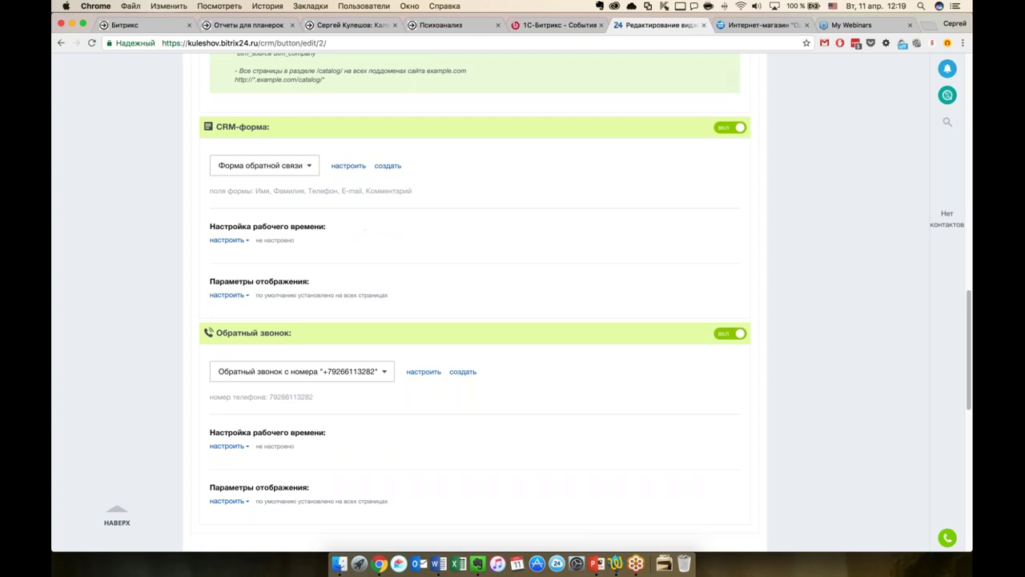
click(227, 240)
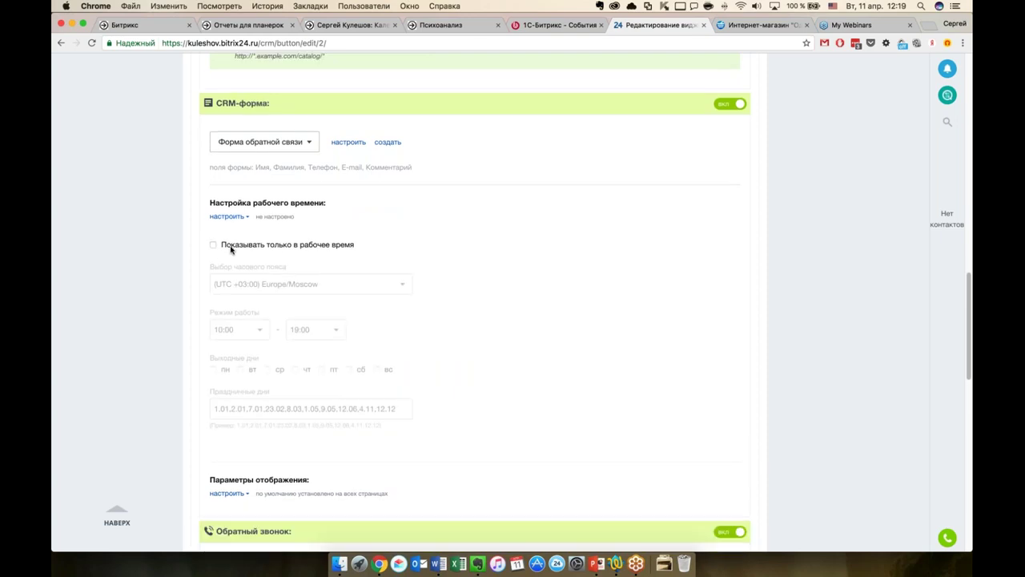
click(244, 232)
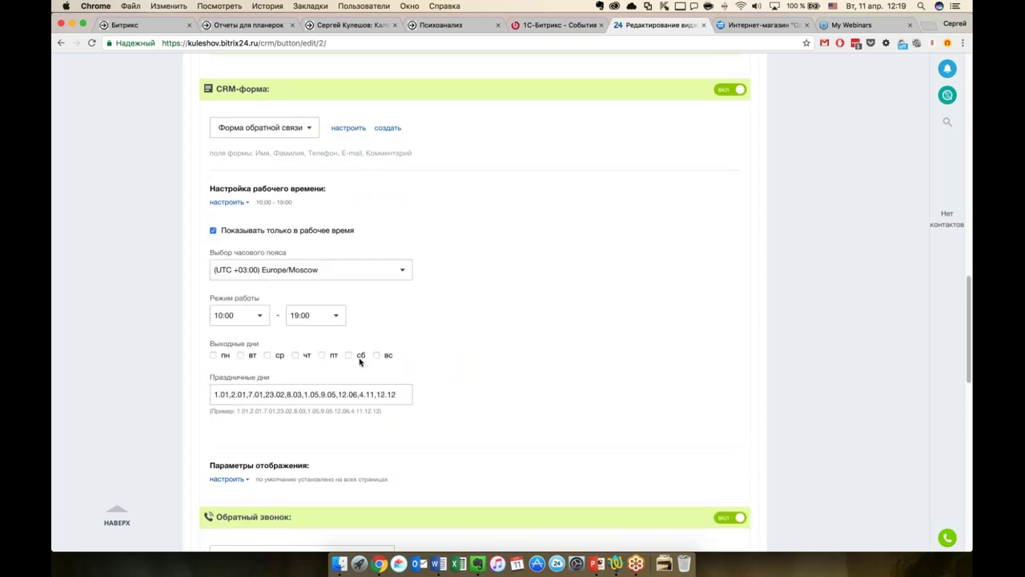
click(349, 355)
click(377, 354)
Set the CRM-форма working hours to 19:00 - 10:00 and clear its holiday dates
click(238, 315)
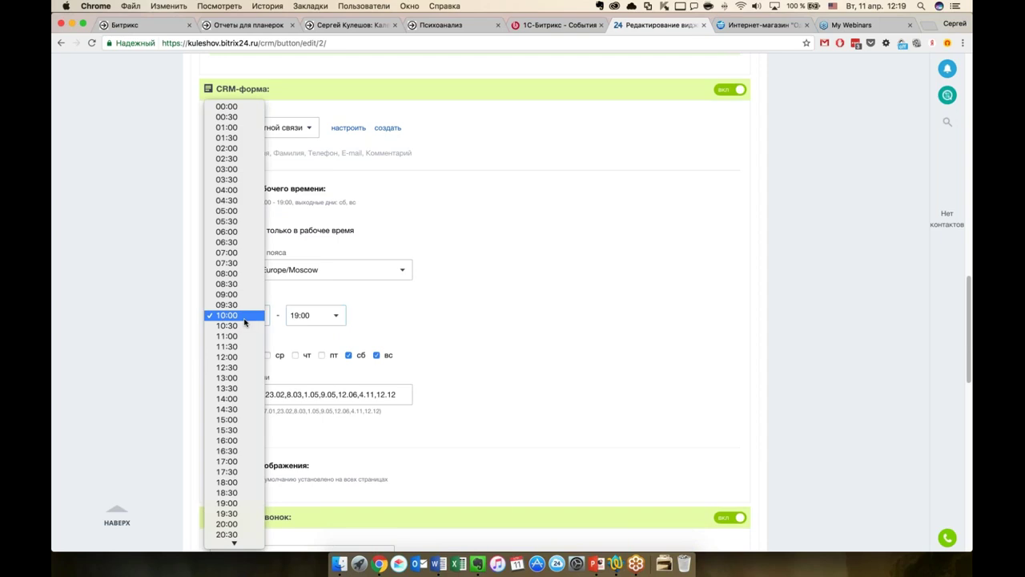
click(227, 482)
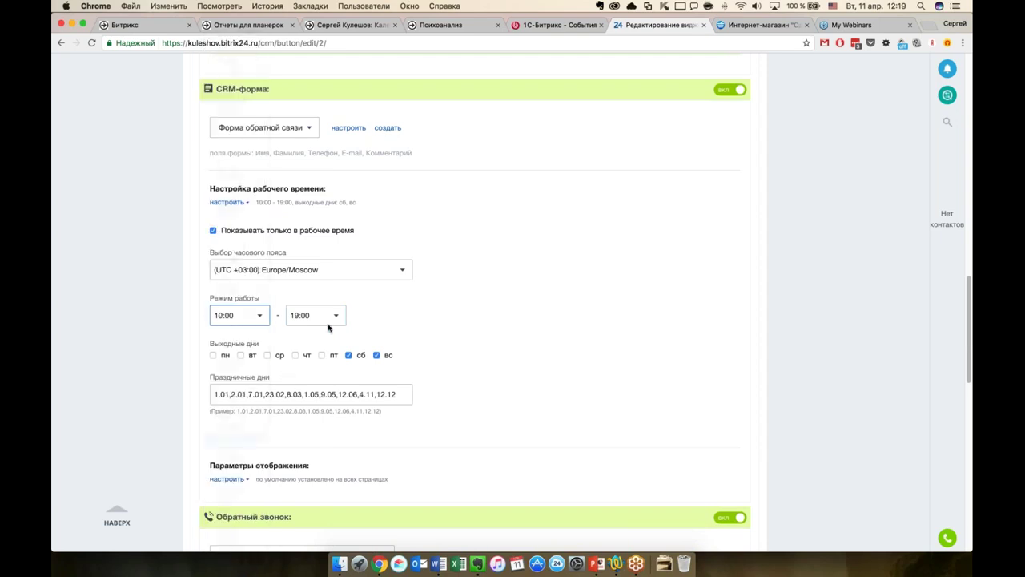
click(344, 316)
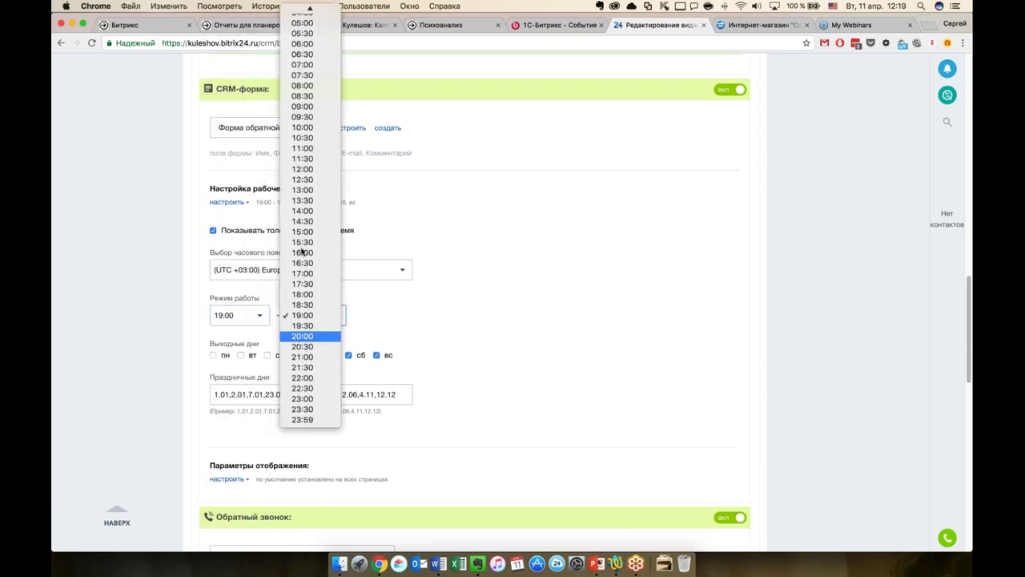
click(302, 128)
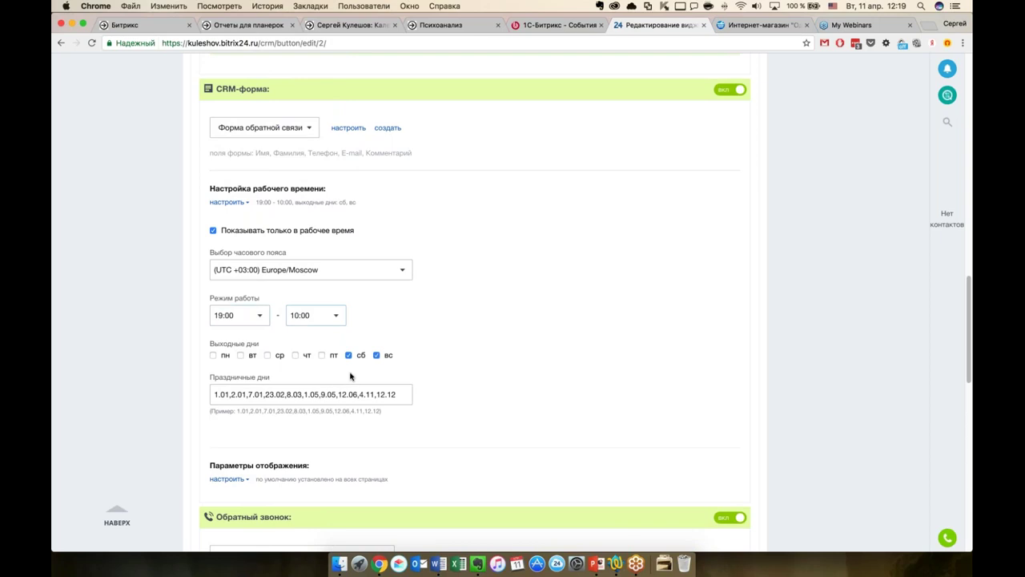
drag(396, 394, 234, 398)
key(BackSpace)
click(490, 399)
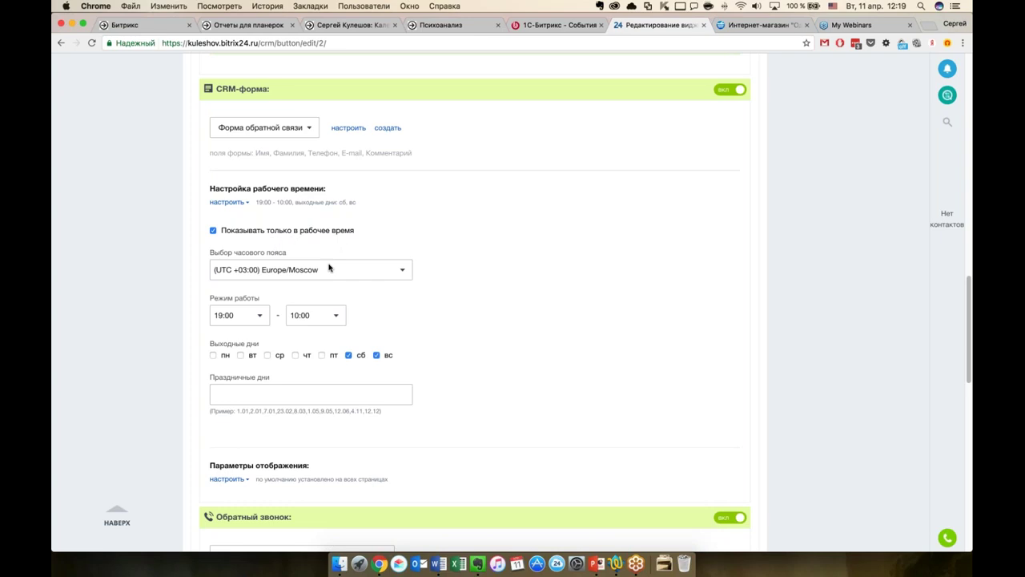
Expand Параметры отображения for the CRM-форма channel to view its page display options, and collapse it again
scroll(302, 317, down, 2)
scroll(306, 322, down, 1)
click(244, 367)
scroll(218, 278, down, 3)
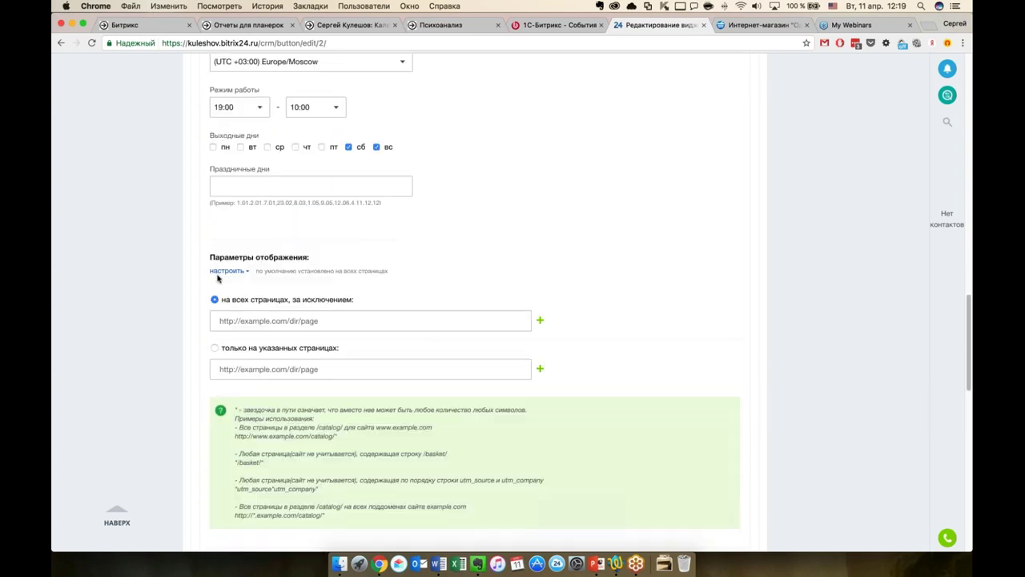
click(219, 274)
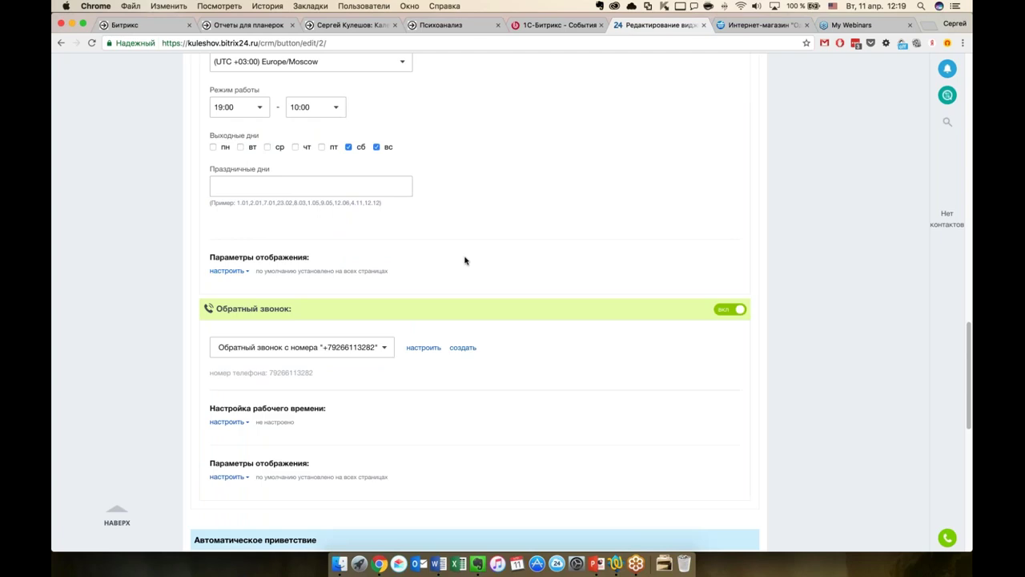
Check which phone number choices are available for the Обратный звонок channel, keeping the current selection
scroll(453, 377, down, 1)
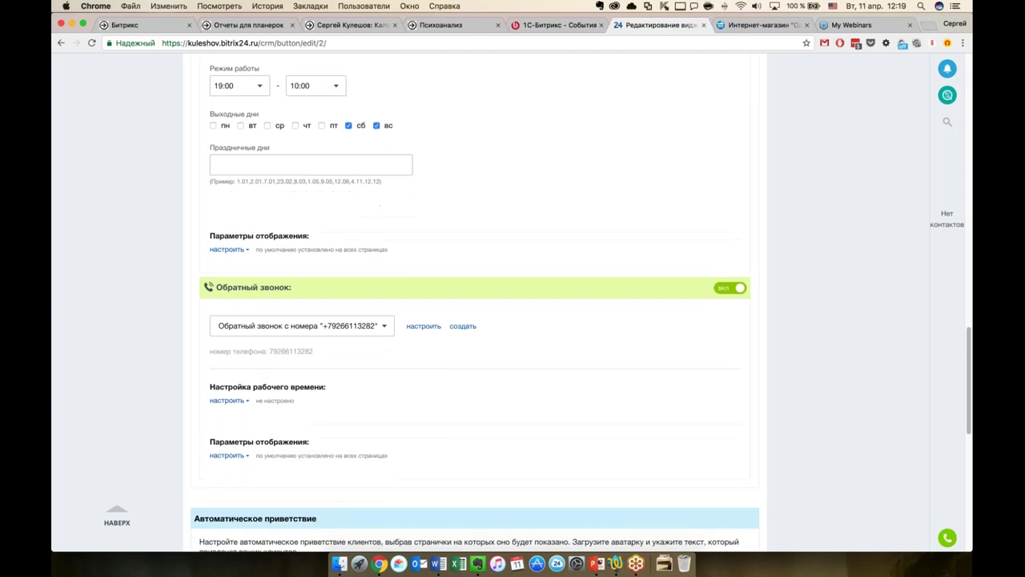
click(386, 327)
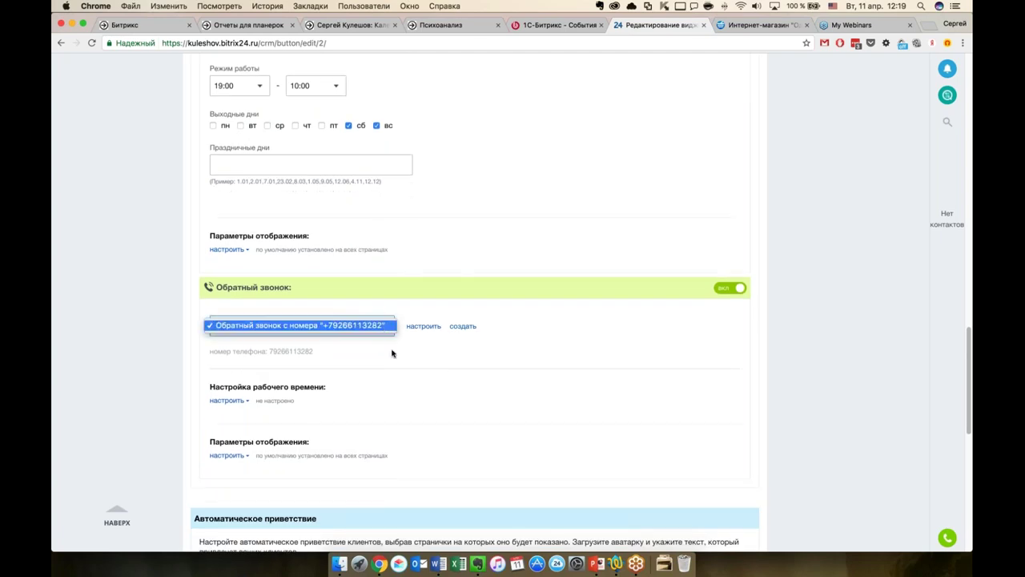
click(377, 353)
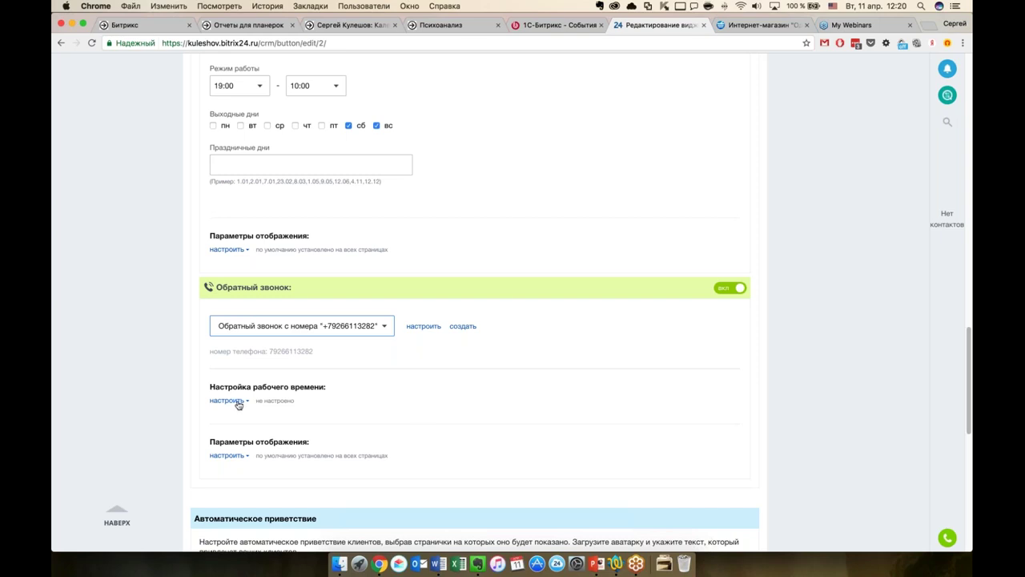
Examine the Автоматическое приветствие settings, including the Способ показа приветствия options and the default greeting for all pages
scroll(438, 401, down, 3)
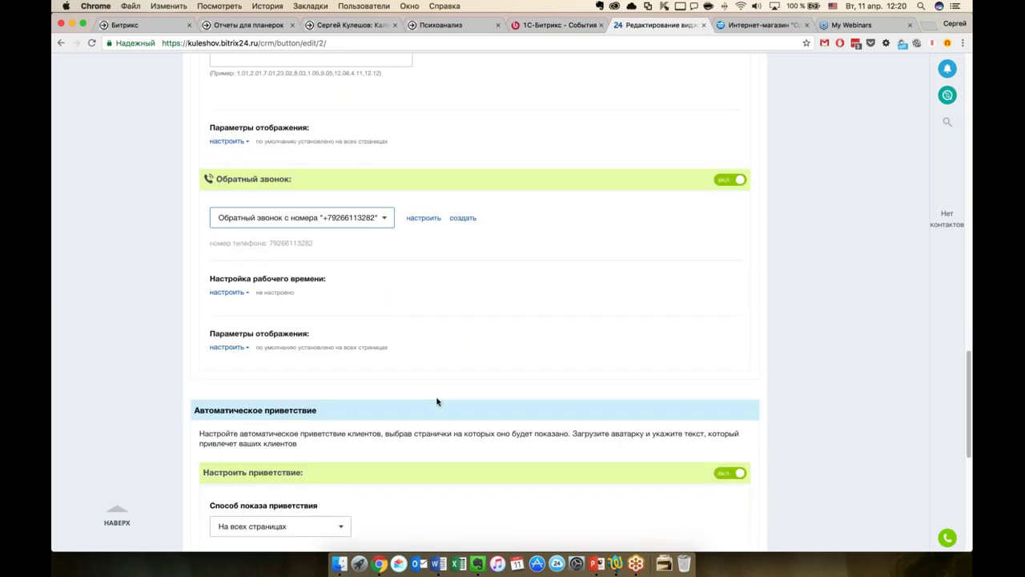
scroll(437, 401, down, 6)
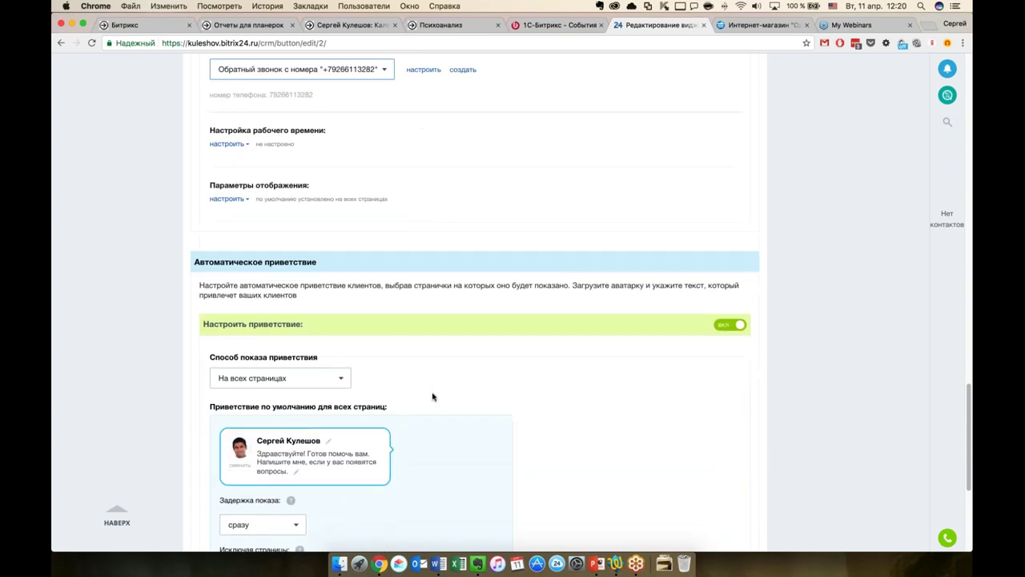
scroll(432, 392, down, 2)
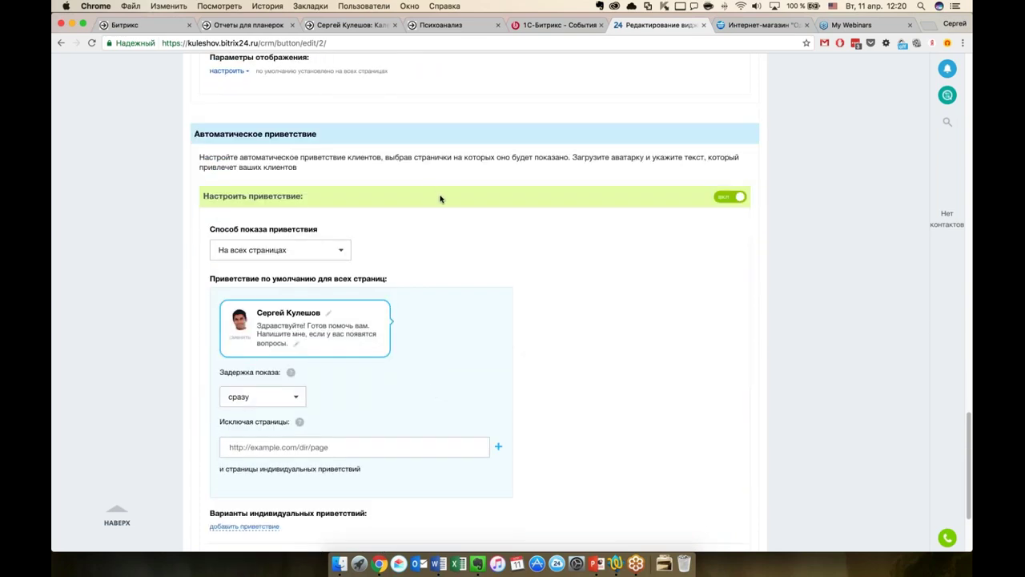
scroll(435, 198, down, 1)
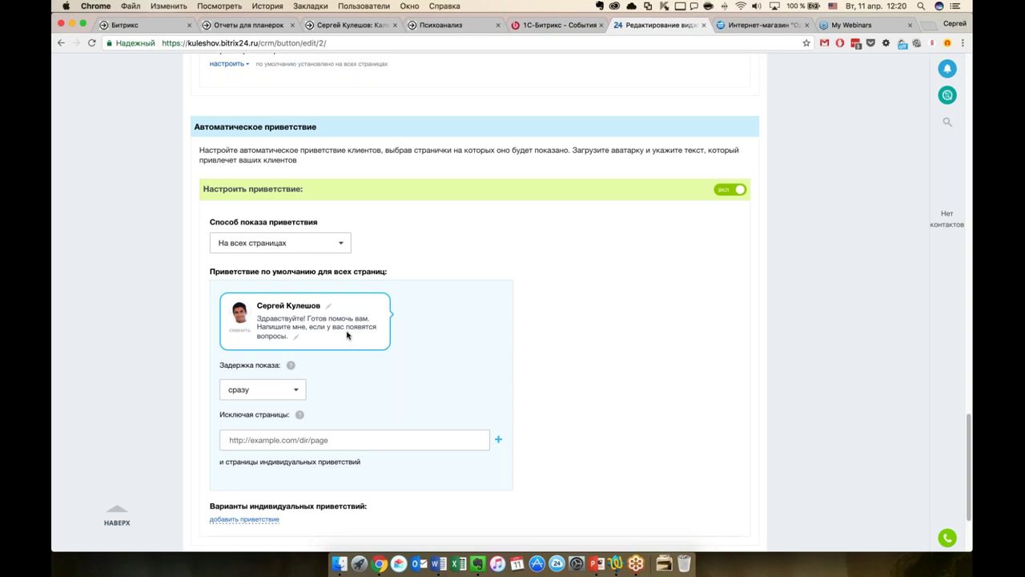
scroll(353, 326, down, 1)
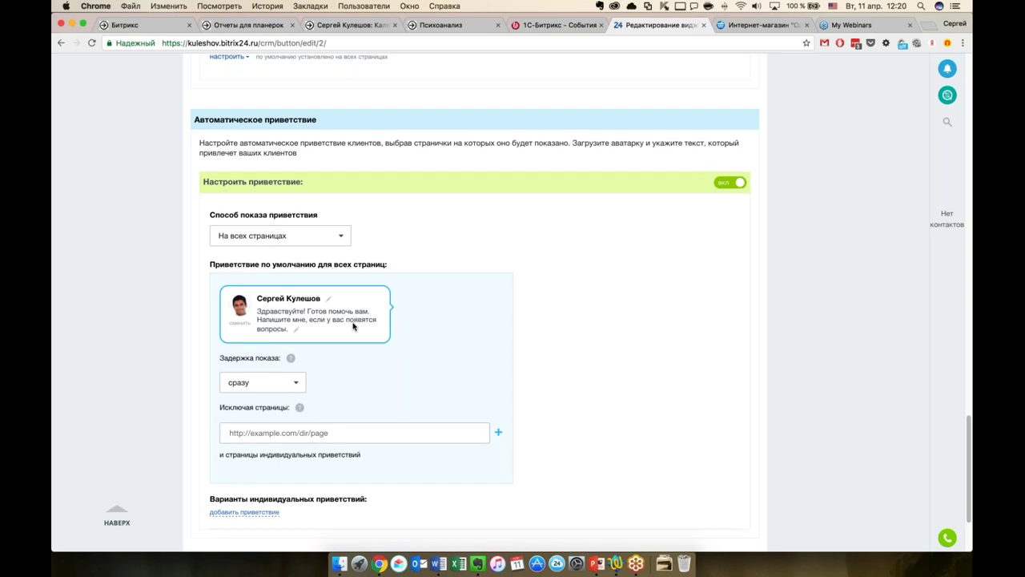
scroll(353, 326, down, 2)
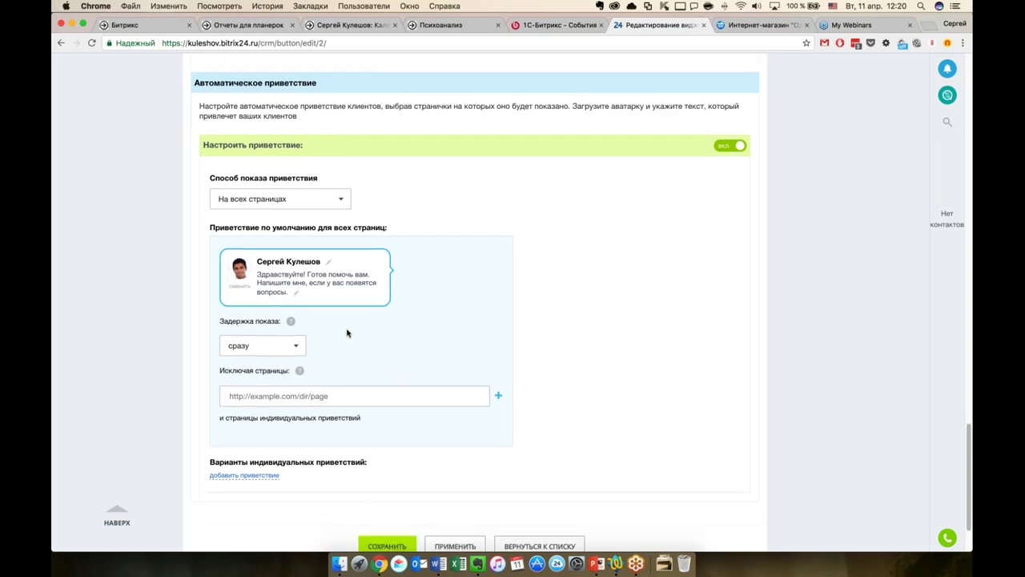
click(342, 201)
Open the default greeting's text for editing, close it without changes, and check the Задержка показа choices
click(295, 292)
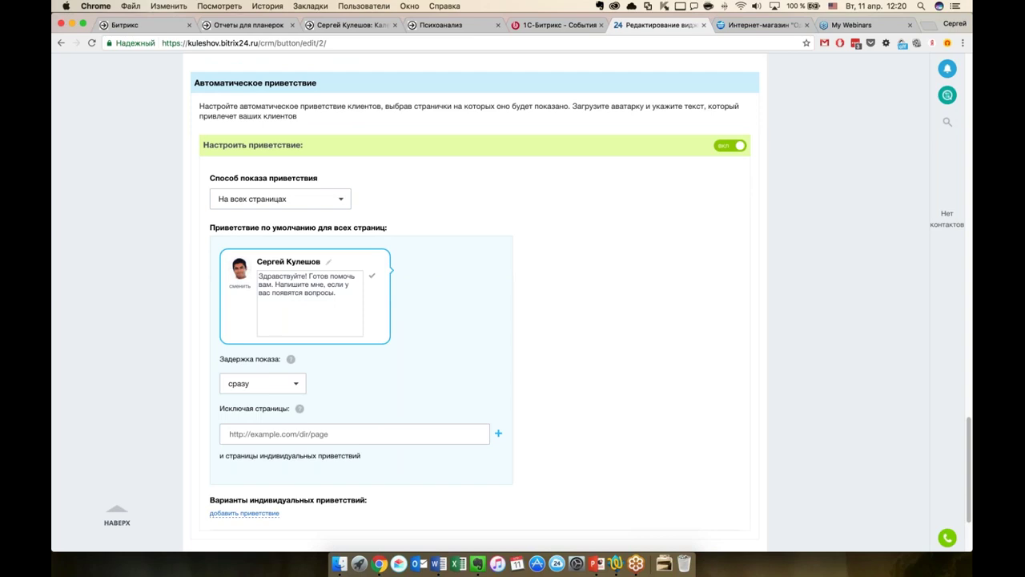
click(240, 272)
click(377, 293)
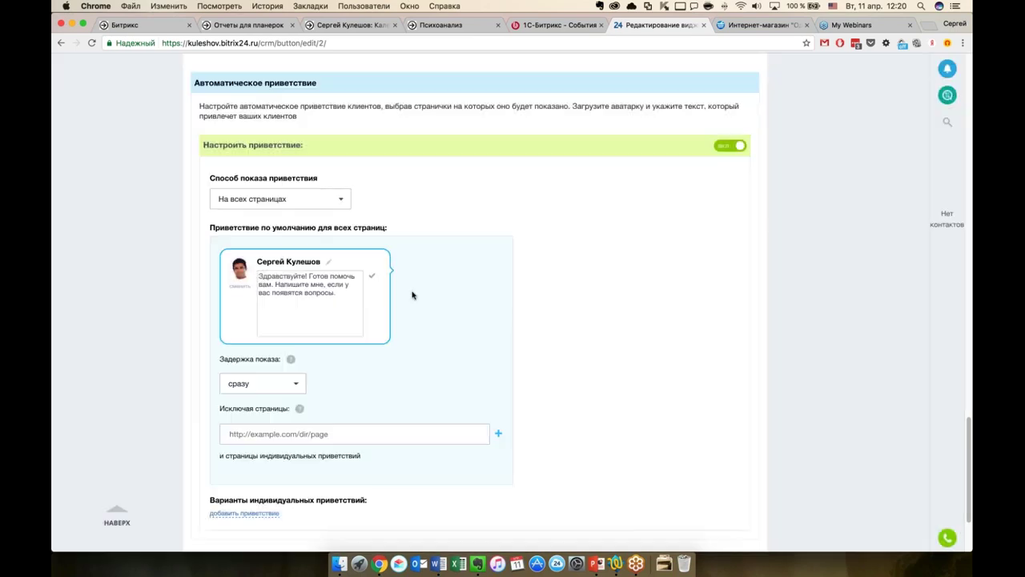
click(371, 275)
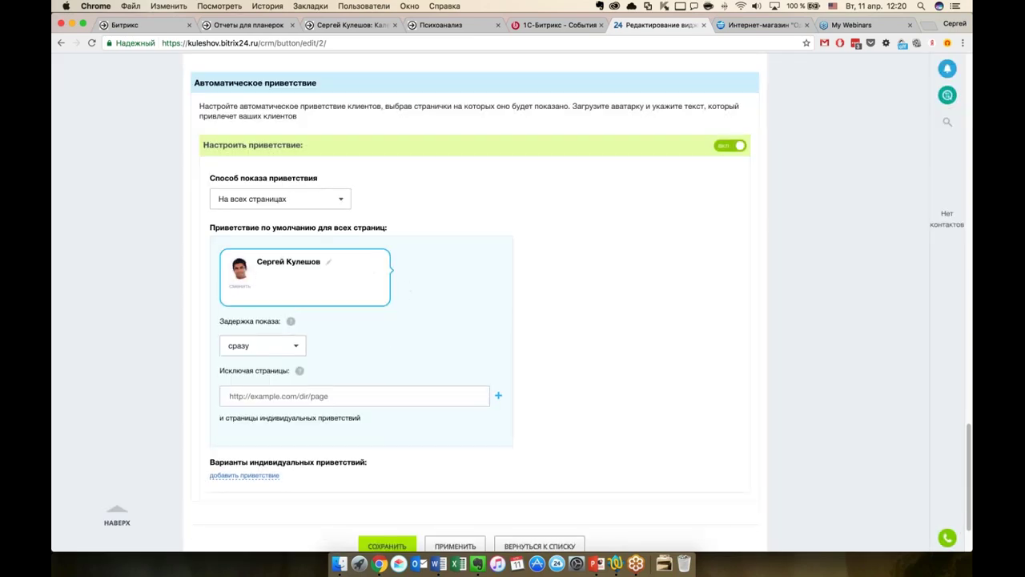
click(299, 349)
click(405, 337)
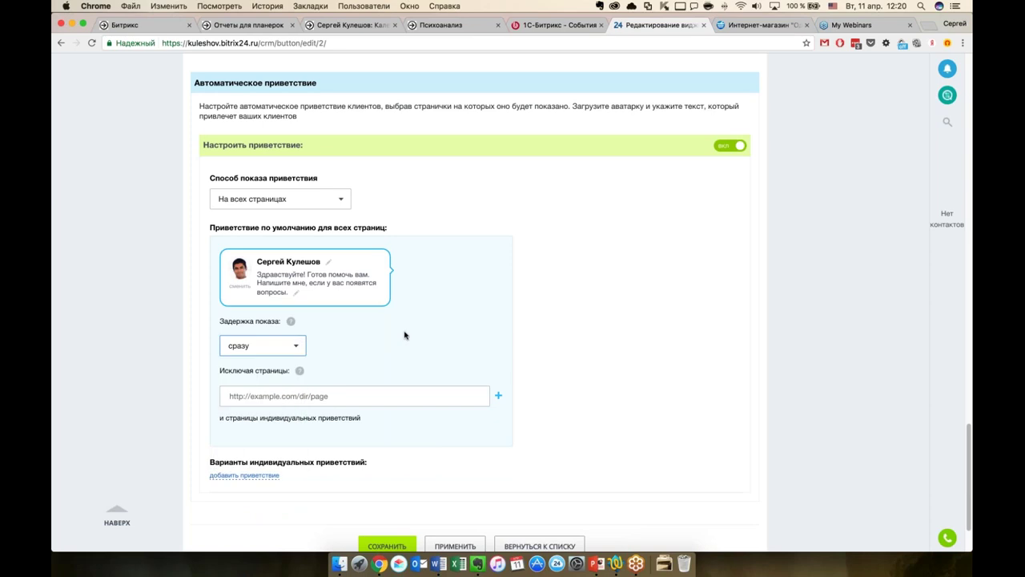
Try adding individual greeting variants below the default greeting, and remove them again
scroll(405, 336, down, 1)
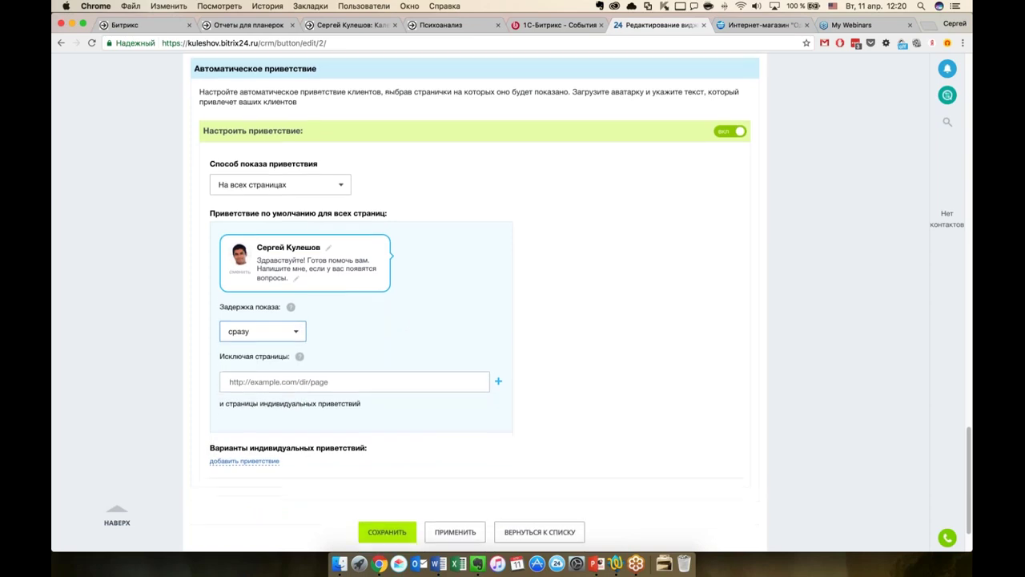
click(247, 455)
scroll(248, 458, down, 5)
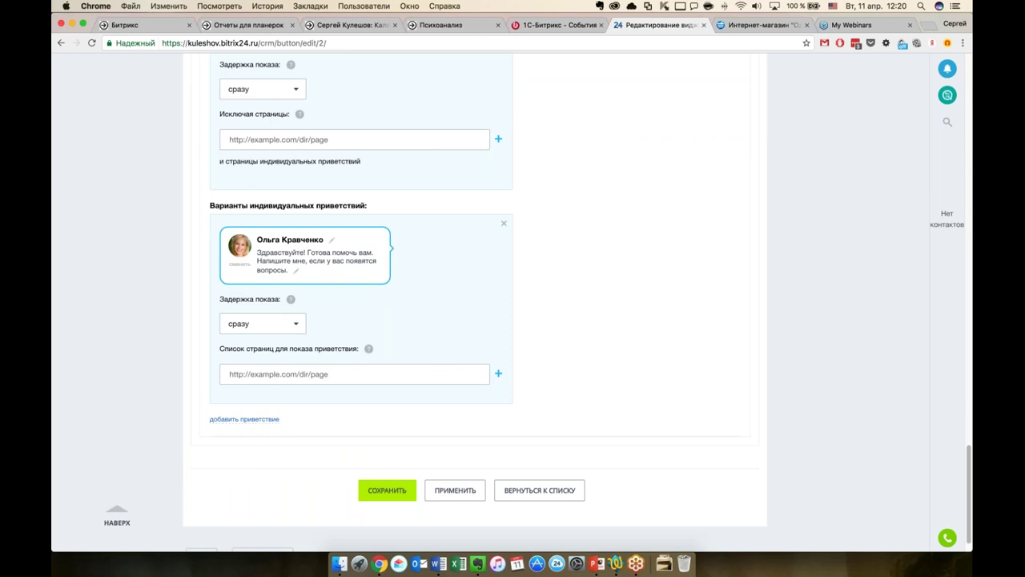
scroll(439, 410, up, 3)
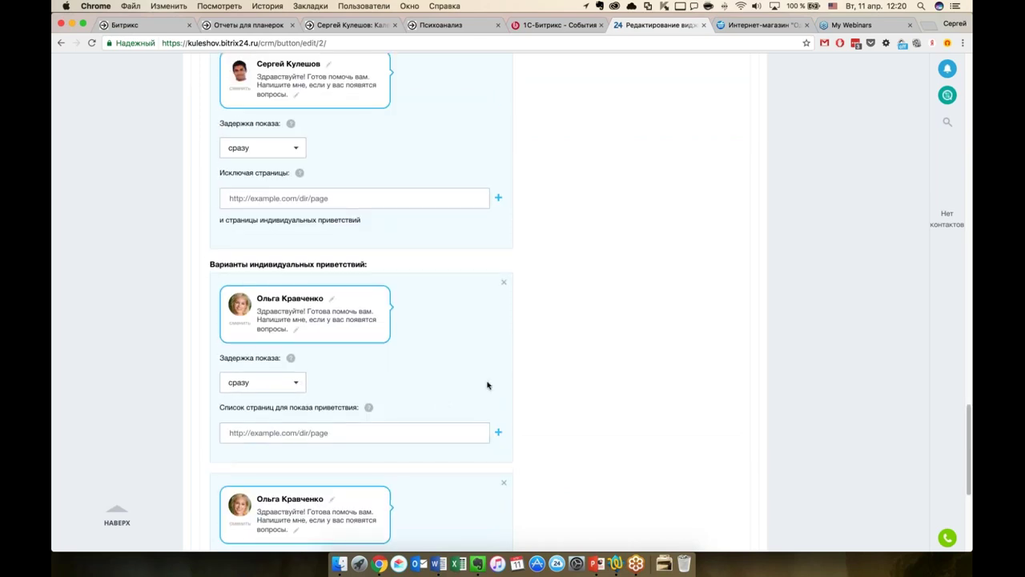
click(504, 284)
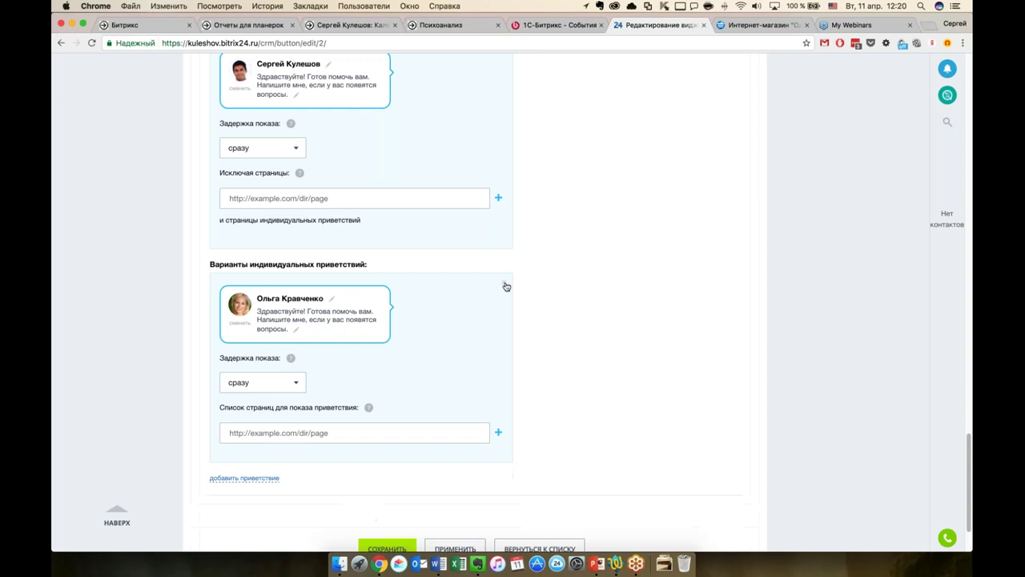
click(507, 285)
Look back over the widget's channel, working time and position settings, and return to Список виджетов
scroll(528, 295, up, 2)
scroll(532, 298, up, 3)
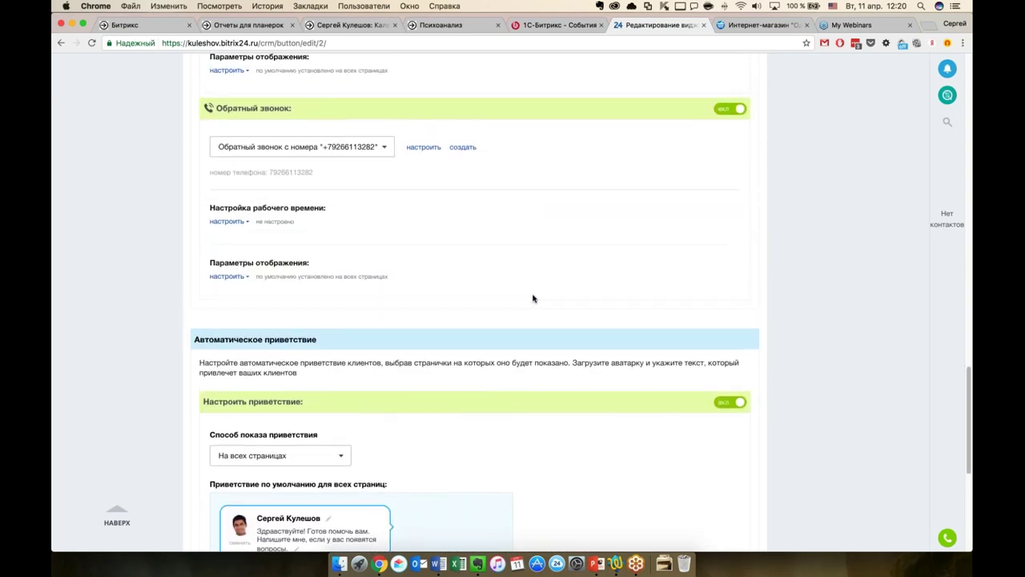
scroll(533, 298, up, 5)
scroll(532, 298, up, 1)
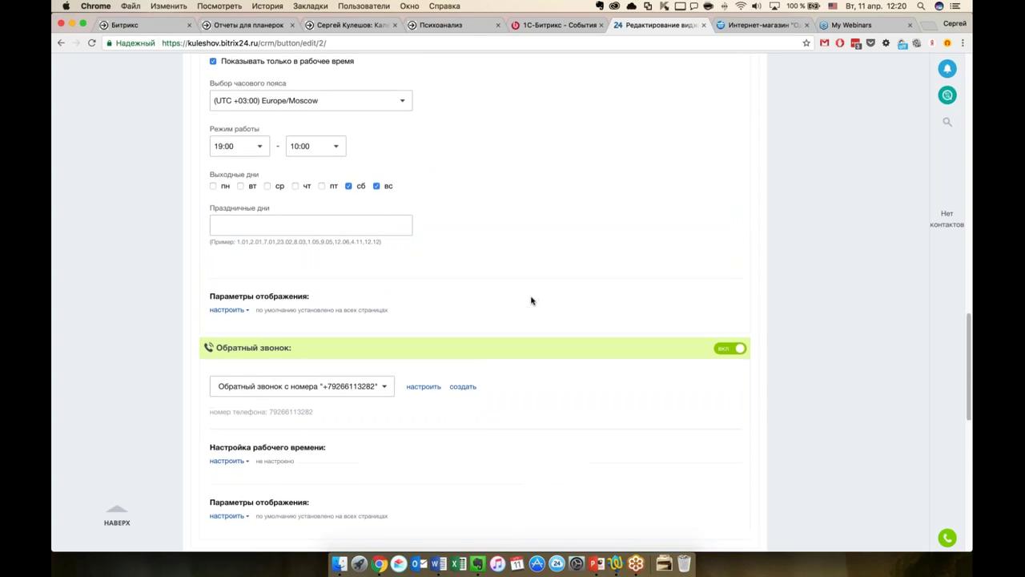
scroll(530, 300, up, 6)
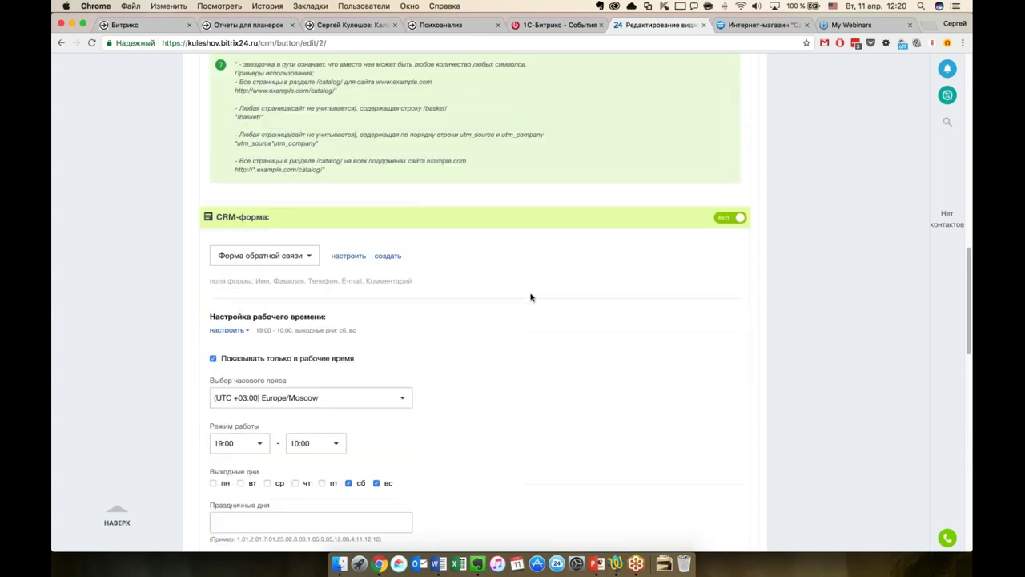
scroll(530, 297, up, 10)
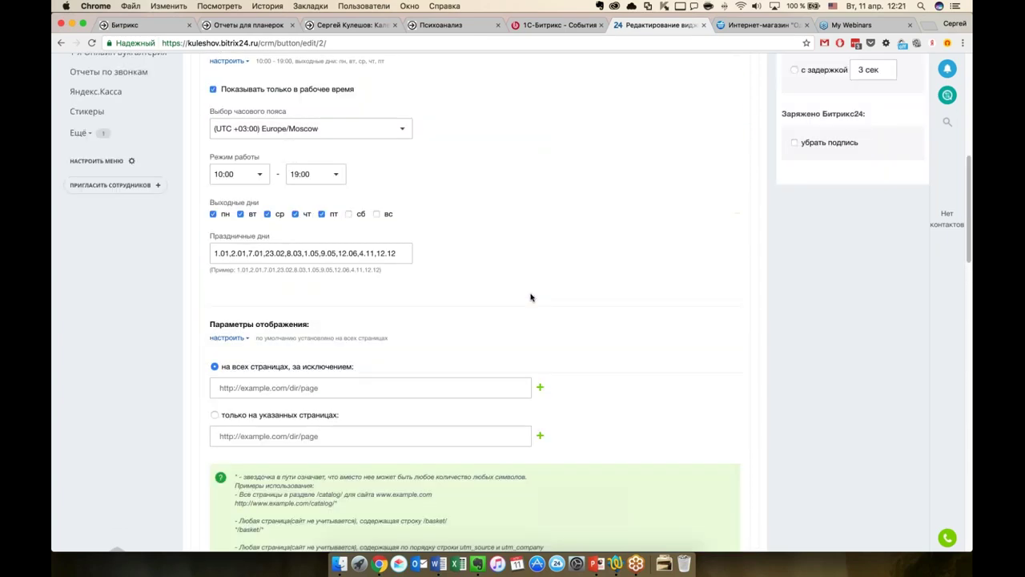
scroll(530, 297, up, 4)
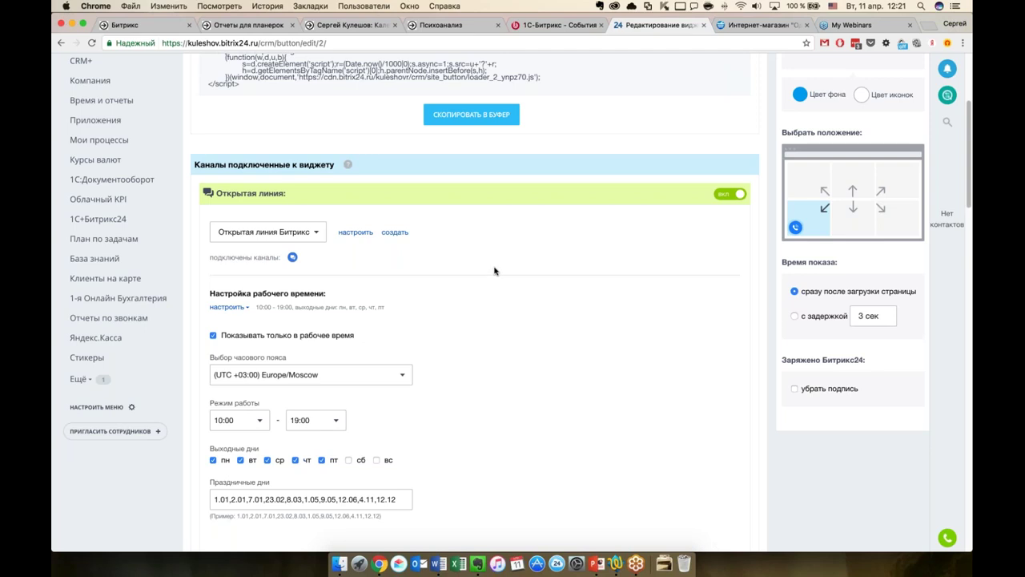
scroll(494, 270, down, 20)
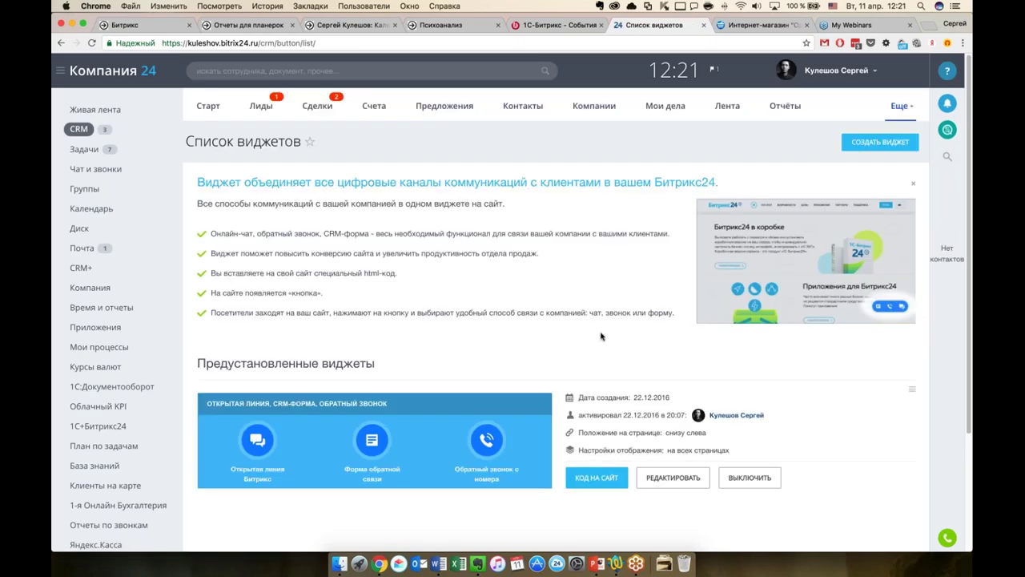
Check the Интернет-магазин storefront, return to the Битрикс24 portal, and open the incoming guest message from Открытая линия Битрикс
click(769, 25)
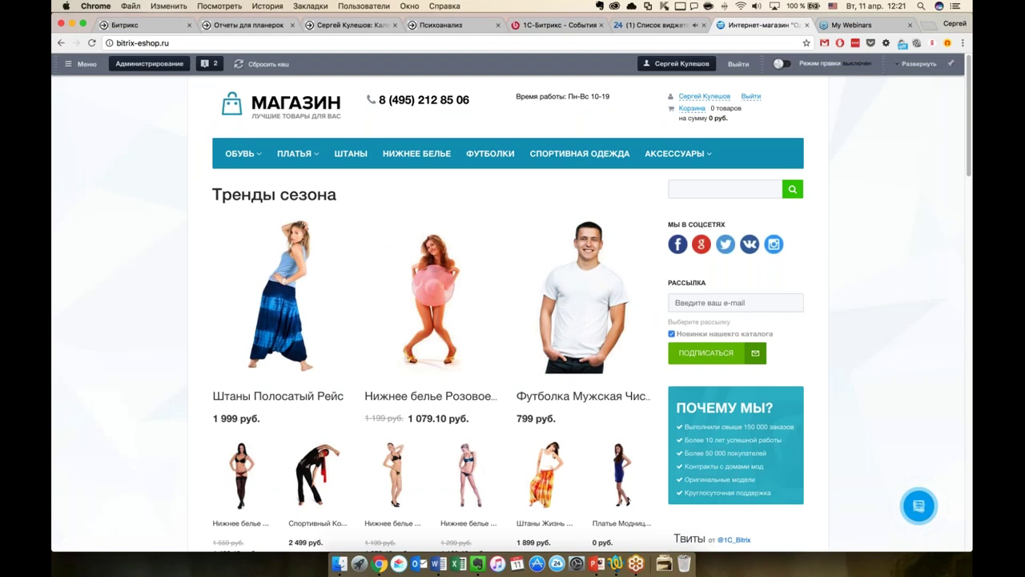
click(653, 25)
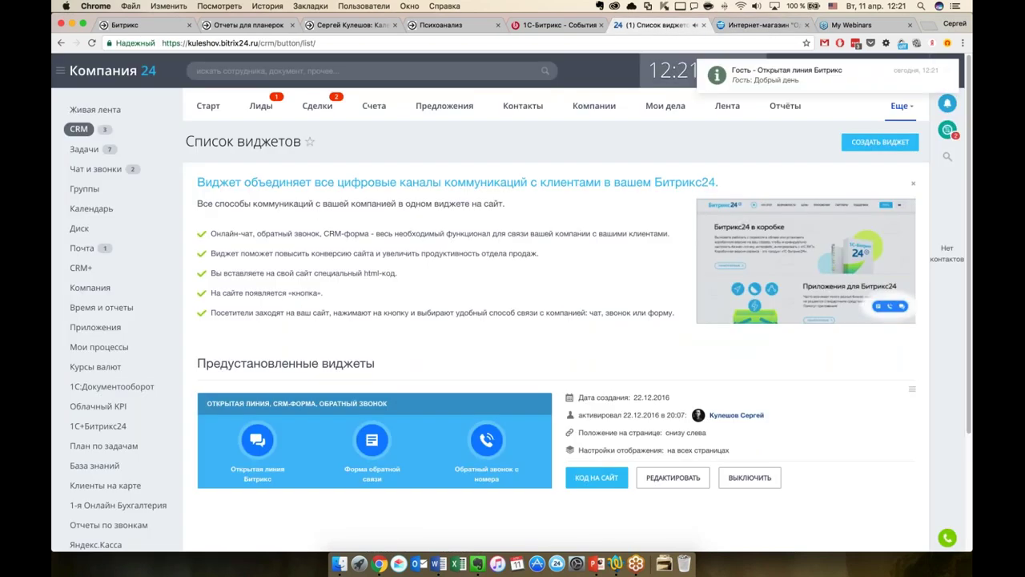
click(768, 76)
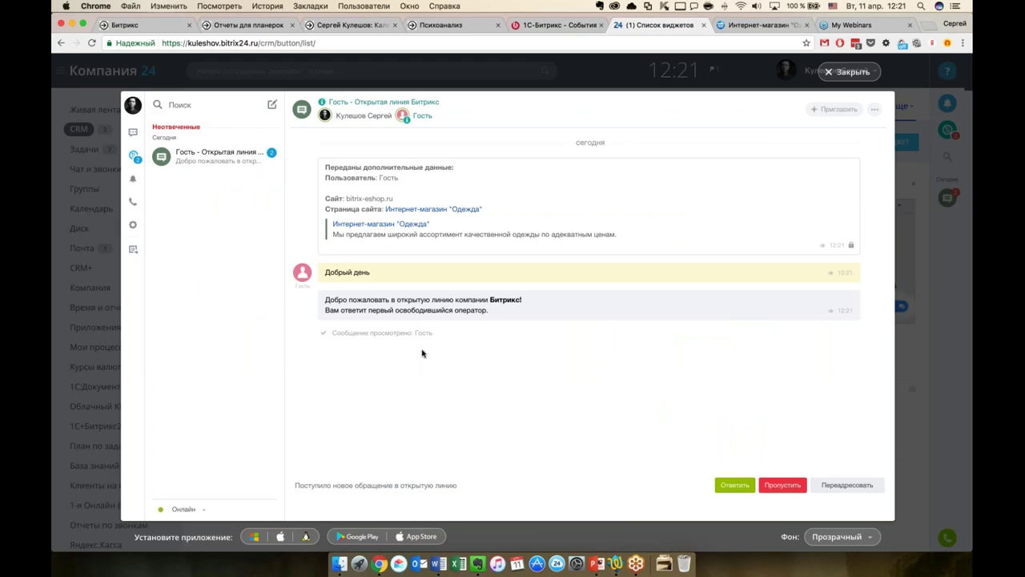
Examine the guest's transferred user and site details in the chat, and dismiss the desktop notification request
double_click(416, 177)
click(403, 182)
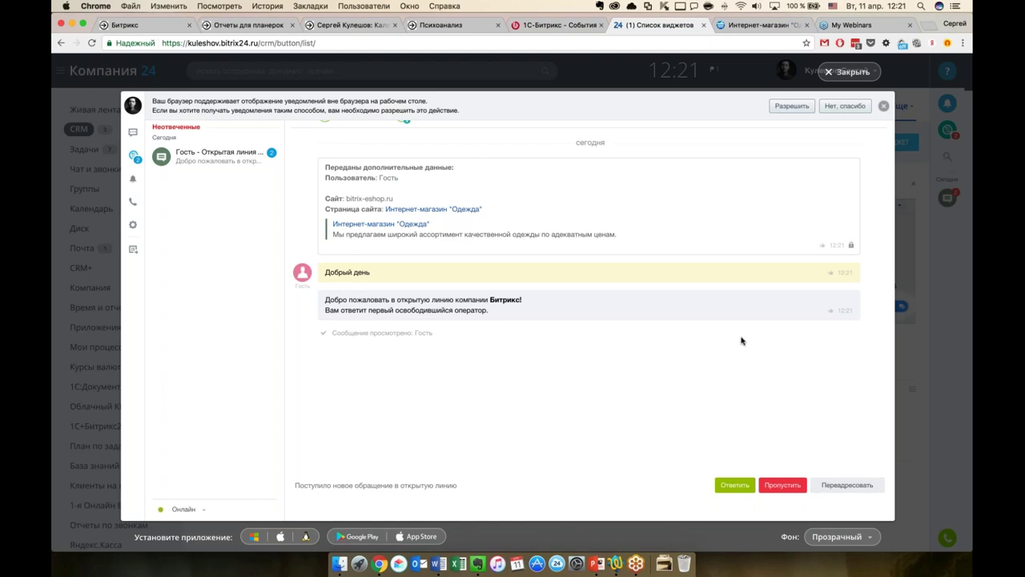
click(883, 106)
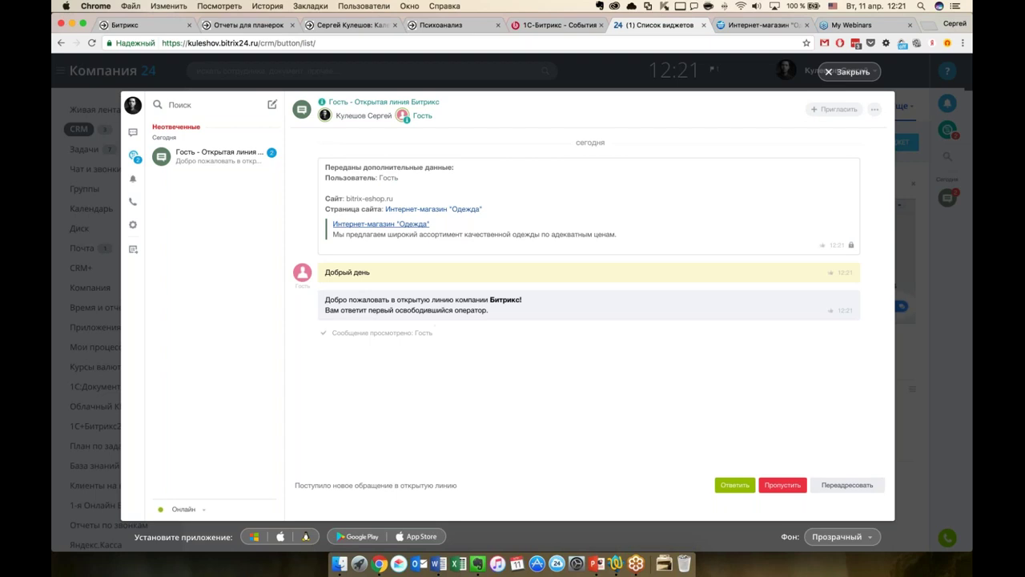
Accept the guest's enquiry in the open line chat and send the reply "Добрый день! Чем могу помочь?"
click(733, 486)
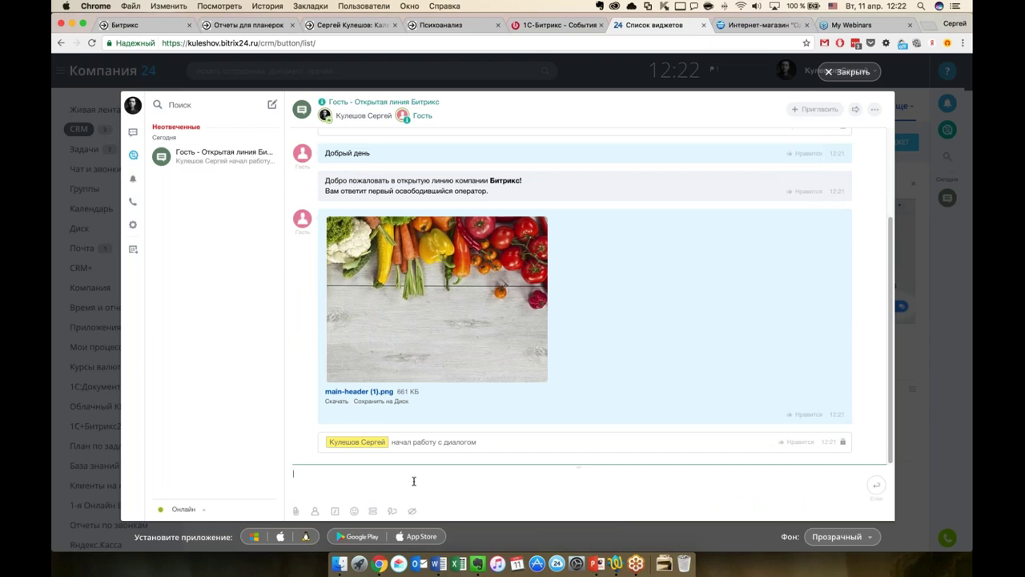
text(Ц)
key(BackSpace)
text(Добрый день! Чем могу п)
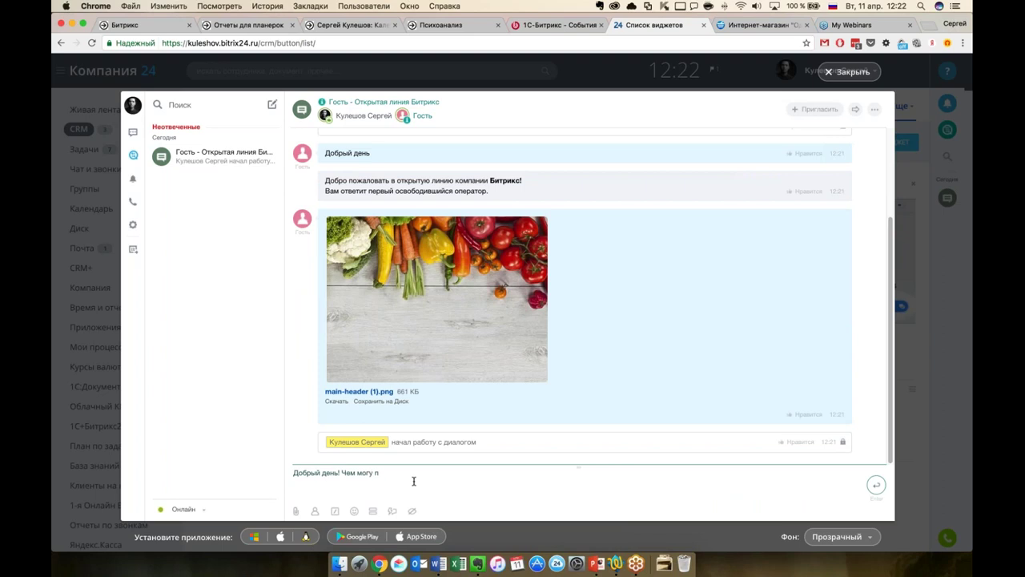
text(омочь?)
click(876, 484)
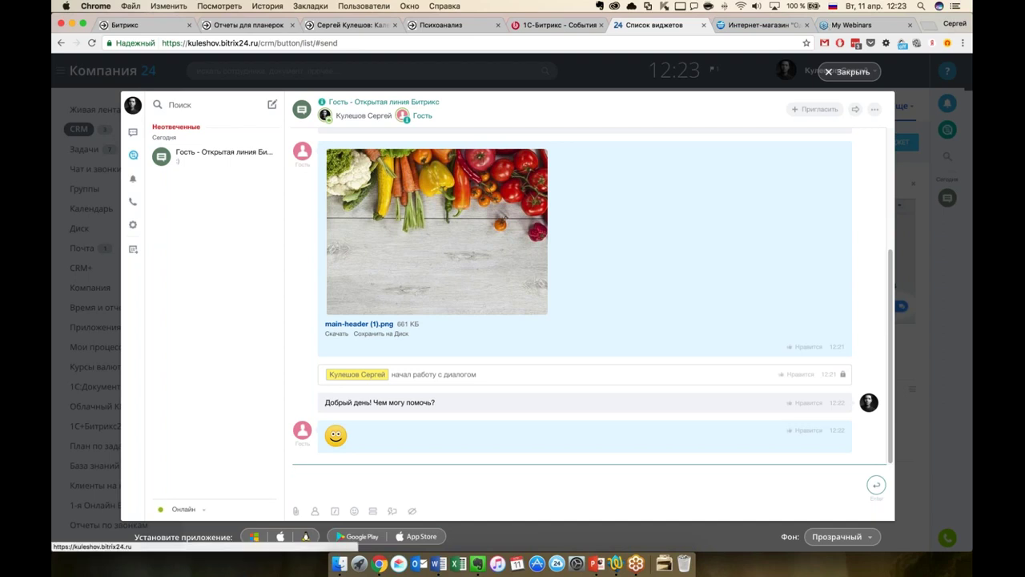
Close the chat, open the communication widget for editing, and go to the settings of Открытая линия Битрикс
click(848, 71)
scroll(559, 277, down, 3)
click(258, 291)
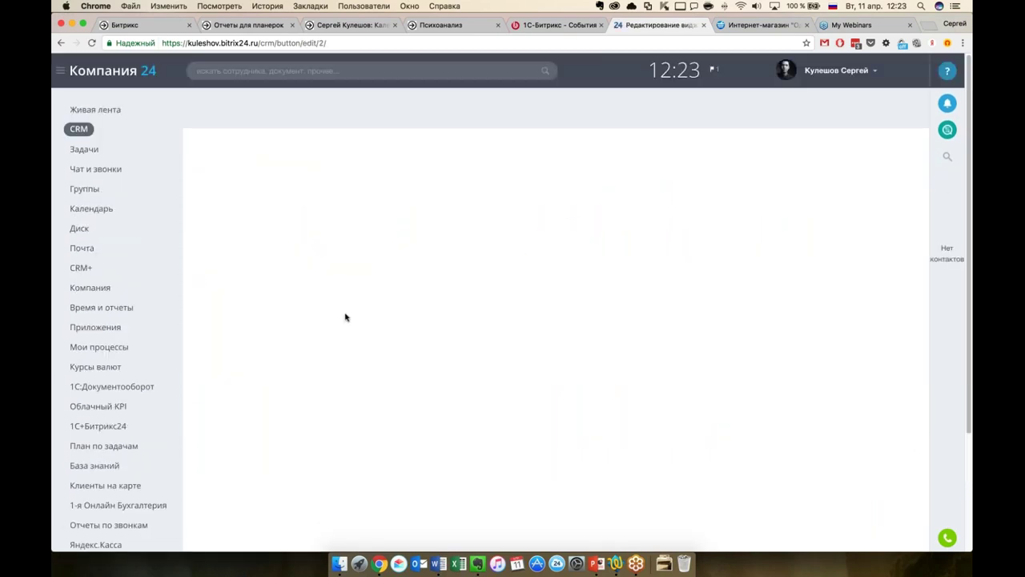
scroll(365, 316, down, 3)
click(356, 314)
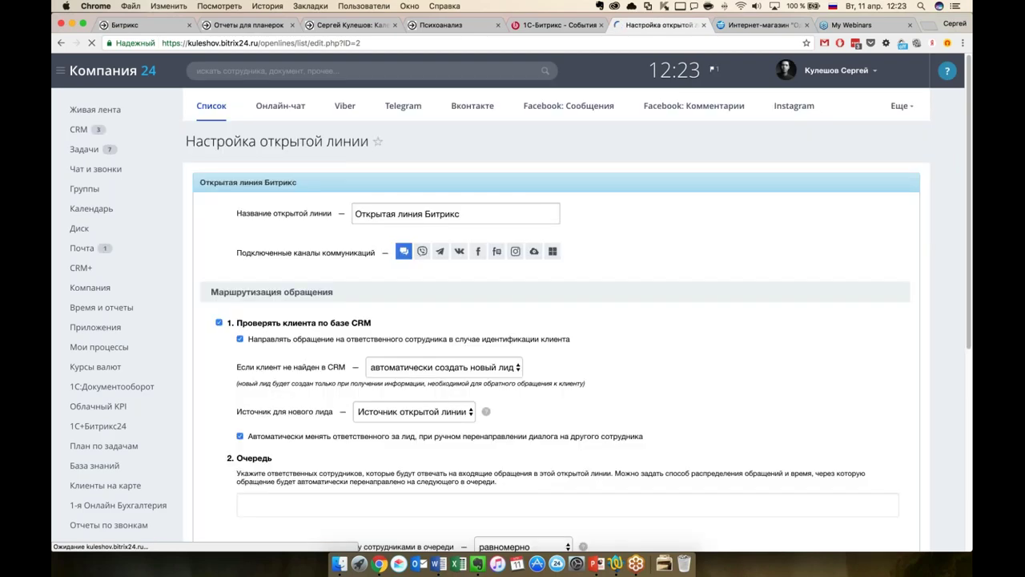
scroll(512, 304, down, 1)
scroll(329, 264, down, 2)
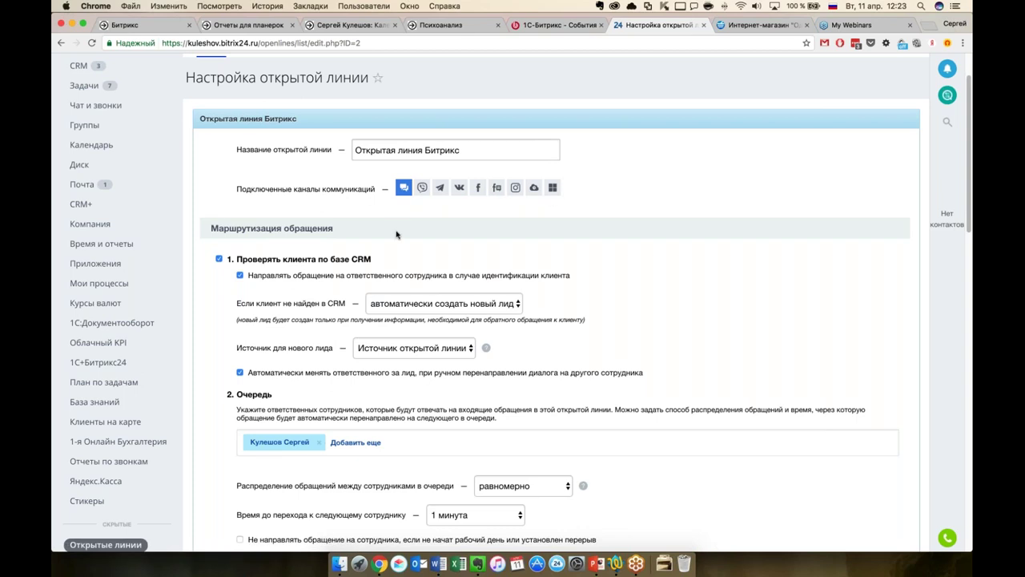
Expand the communication widget on the Интернет-магазин storefront to view its channels, and return to the open line settings
click(761, 25)
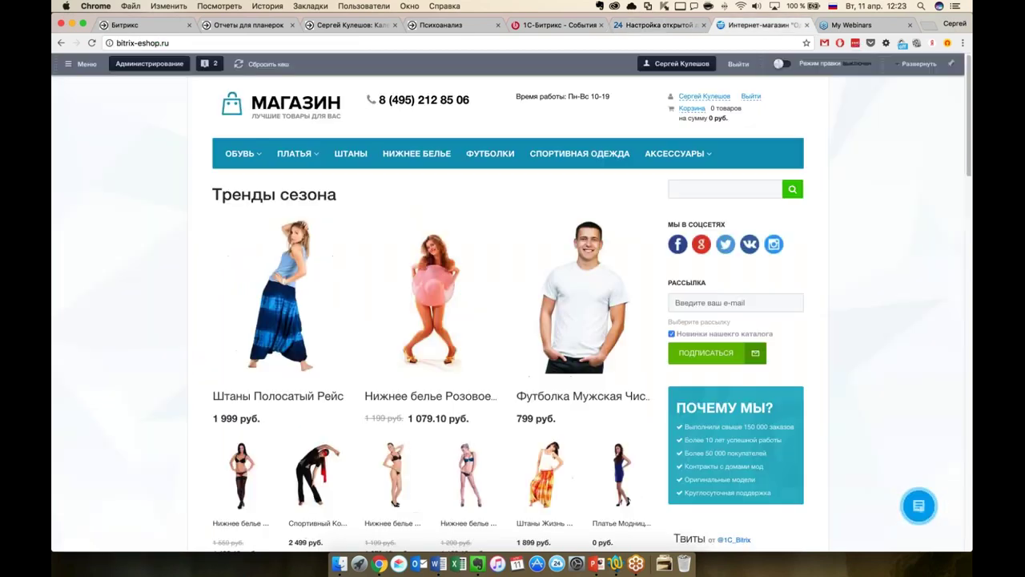
click(918, 505)
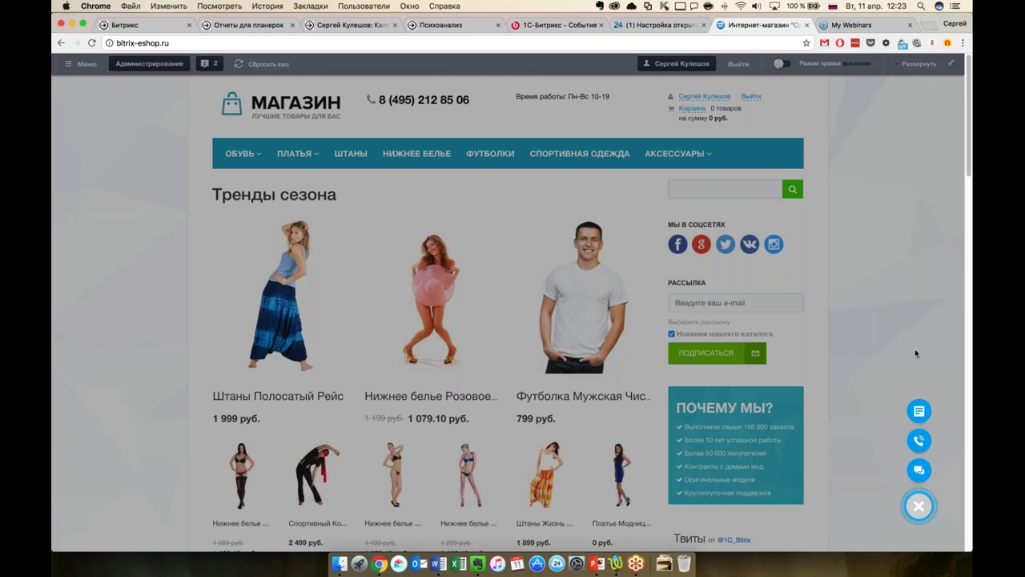
click(652, 25)
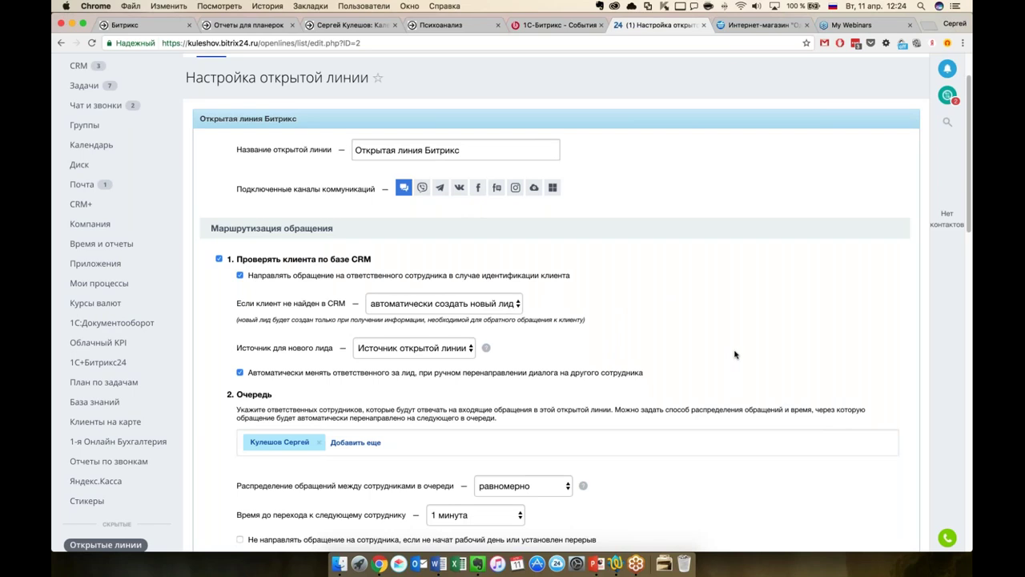
Try adding a second responsible employee to the open line's Очередь, and remove that employee again
scroll(709, 347, down, 1)
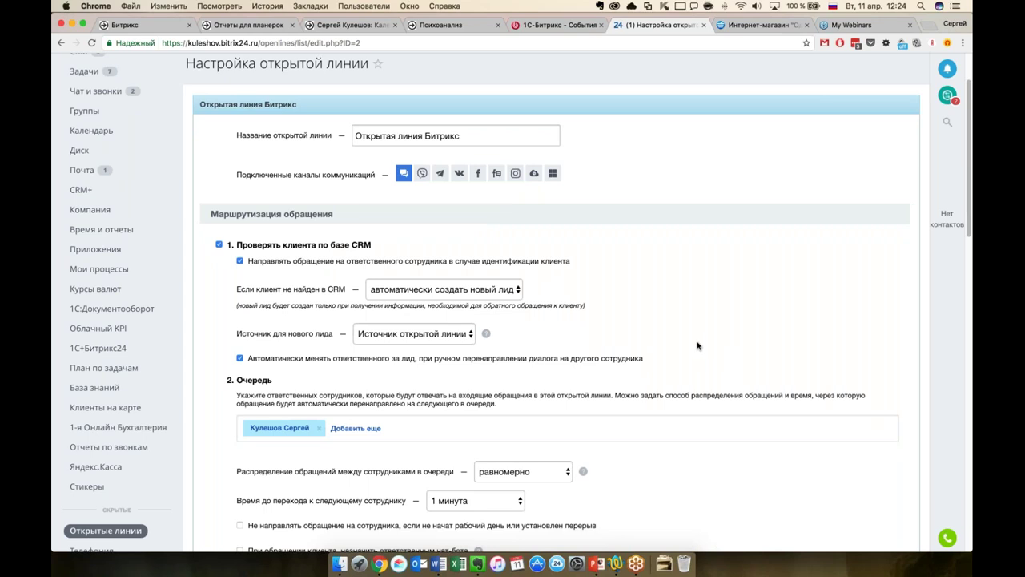
scroll(490, 298, down, 2)
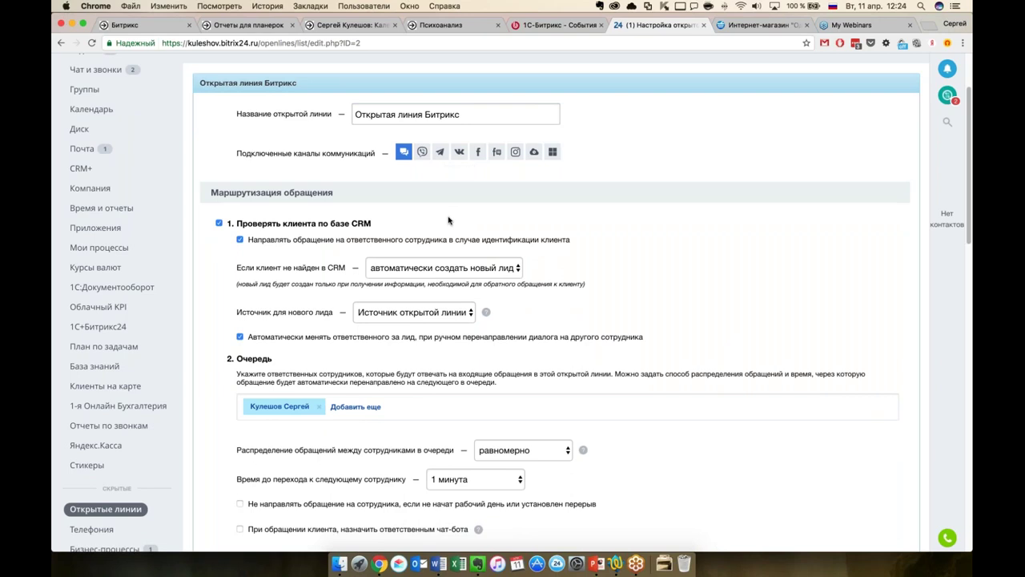
scroll(446, 214, down, 2)
scroll(296, 248, down, 2)
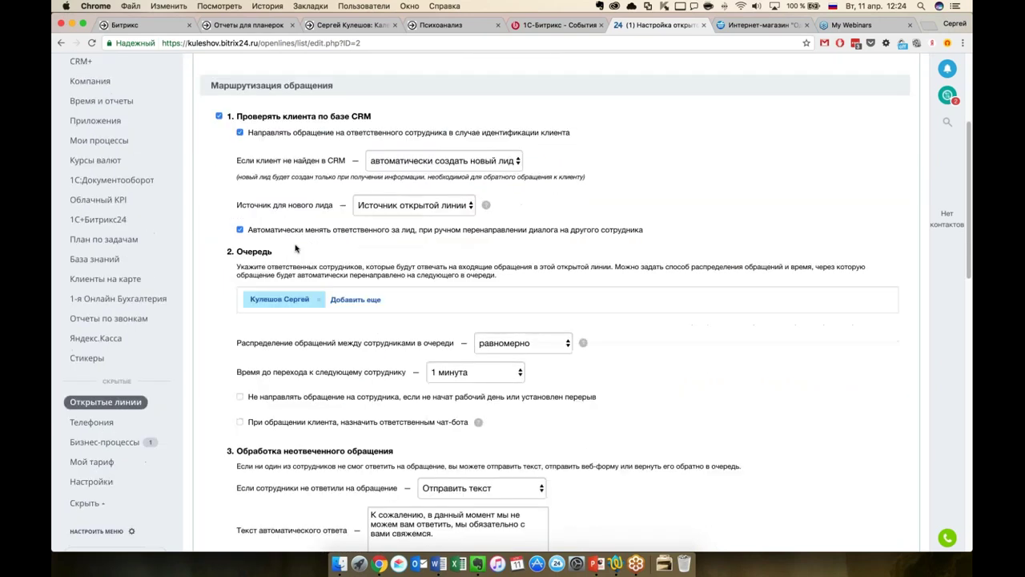
click(335, 301)
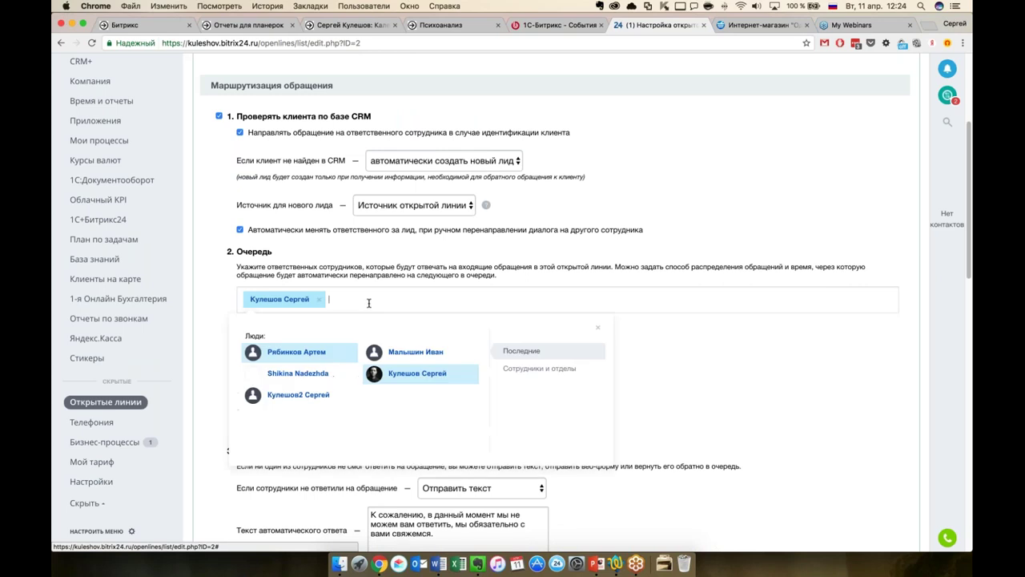
click(398, 353)
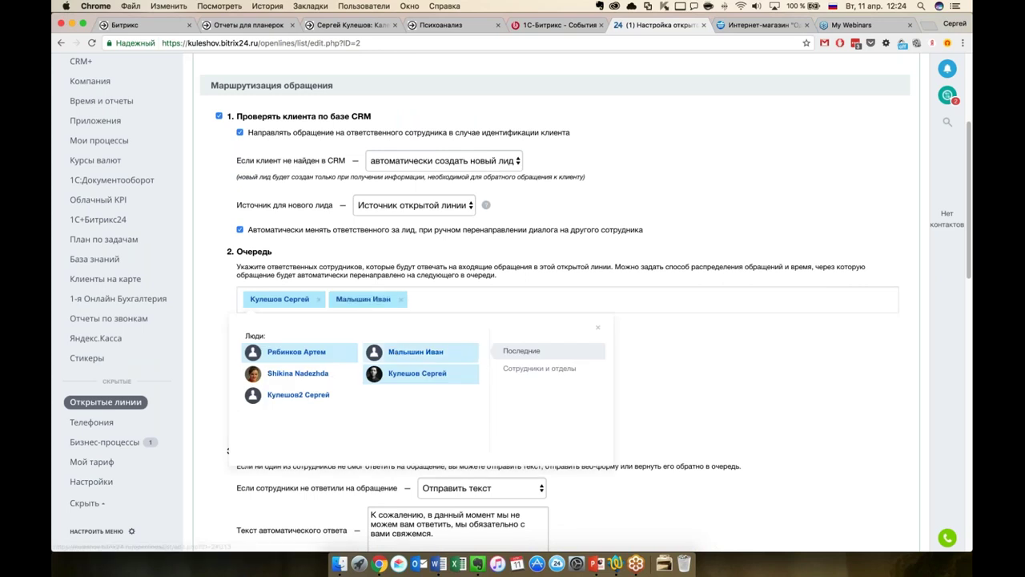
click(598, 327)
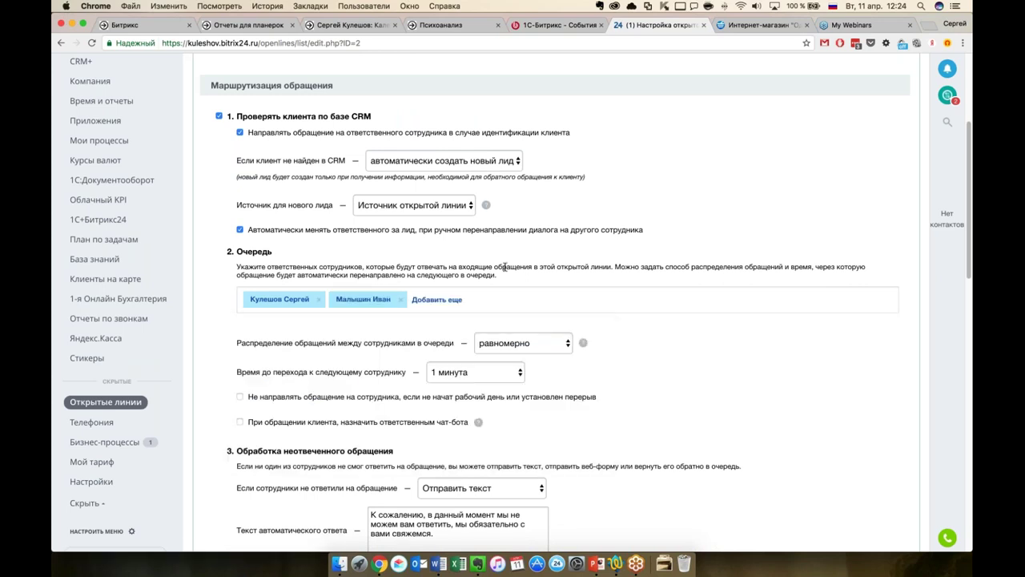
click(401, 298)
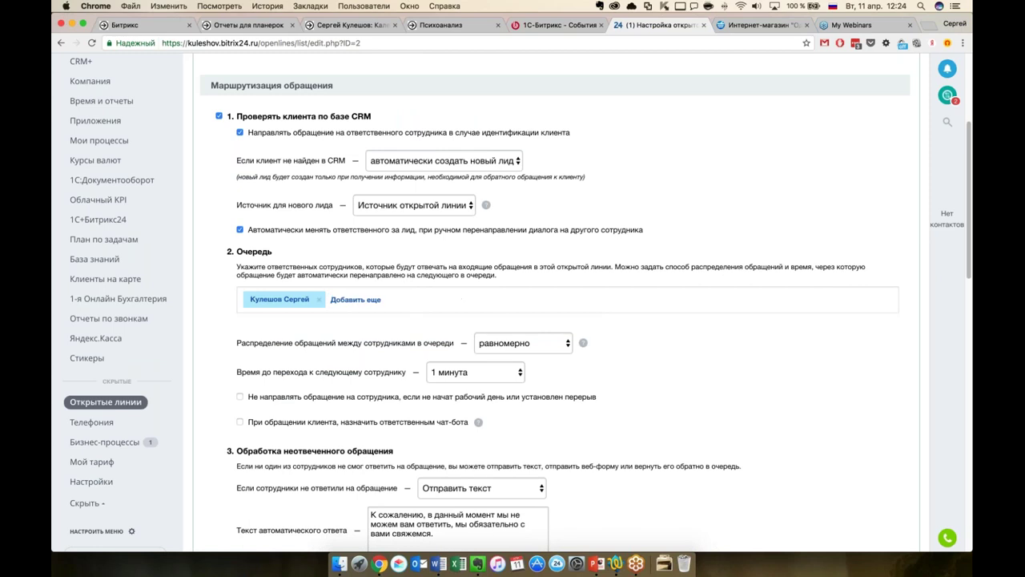
Try distributing enquiries among queue employees as одновременно всем, and switch the distribution back to равномерно
scroll(339, 343, down, 1)
click(557, 306)
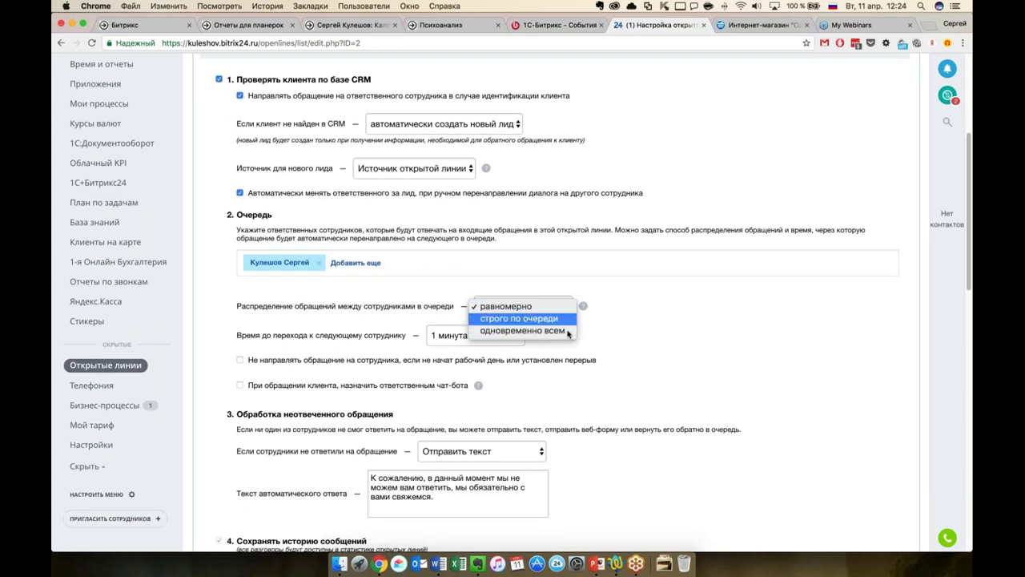
click(565, 331)
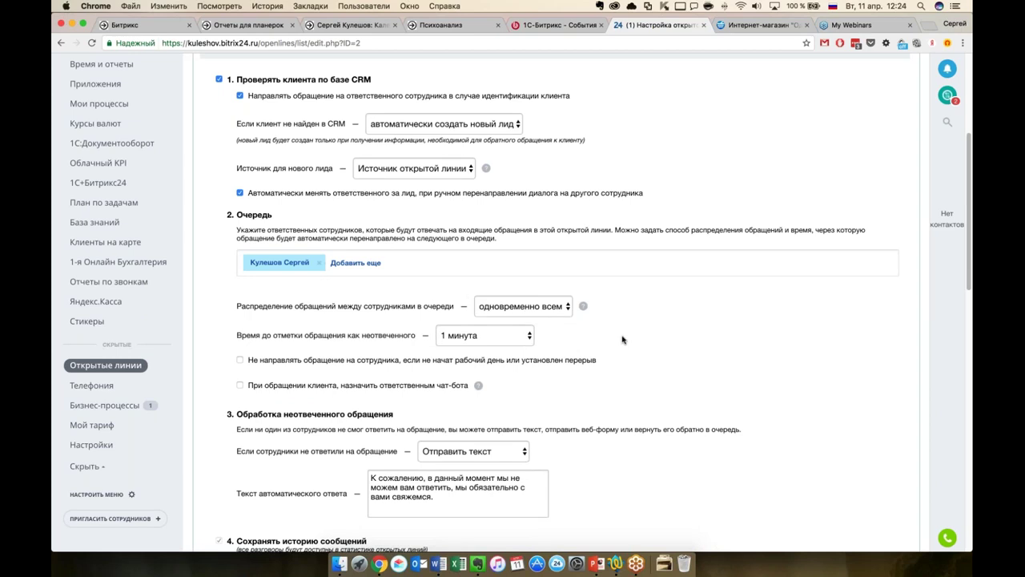
click(503, 306)
click(521, 285)
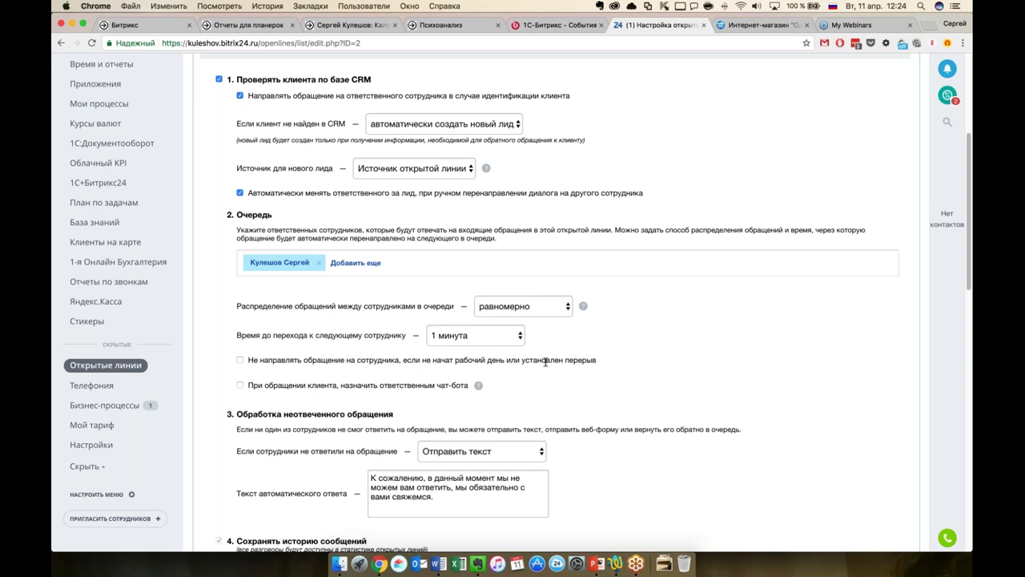
Examine the open line's queue timing, unanswered enquiry handling, working time, auto-reply and dialog completion settings
scroll(401, 345, down, 2)
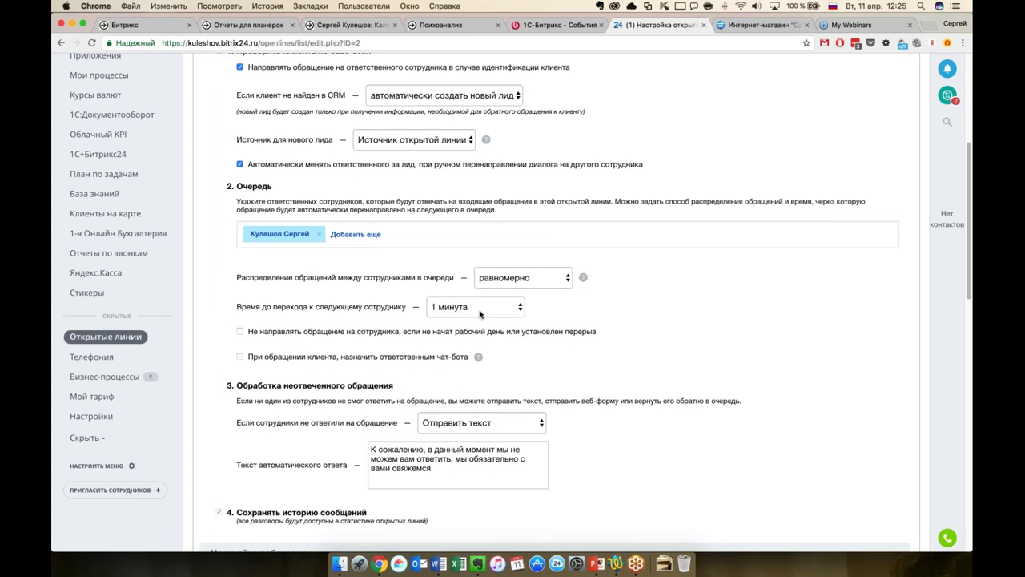
scroll(353, 364, down, 2)
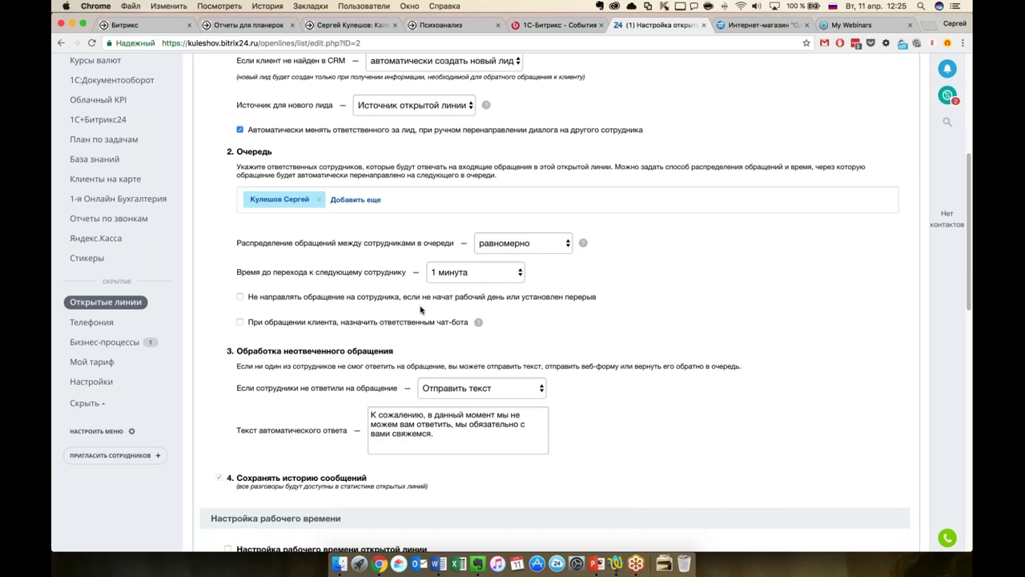
scroll(575, 262, up, 3)
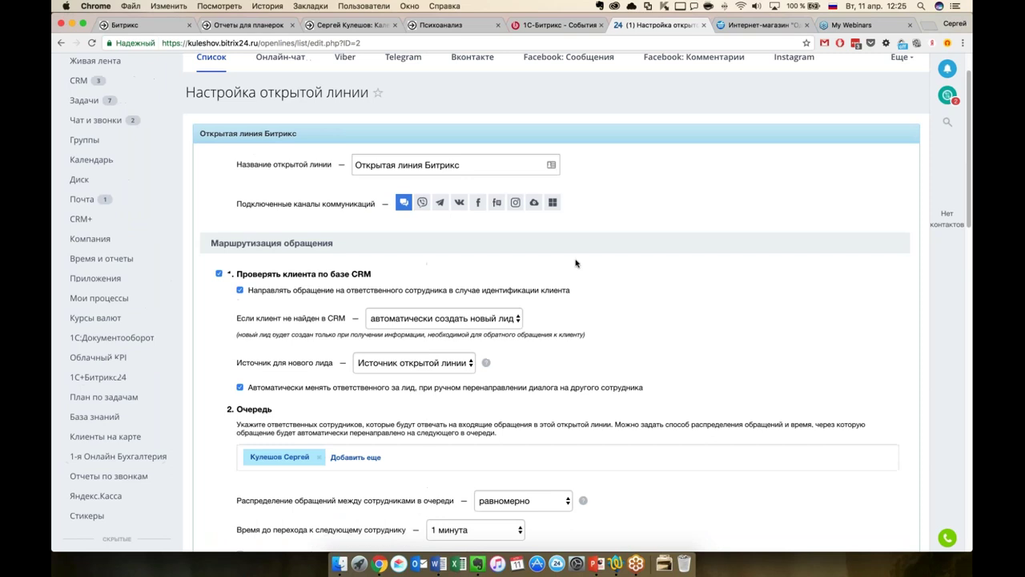
scroll(574, 262, down, 4)
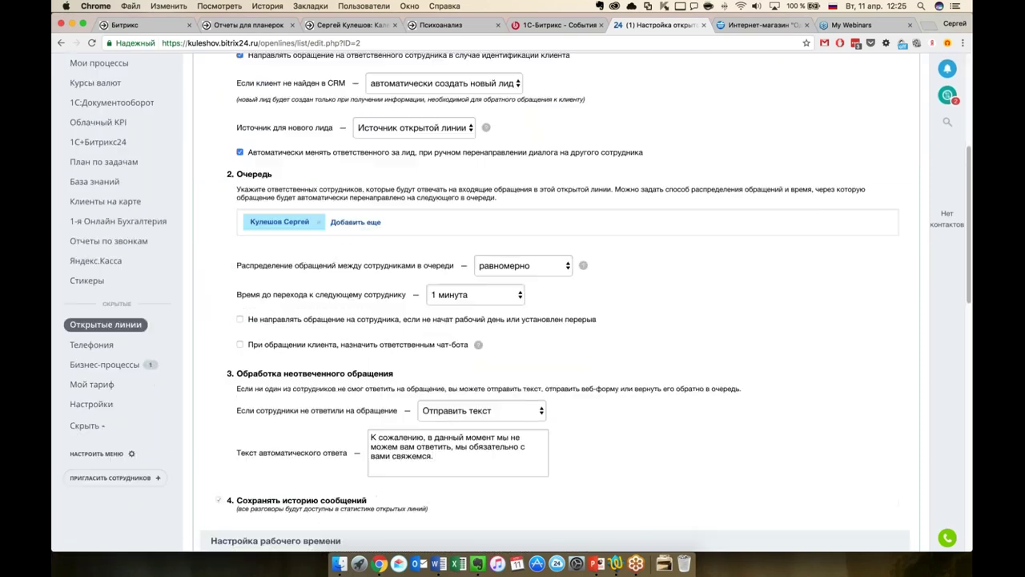
scroll(349, 360, down, 1)
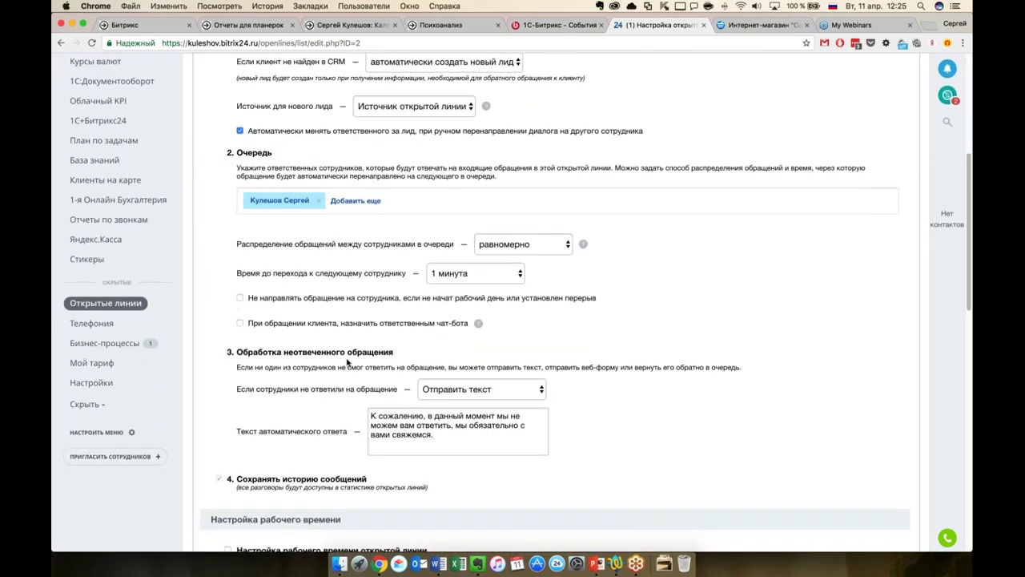
scroll(348, 362, down, 2)
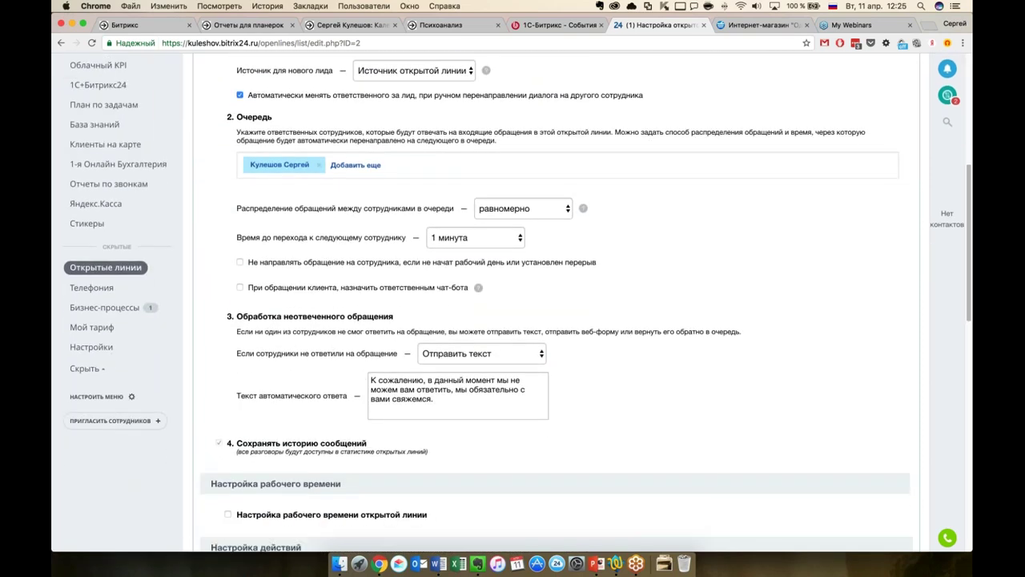
scroll(348, 362, down, 4)
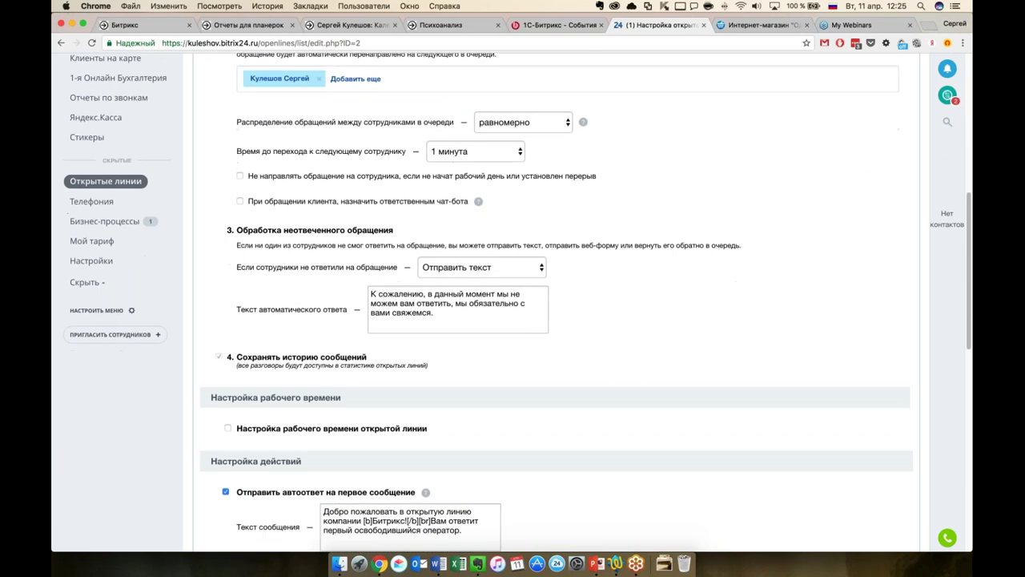
scroll(296, 320, down, 6)
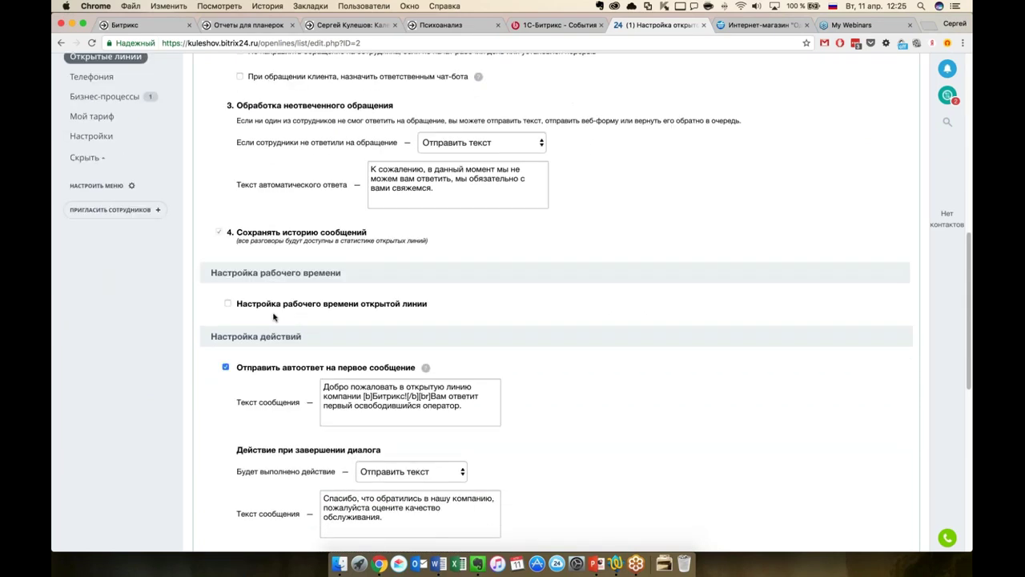
scroll(282, 315, down, 2)
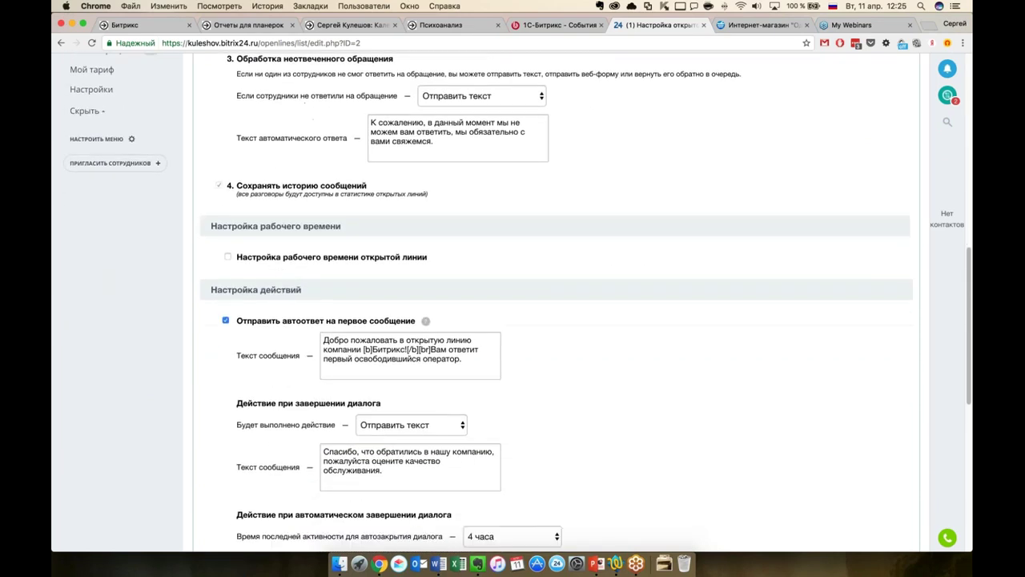
scroll(293, 348, down, 2)
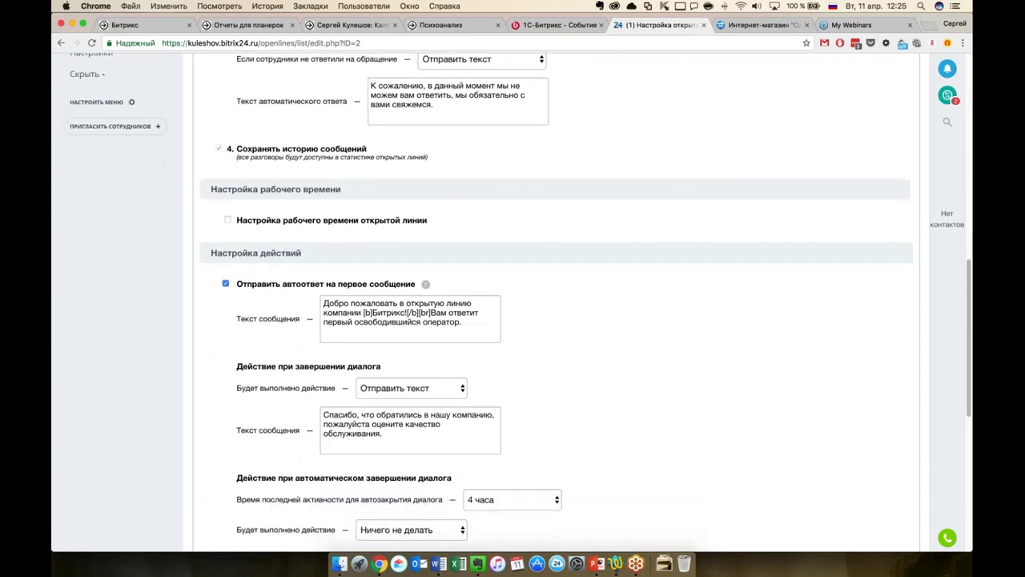
scroll(292, 346, down, 3)
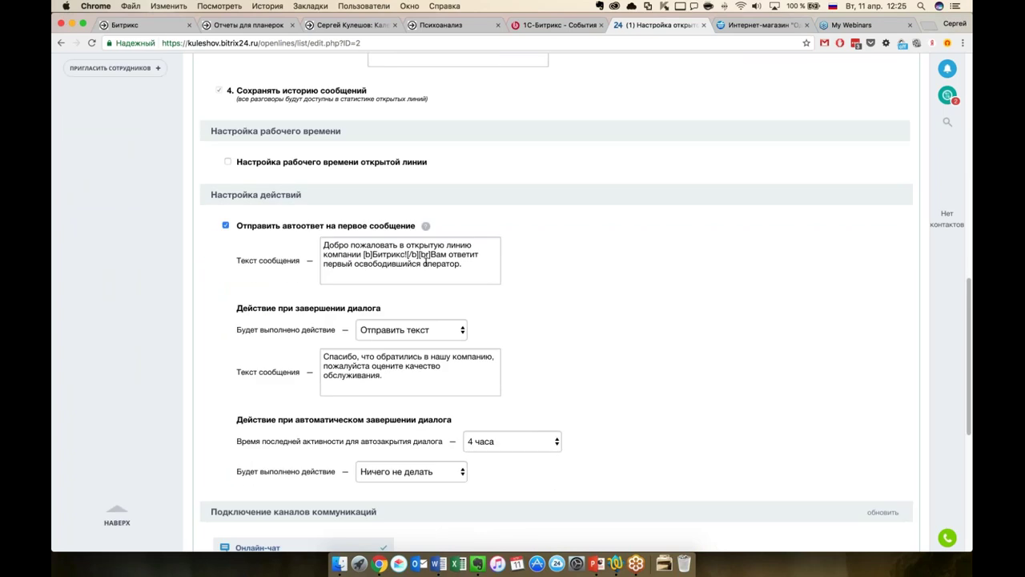
scroll(288, 315, down, 1)
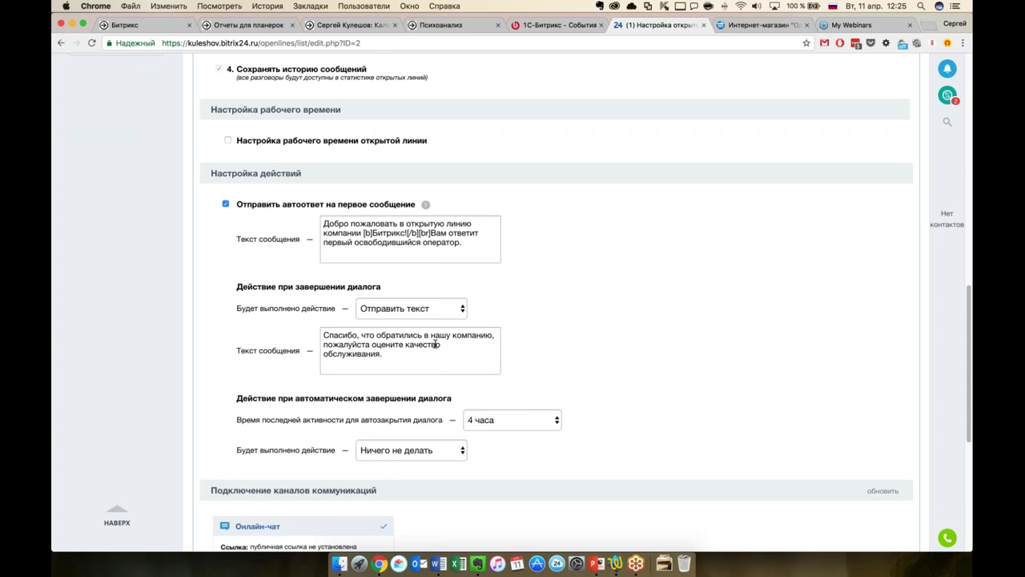
scroll(284, 318, down, 1)
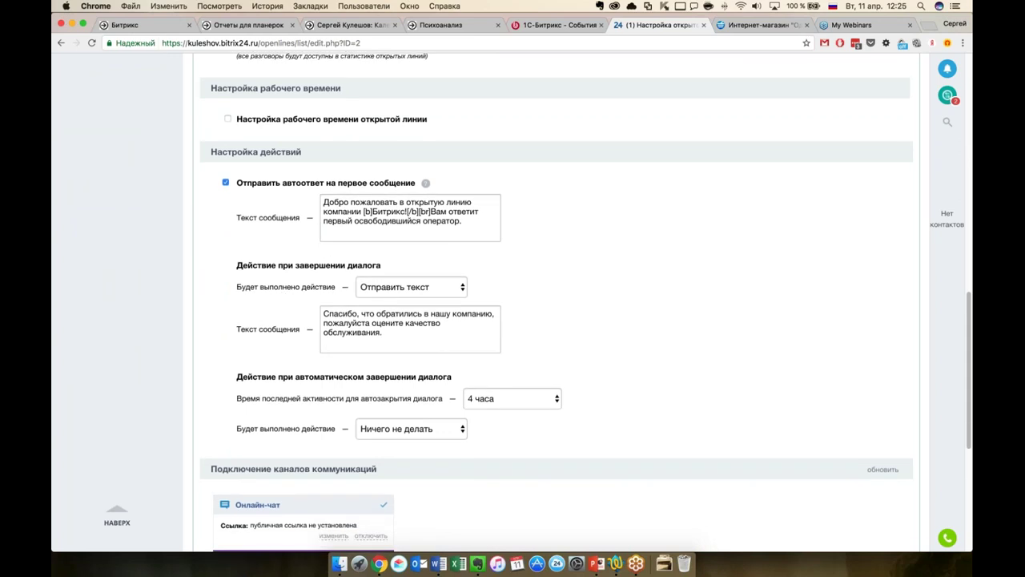
Expand the Viber and Telegram entries under Подключение каналов коммуникаций to view their connection options
scroll(240, 334, down, 8)
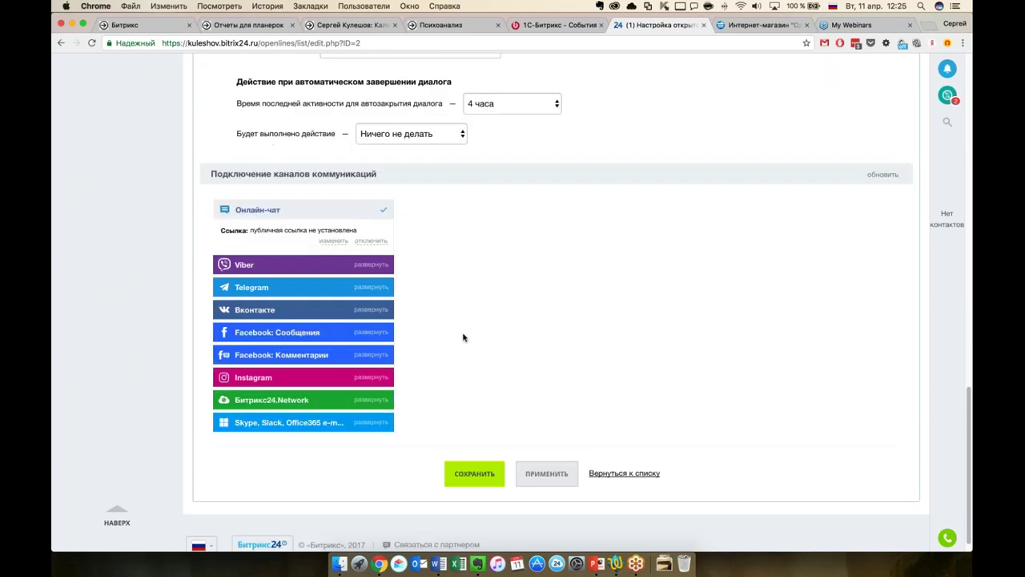
click(370, 264)
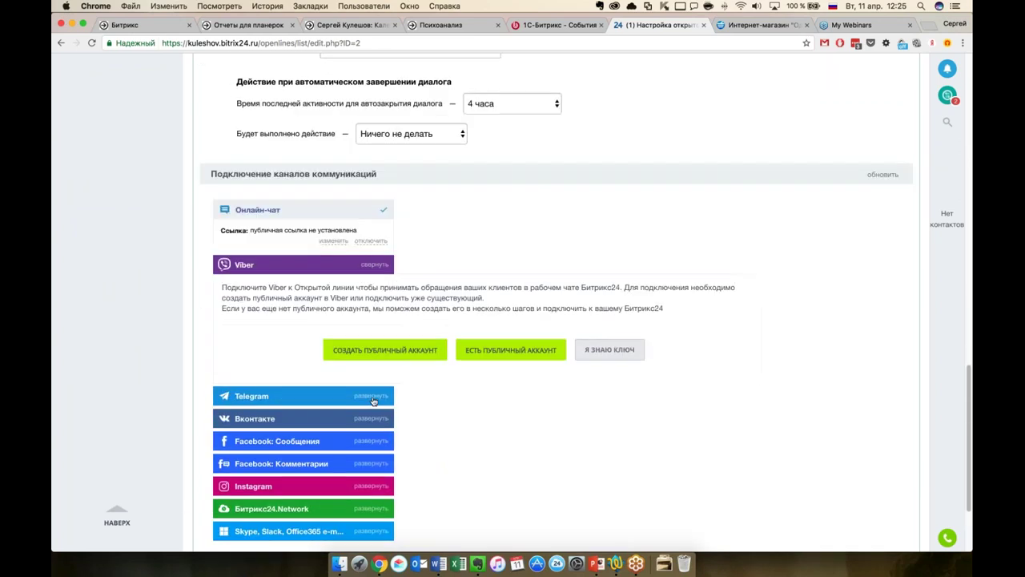
click(373, 398)
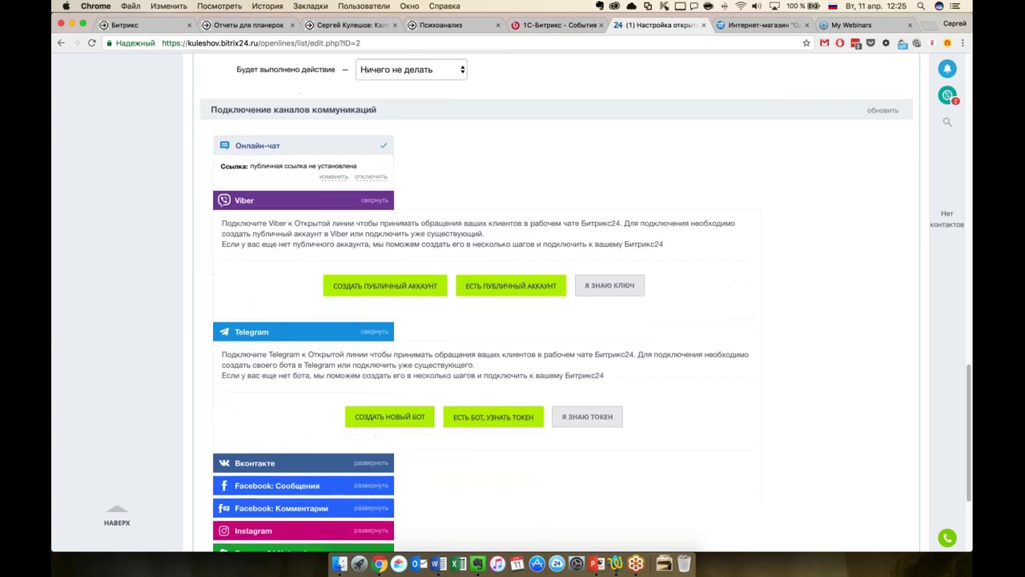
Expand the Вконтакте entry under Подключение каналов коммуникаций and look back over the open line's channel, action and routing settings
click(383, 453)
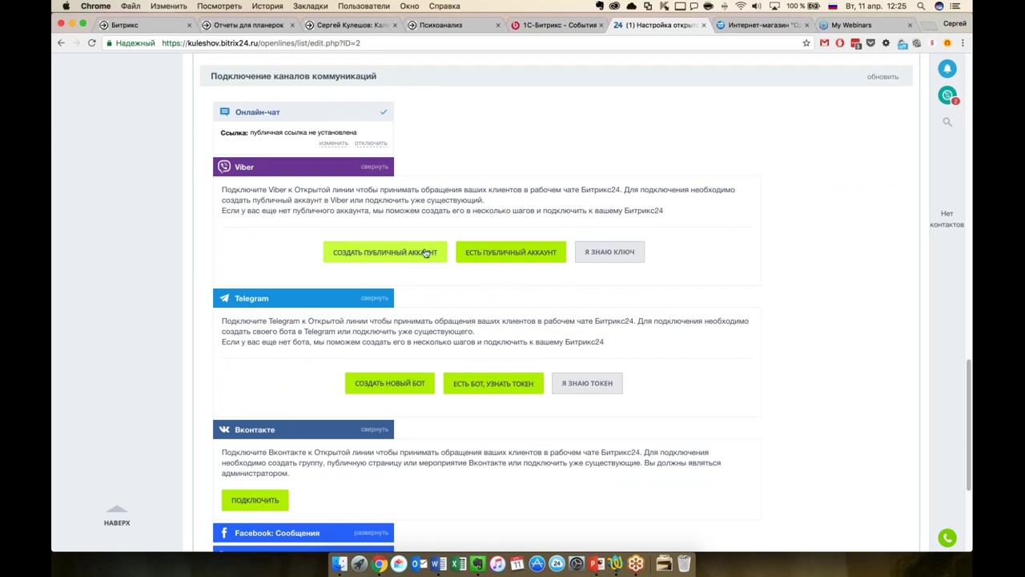
scroll(639, 237, up, 5)
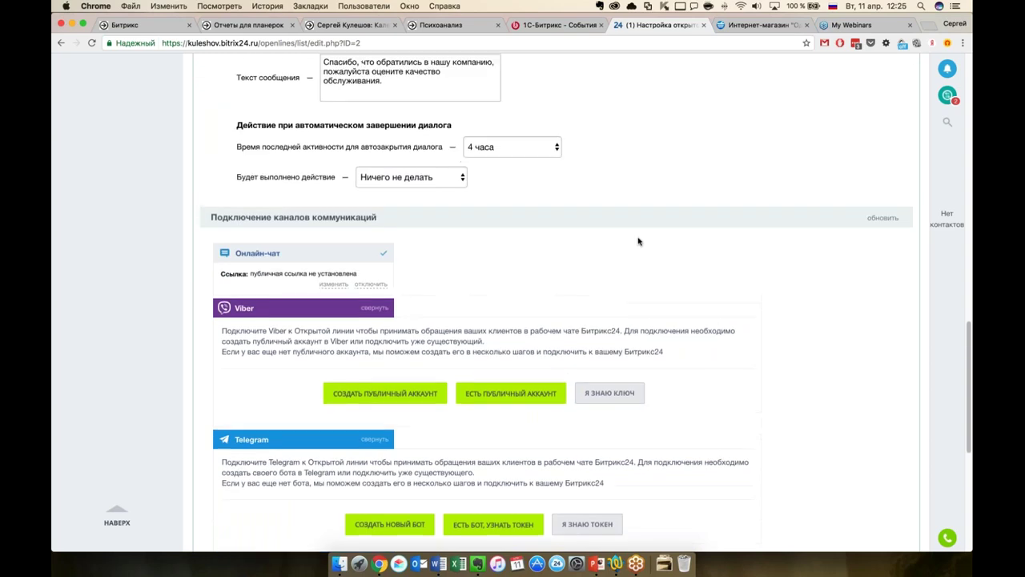
scroll(635, 243, down, 3)
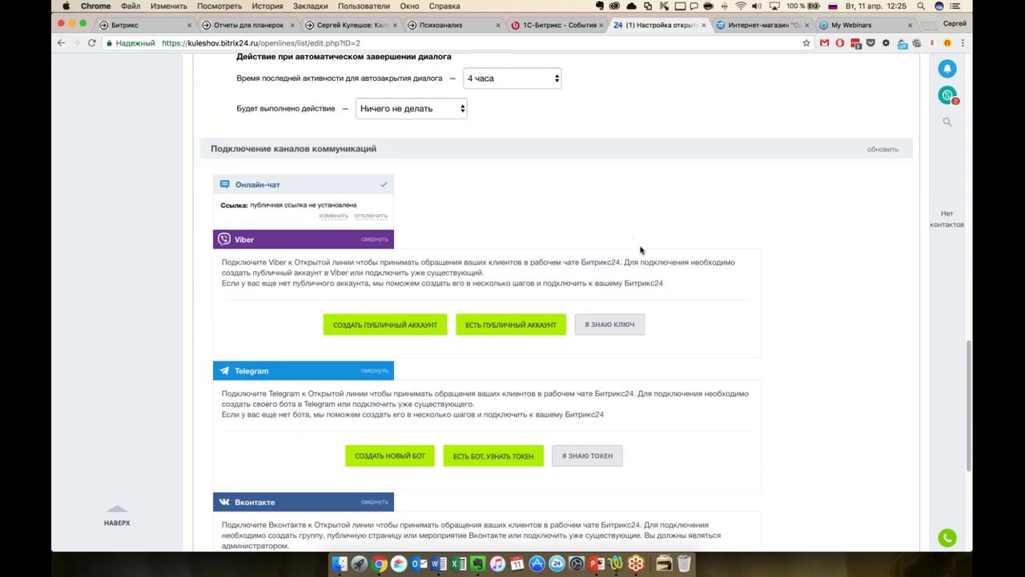
scroll(632, 256, up, 15)
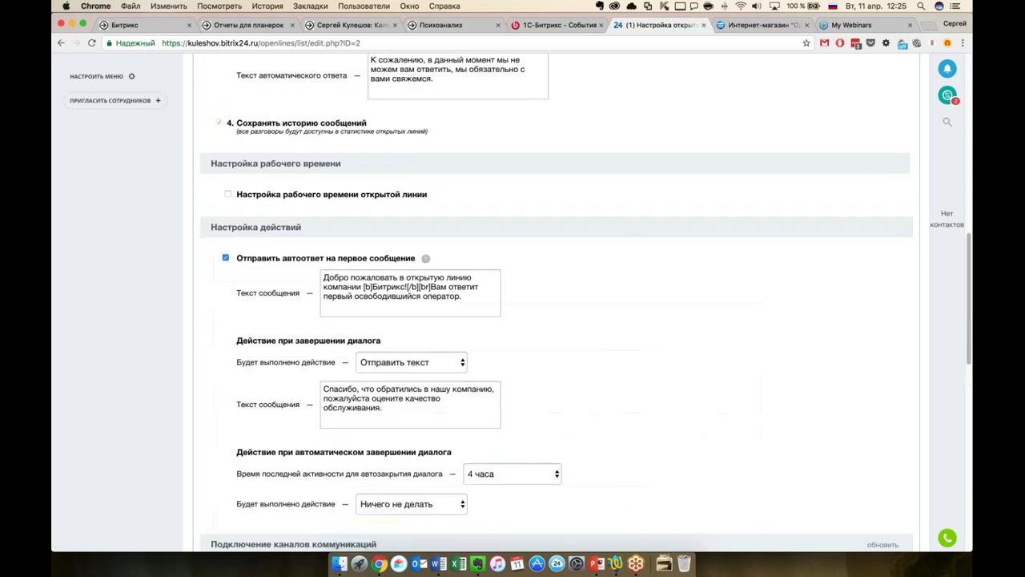
scroll(626, 252, up, 6)
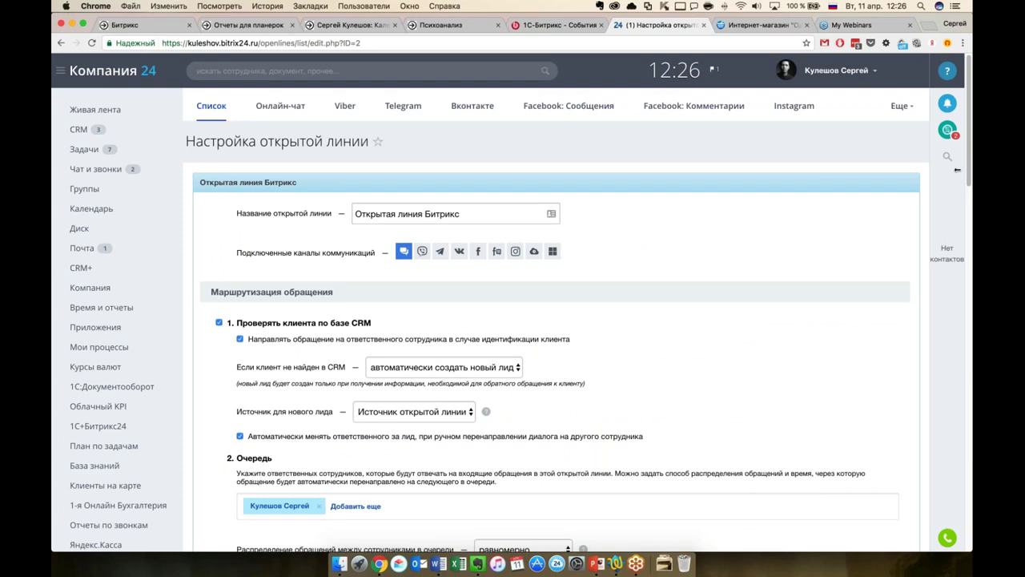
View the forwarding options of the guest chat containing main-header (1).png, cancel the forwarding, and close the messenger
click(948, 131)
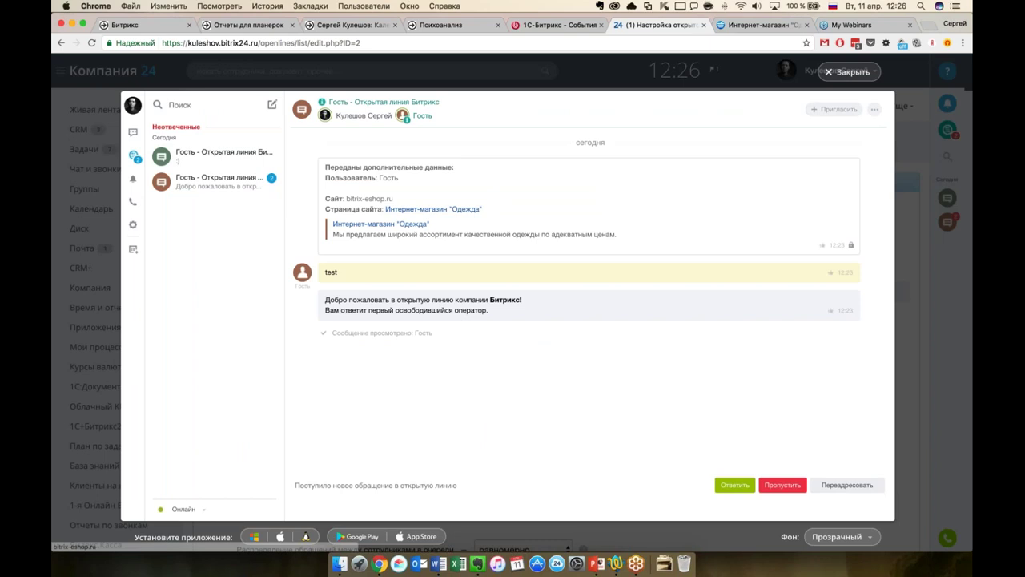
click(217, 176)
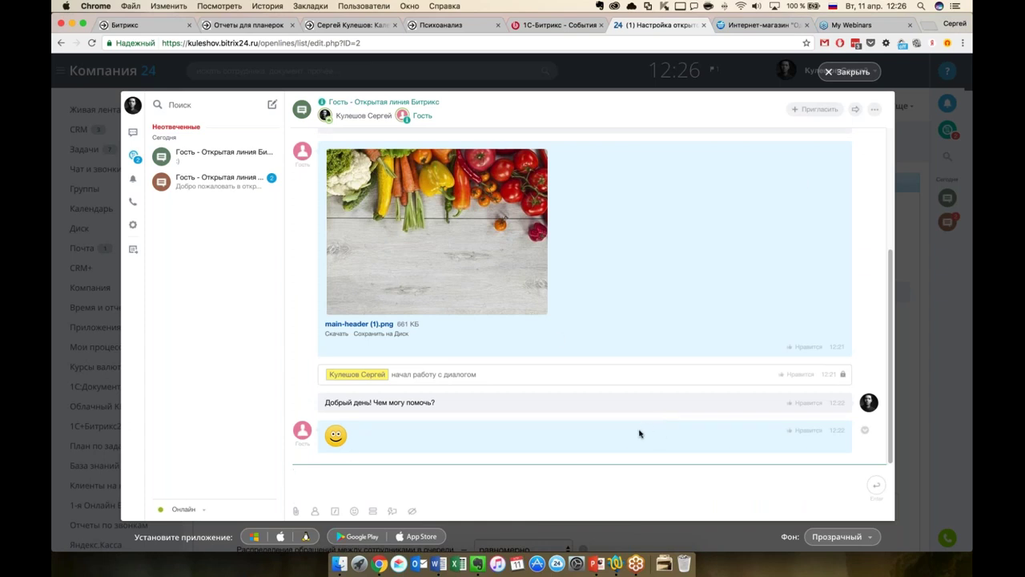
click(856, 109)
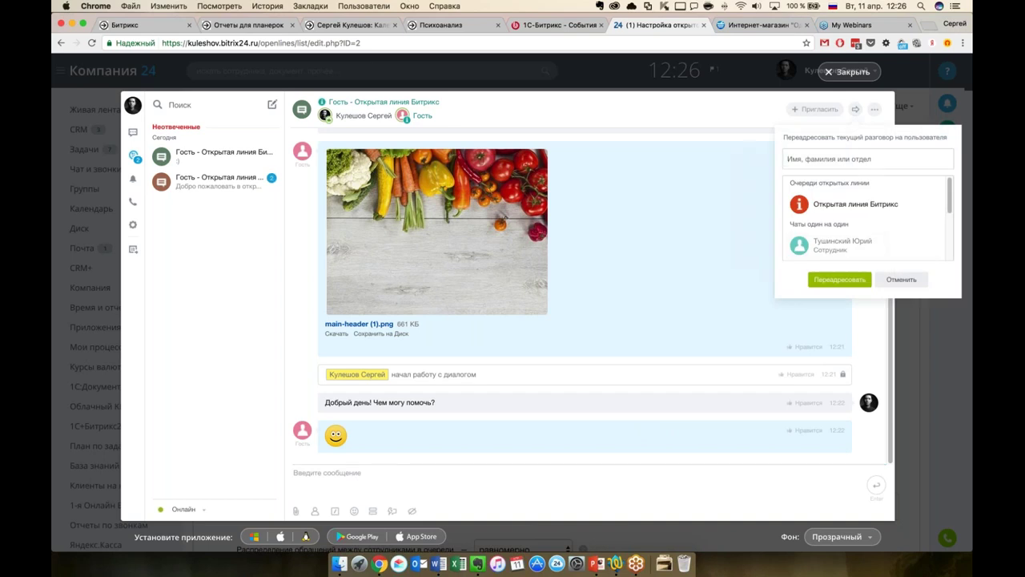
click(900, 279)
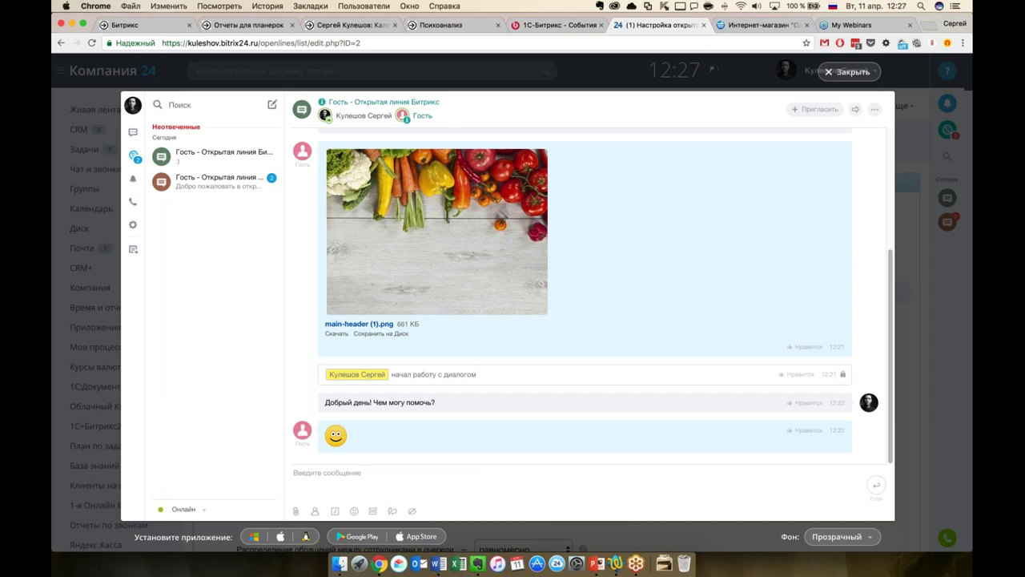
click(847, 71)
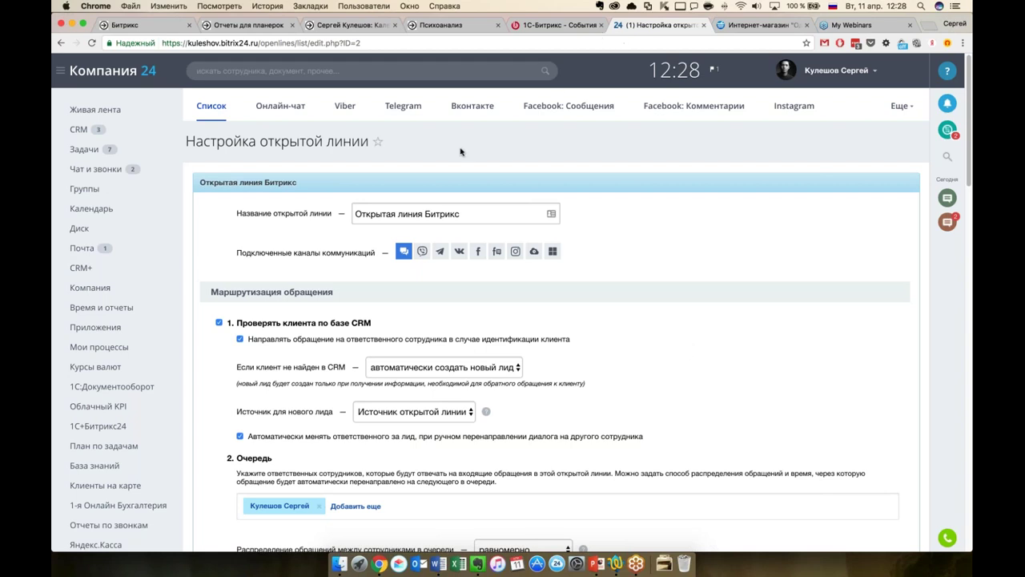
scroll(288, 438, down, 1)
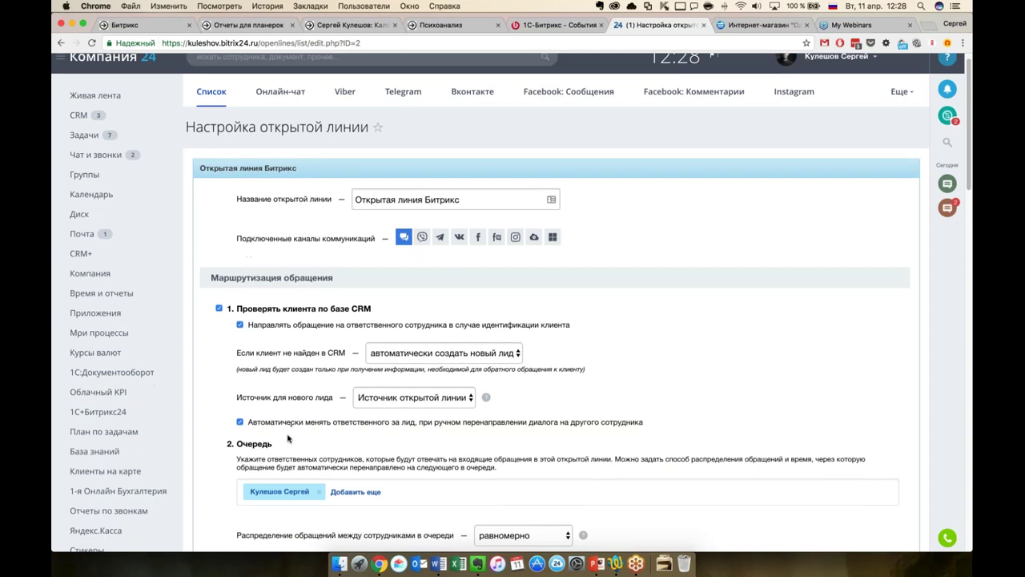
scroll(289, 438, down, 5)
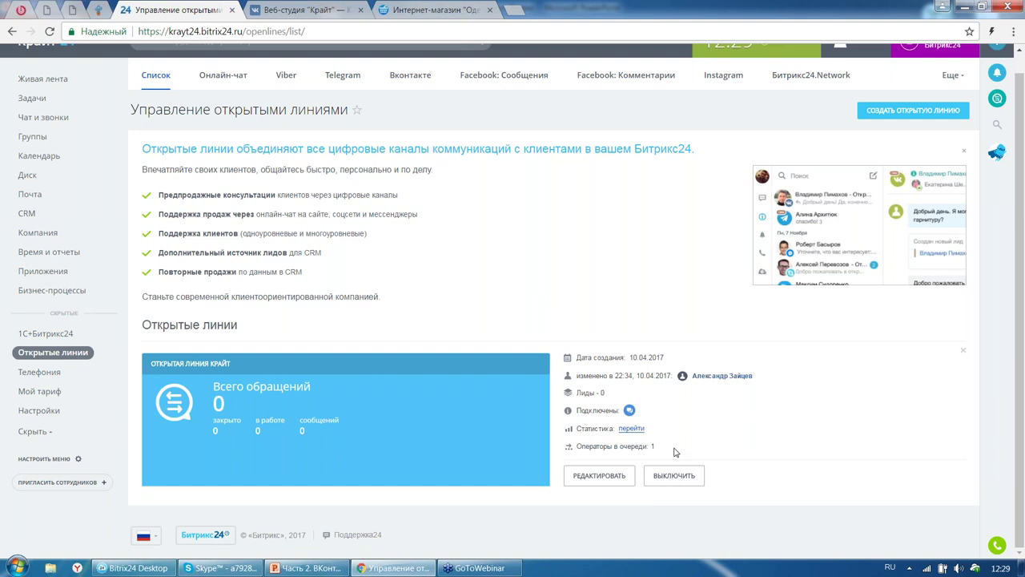
Open Открытая линия Крайт for editing, resume its unfinished Вконтакте channel setup, and authorize the VK account
click(621, 478)
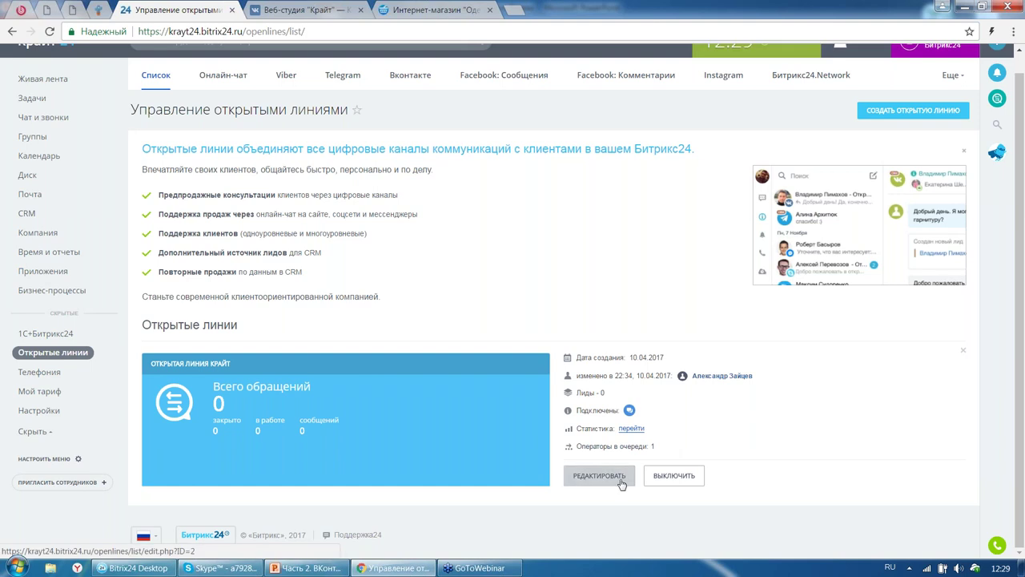
click(621, 478)
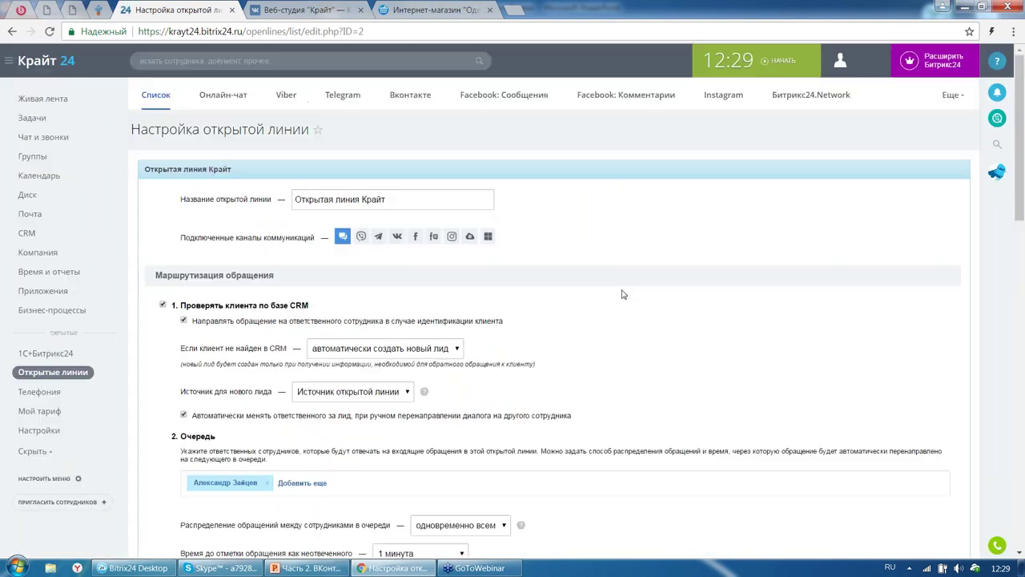
scroll(624, 292, down, 1)
scroll(625, 292, down, 13)
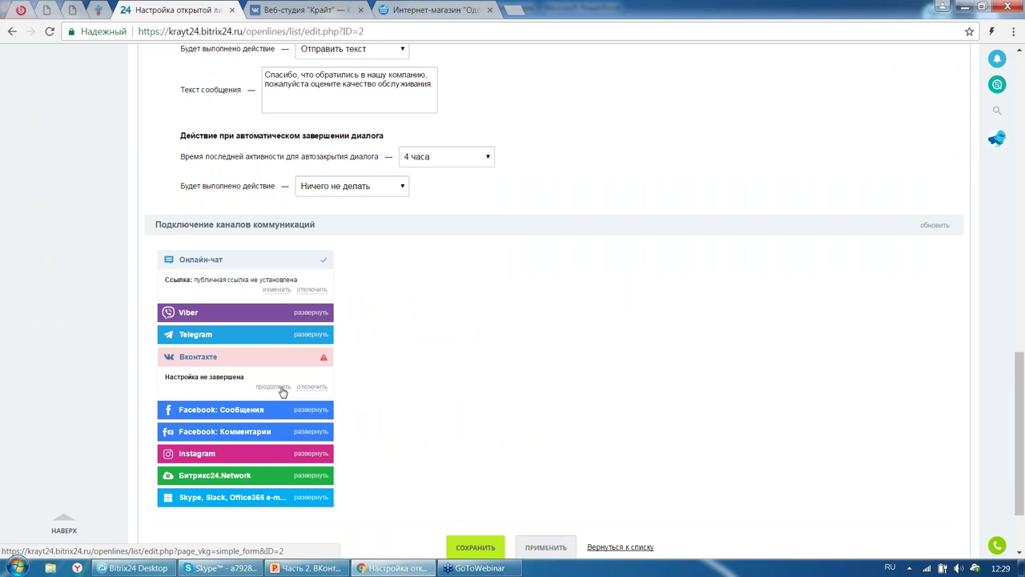
click(273, 387)
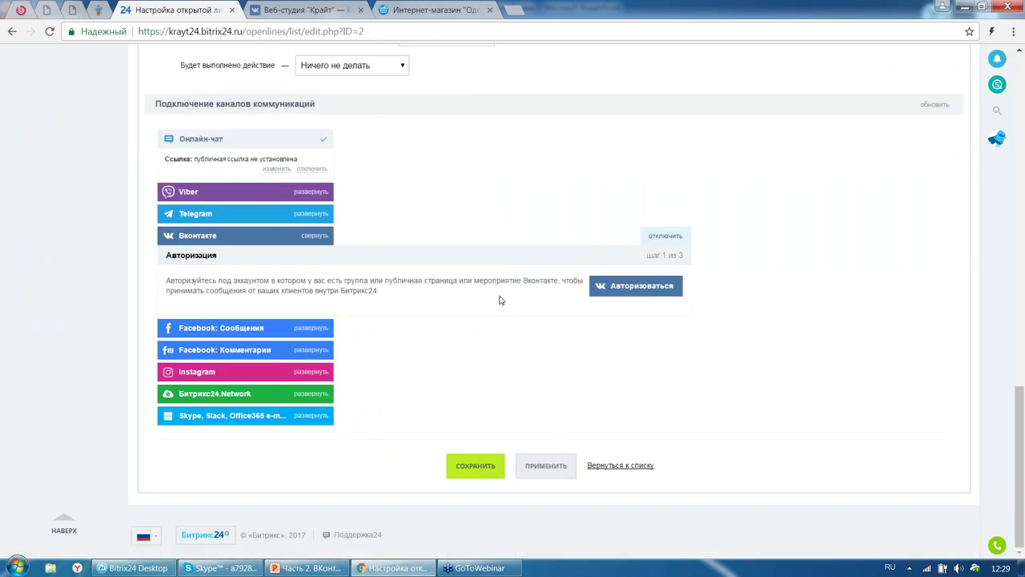
click(615, 287)
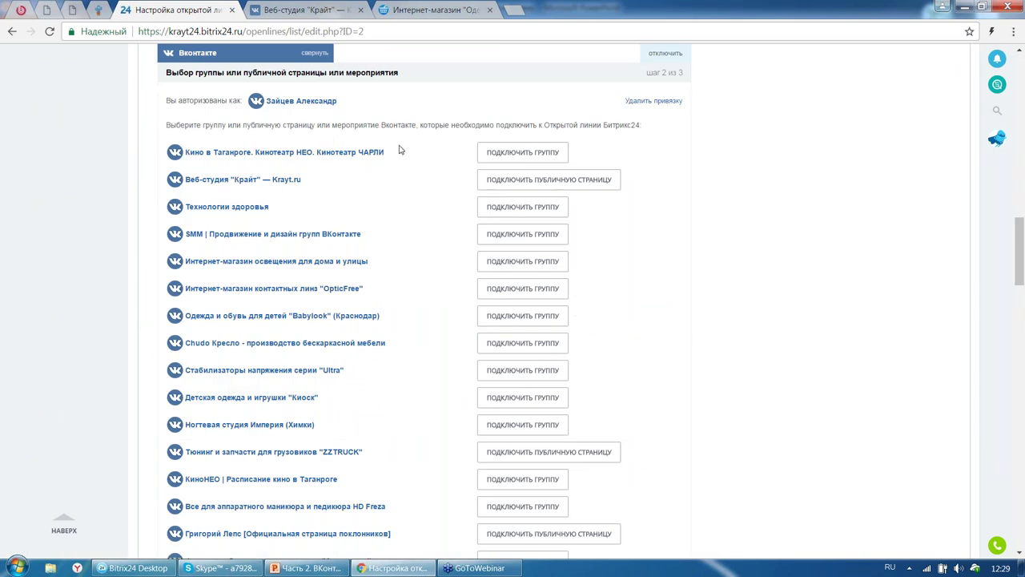
Connect the public page Веб-студия "Крайт" — Krayt.ru to the open line, allow Bitrix24 Open Channels access, and save the line
scroll(401, 149, down, 10)
scroll(406, 176, down, 4)
scroll(411, 179, up, 15)
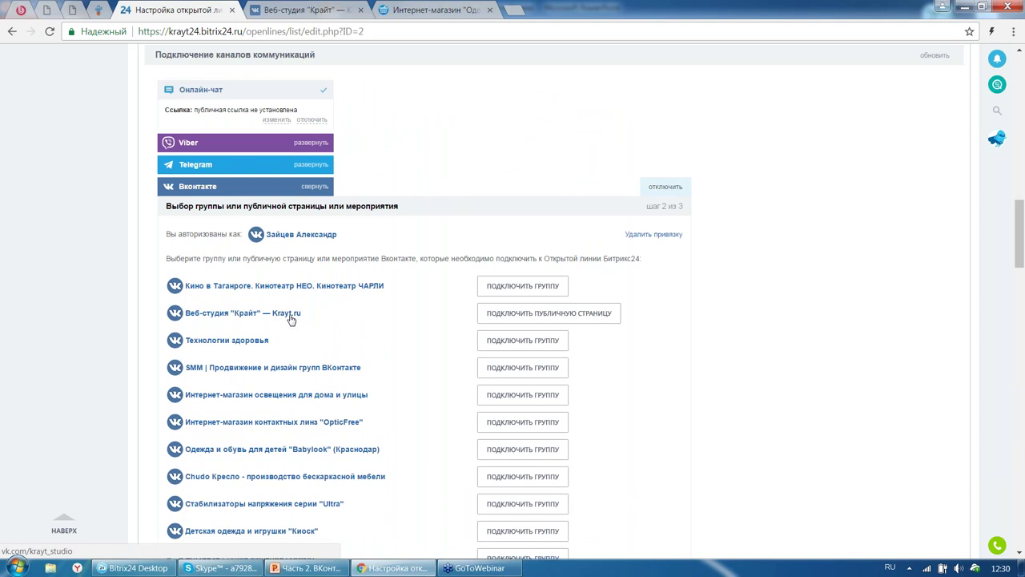
click(547, 314)
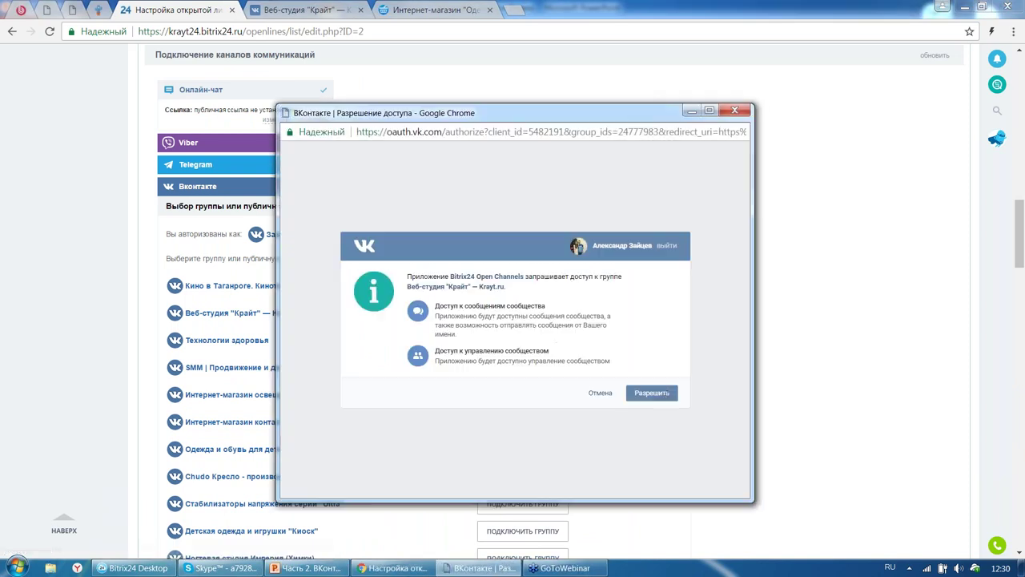
click(668, 396)
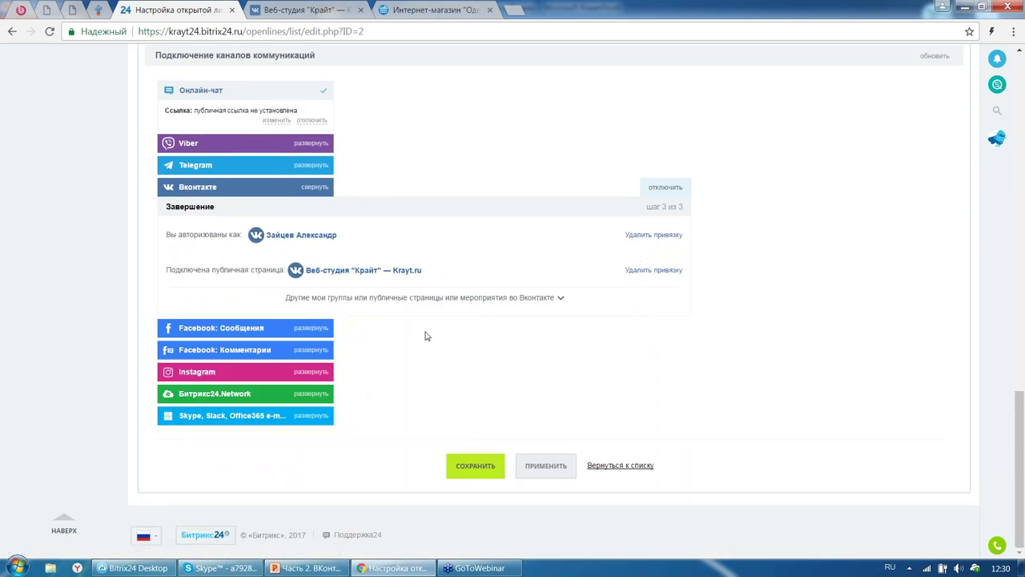
click(475, 467)
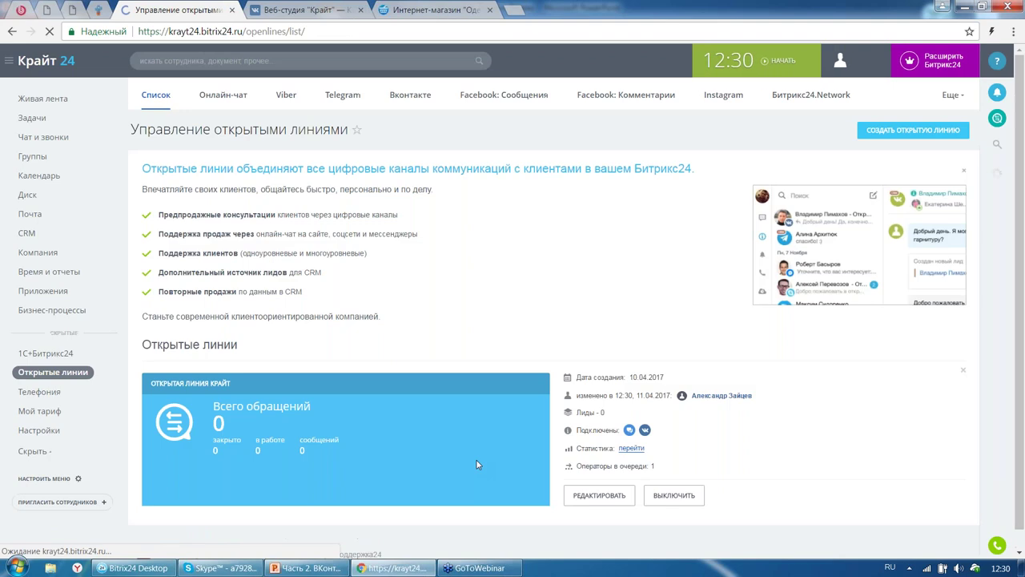
Switch to the Веб-студия "Крайт" page on VK and send the community the message "Здравствуйте."
key(ctrl+Tab)
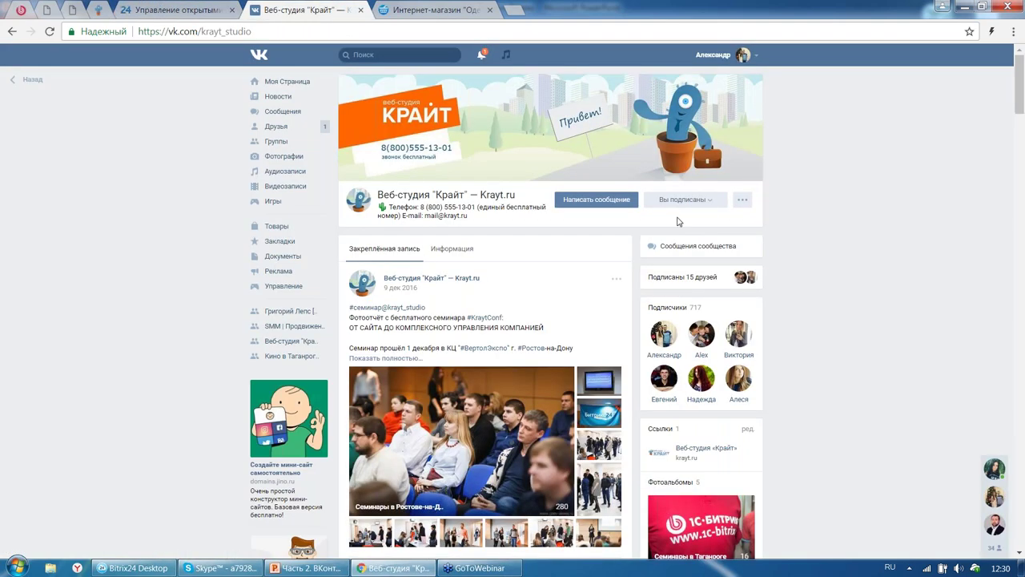
click(614, 205)
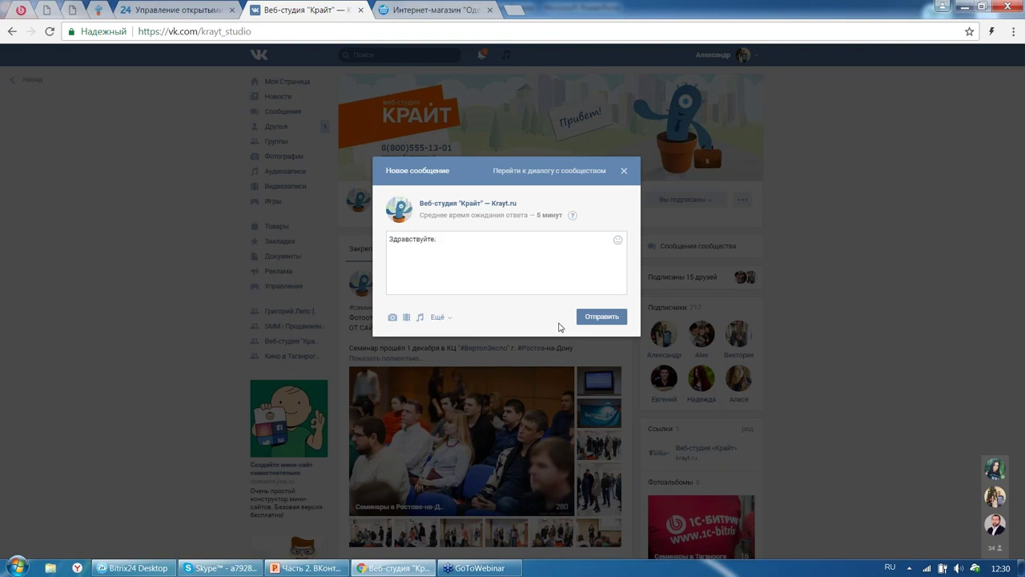
click(601, 316)
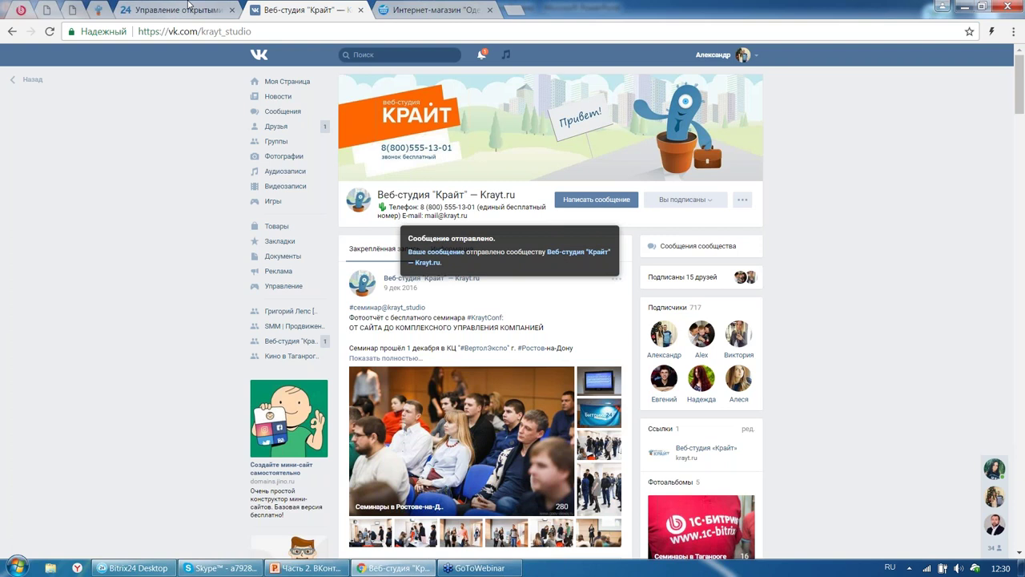
Return to Битрикс24, open the new enquiry from Открытая линия Крайт in the messenger, and dismiss the lead notification
click(190, 9)
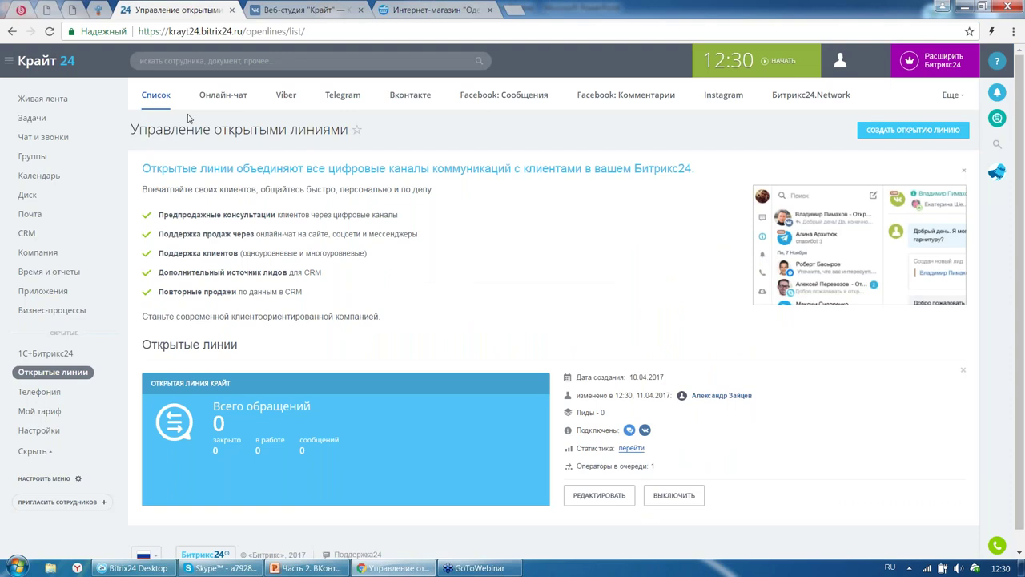
click(88, 141)
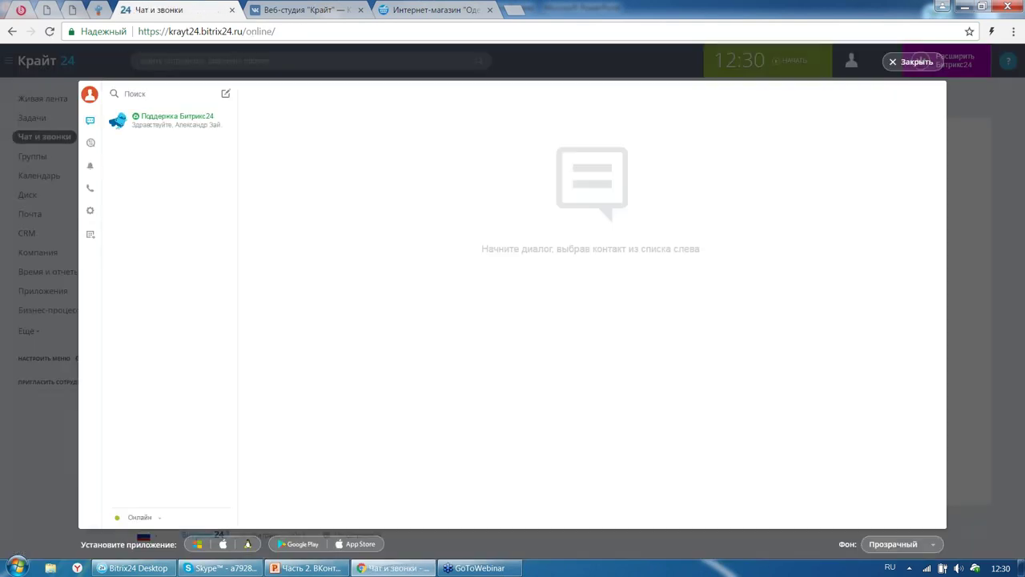
click(169, 123)
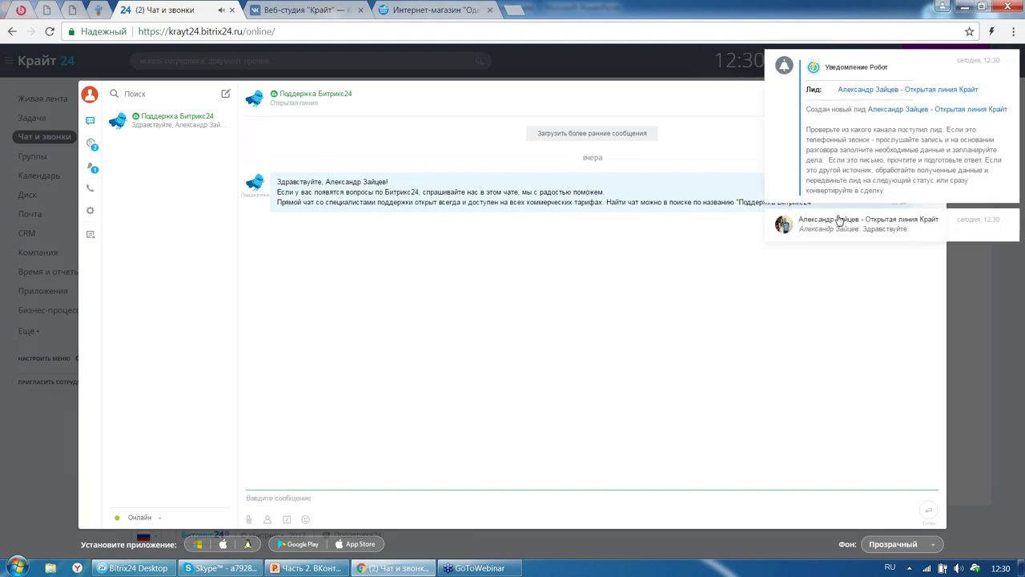
click(838, 220)
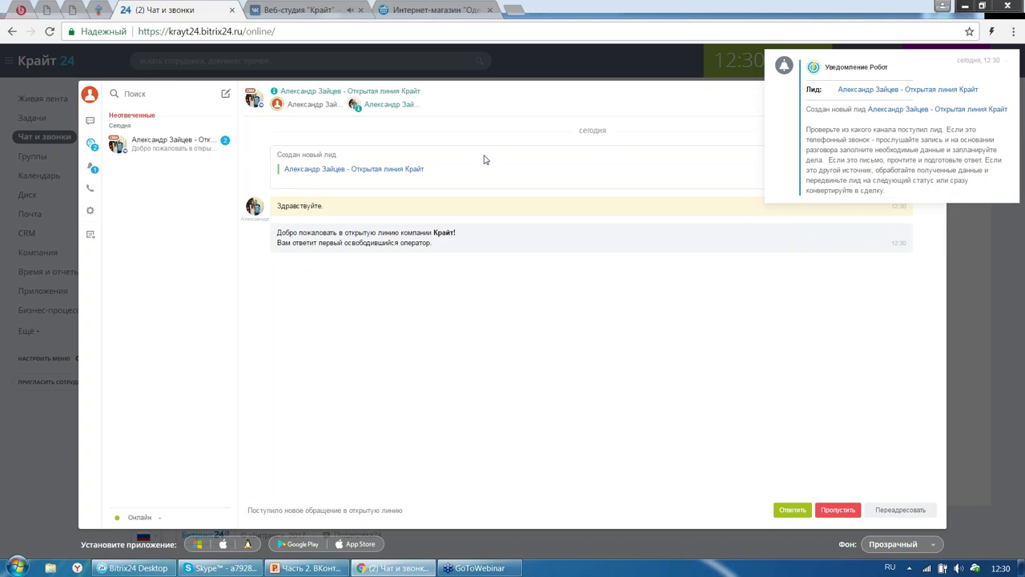
drag(953, 66, 769, 504)
click(885, 366)
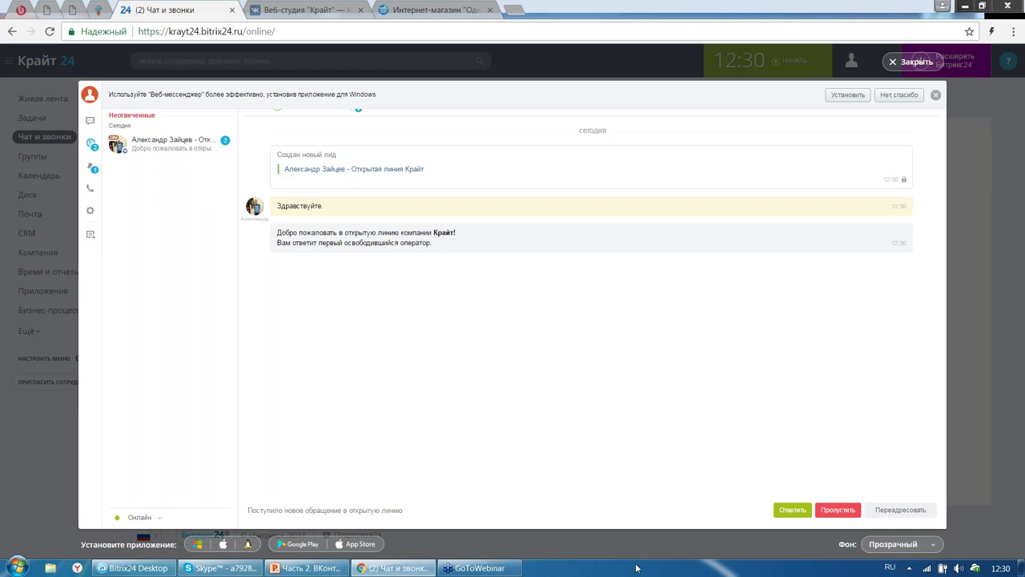
Accept the VK enquiry and send the reply "Здравствуйте. Чем пожем вам помочь?"
click(792, 509)
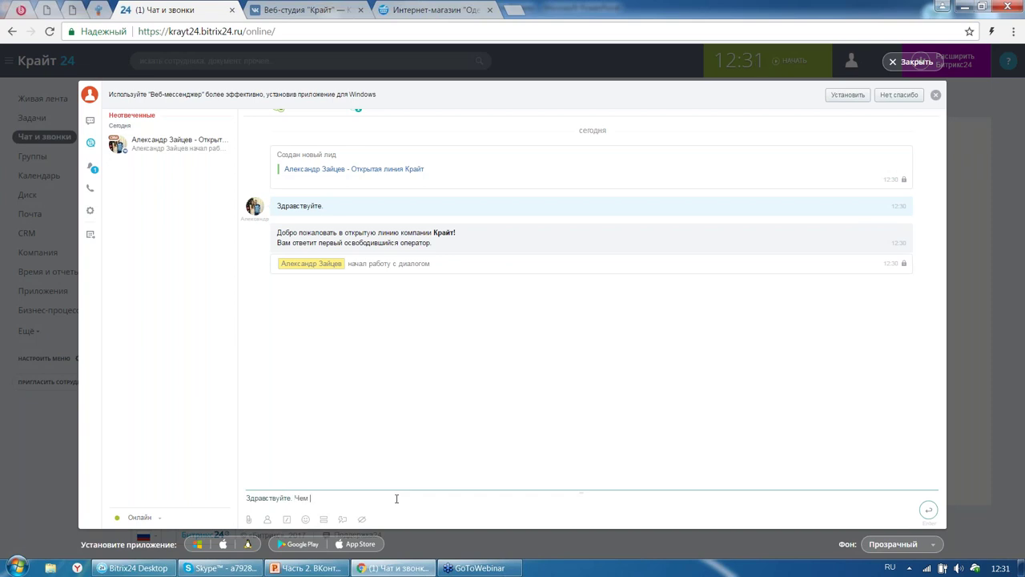
text(Здравствуйте. Чем пожем вам помо)
key(Return)
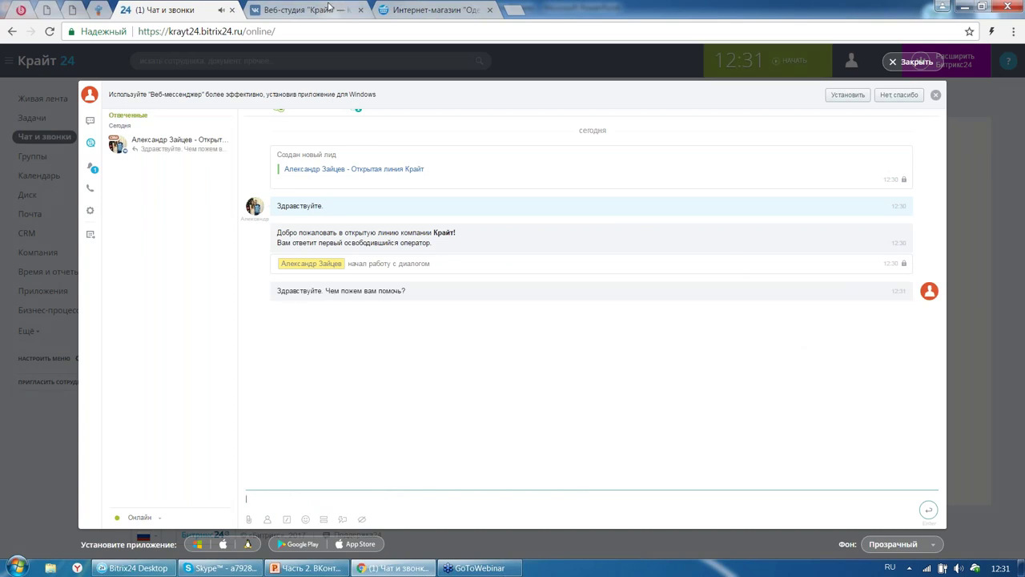
Switch to VK and read the operator's reply in the message dialog with Веб-студия "Крайт" — Krayt.ru
click(297, 10)
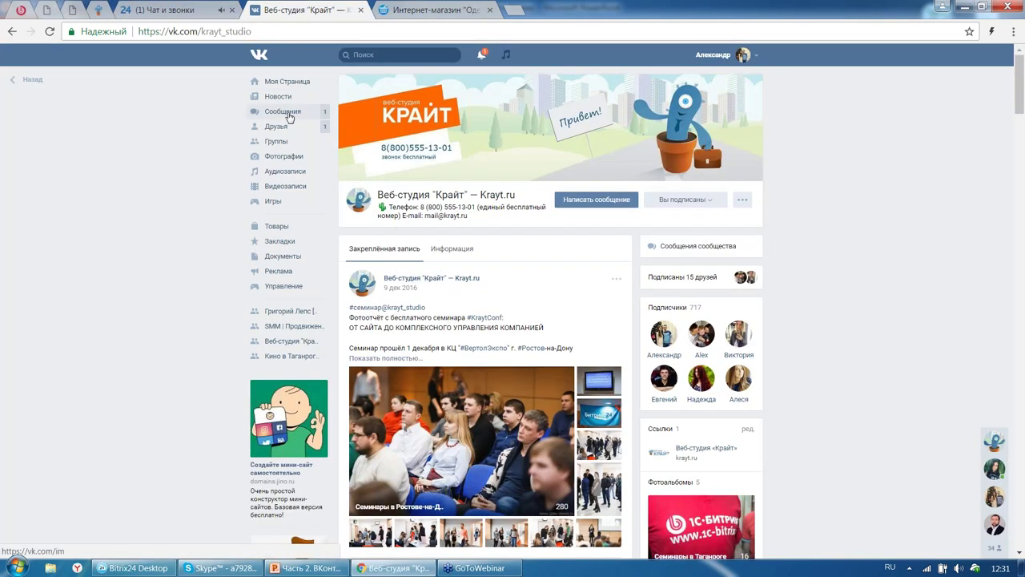
click(272, 112)
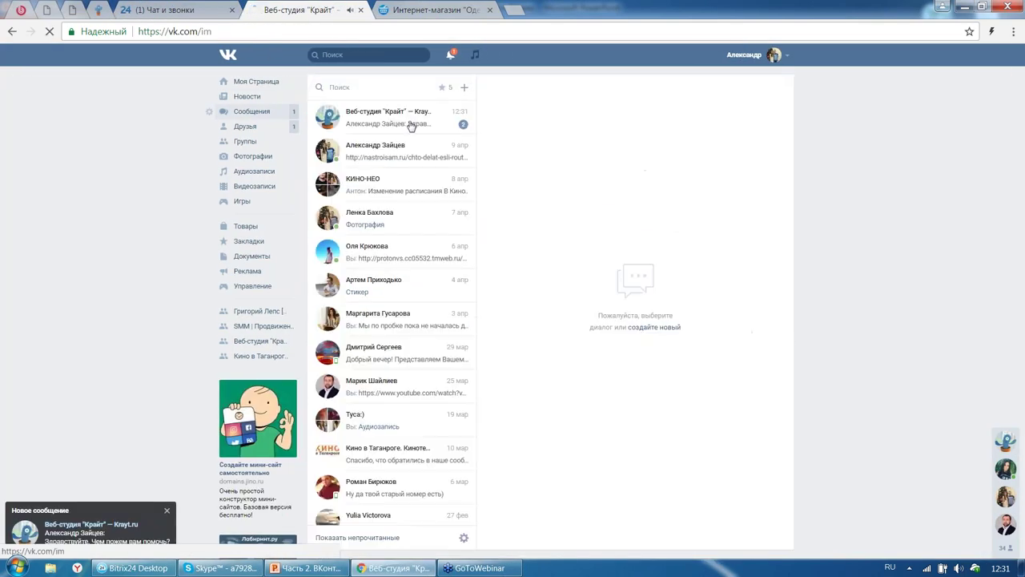
click(410, 124)
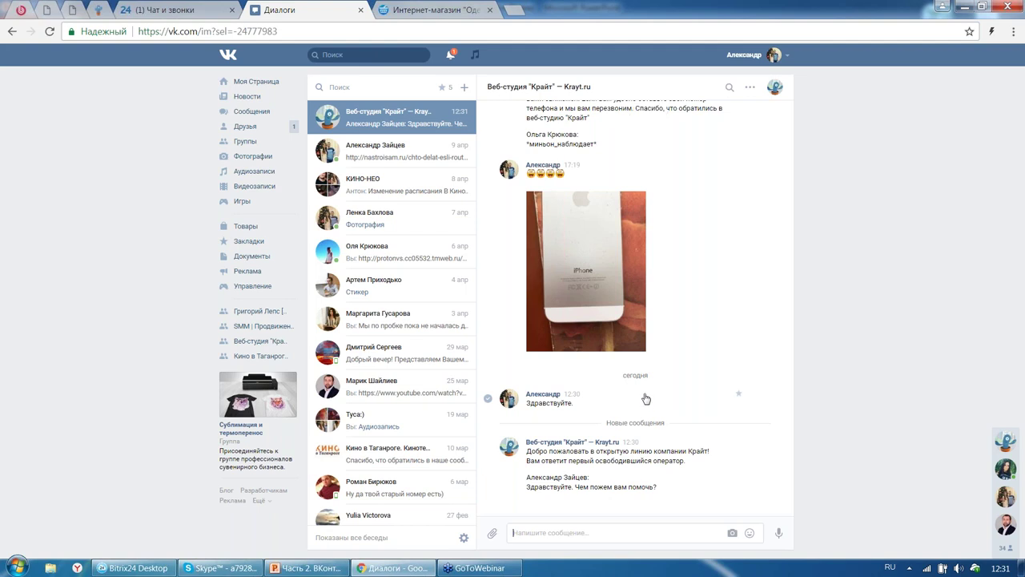
scroll(732, 345, up, 10)
scroll(732, 344, down, 10)
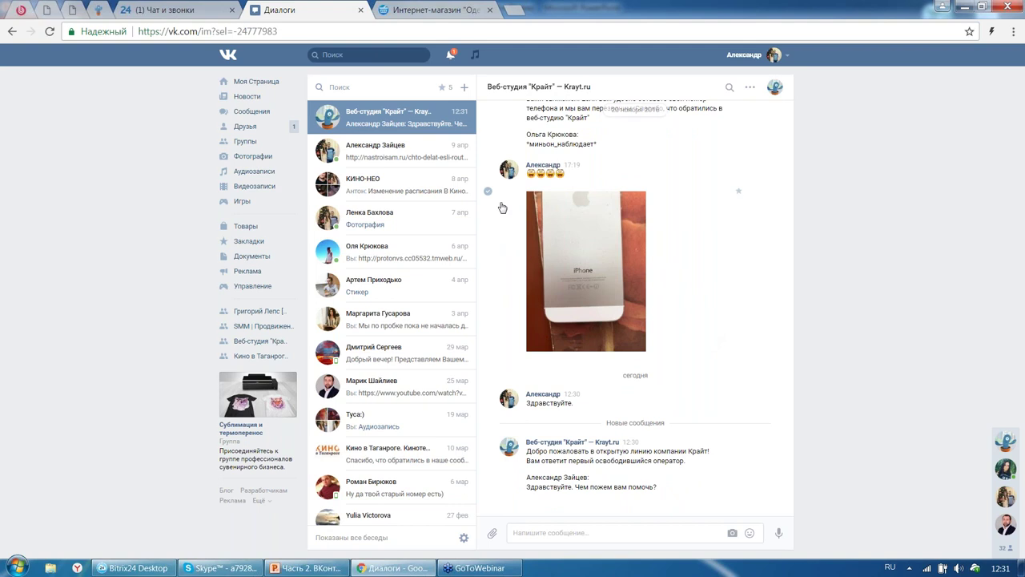
Return to Битрикс24, close the messenger, and open the statistics of Открытая линия Крайт
click(214, 7)
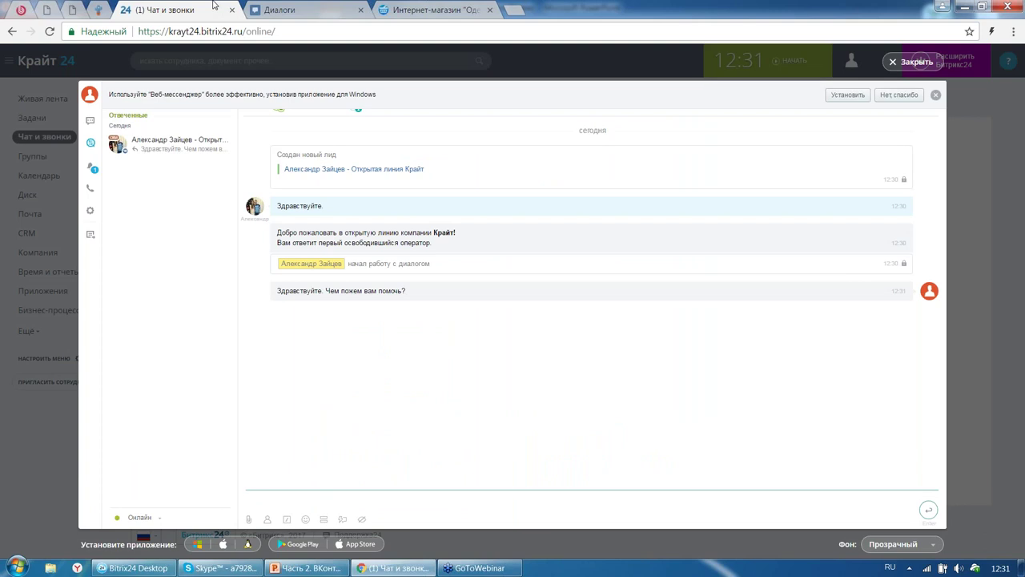
click(935, 94)
click(934, 68)
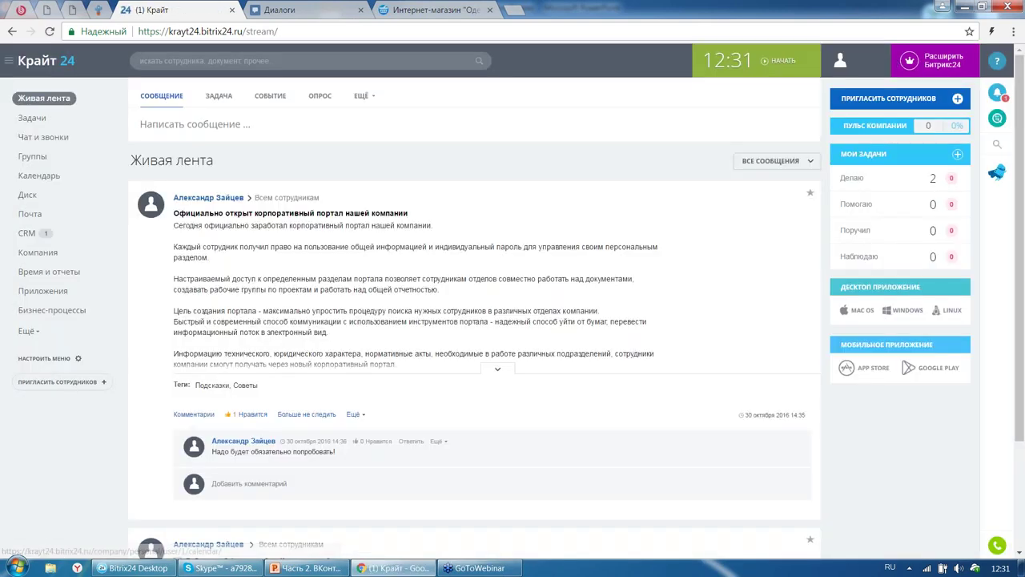
click(28, 331)
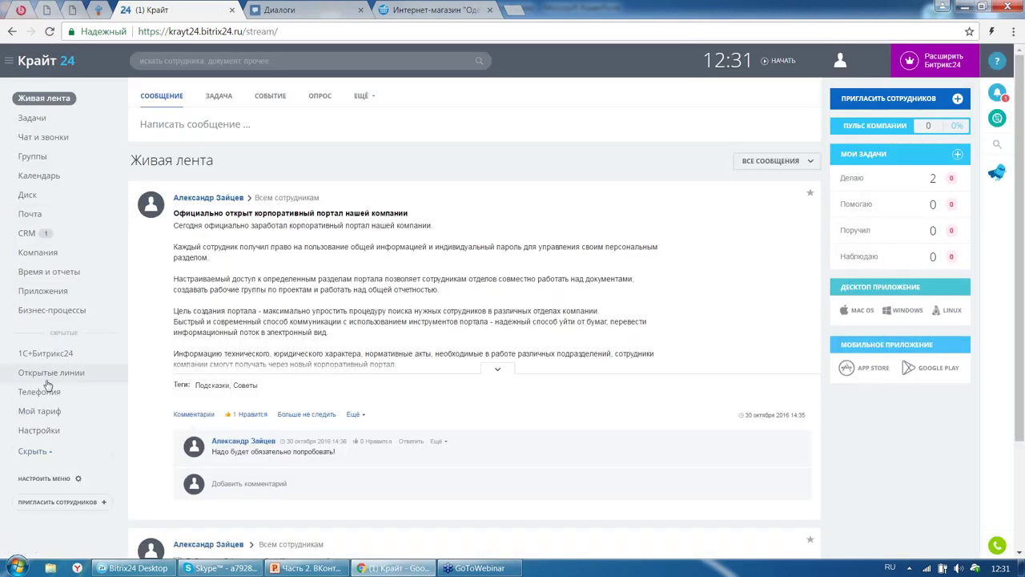
click(50, 374)
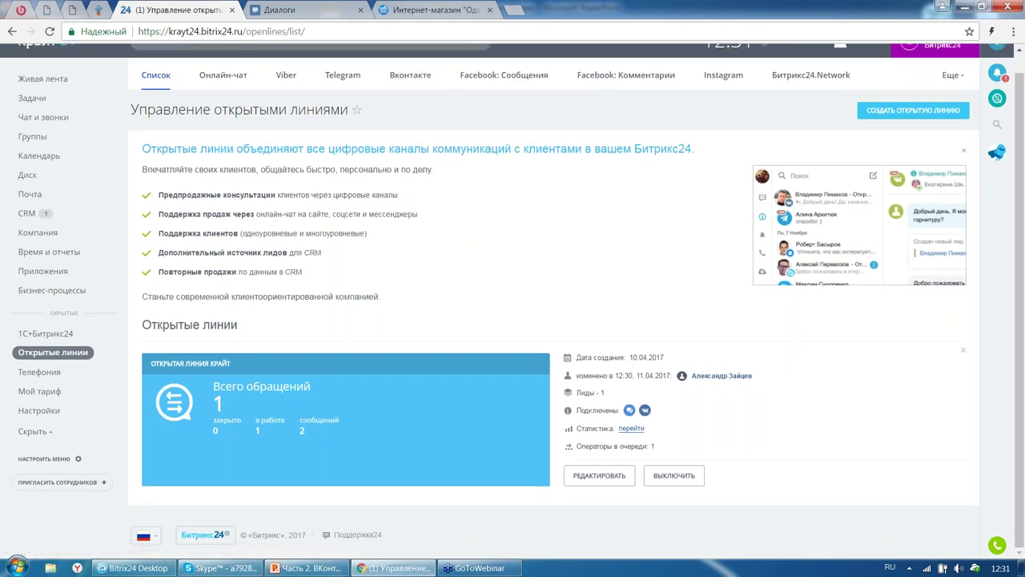
click(631, 428)
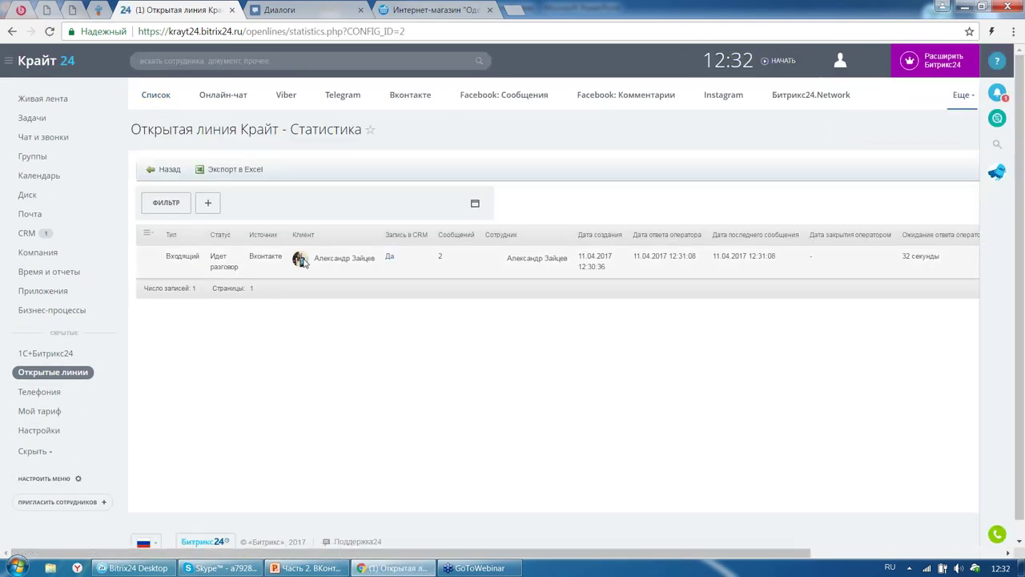
Open the CRM lead linked to the VK enquiry in the statistics and view its Дела list
click(391, 259)
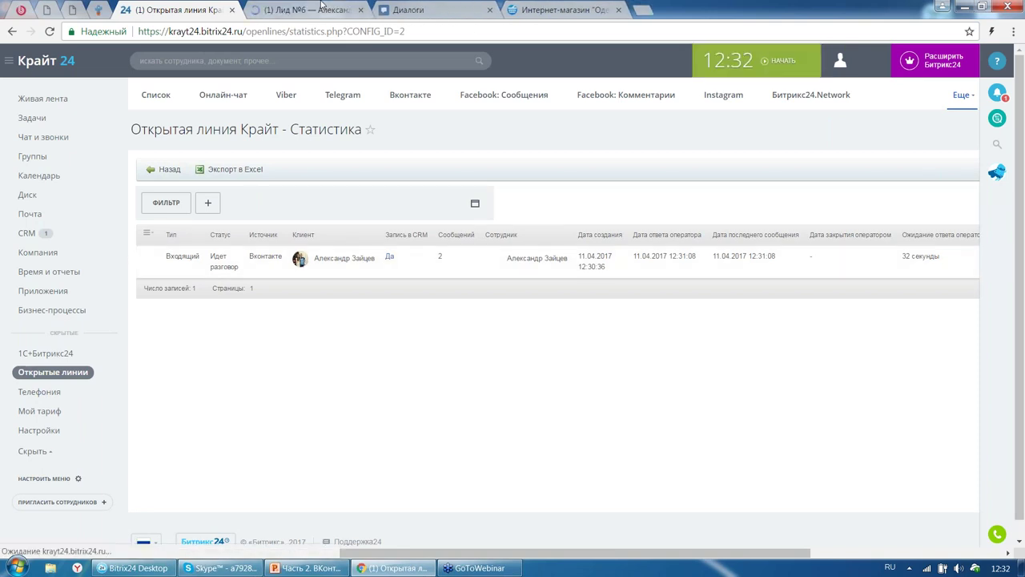
click(321, 8)
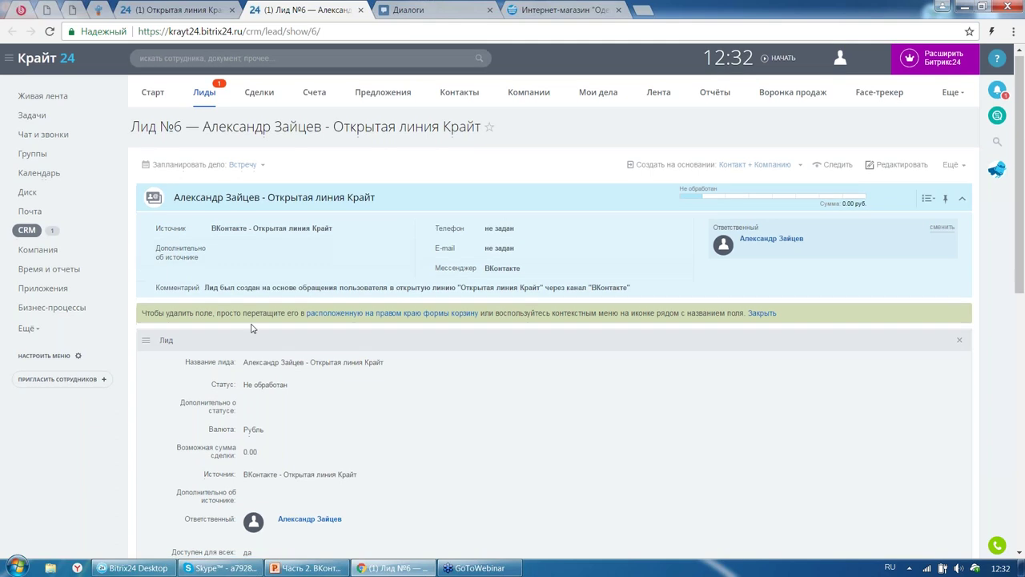
scroll(257, 327, down, 5)
click(201, 211)
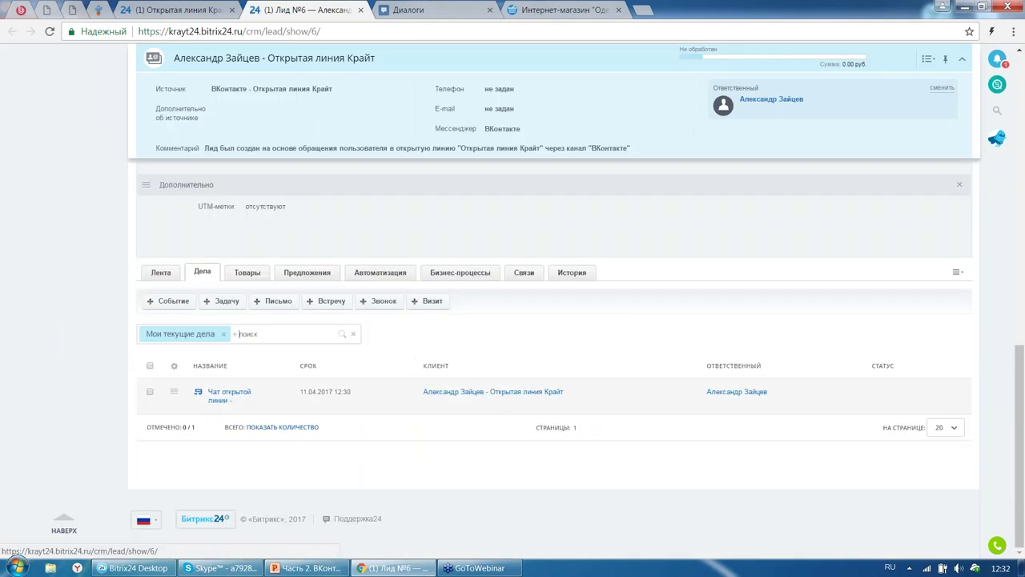
mouse_move(497, 395)
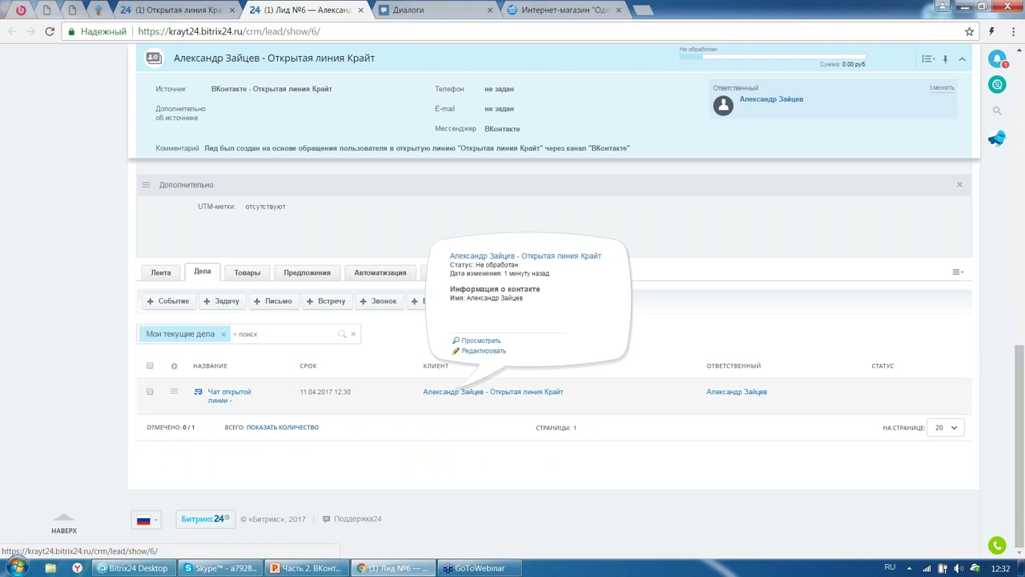
Continue the dialogue from the lead's open line chat activity, send the client a smiley, and close the chat and activity windows
click(230, 397)
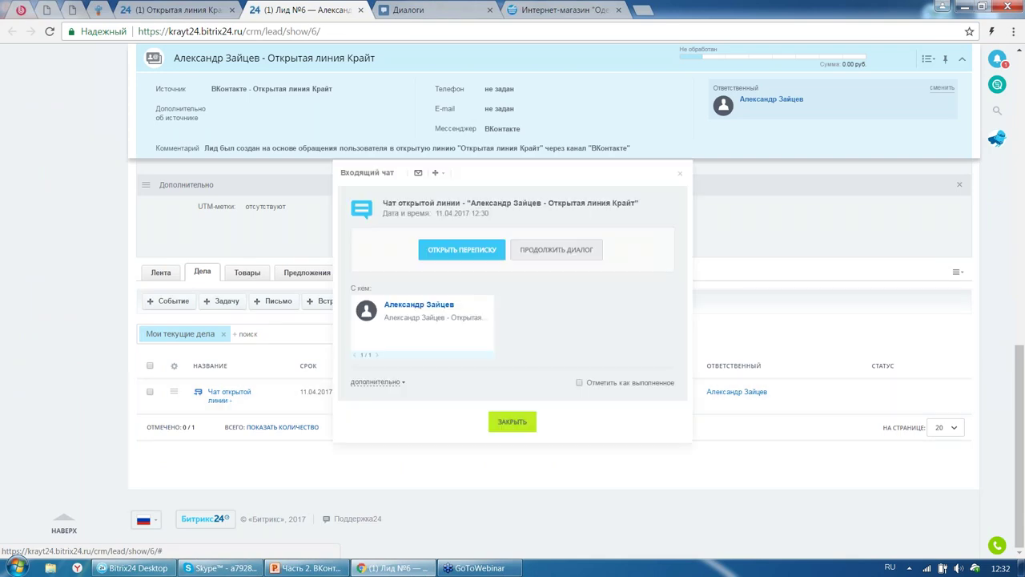
click(565, 254)
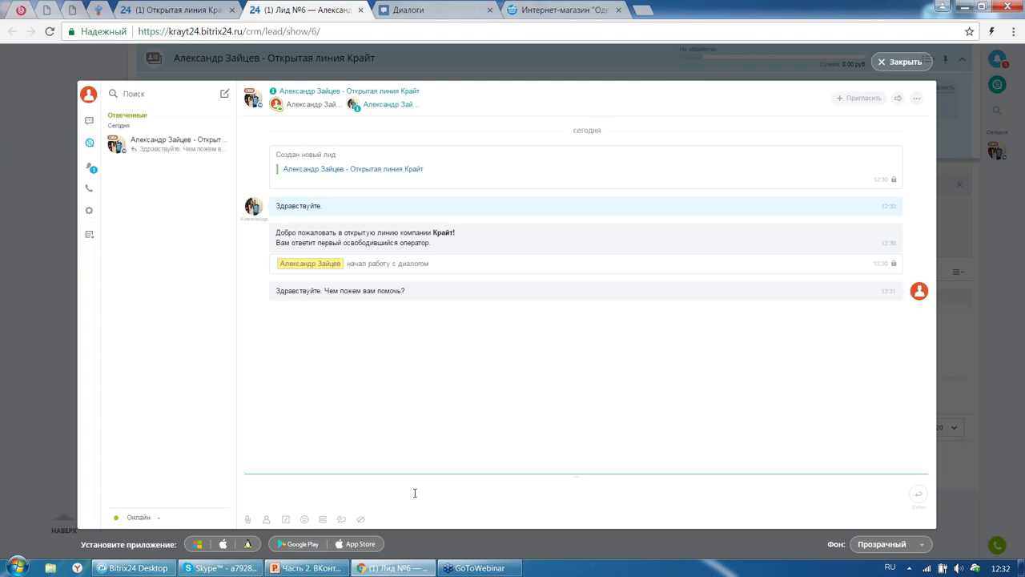
click(304, 519)
click(273, 443)
key(Return)
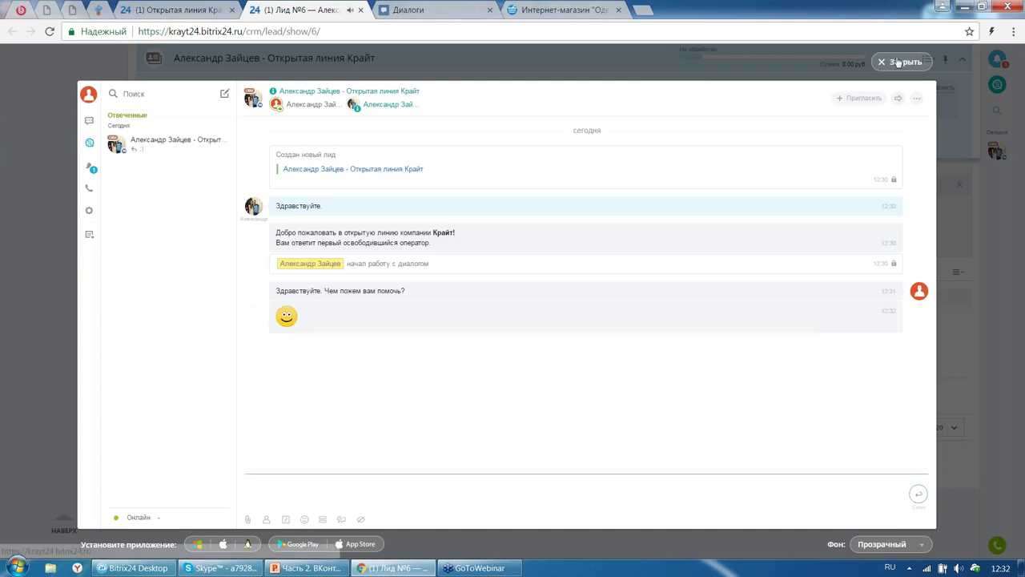
click(898, 62)
click(677, 176)
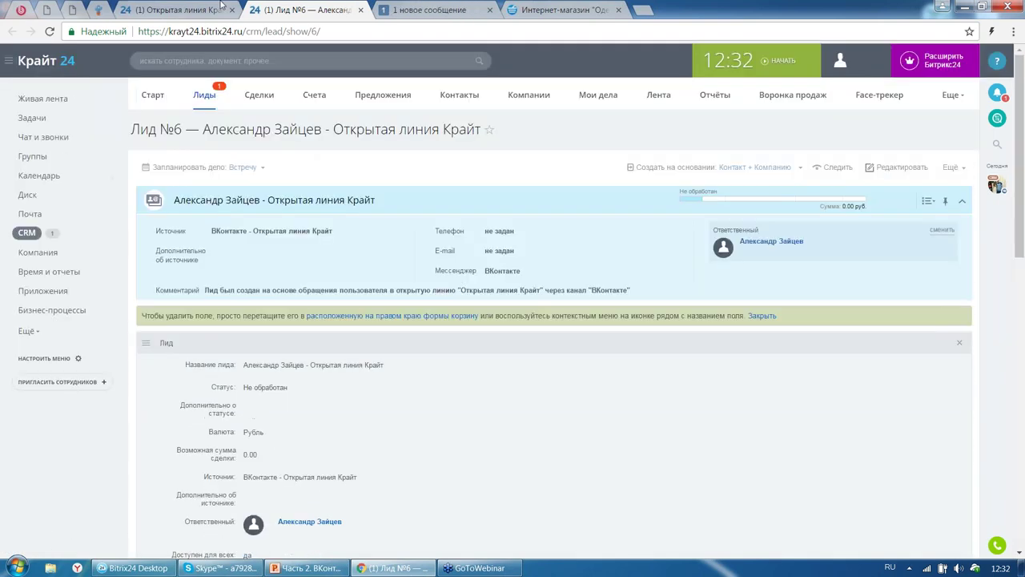
Return to the open line statistics, switch to the CRM, and open the list of leads
click(222, 5)
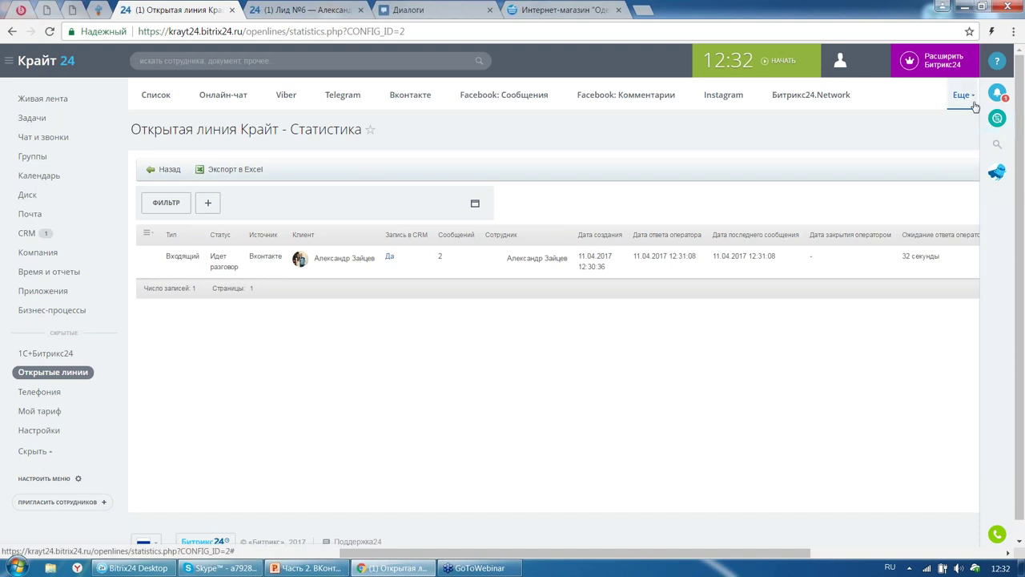
click(32, 233)
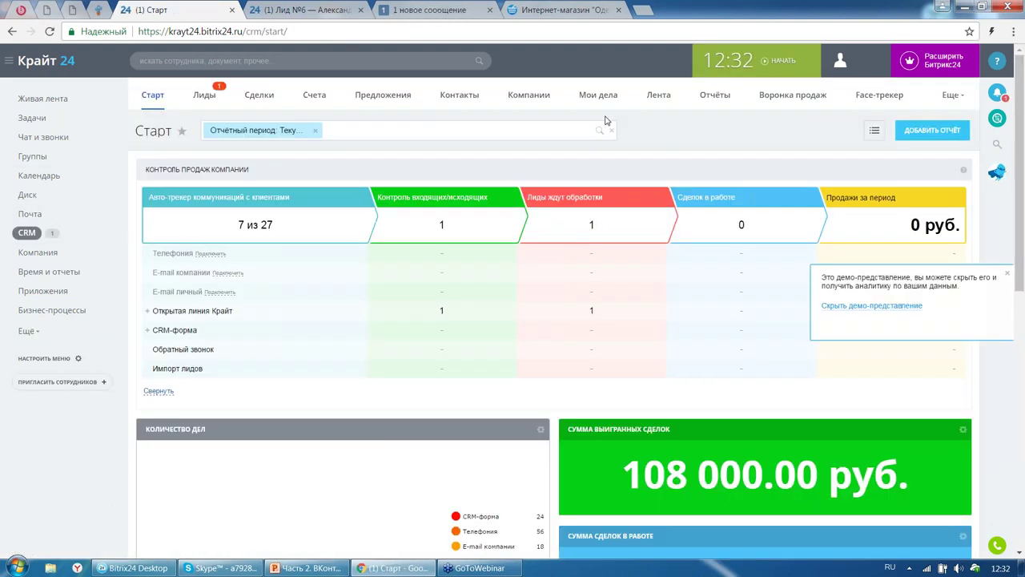
click(951, 95)
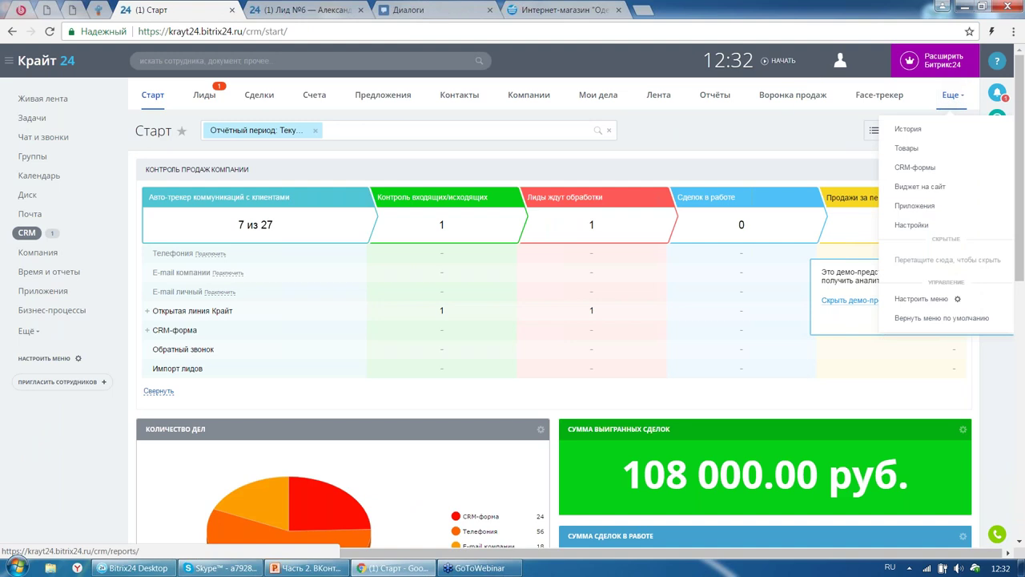
click(204, 96)
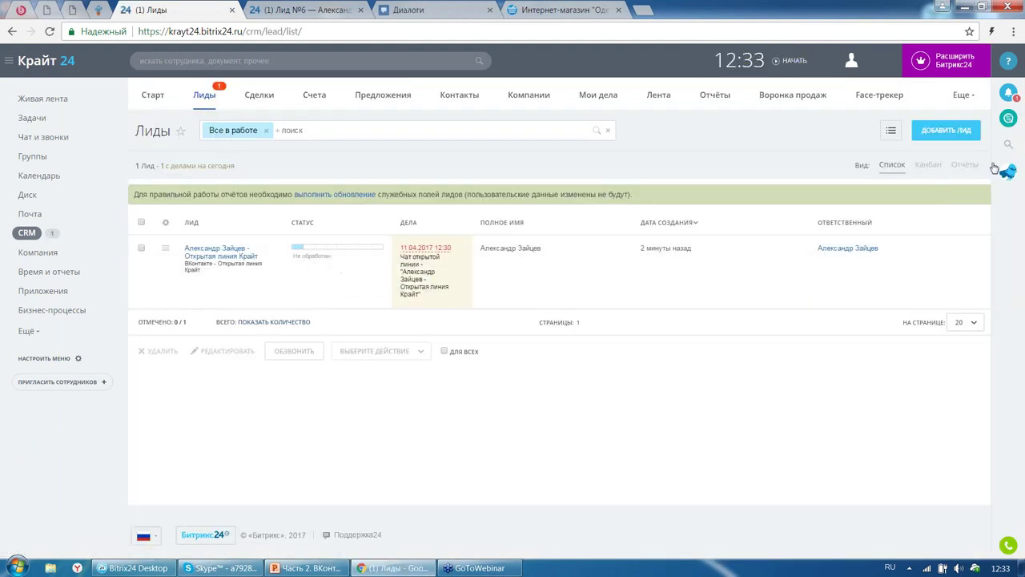
Open the lead automation page from the Автоматизация section of the CRM settings
click(960, 94)
click(906, 225)
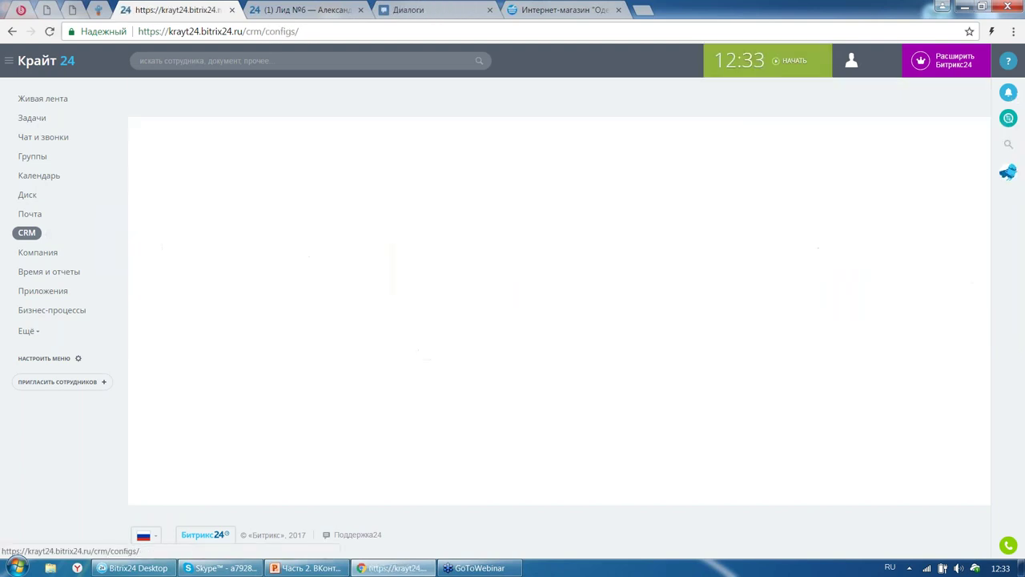
click(209, 290)
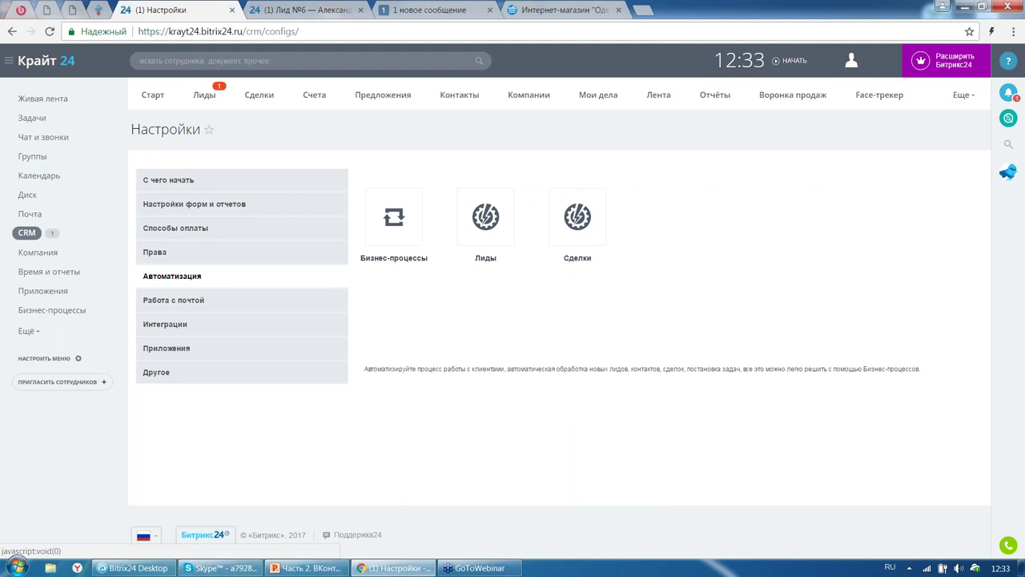
click(511, 219)
scroll(529, 272, down, 5)
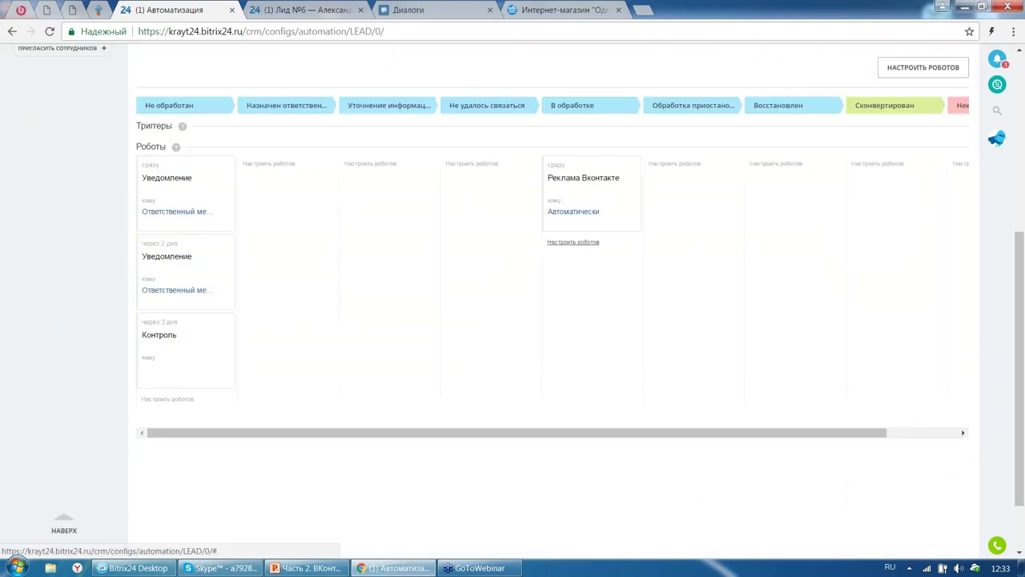
Remove the existing Реклама Вконтакте robot from the В обработке lead stage and start a new Реклама Вконтакте robot there
click(583, 244)
click(634, 178)
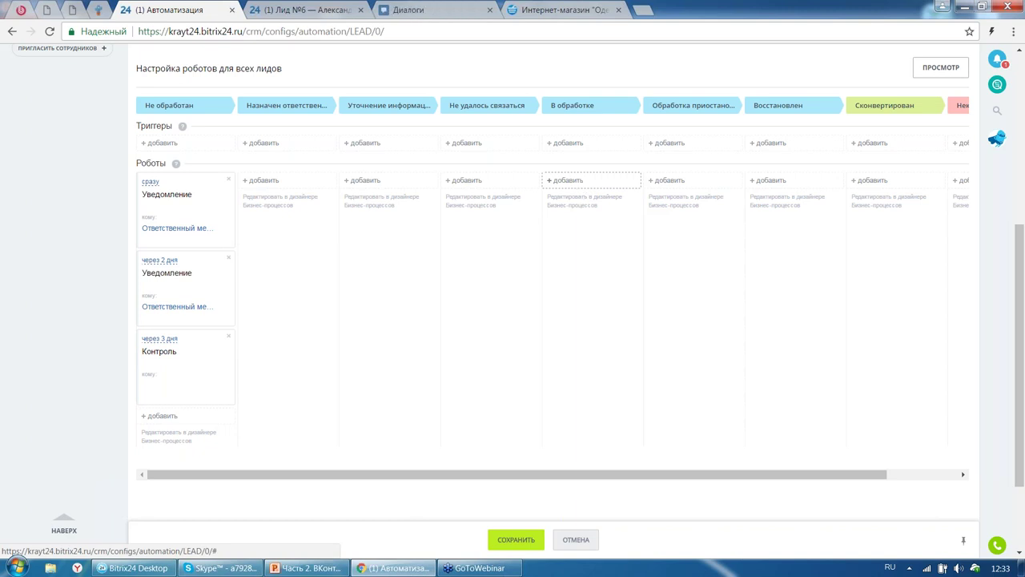
click(573, 188)
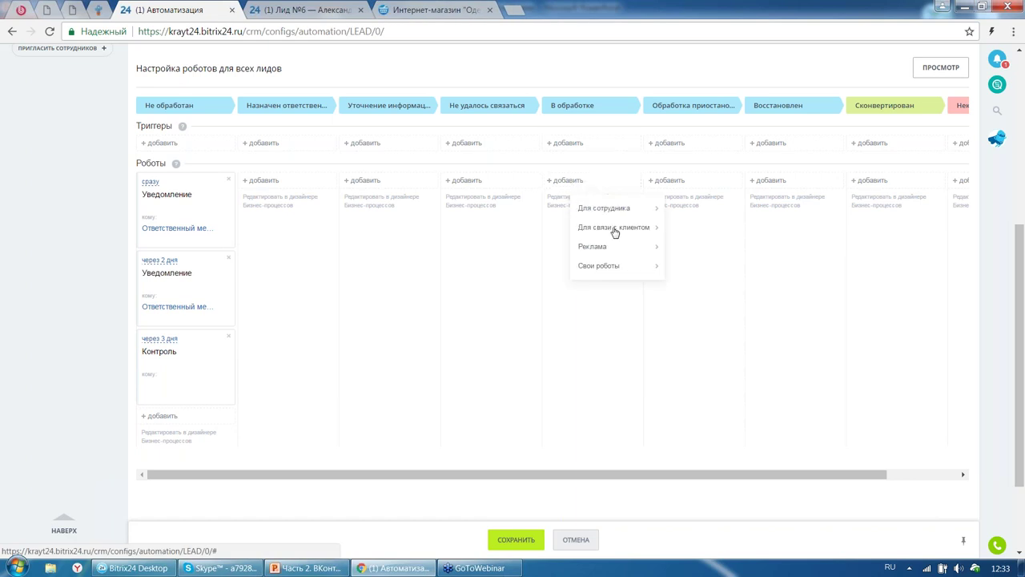
mouse_move(619, 249)
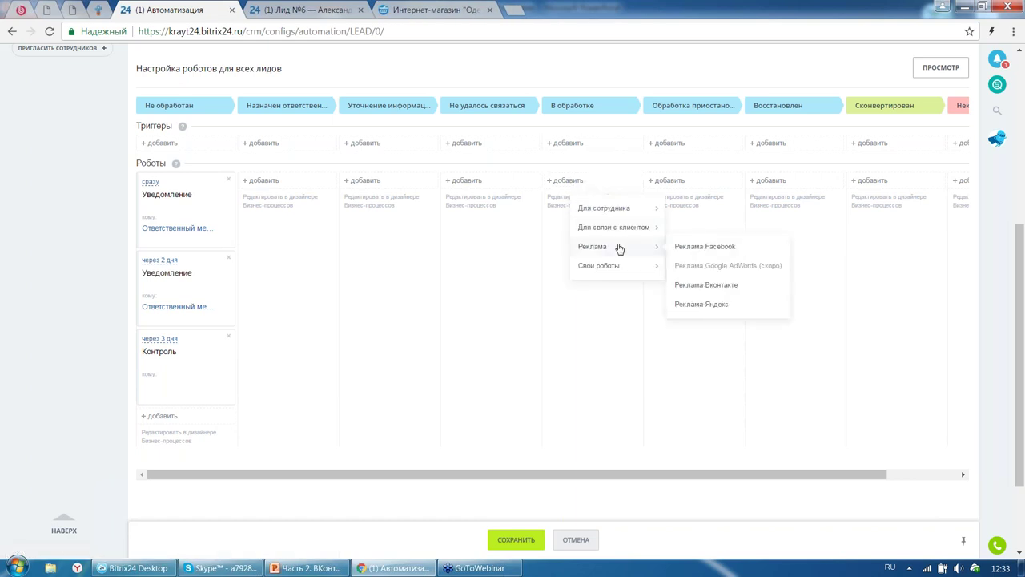
click(710, 288)
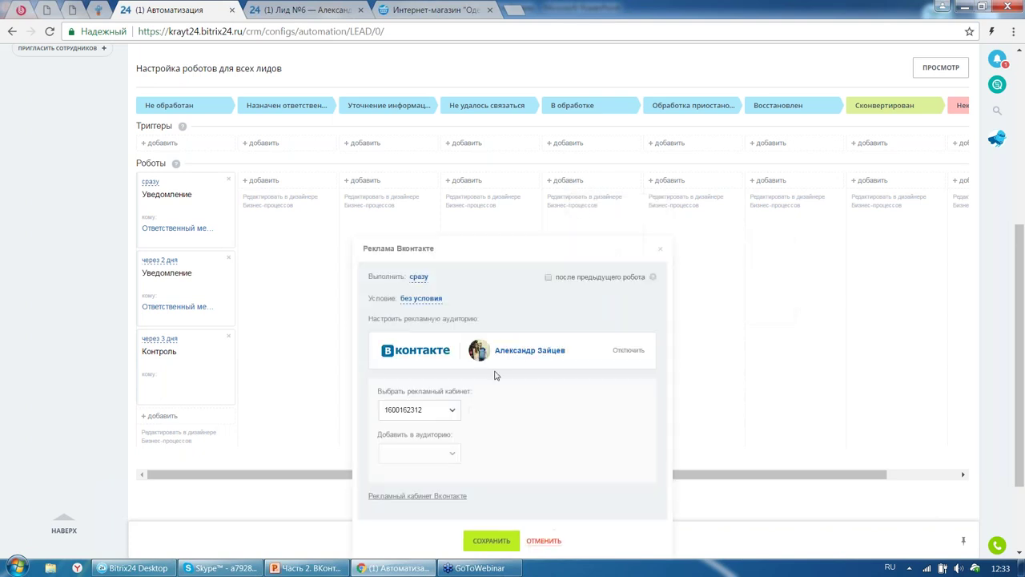
Disconnect the VK account from the Реклама Вконтакте robot and set the robot to run after 1 hour
click(437, 411)
click(638, 350)
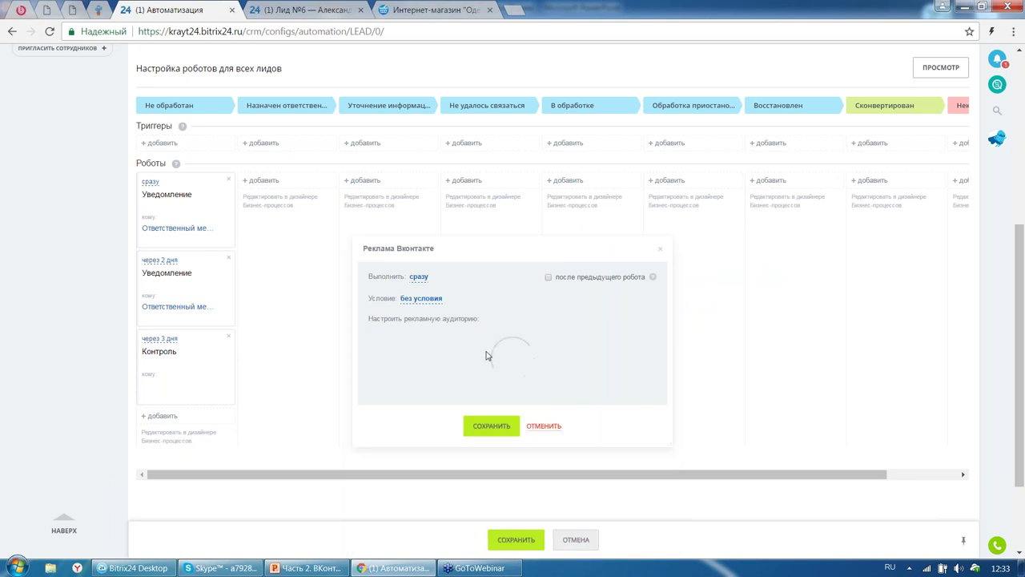
click(419, 276)
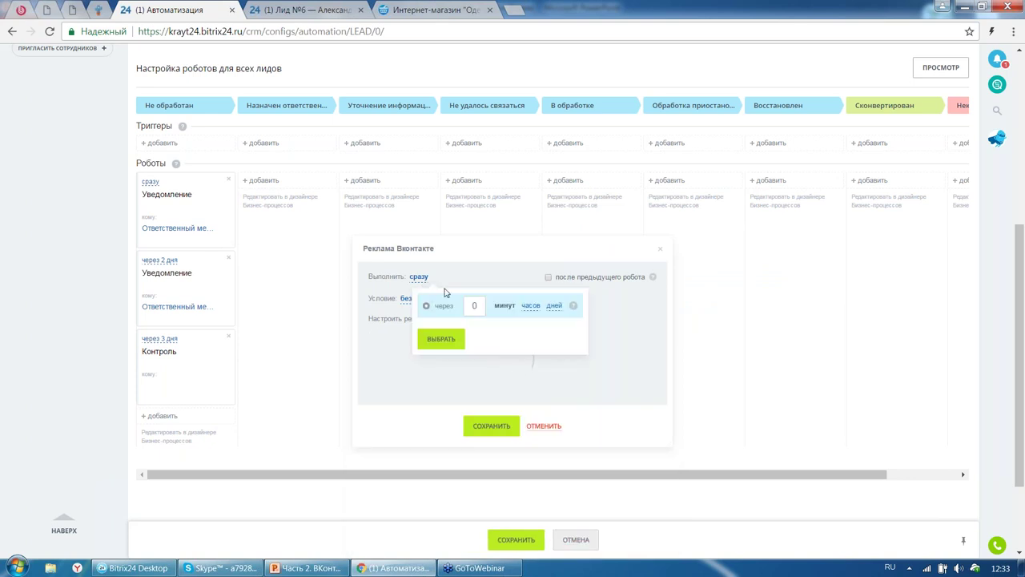
click(530, 305)
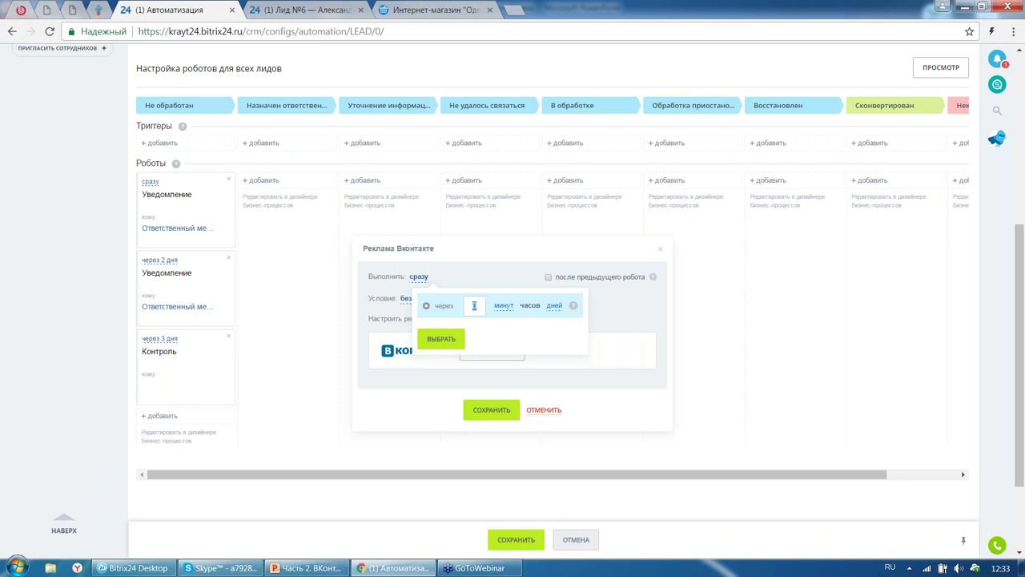
click(441, 339)
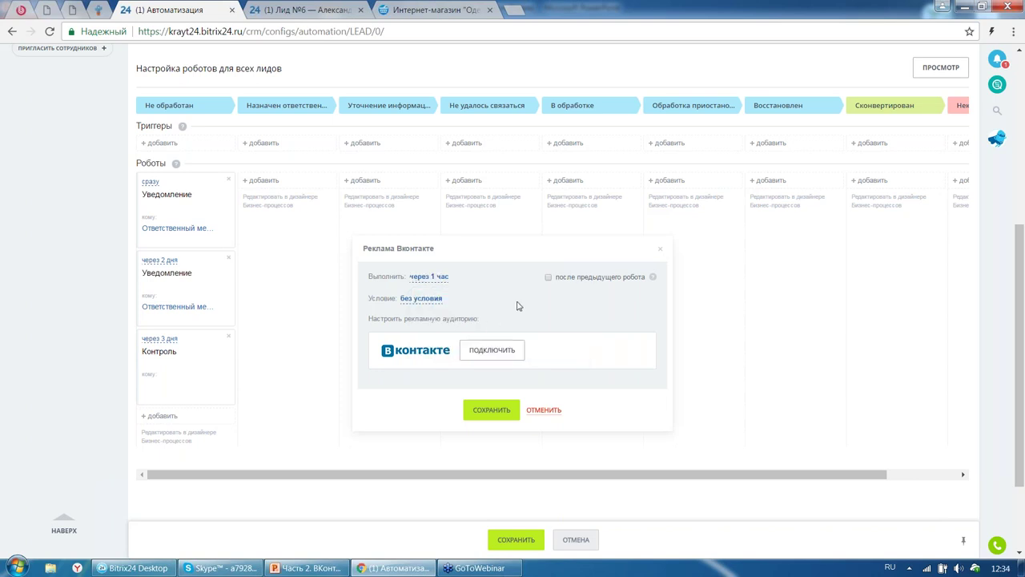
View the robot's condition options without setting one, and connect the VK account for the advertising audience
click(435, 303)
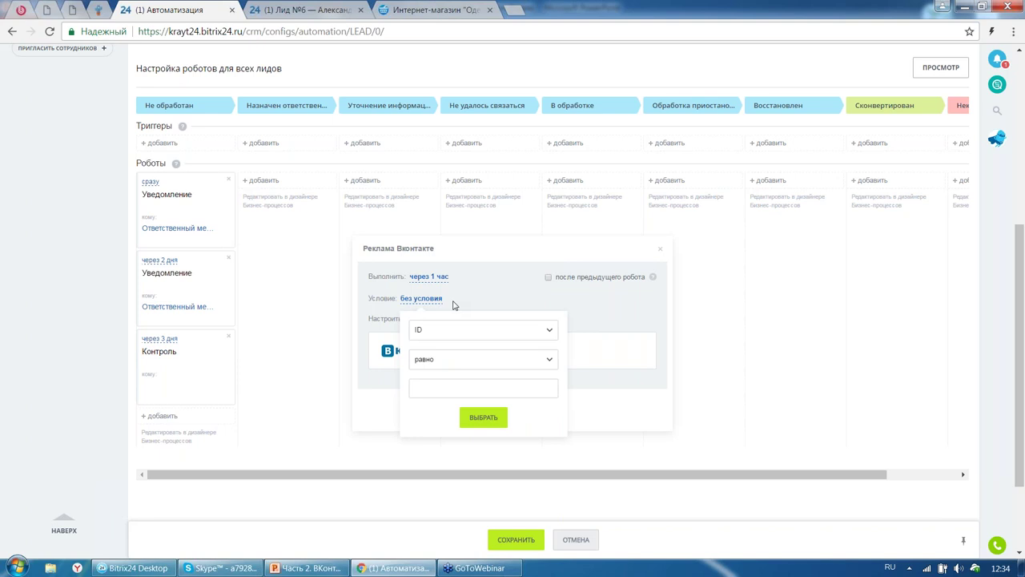
click(569, 321)
click(492, 353)
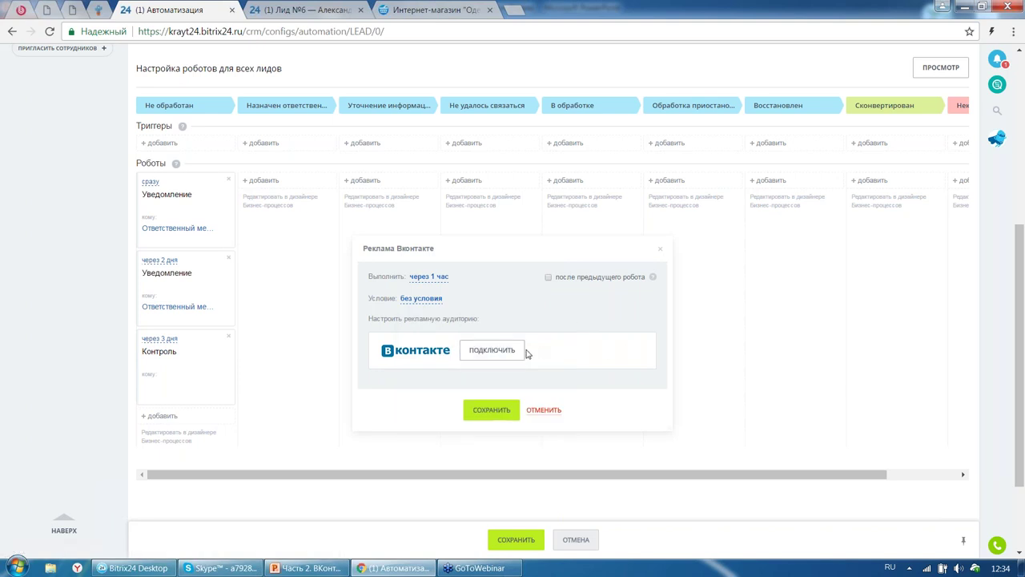
click(478, 354)
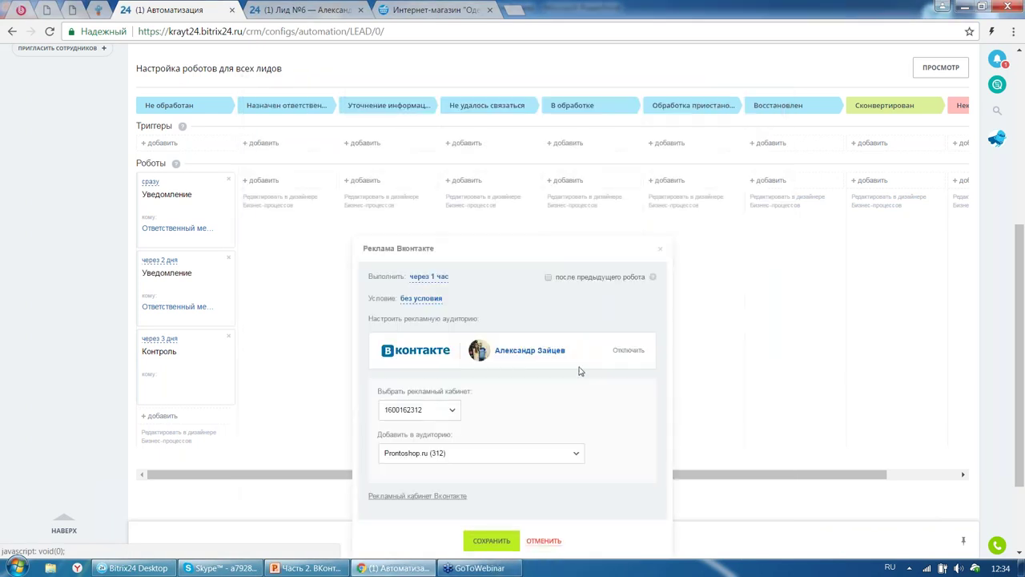
Select the first advertising account for the robot and choose Тест as the audience to add leads to
click(449, 412)
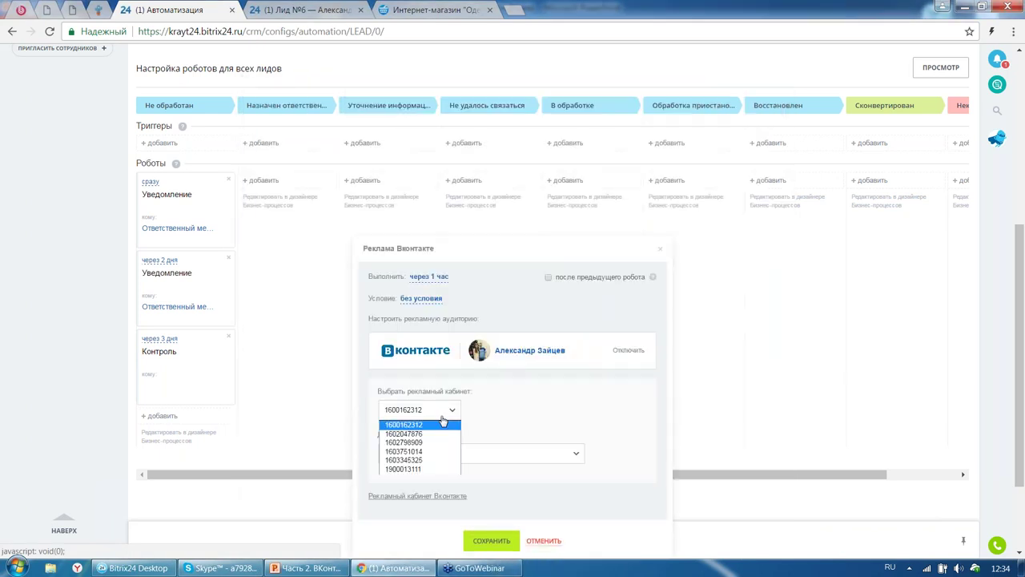
click(443, 423)
click(482, 455)
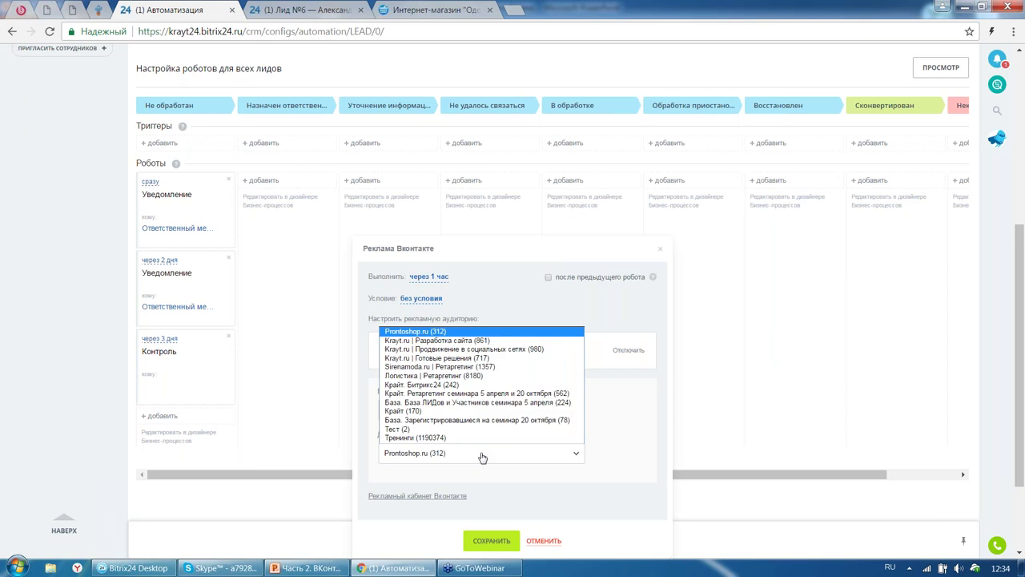
click(439, 429)
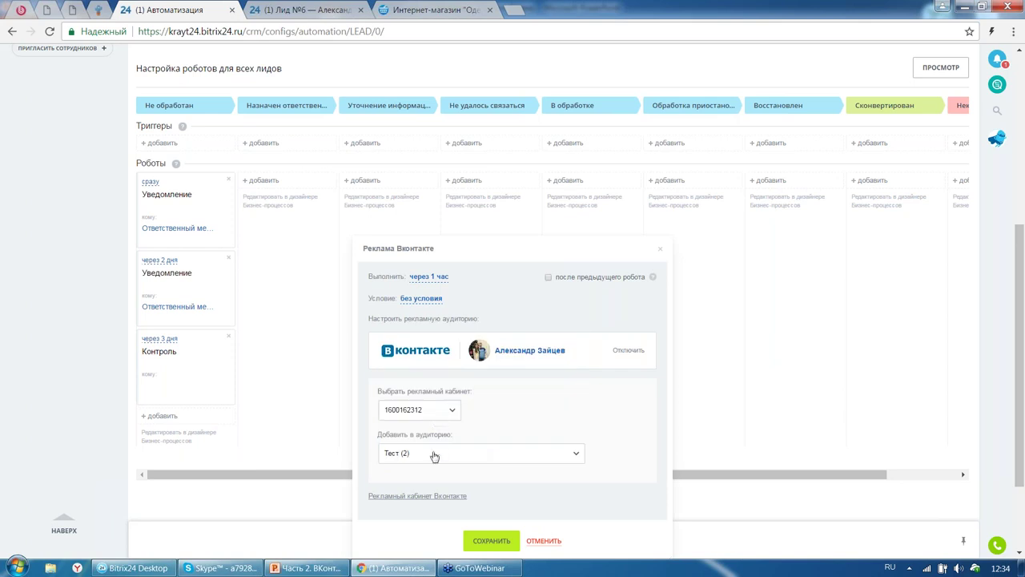
scroll(453, 395, down, 3)
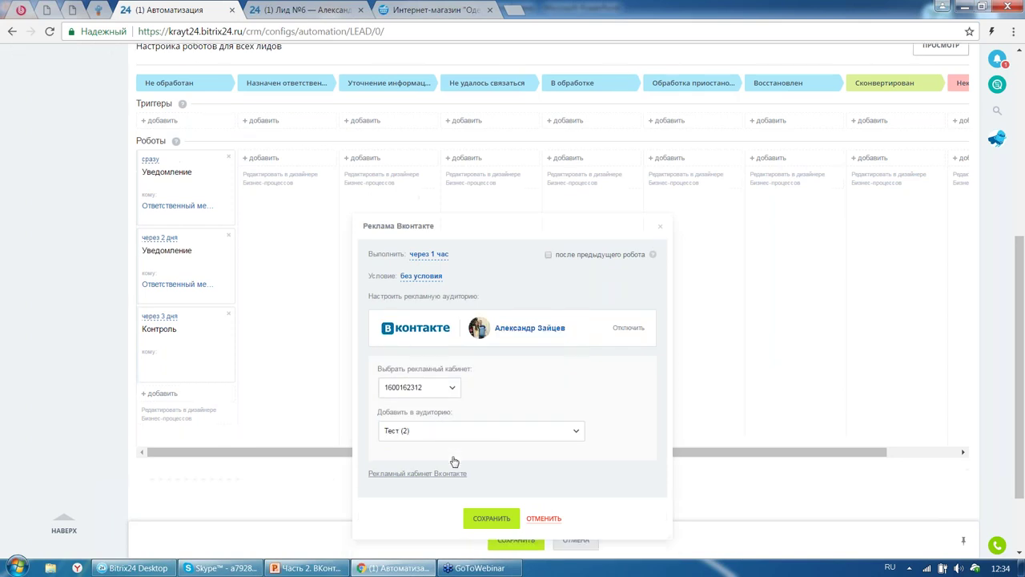
Save the Реклама Вконтакте robot and the lead automation settings
click(497, 423)
click(533, 542)
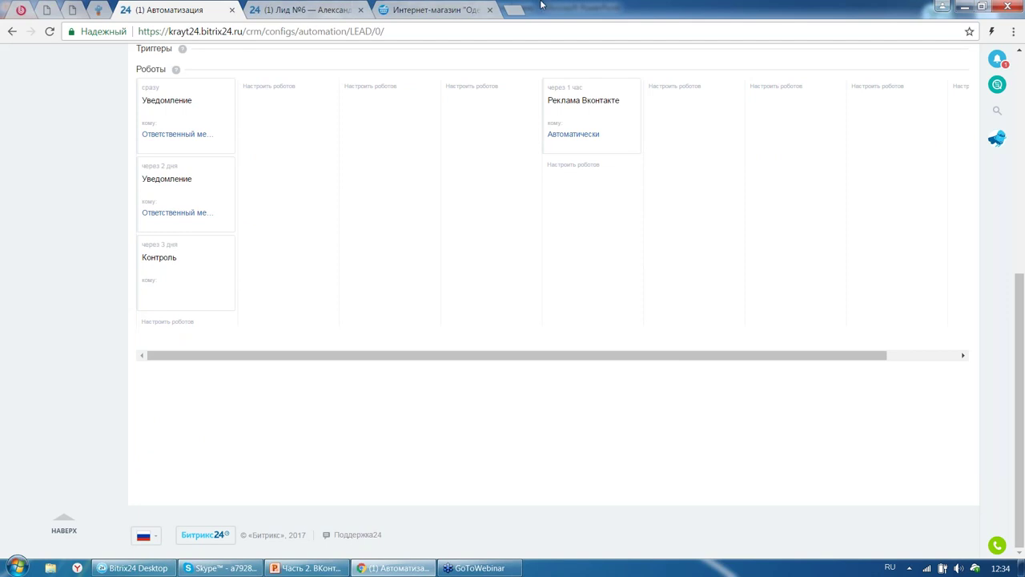
Open VK in a new tab placed beside the Автоматизация tab and bring up the advertising account's retargeting audience list
click(517, 10)
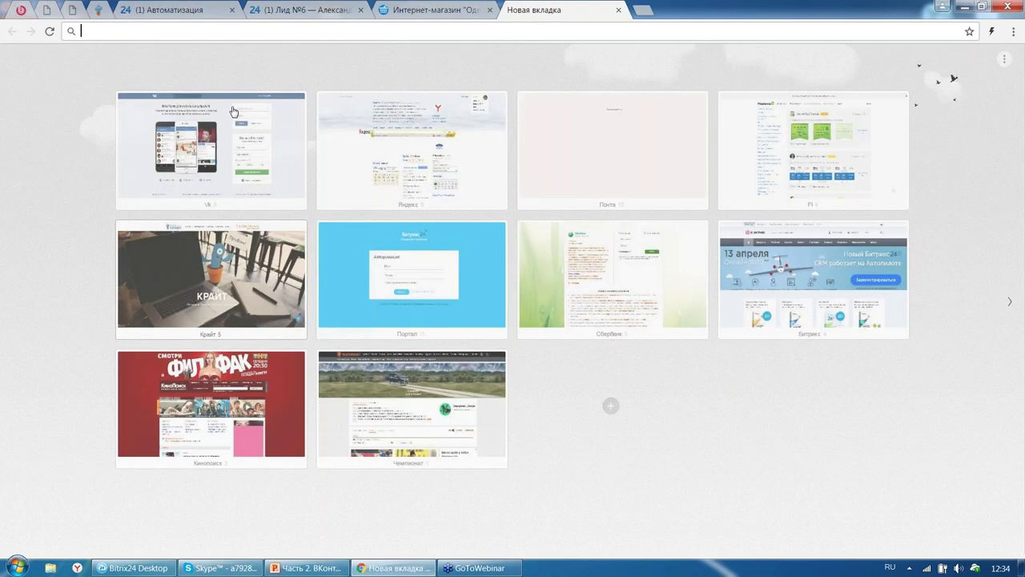
click(208, 149)
click(619, 10)
drag(561, 9, 304, 11)
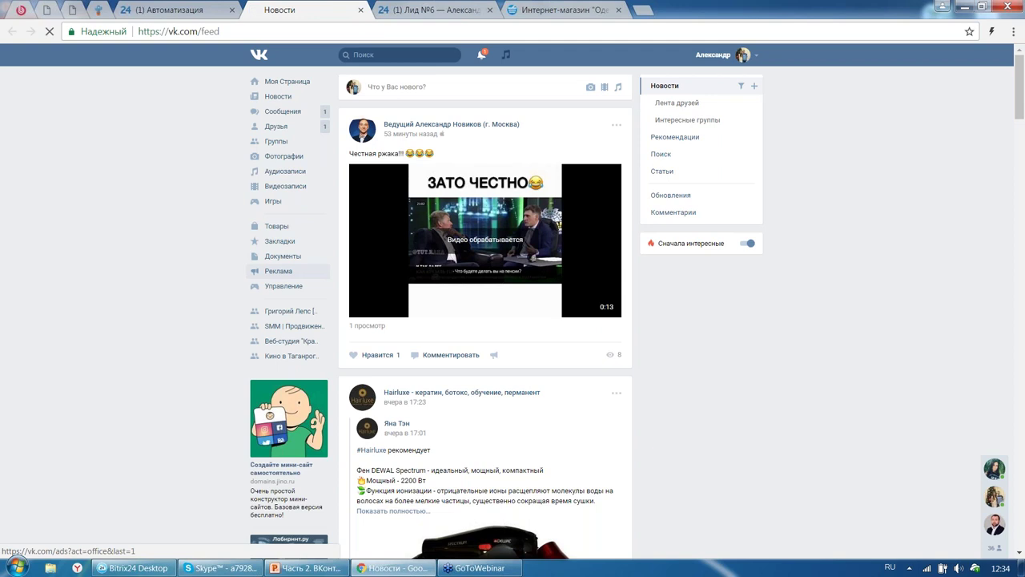
click(278, 271)
click(231, 336)
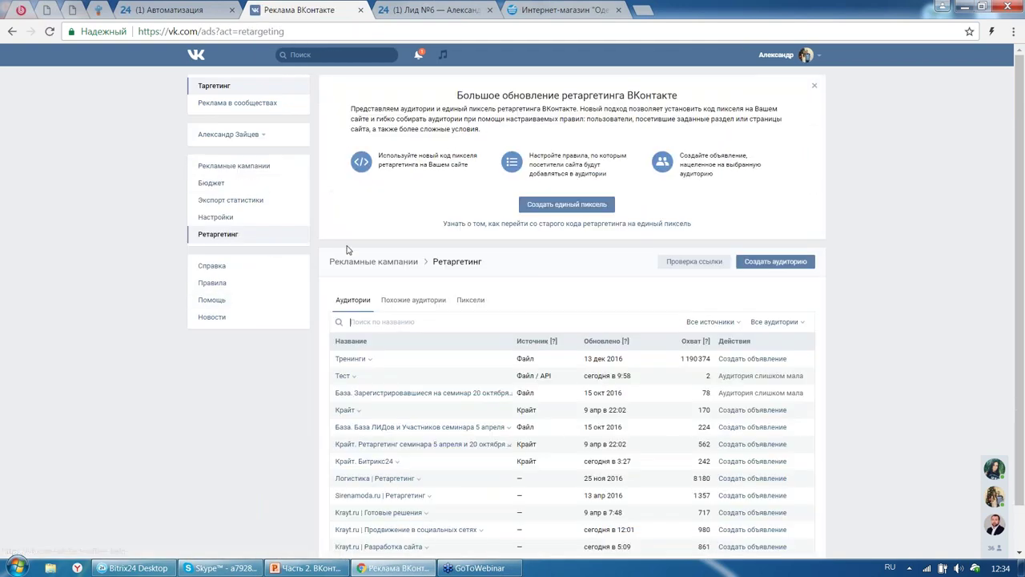
scroll(349, 260, down, 1)
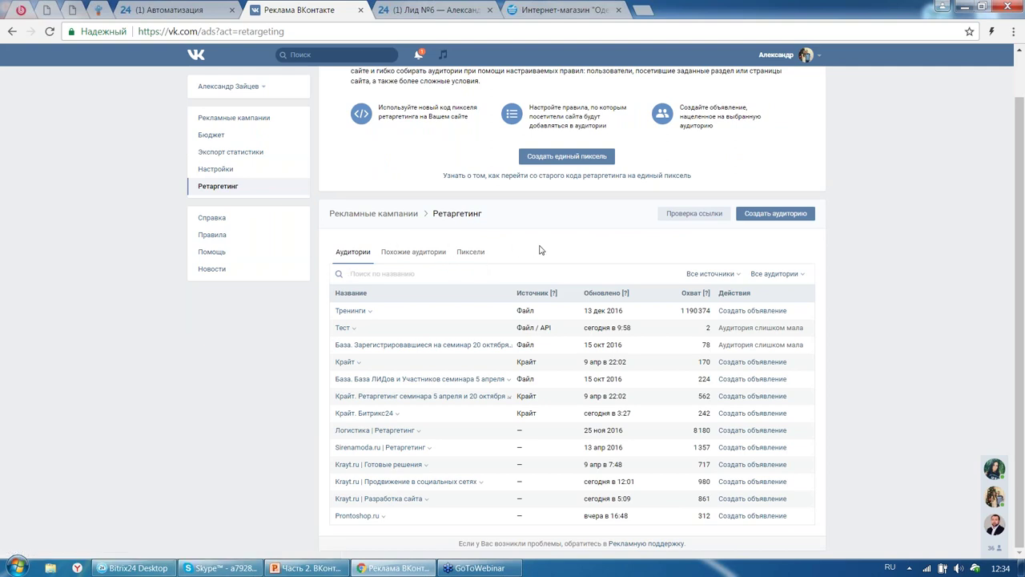
click(529, 274)
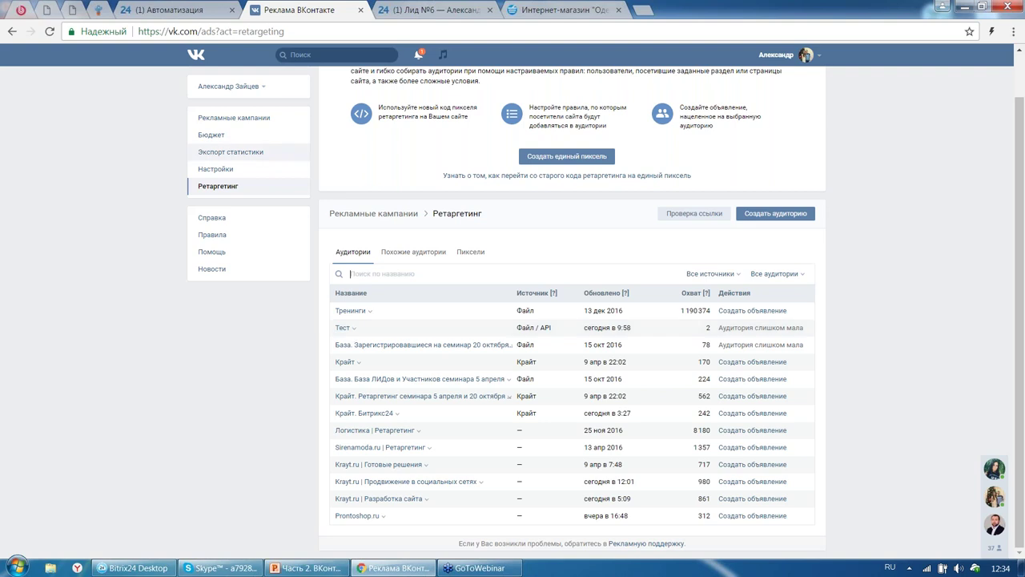
Return to the lead automation and reopen the settings of the Реклама Вконтакте robot in the В обработке stage for review
click(184, 10)
scroll(351, 193, up, 2)
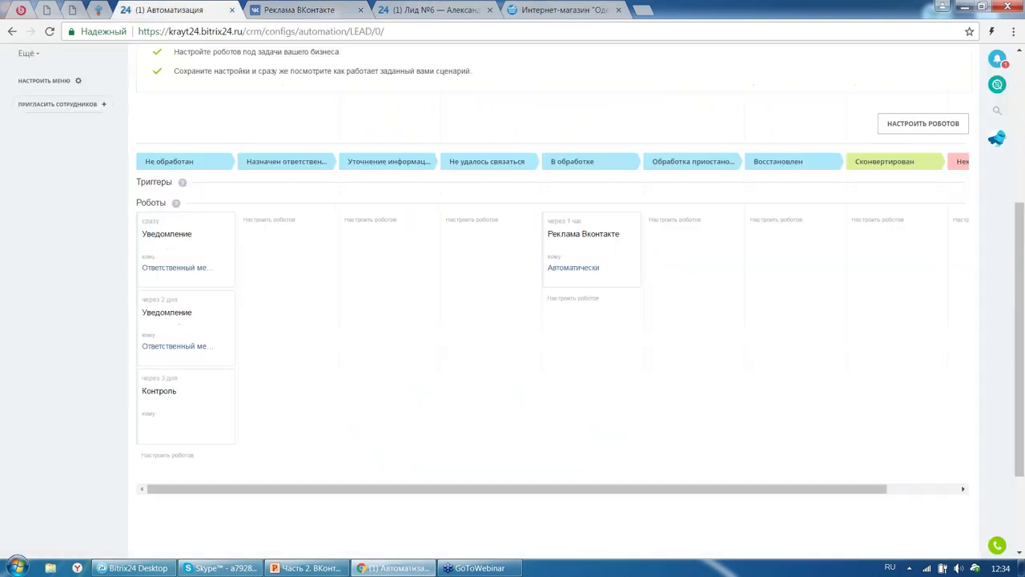
click(573, 298)
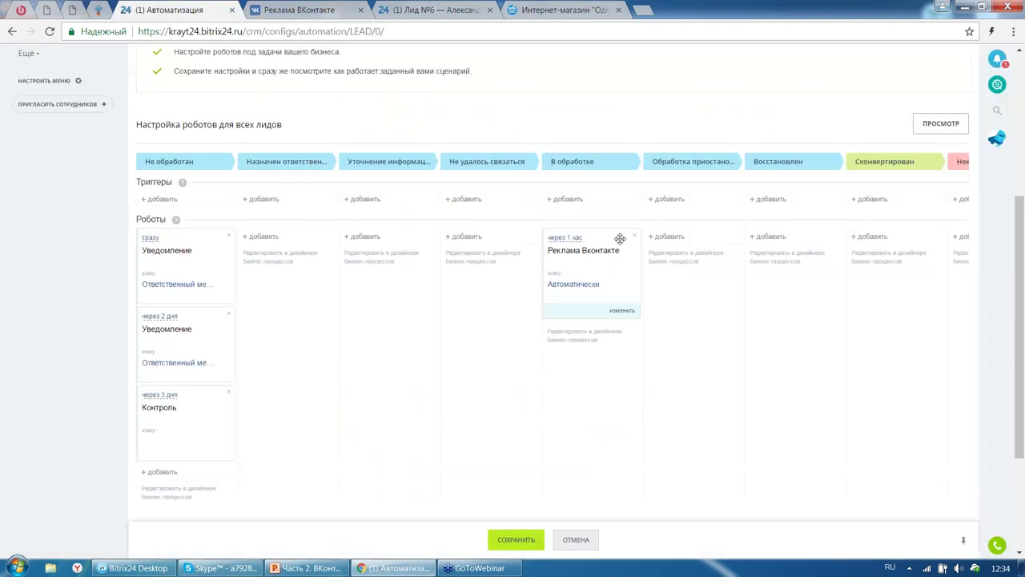
click(621, 310)
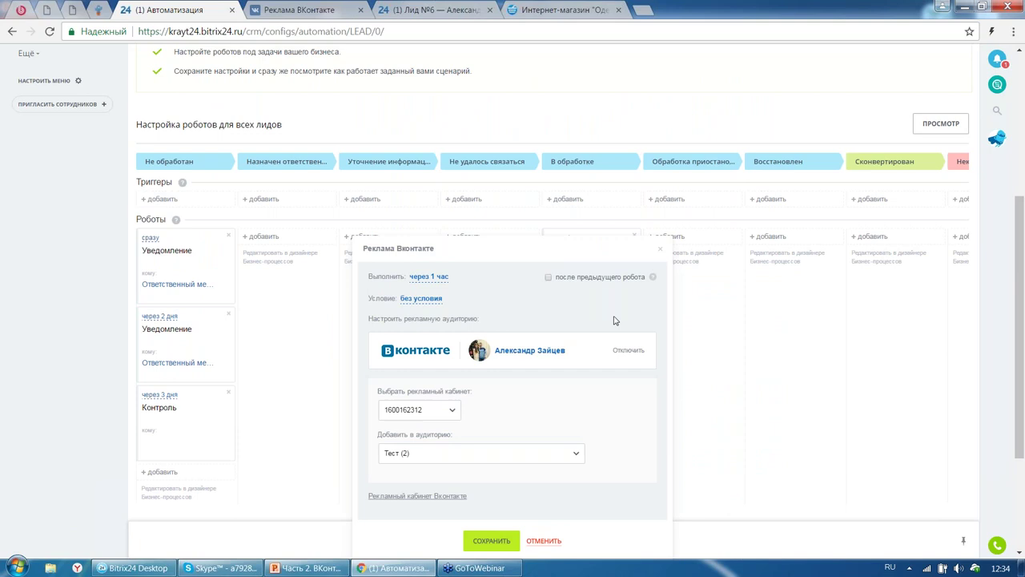
scroll(606, 220, up, 1)
scroll(605, 257, down, 3)
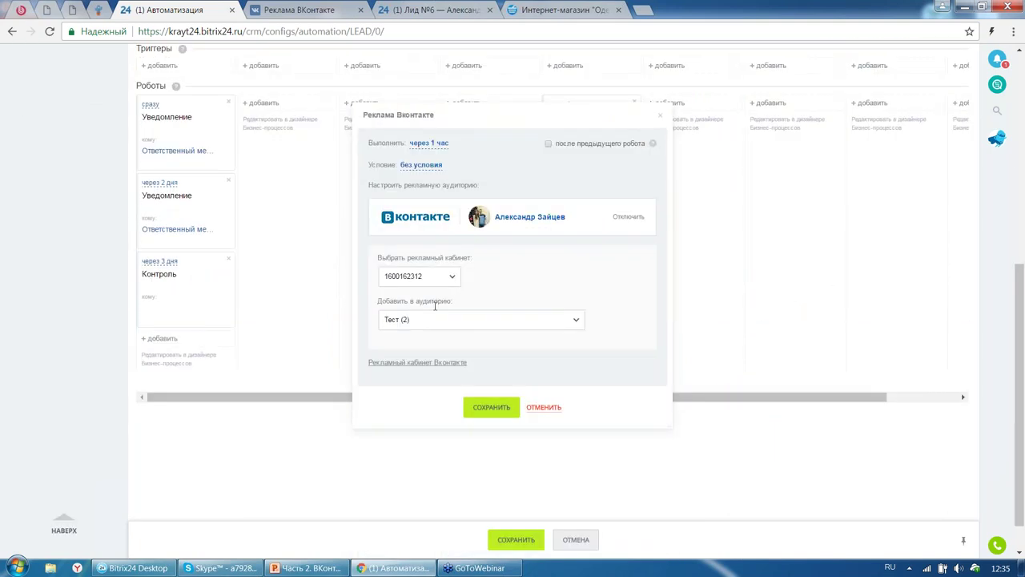
Examine the Тест audience's update time and reach in VK retargeting, and the В обработке stage on the open lead's card
click(335, 7)
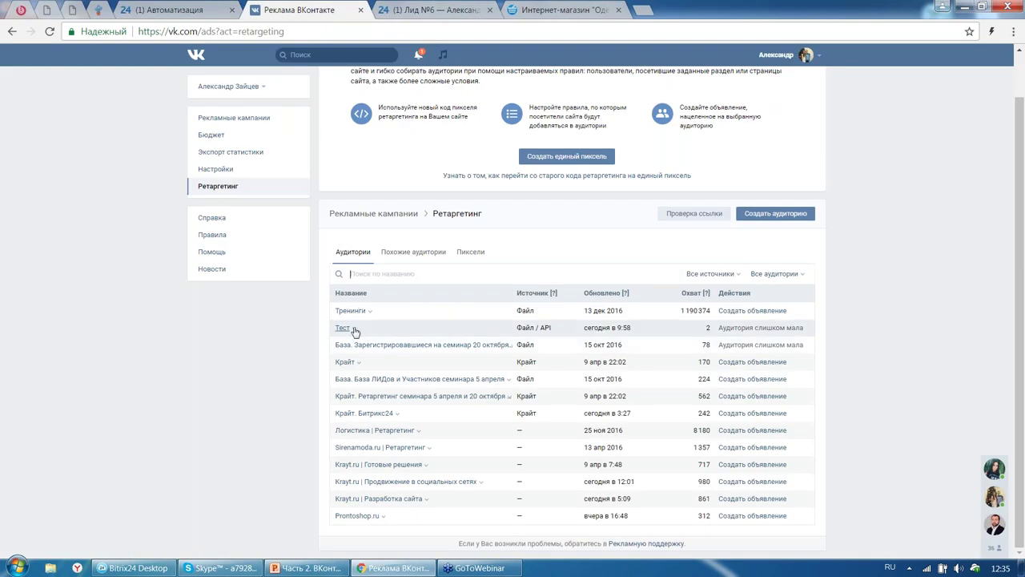
drag(641, 334, 583, 328)
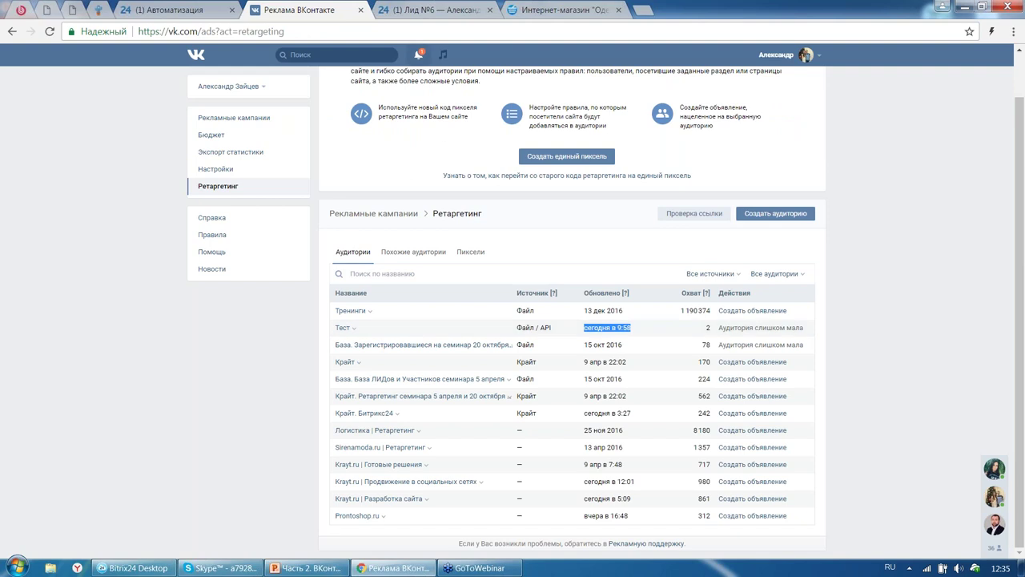
click(416, 10)
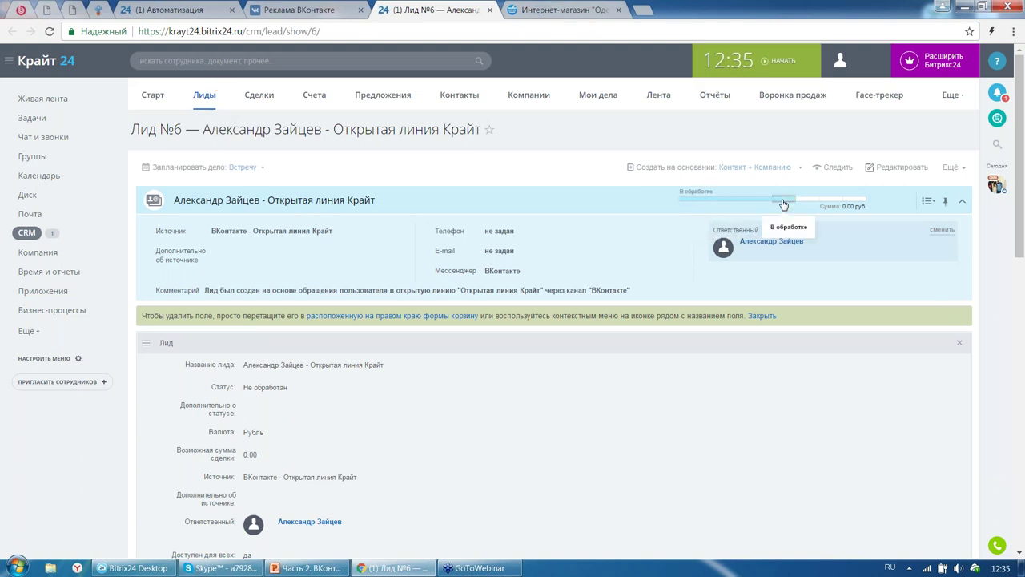
click(342, 16)
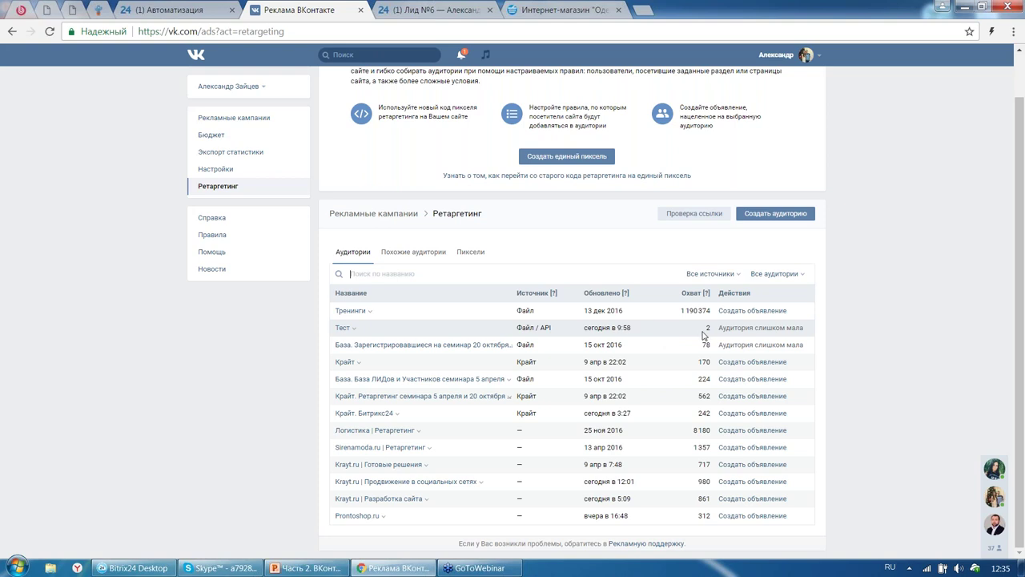
mouse_move(720, 326)
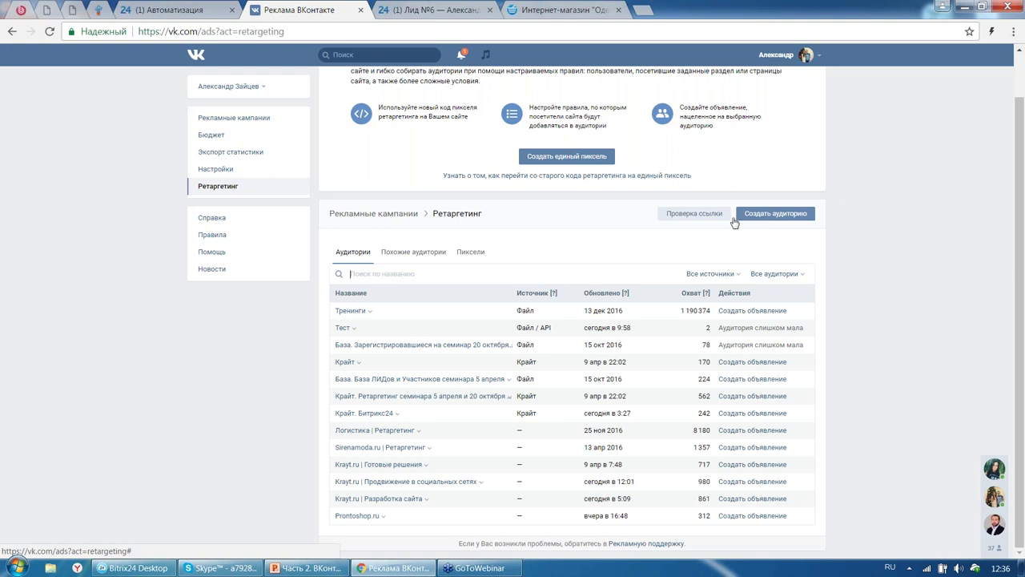
Try out a new retargeting audience named Тест, check its pixel source, switch the source to file upload, and discard it
click(765, 209)
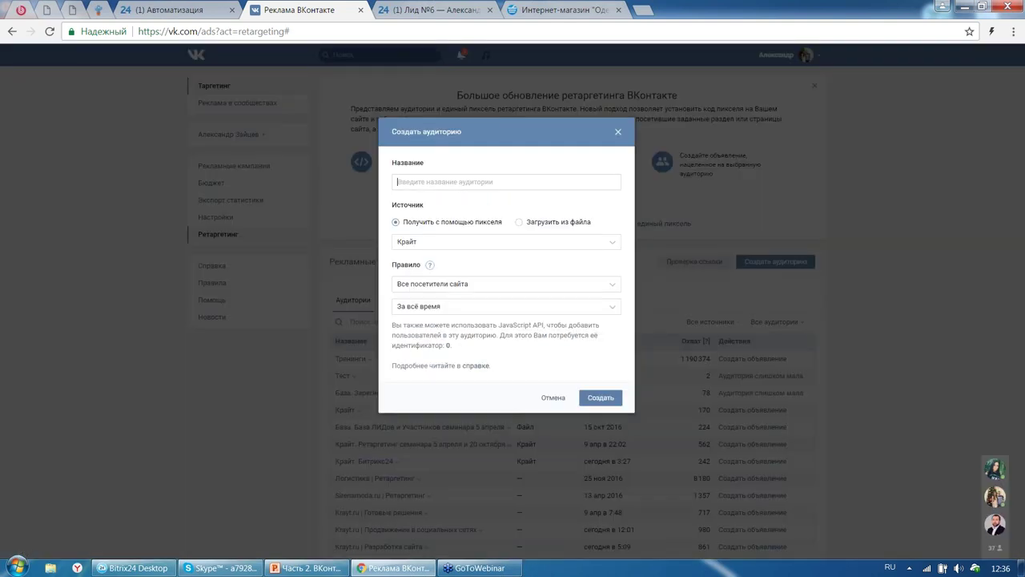
click(451, 230)
click(454, 243)
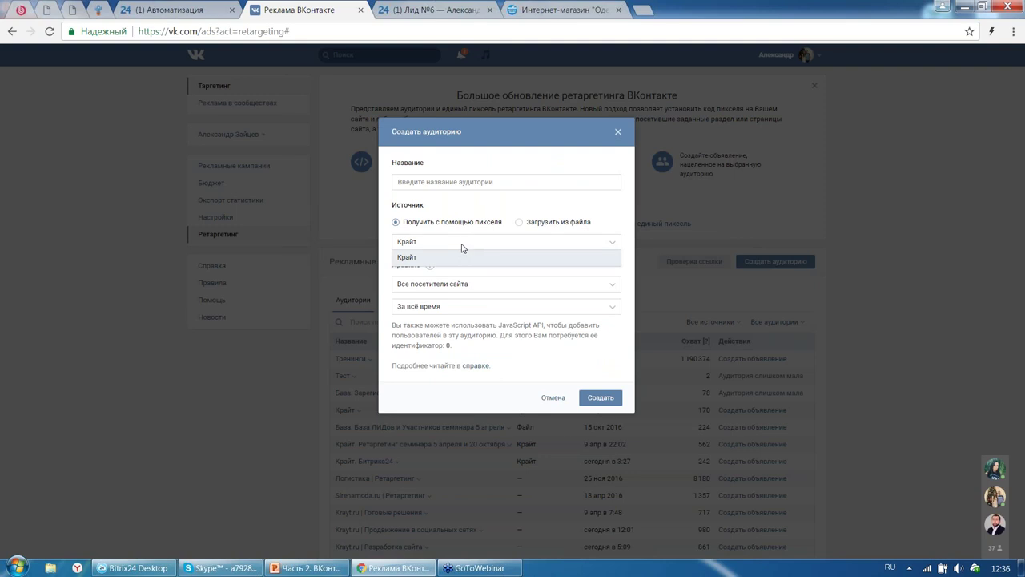
click(582, 221)
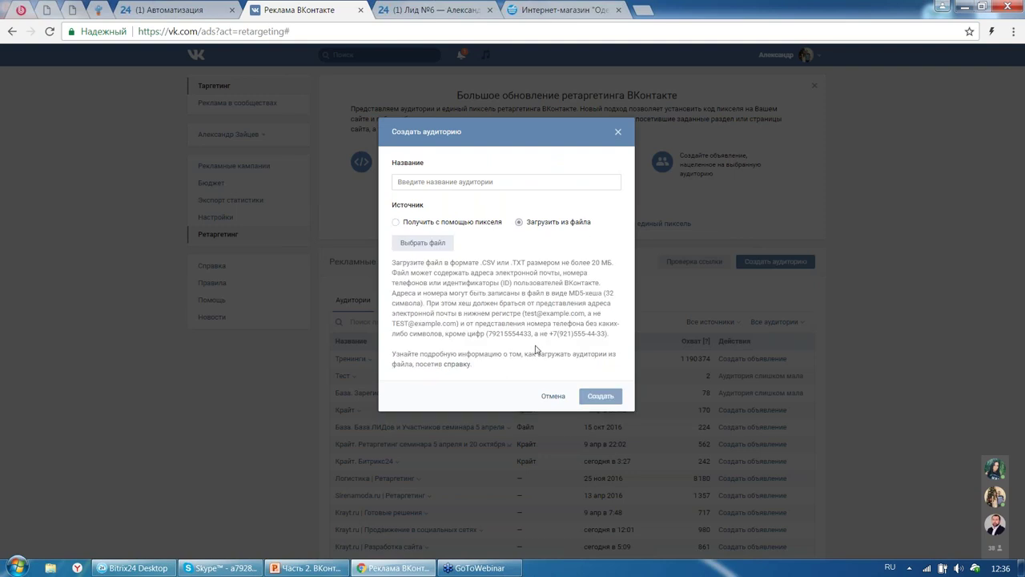
click(423, 181)
text(Тест)
click(619, 131)
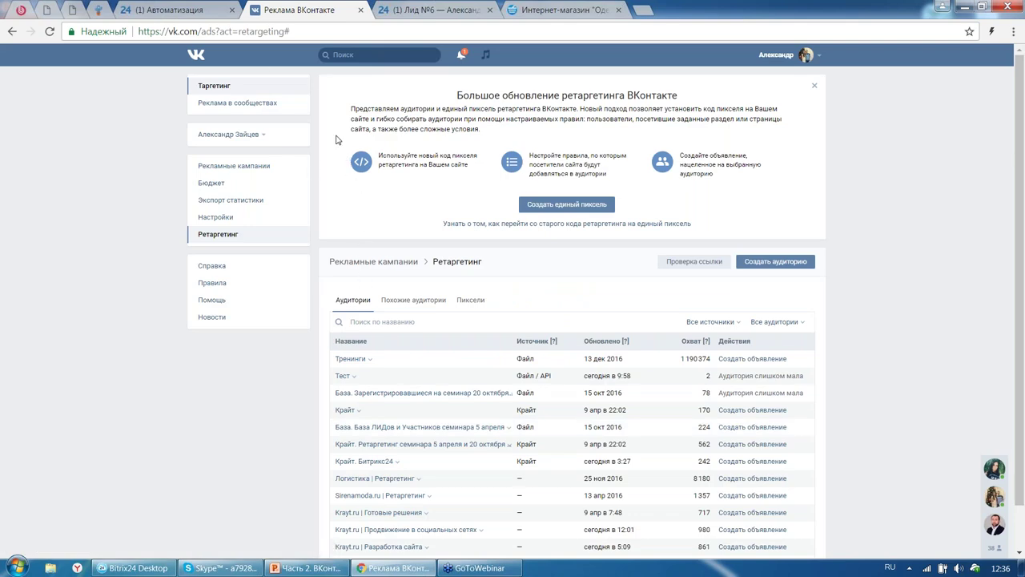
Start a new VK ad for an external site with bitrix-eshop.ru, copied from the shop tab, as the advertised link
click(293, 93)
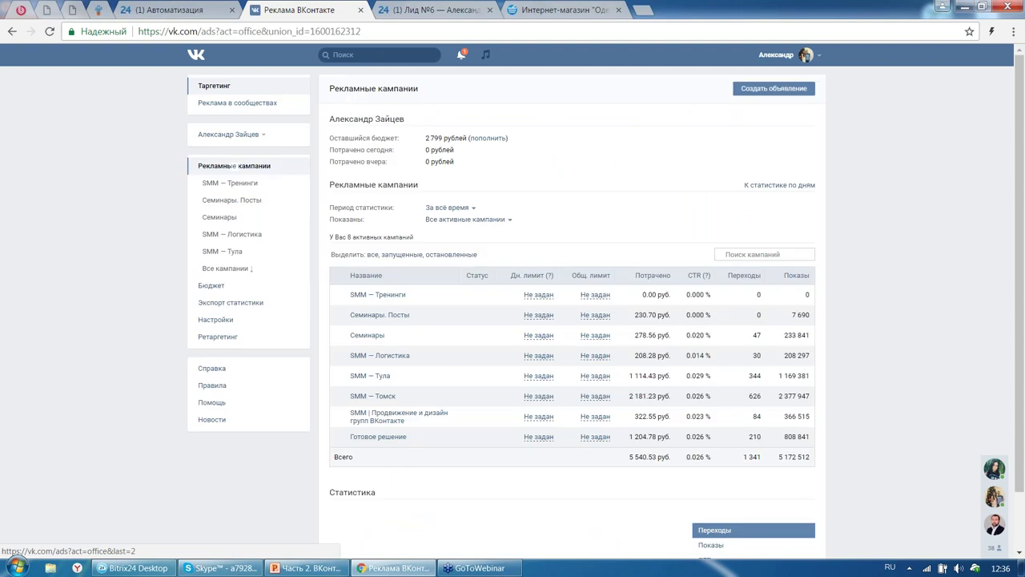
click(765, 88)
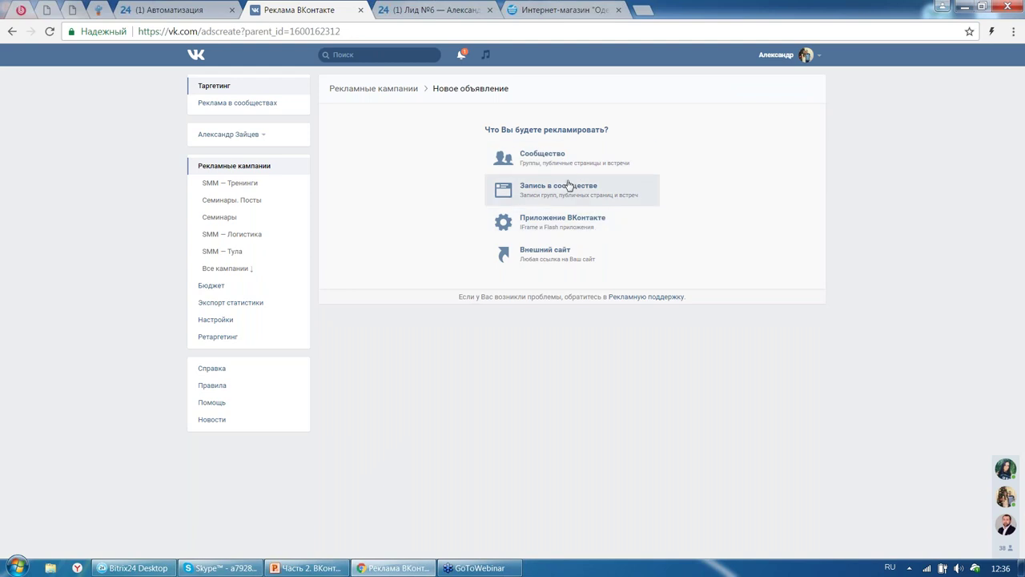
click(573, 256)
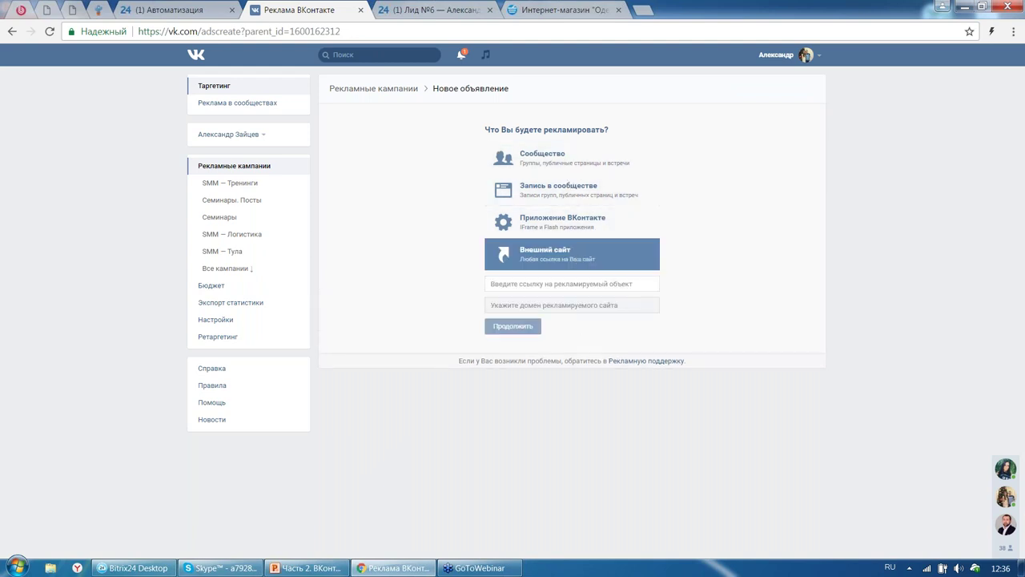
click(565, 8)
click(500, 32)
key(ctrl+c)
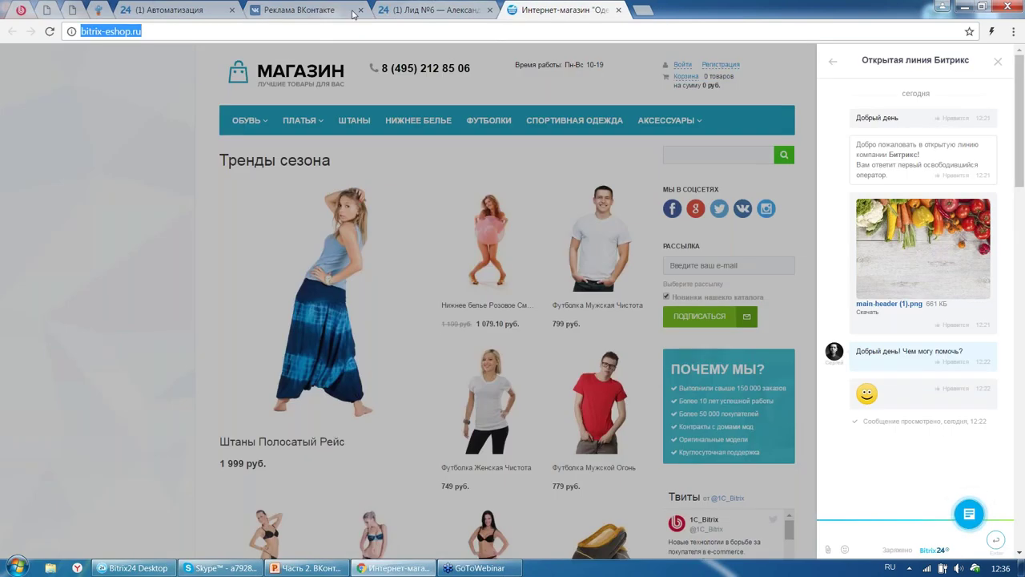
click(327, 10)
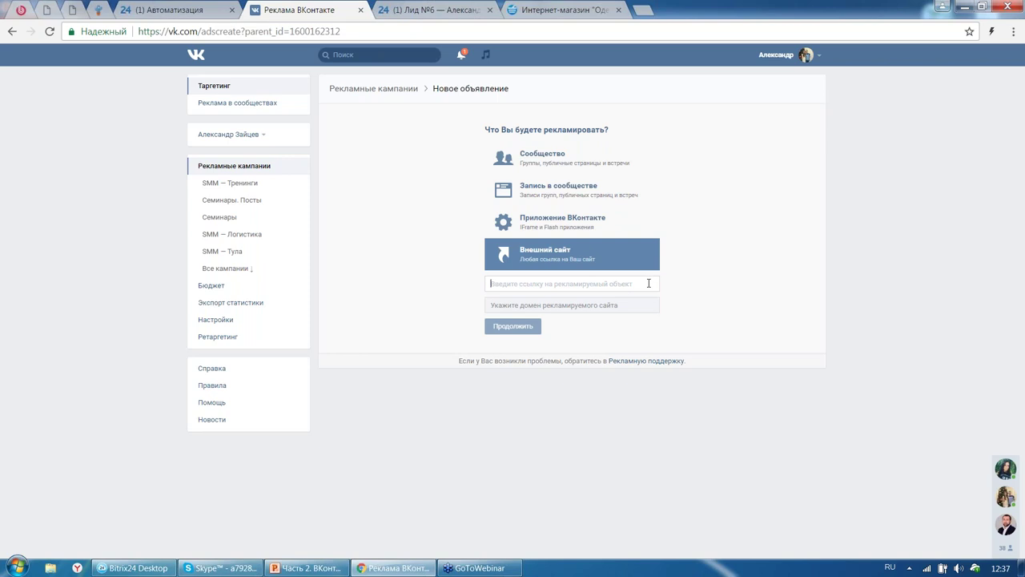
key(ctrl+v)
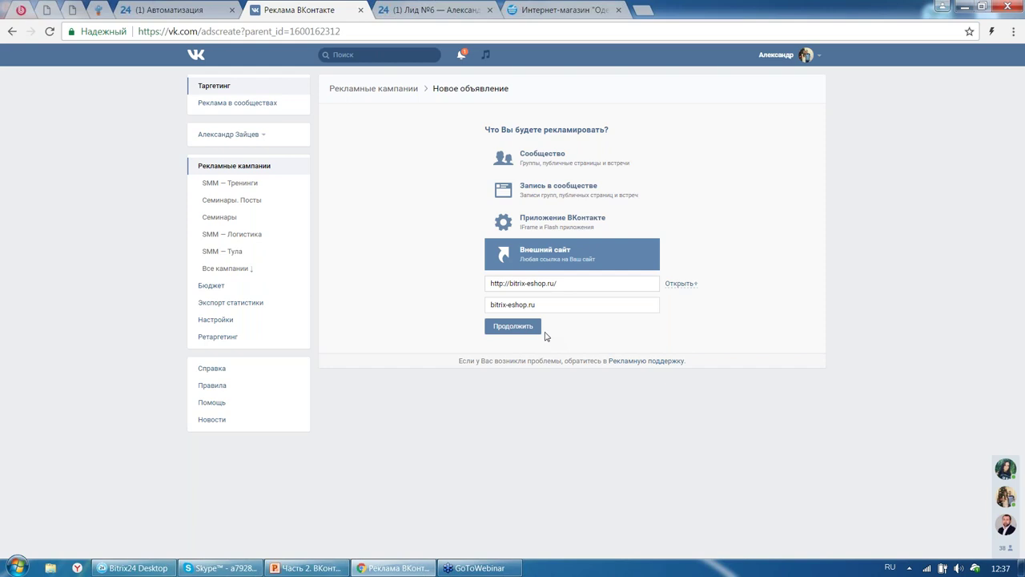
click(513, 326)
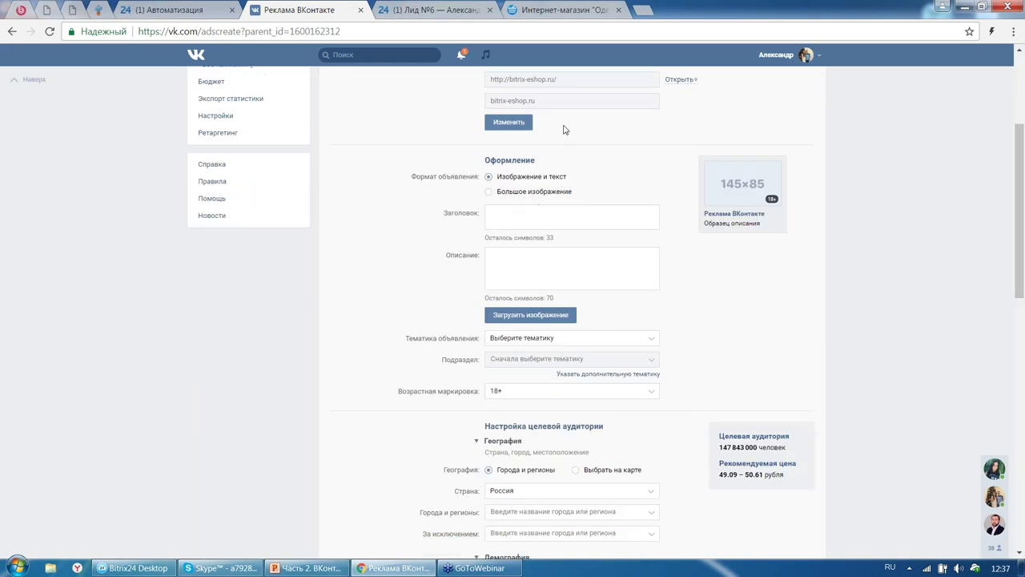
Enter the ad title Ищешь платье? and set the ad format to Большое изображение
drag(289, 9, 470, 5)
click(552, 10)
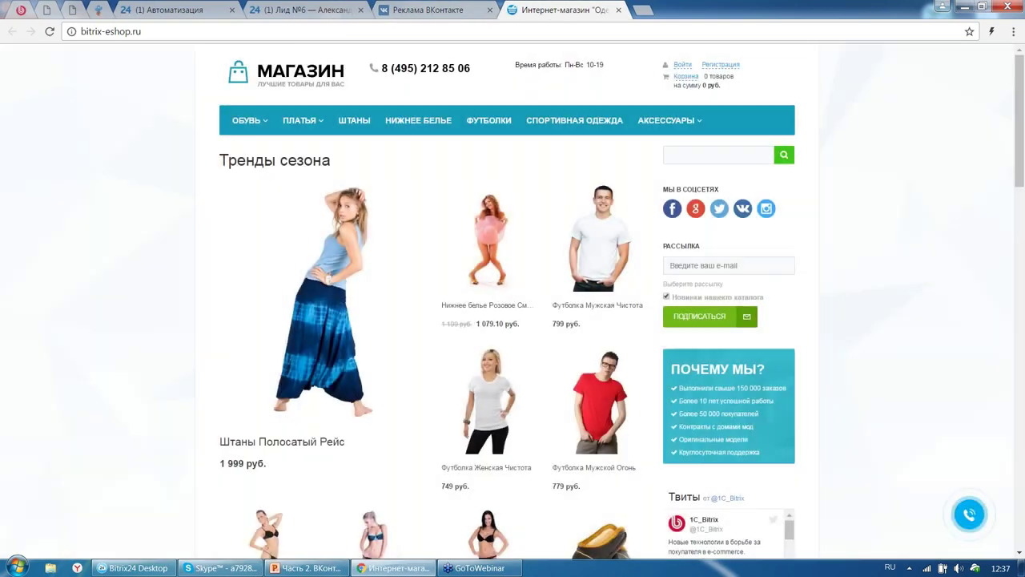
click(422, 8)
text(Ищещ)
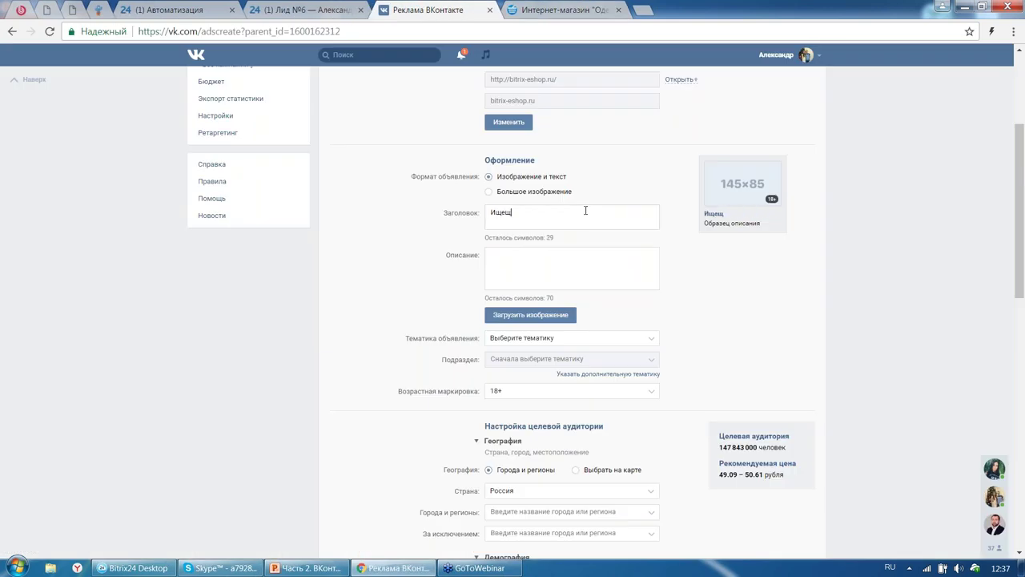
key(BackSpace)
text(шь платье?)
click(600, 269)
click(527, 193)
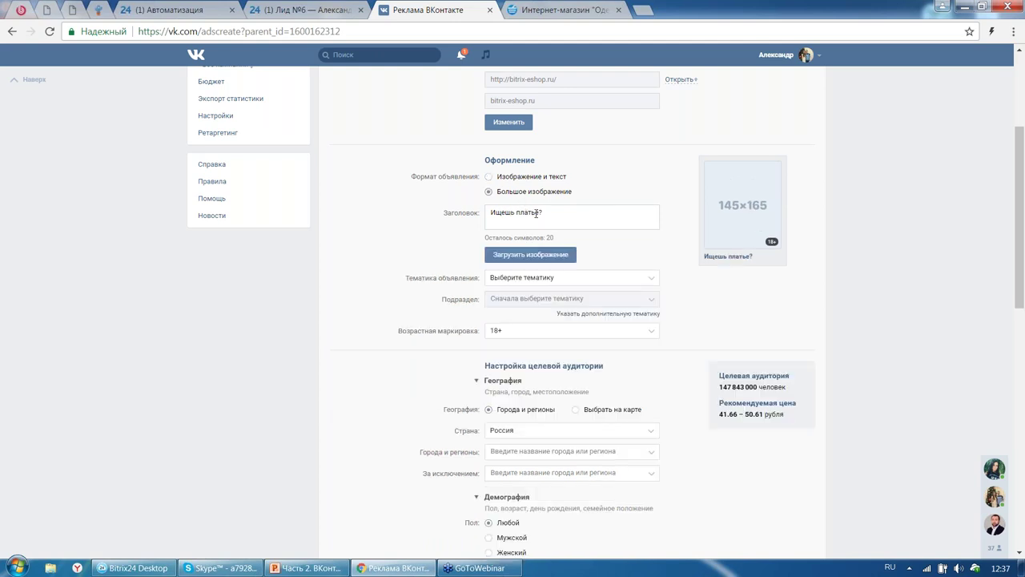
Save the Штаны Полосатый Рейс product picture from the shop and choose that JPEG file as the ad's image
click(553, 256)
click(510, 296)
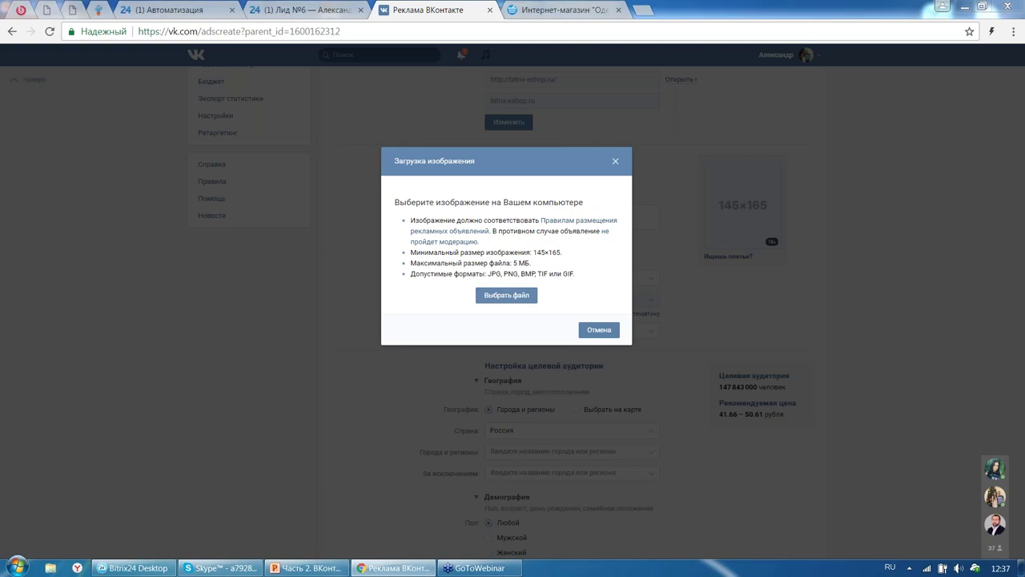
key(Escape)
key(ctrl+Tab)
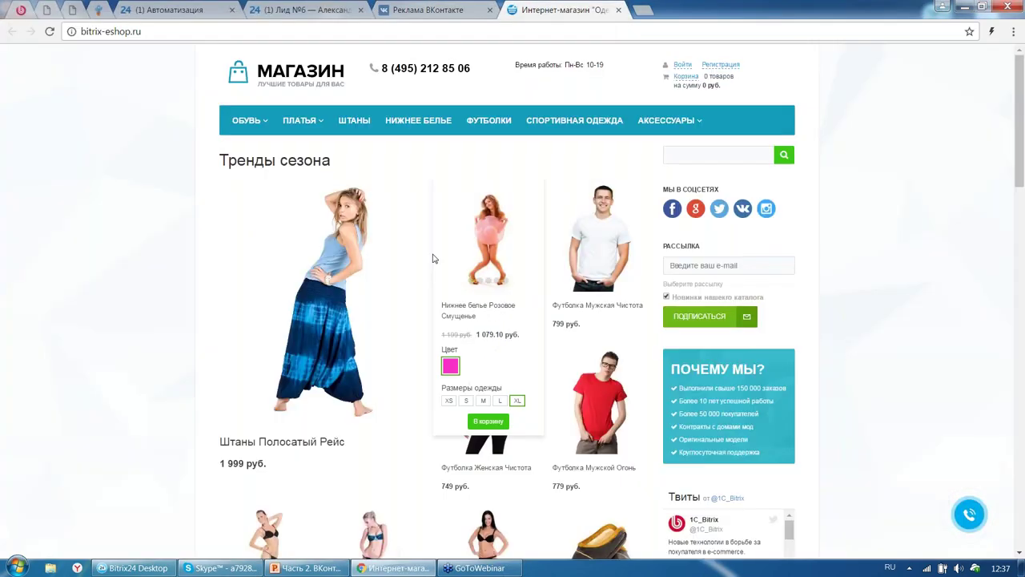
click(321, 258)
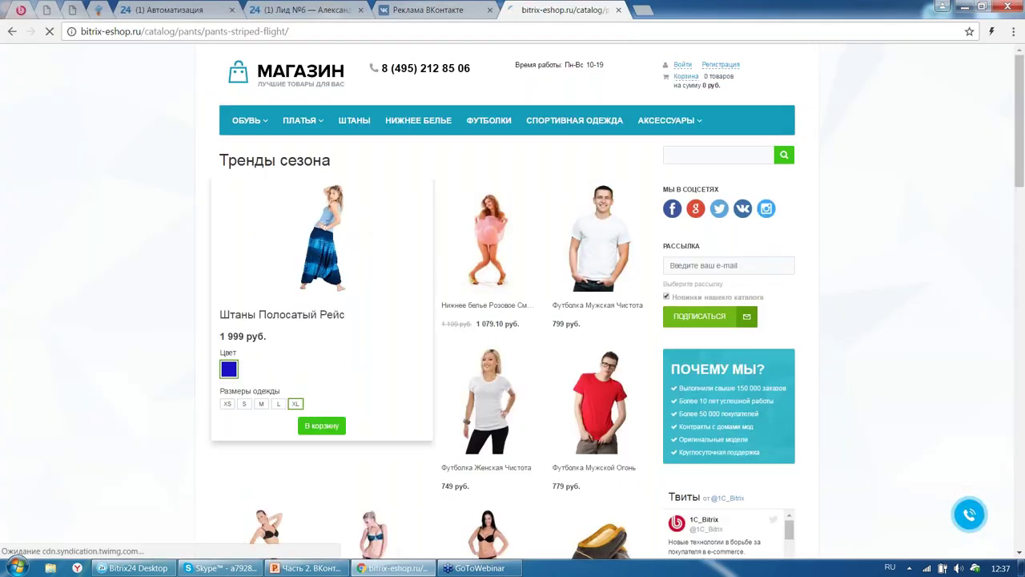
click(320, 264)
right_click(470, 272)
click(506, 296)
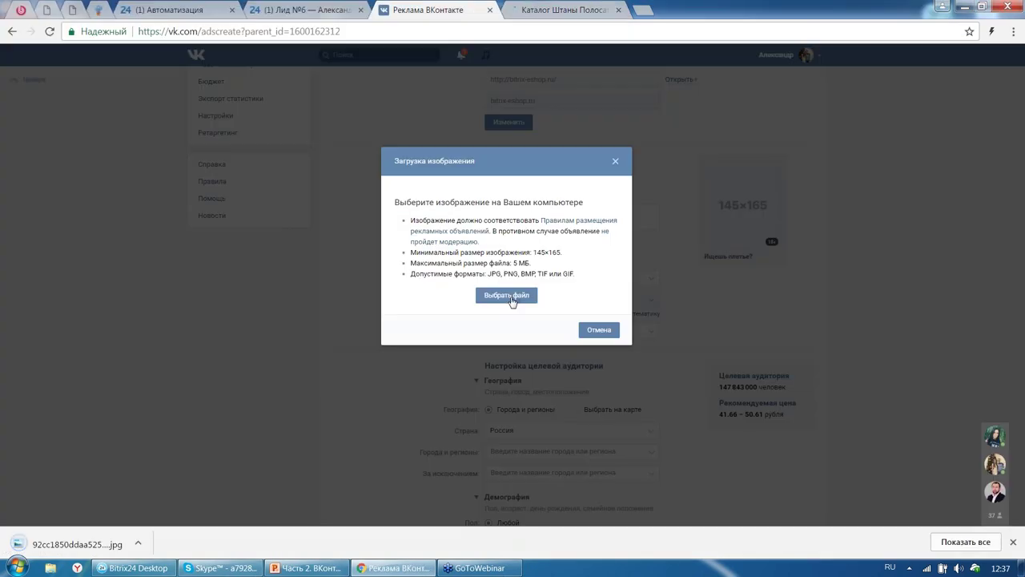
click(510, 296)
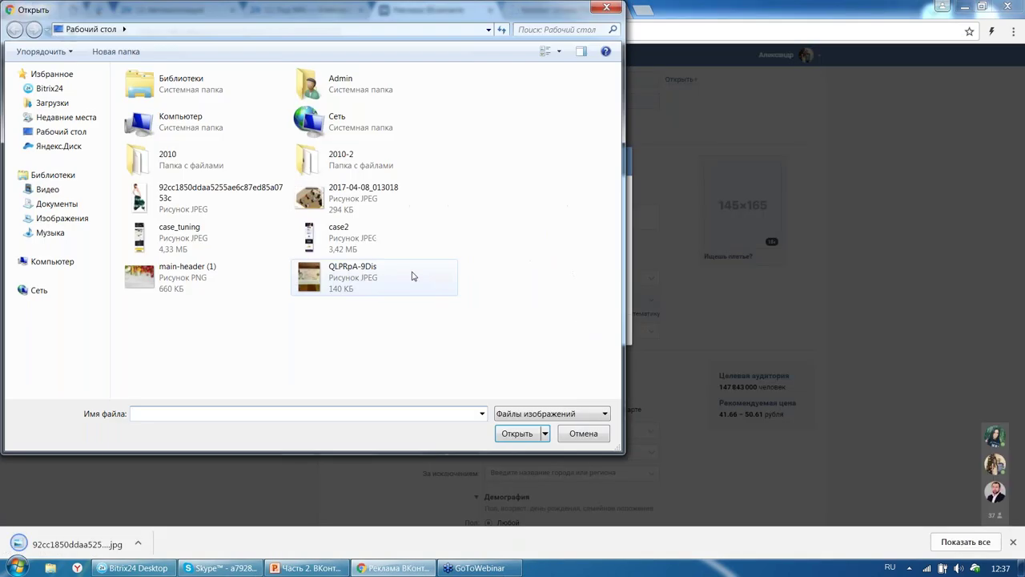
double_click(196, 198)
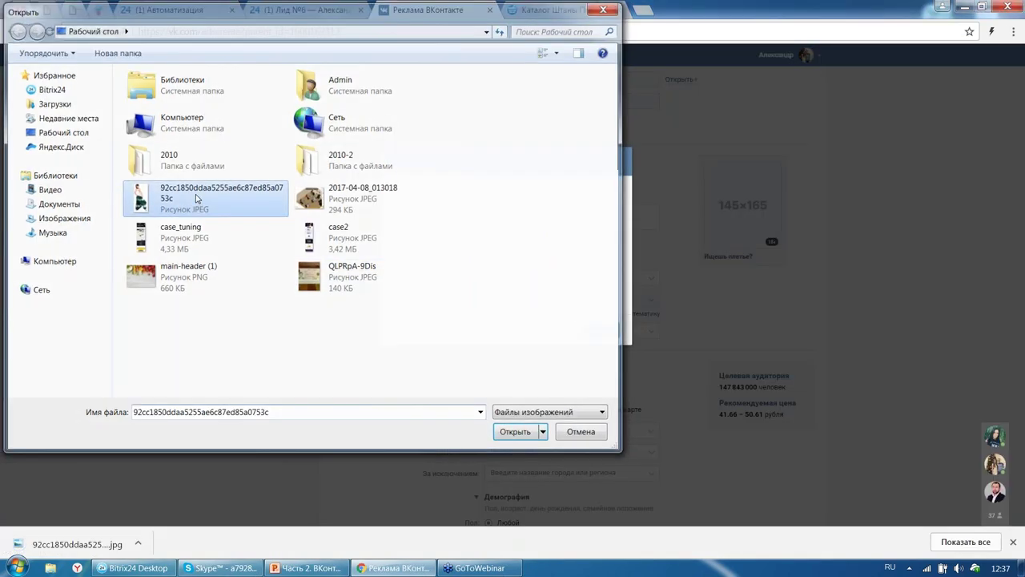
Adjust the crop area of the uploaded product picture and save it as the ad's image
drag(540, 335, 581, 382)
scroll(585, 385, down, 2)
click(587, 464)
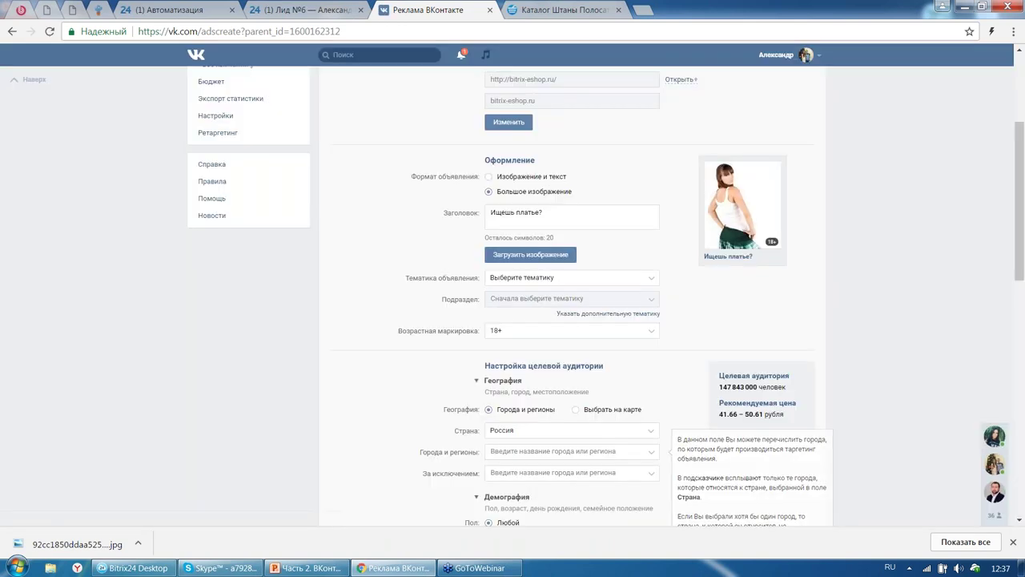
Target the ad at the retargeting audiences Тест and Крайт in the additional parameters
scroll(565, 240, down, 2)
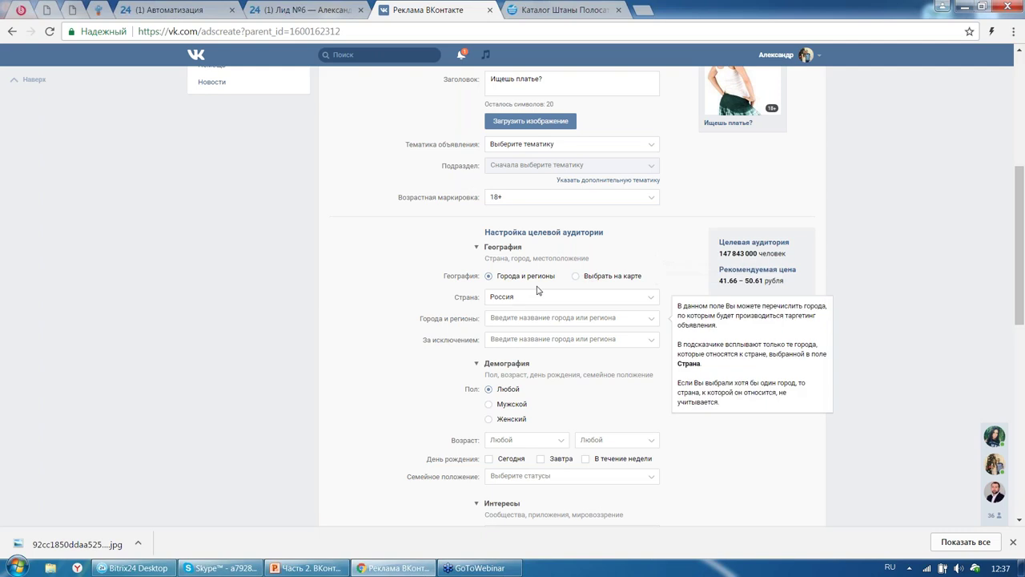
scroll(542, 290, down, 4)
scroll(542, 290, down, 3)
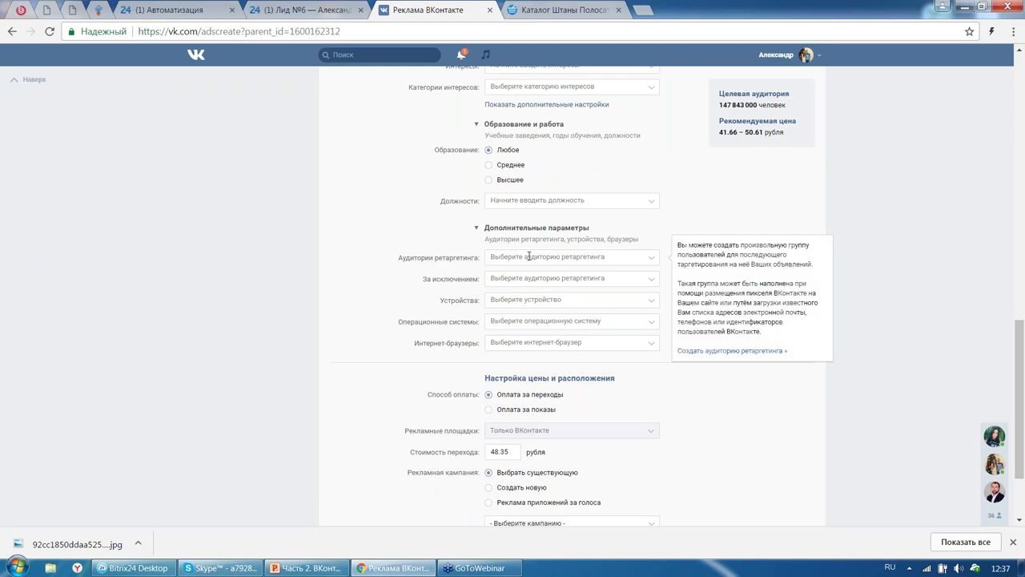
click(529, 256)
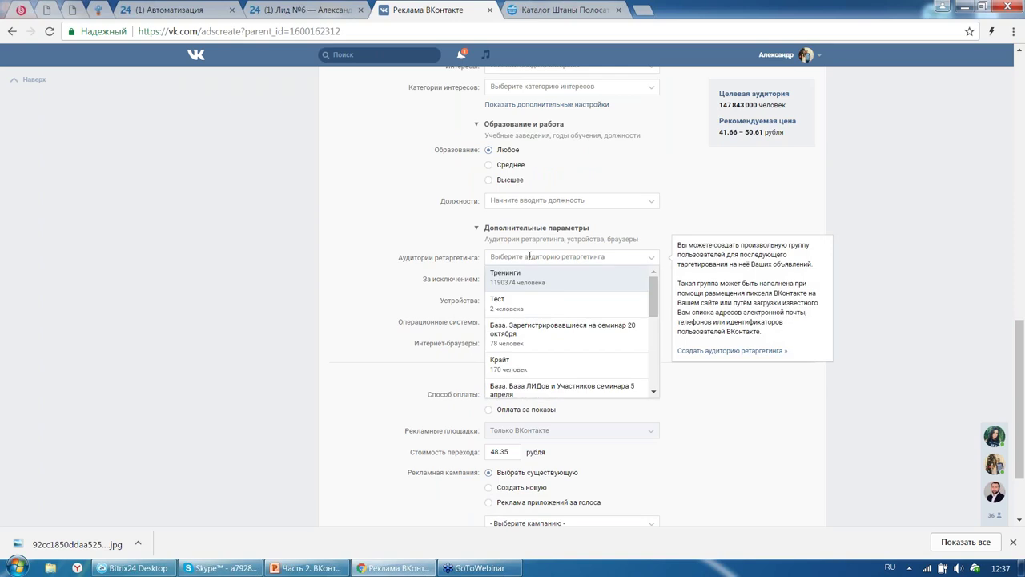
click(534, 302)
click(544, 257)
click(549, 303)
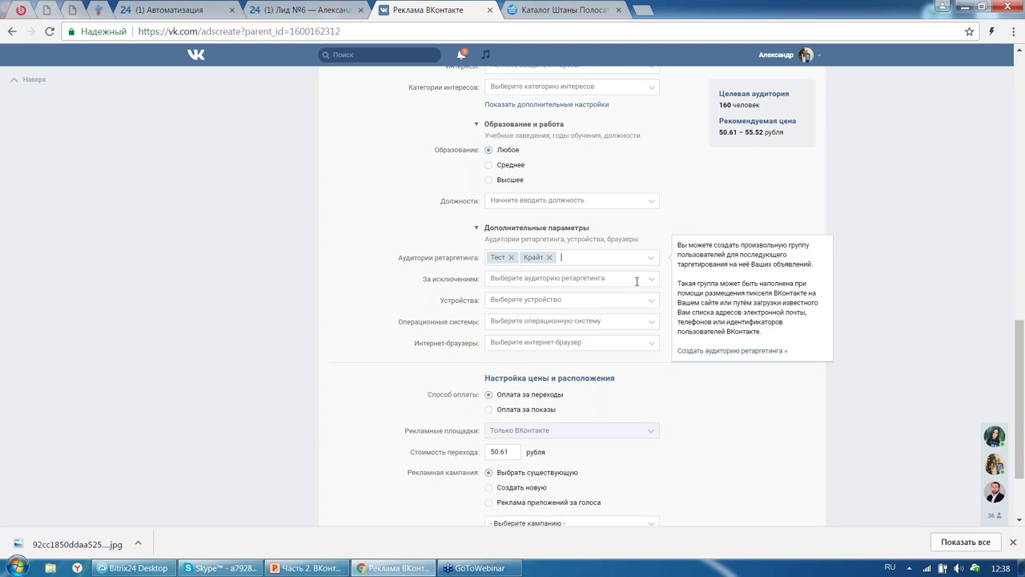
Set payment to Оплата за показы at 5 rubles per 1000 impressions, limited to 100 impressions per person
scroll(668, 248, down, 2)
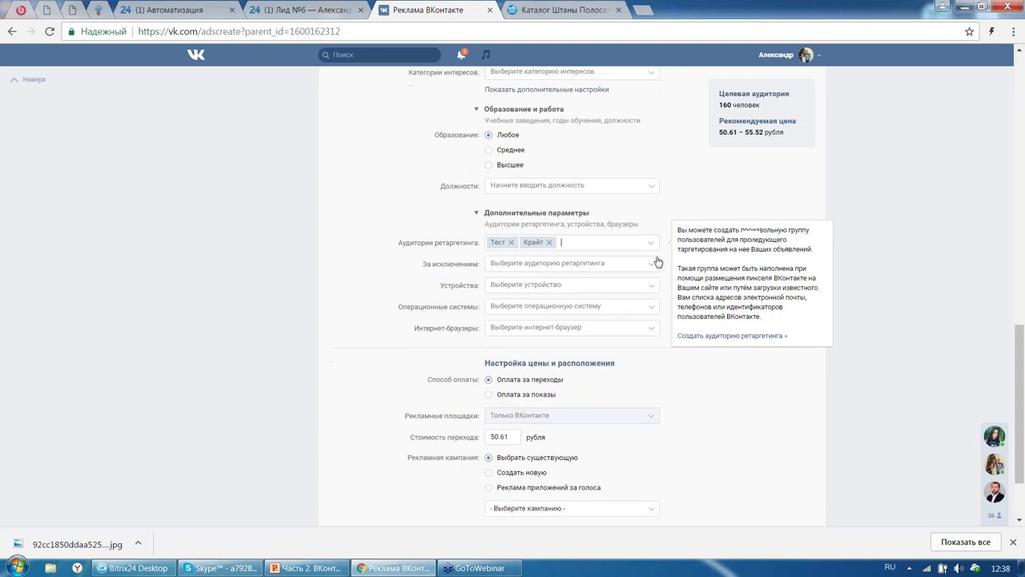
click(522, 303)
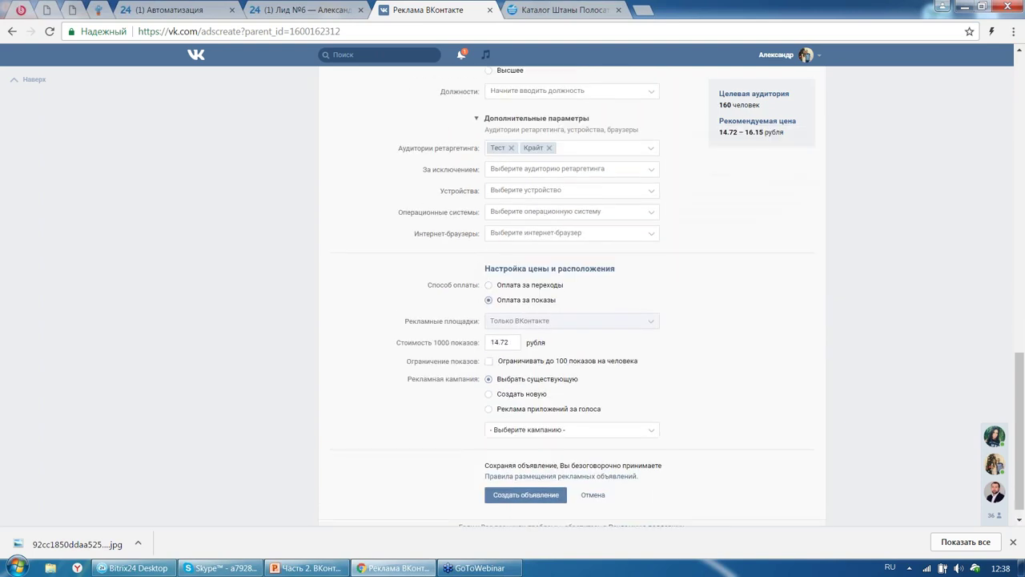
double_click(521, 342)
text(5)
click(523, 364)
Assign the ad to the existing campaign SMM — Тренинги and try to create it
click(549, 432)
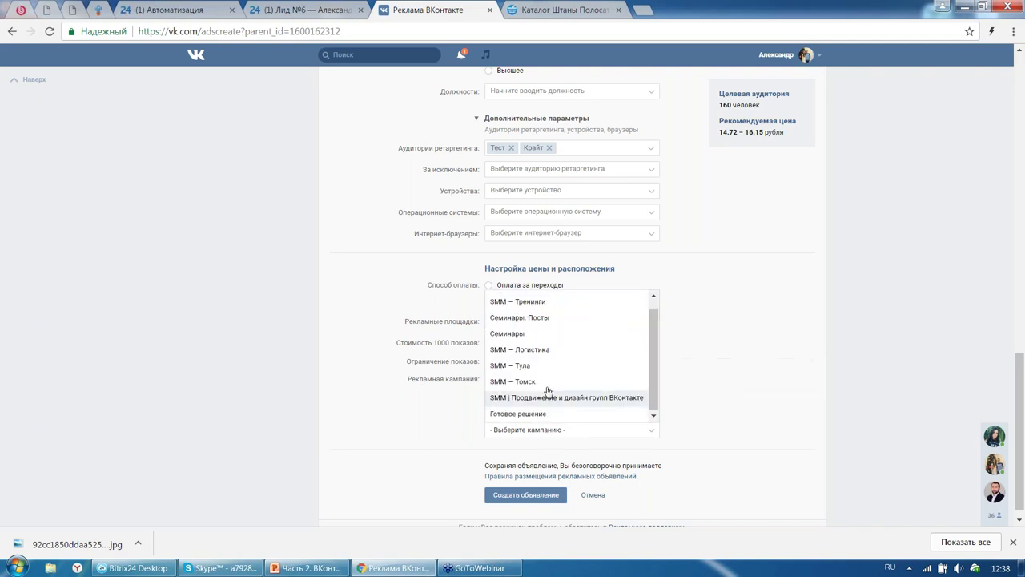
scroll(550, 327, up, 1)
click(548, 319)
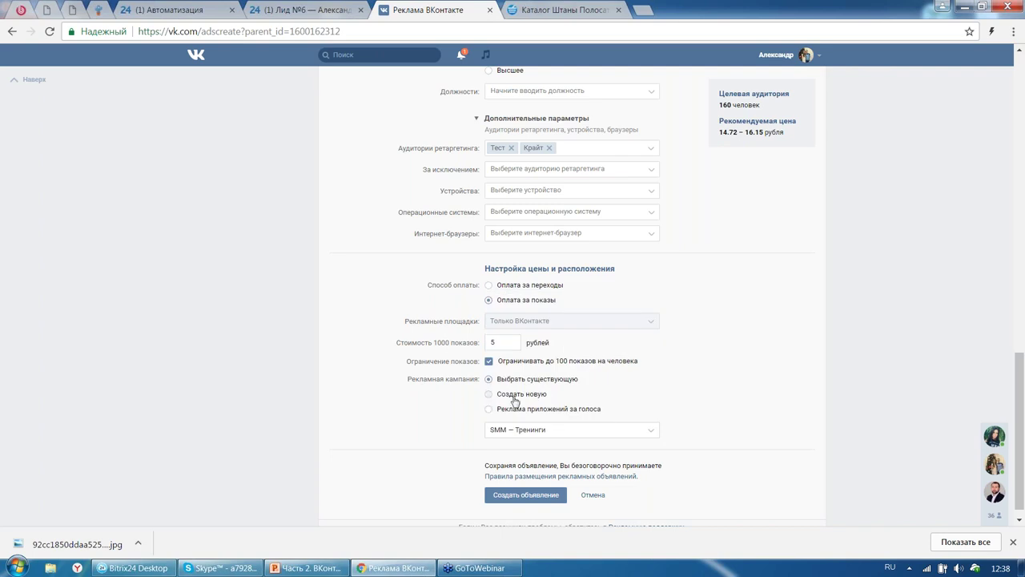
click(525, 494)
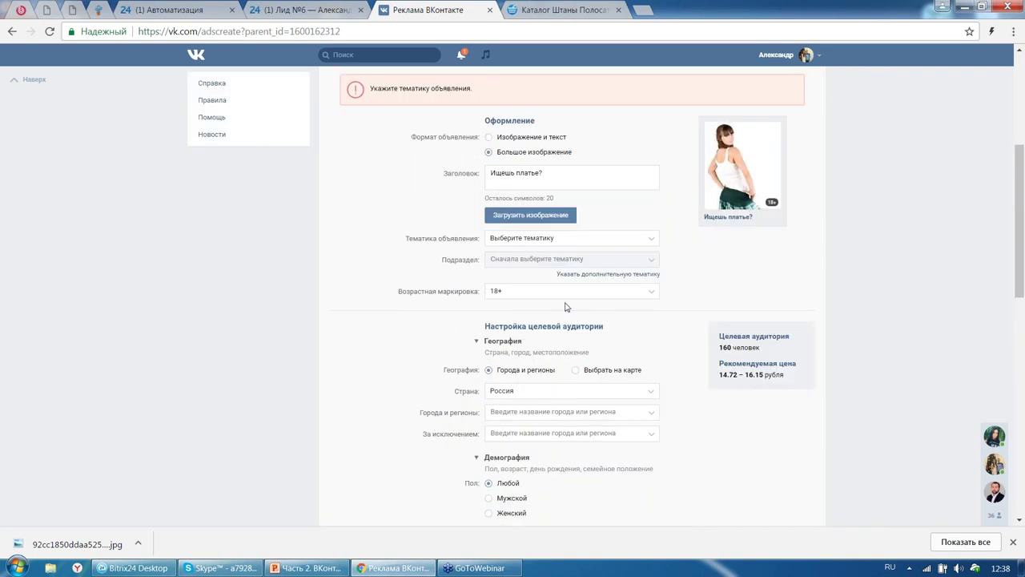
Set the ad's topic to Бизнес with the subsection Все для офиса, and create the ad
click(553, 239)
click(542, 286)
click(544, 259)
click(529, 290)
scroll(555, 335, down, 10)
click(542, 481)
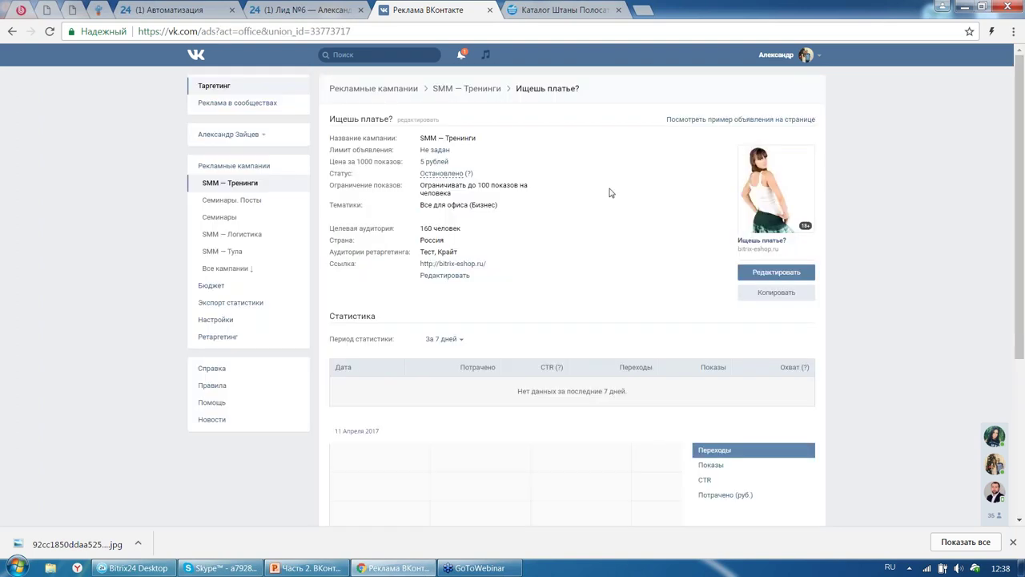
Check the status setting of the new ad Ищешь платье? on its campaign page
click(427, 175)
click(439, 197)
click(604, 255)
Return briefly to the CRM lead, switch to the case_tuning.jpg image, dismiss the downloads bar, and read through the ZZTRUCK community promotion case
click(309, 7)
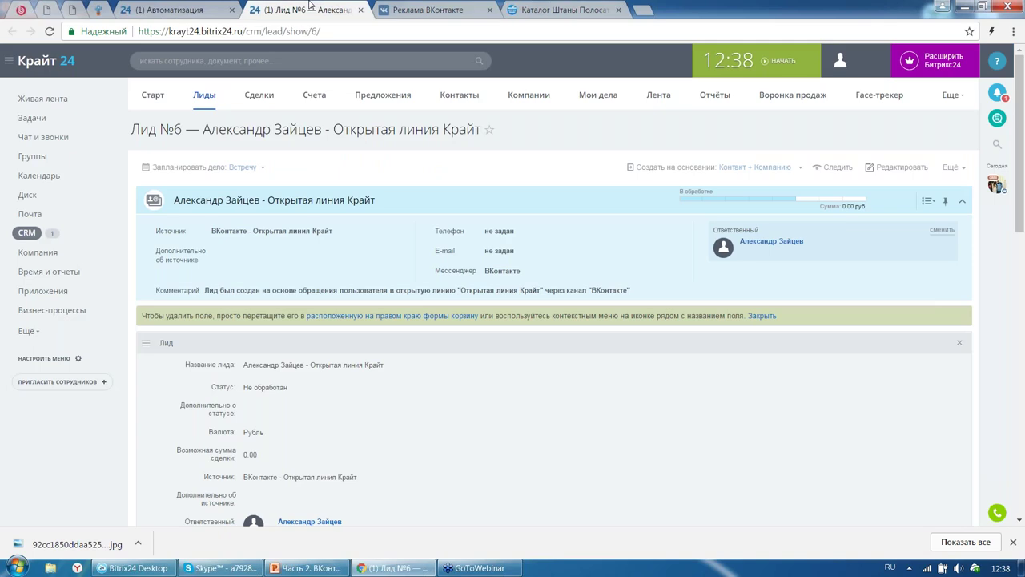
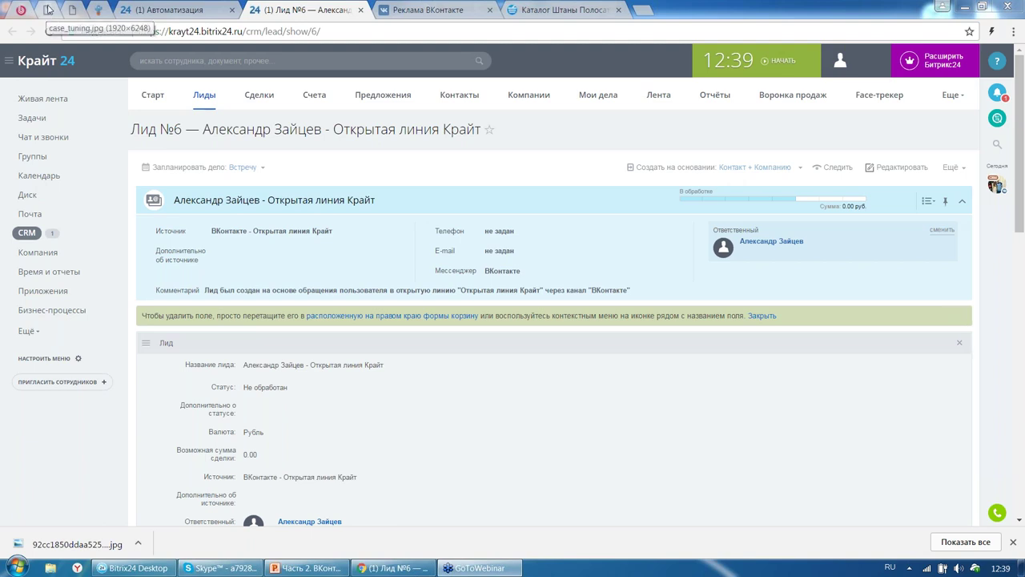
click(48, 12)
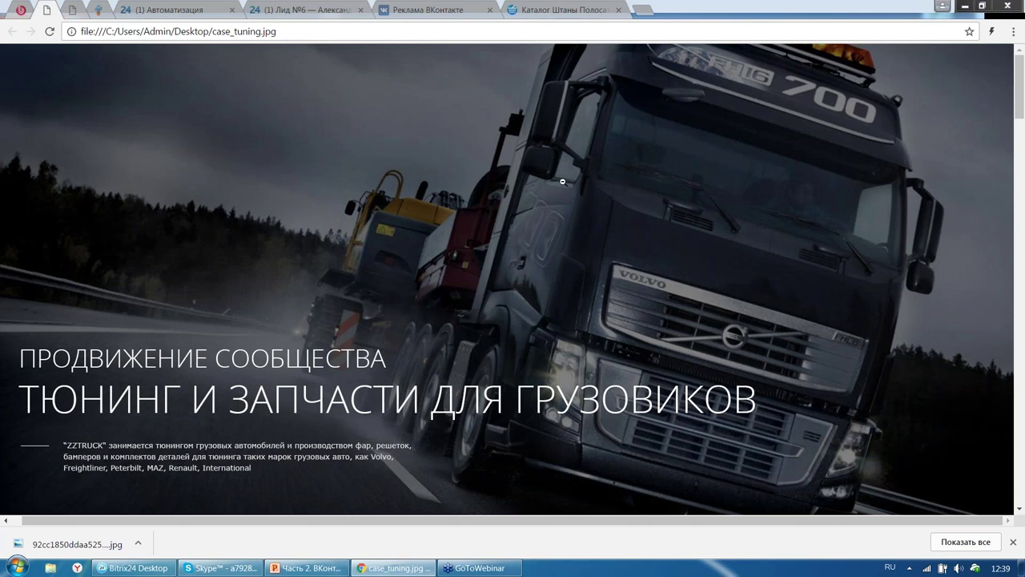
click(1012, 542)
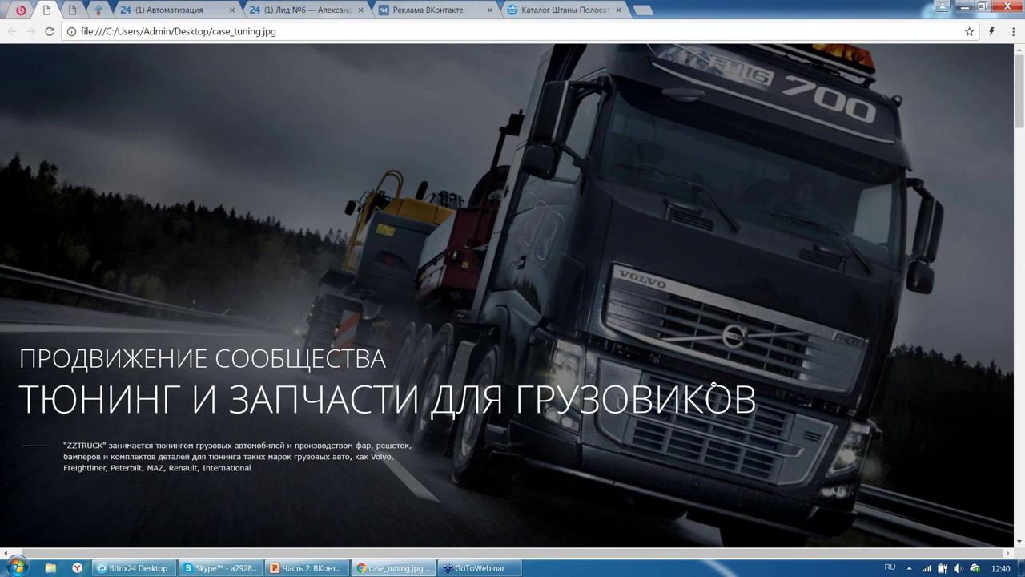
scroll(705, 451, down, 1)
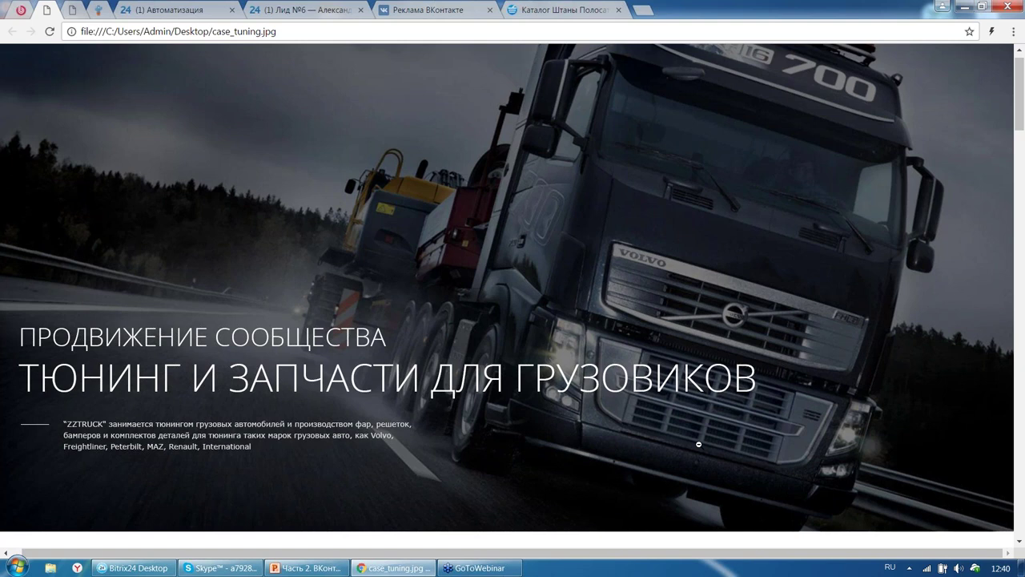
scroll(698, 444, down, 4)
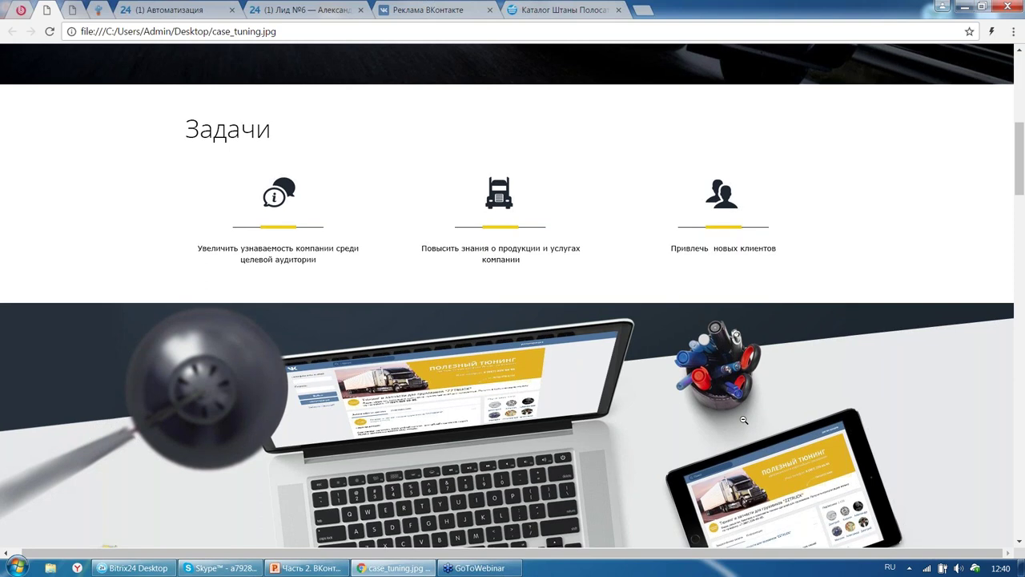
scroll(743, 419, down, 5)
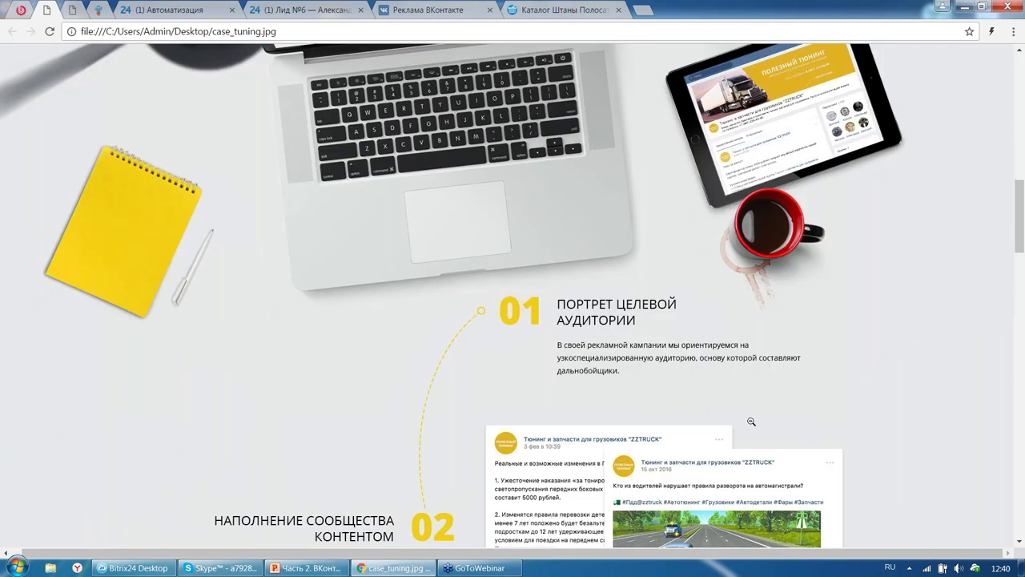